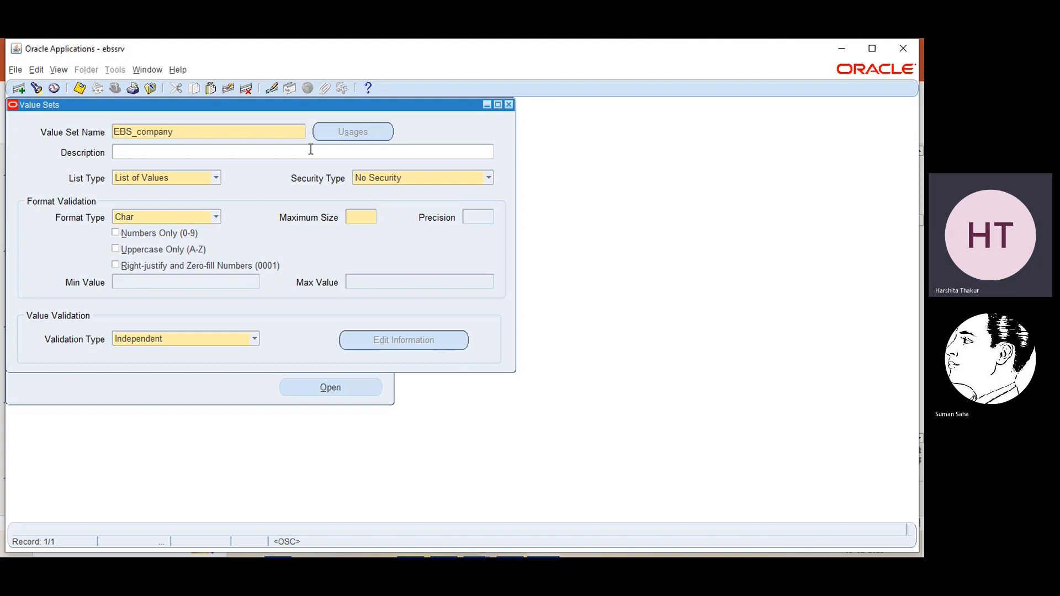
Step: Review the available list type, security type and format type options for the EBS_company value set
click(311, 150)
click(216, 176)
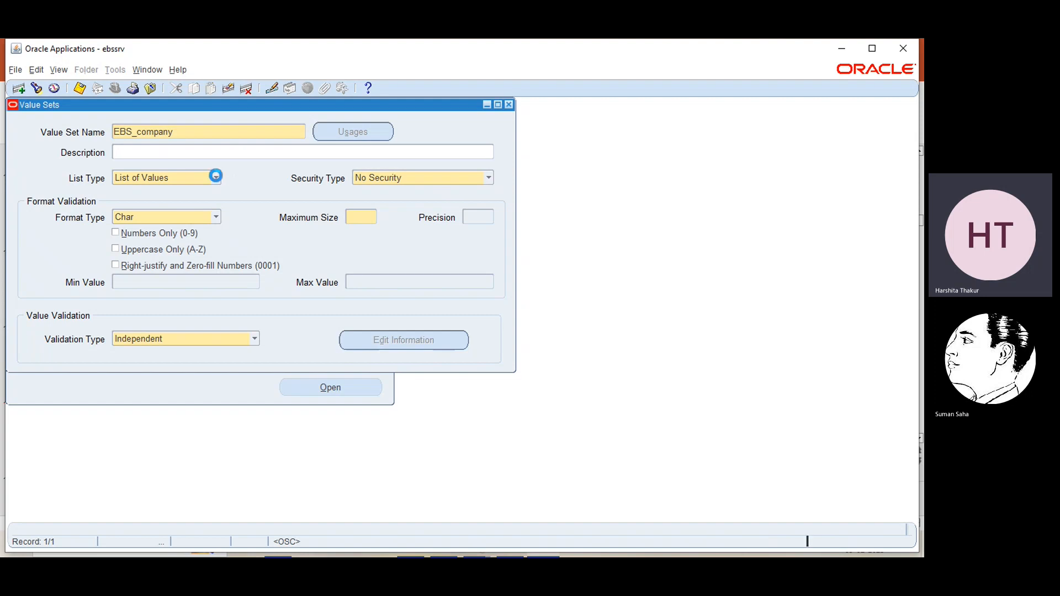
click(217, 178)
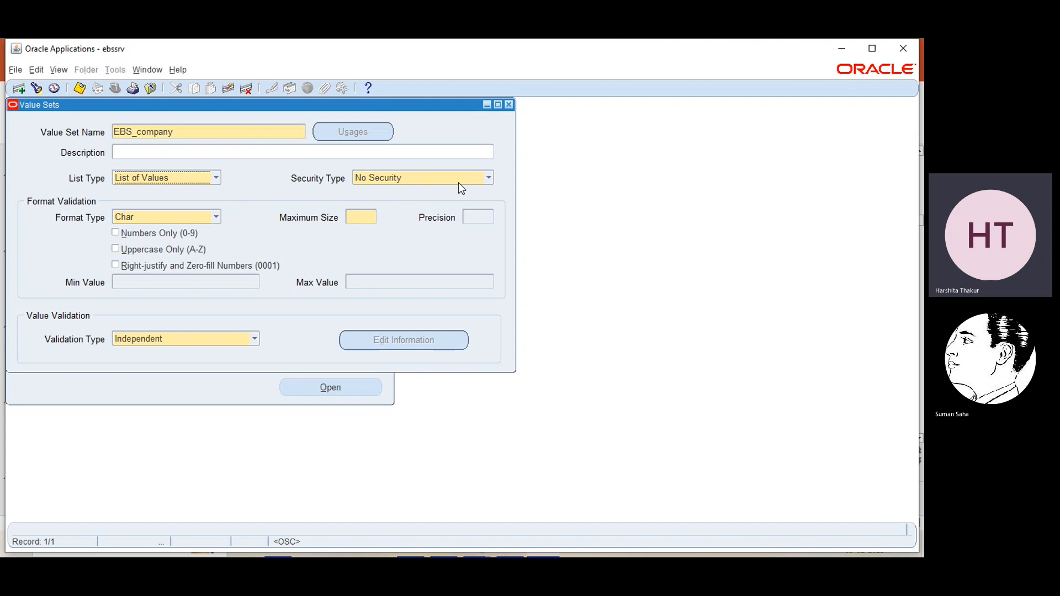
click(490, 180)
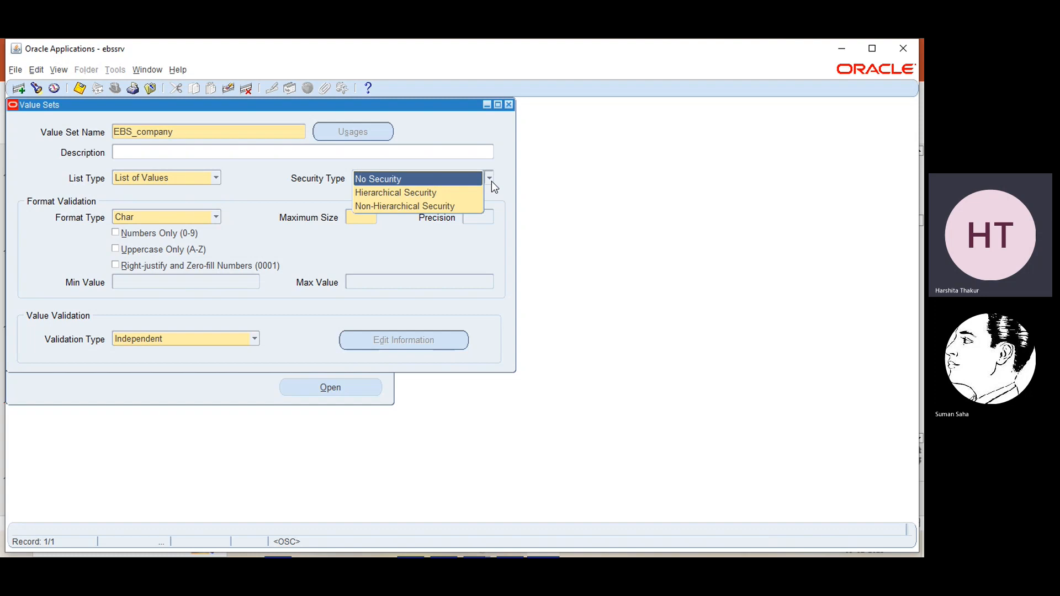
click(491, 180)
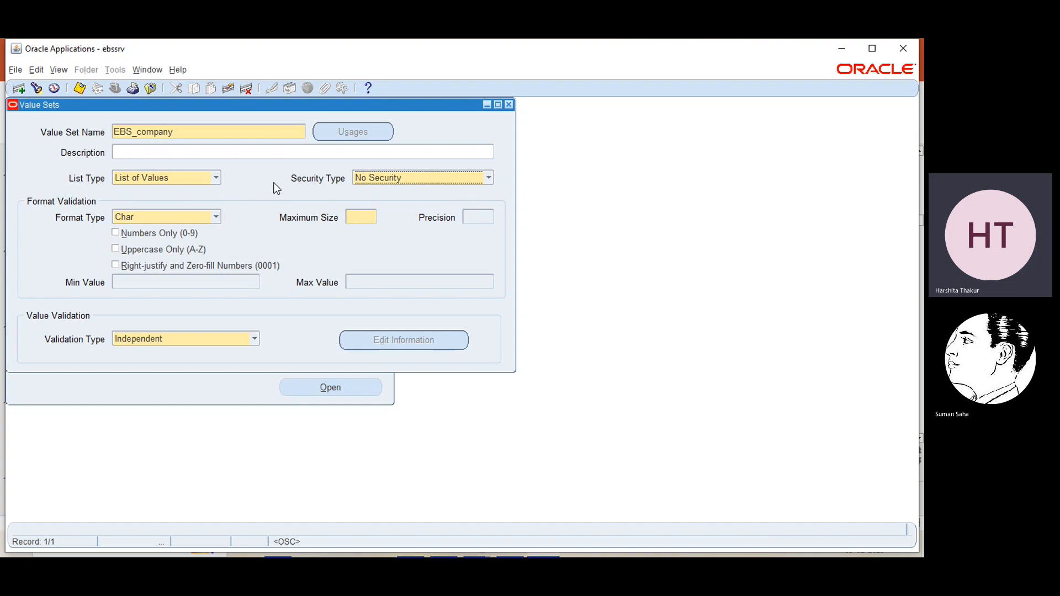
click(213, 215)
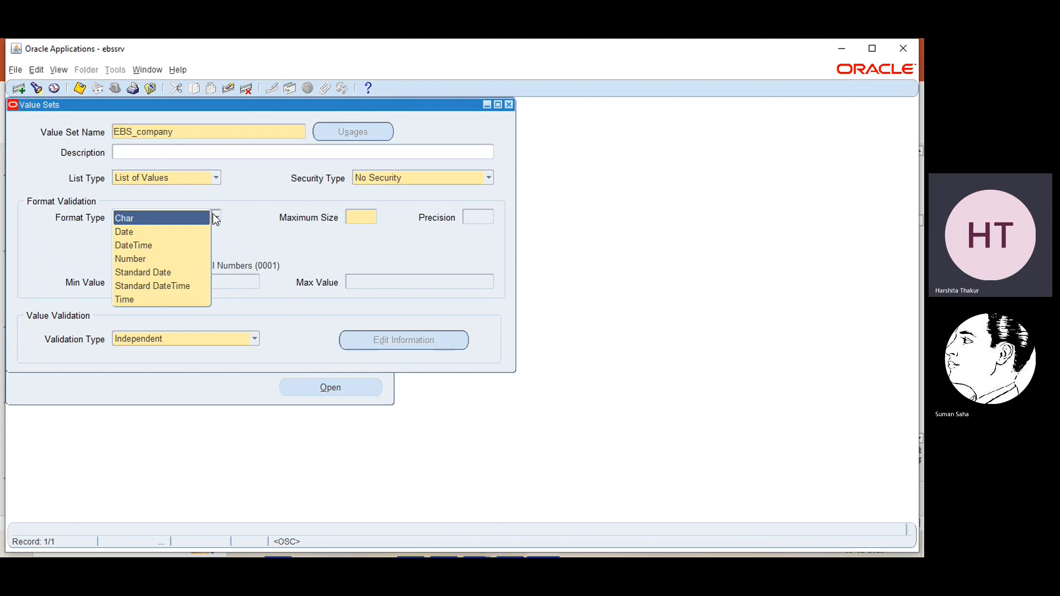
click(213, 214)
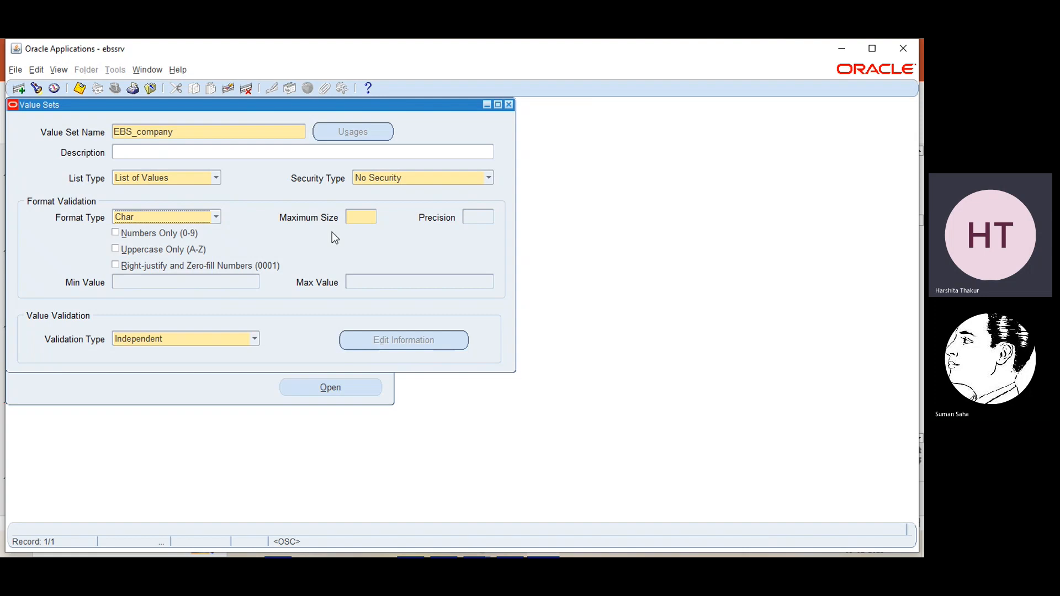
Step: Check the company codes on the PowerPoint Chart of Accounts slide and save the EBS_company value set with maximum size 2
click(841, 49)
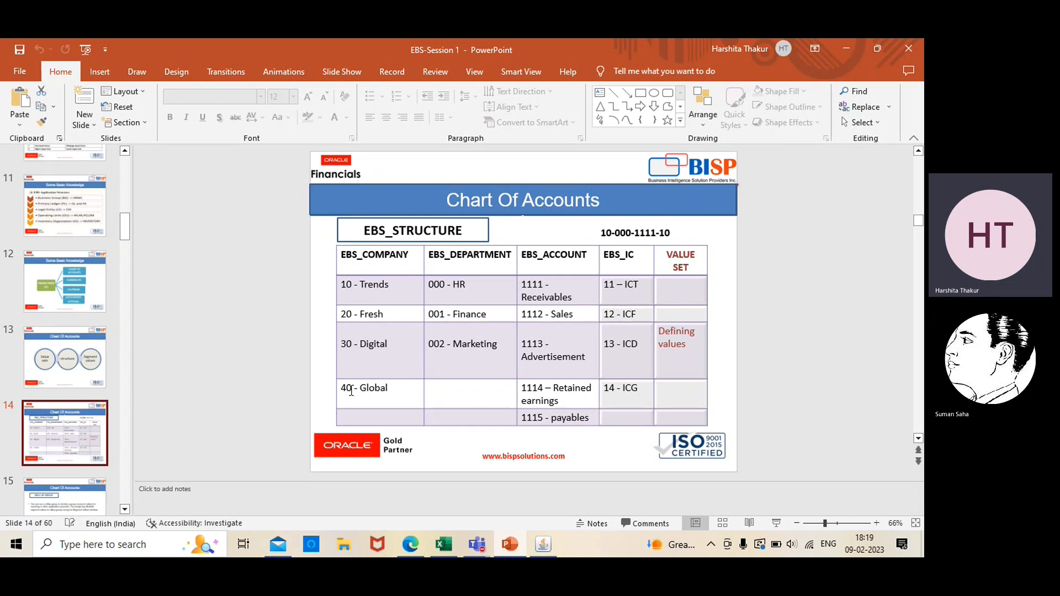
click(542, 541)
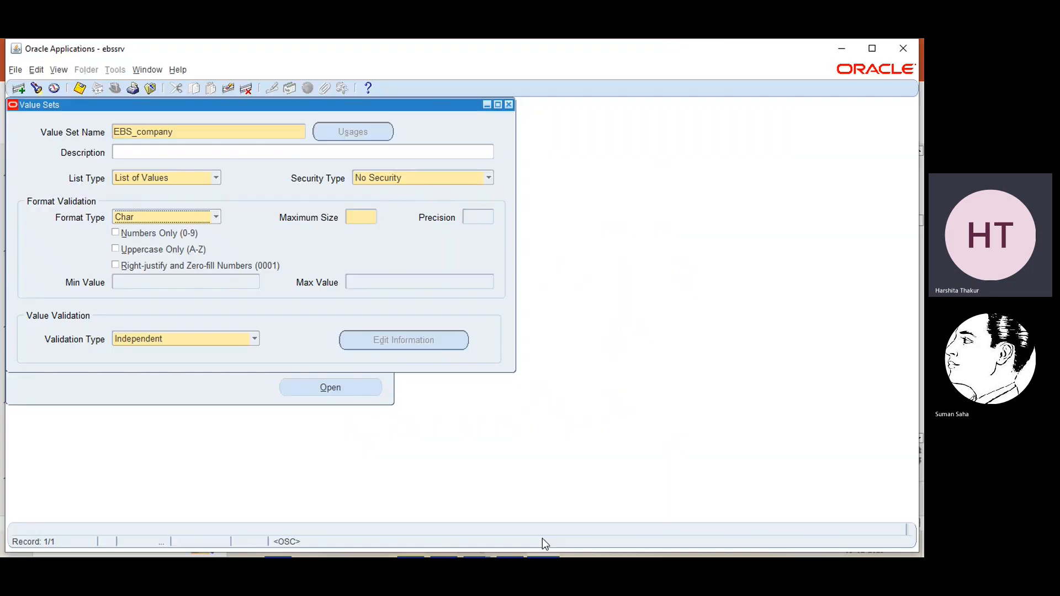
click(364, 219)
text(2)
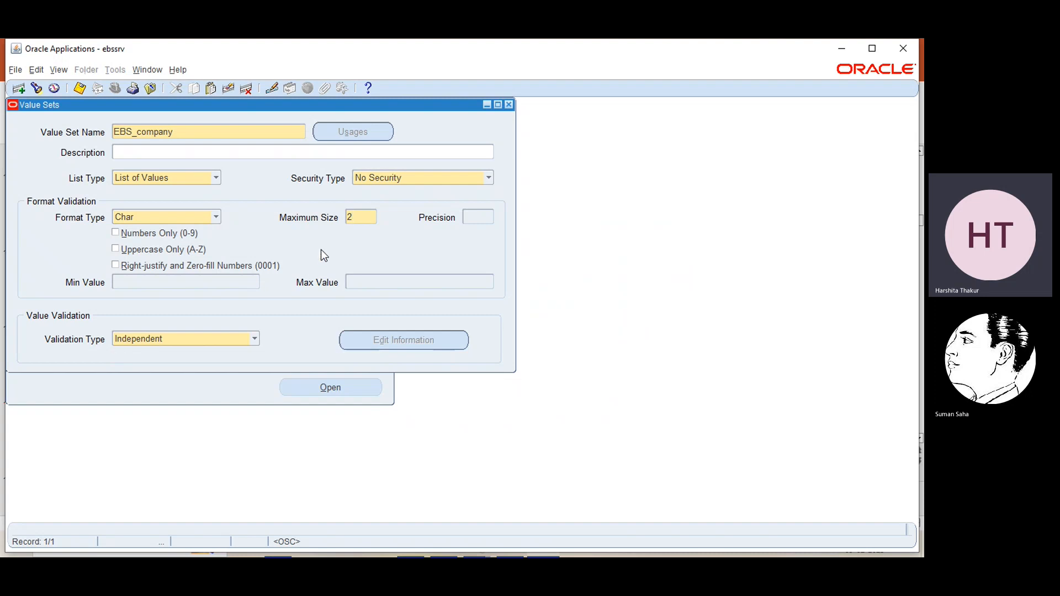
click(84, 93)
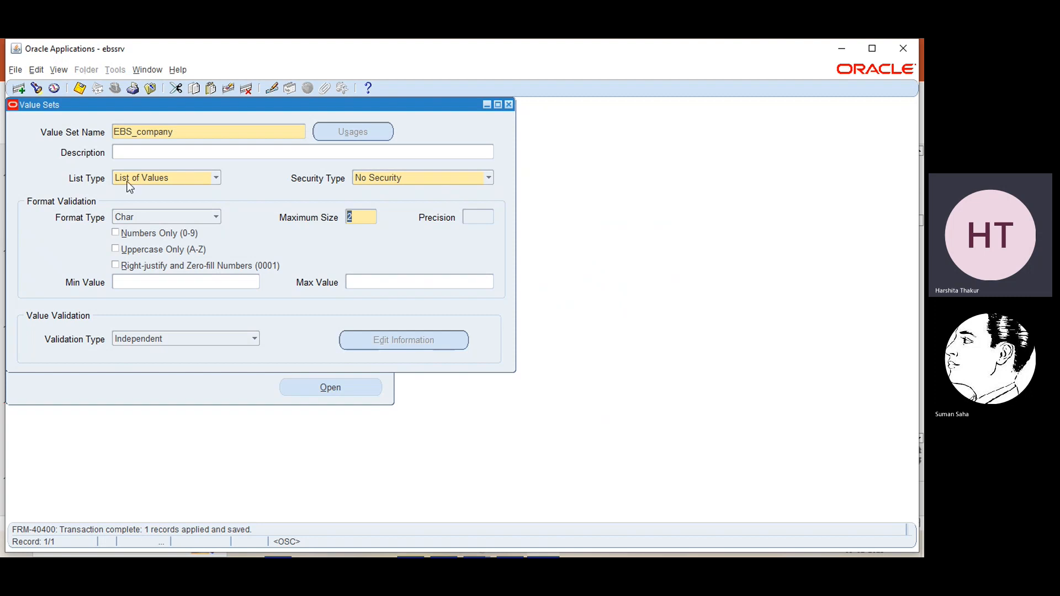
Step: Add a new value set record named EBS_IC
click(19, 90)
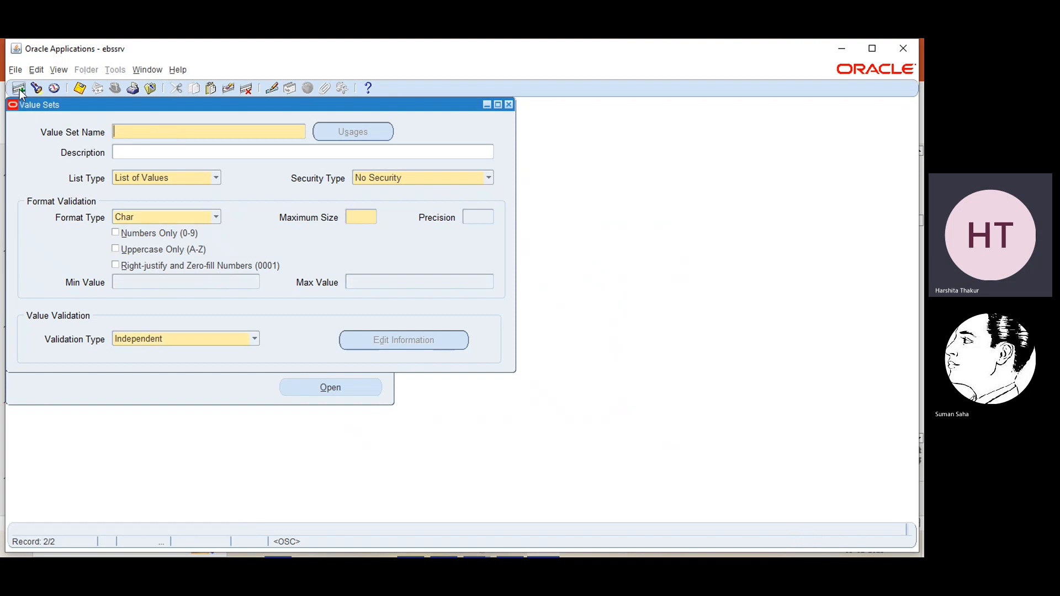
text(EBS_d)
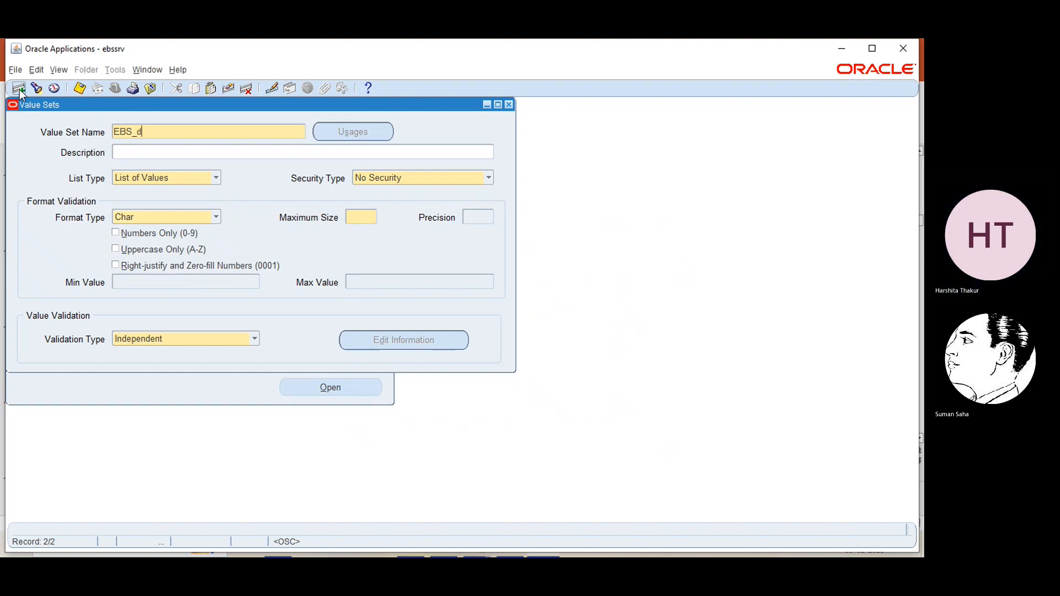
text(epartment)
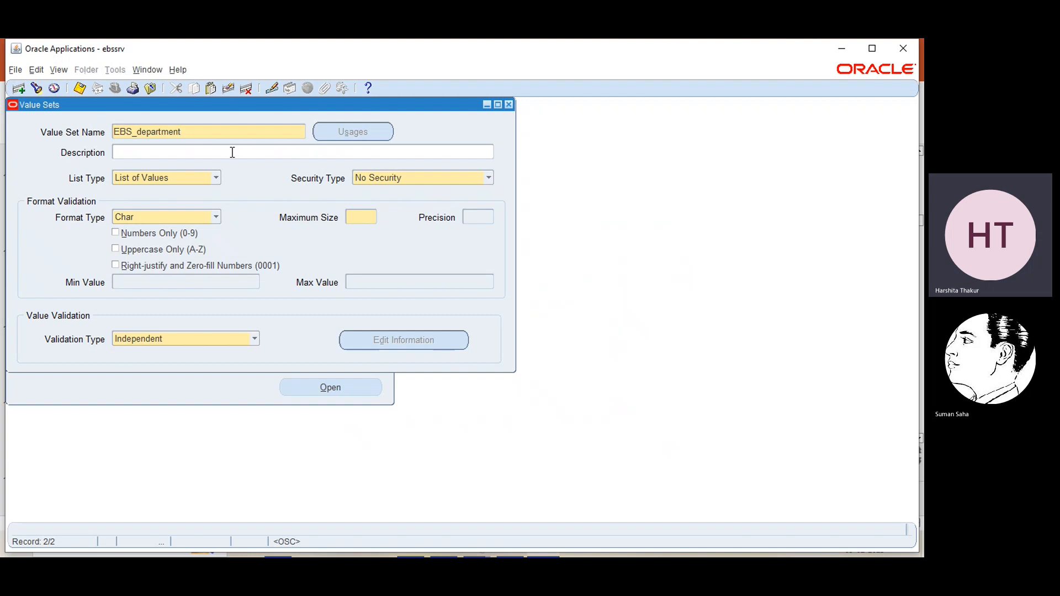
key(BackSpace)
key(BackSpace)
key(BackSpace)
key(BackSpace)
key(BackSpace)
key(BackSpace)
key(BackSpace)
key(BackSpace)
key(BackSpace)
key(BackSpace)
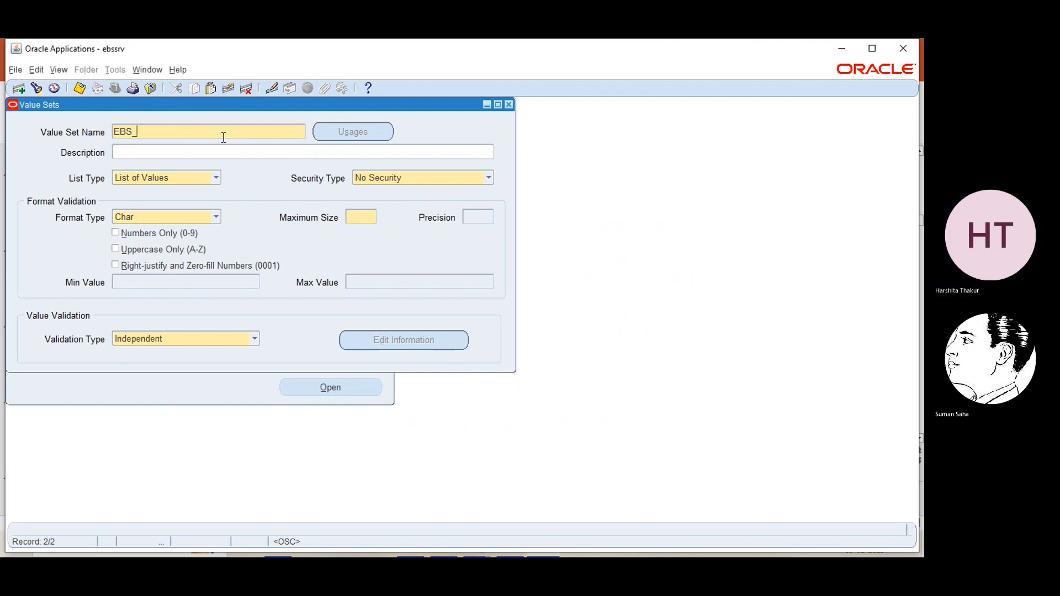
text(IC)
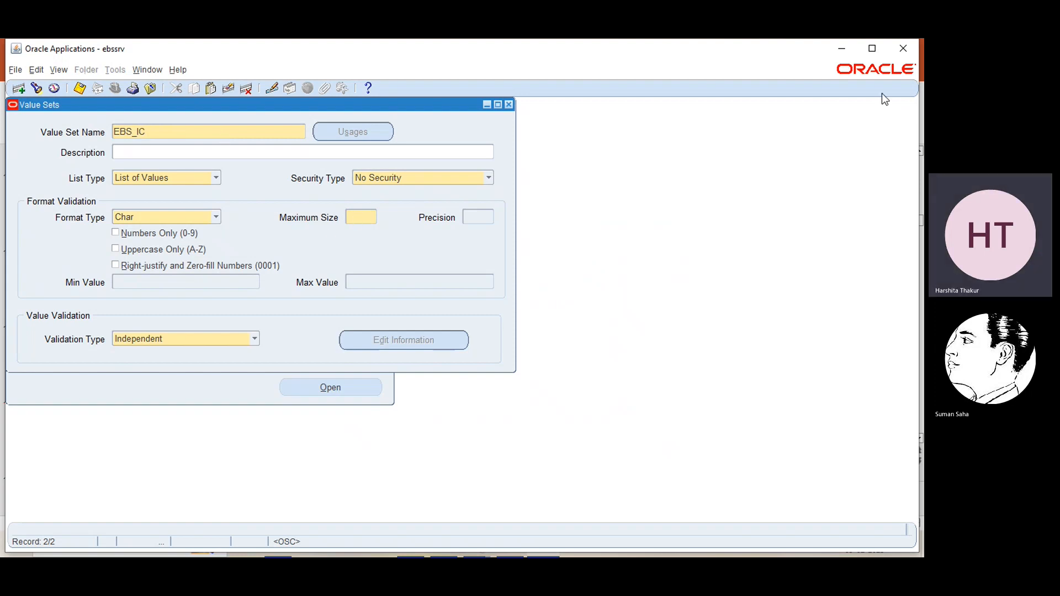
Step: Check the EBS_IC codes on the PowerPoint Chart of Accounts slide and save the EBS_IC value set with maximum size 2
click(843, 48)
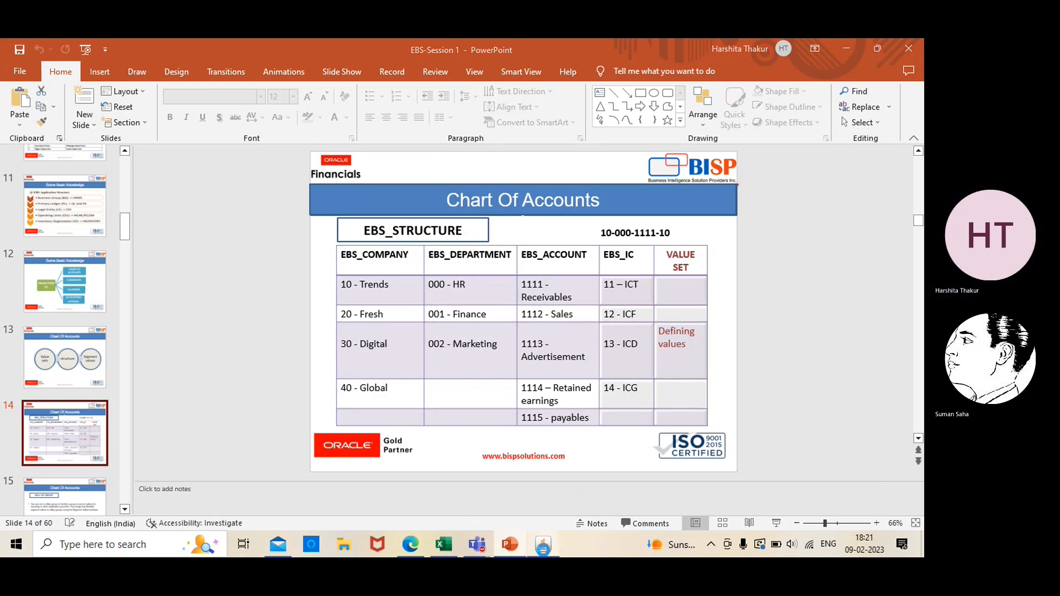
click(543, 545)
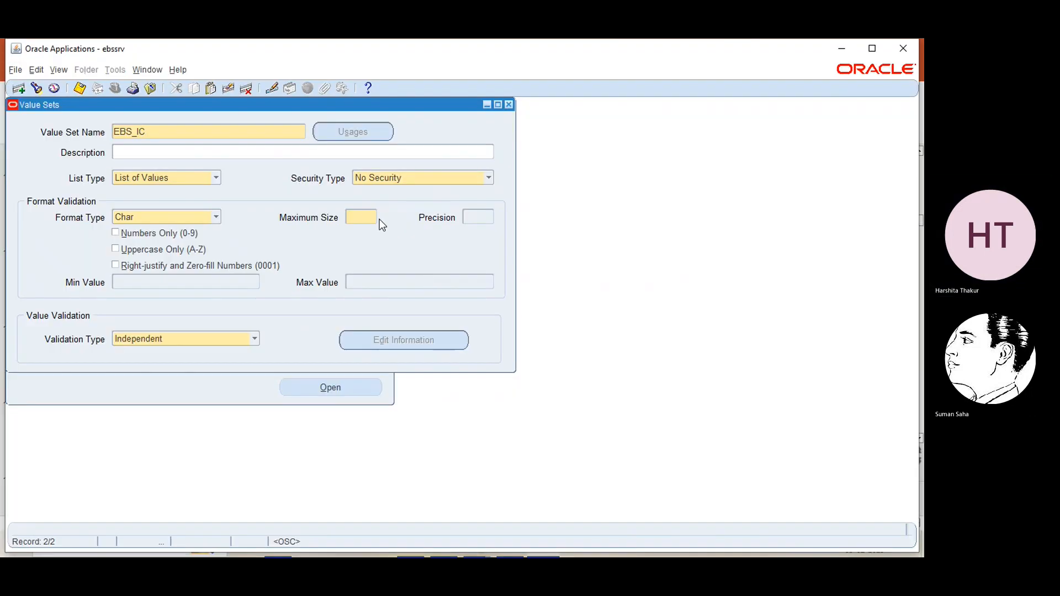
click(364, 214)
text(2)
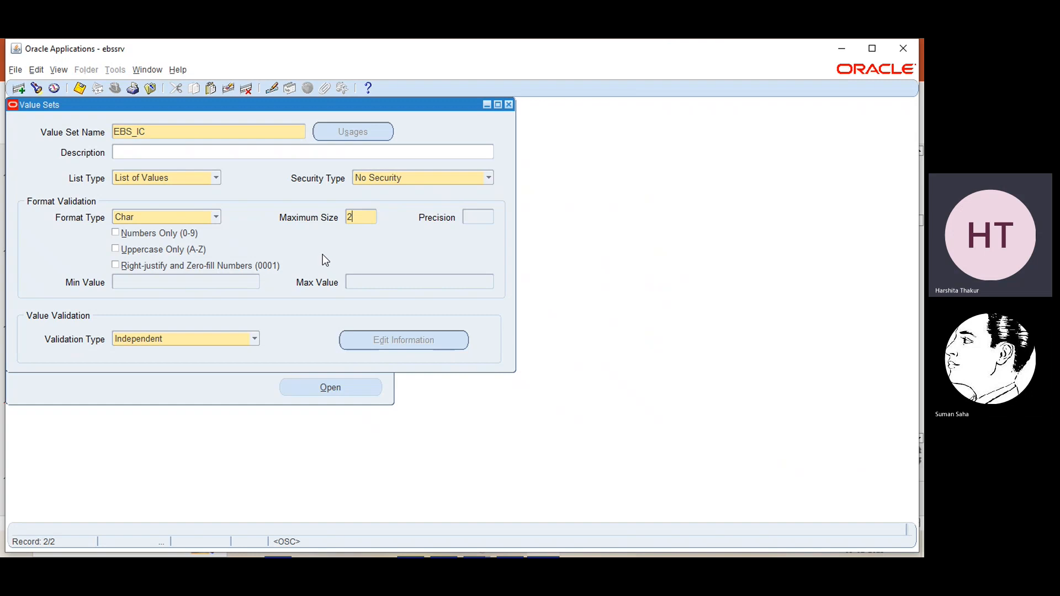
key(ctrl+s)
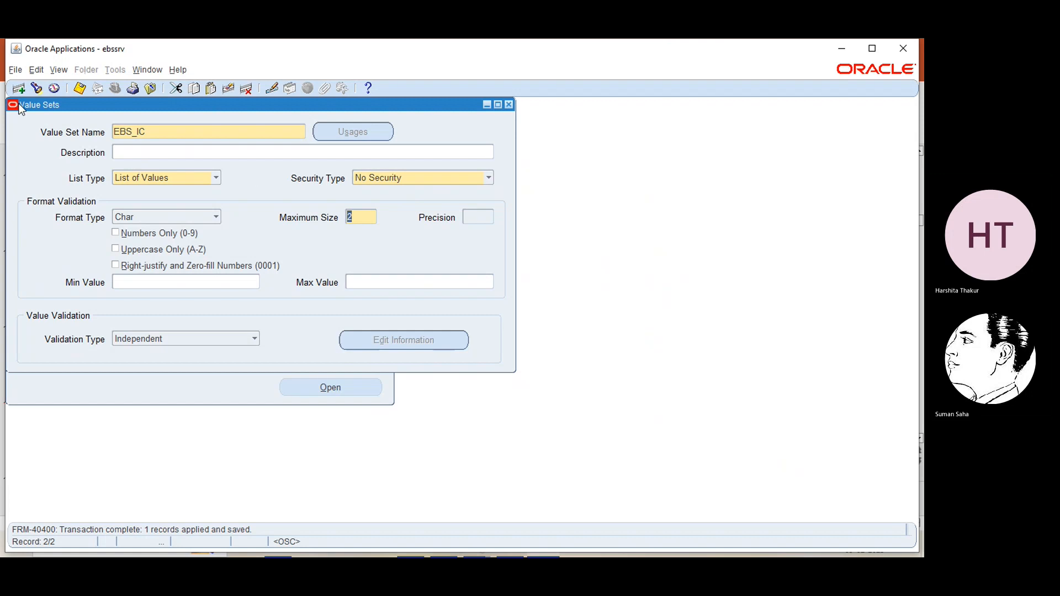
Step: Add another value set record and name it EBS_department
click(18, 89)
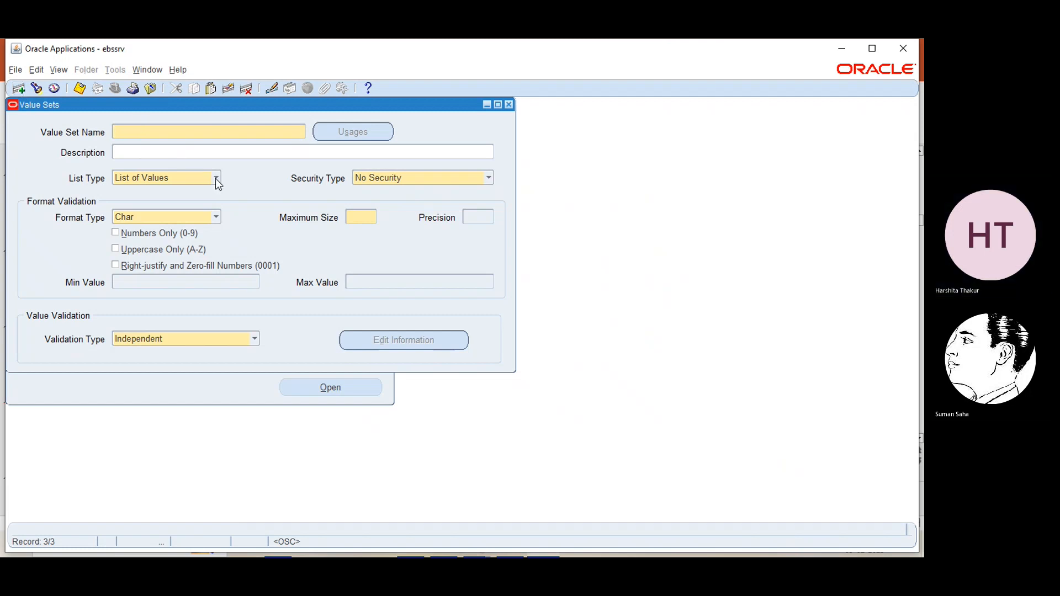
text(EBS)
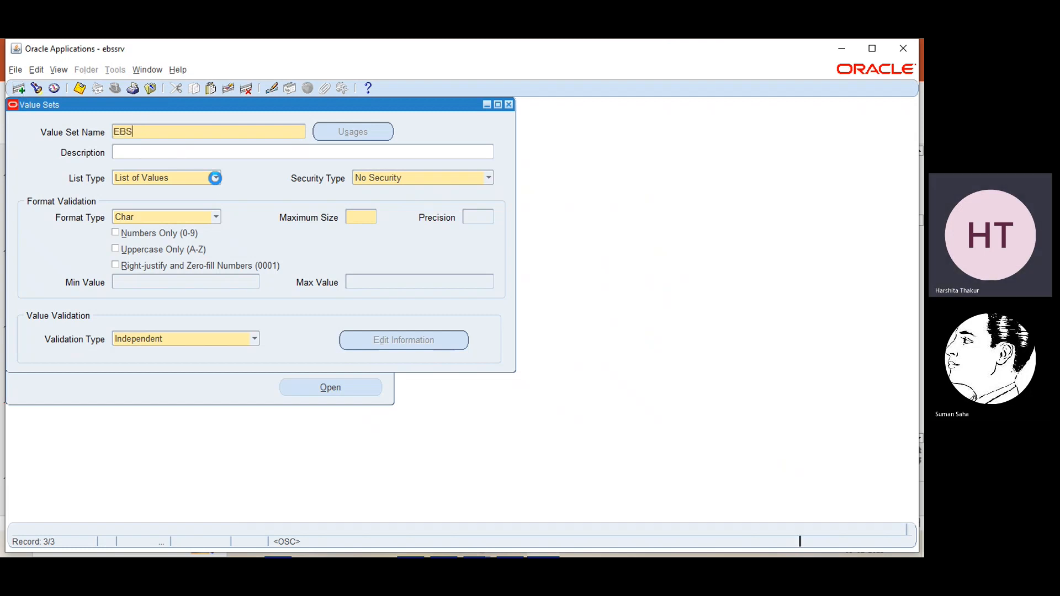
text(_)
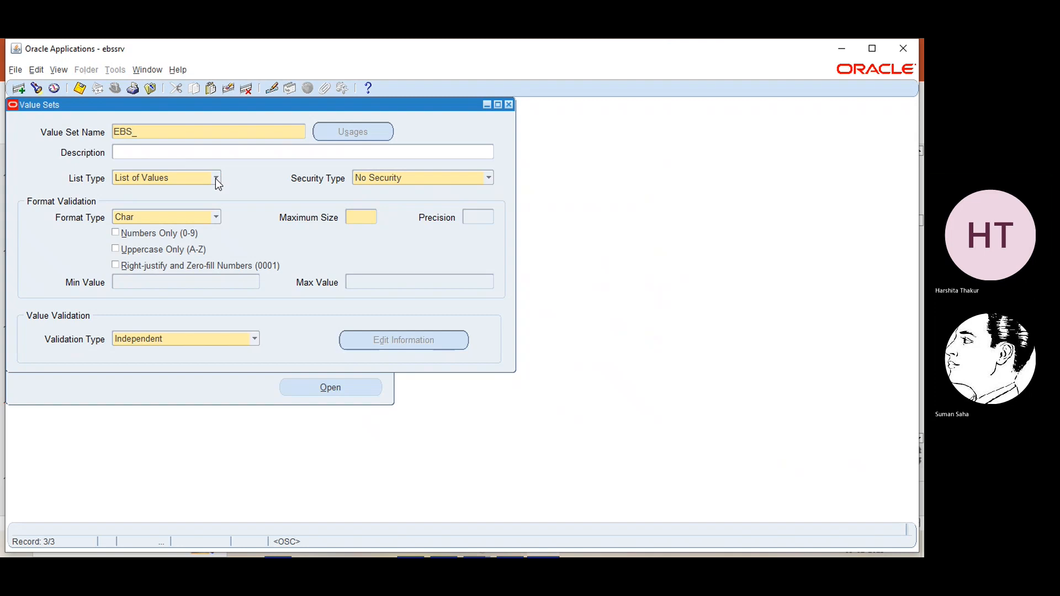
text(depa)
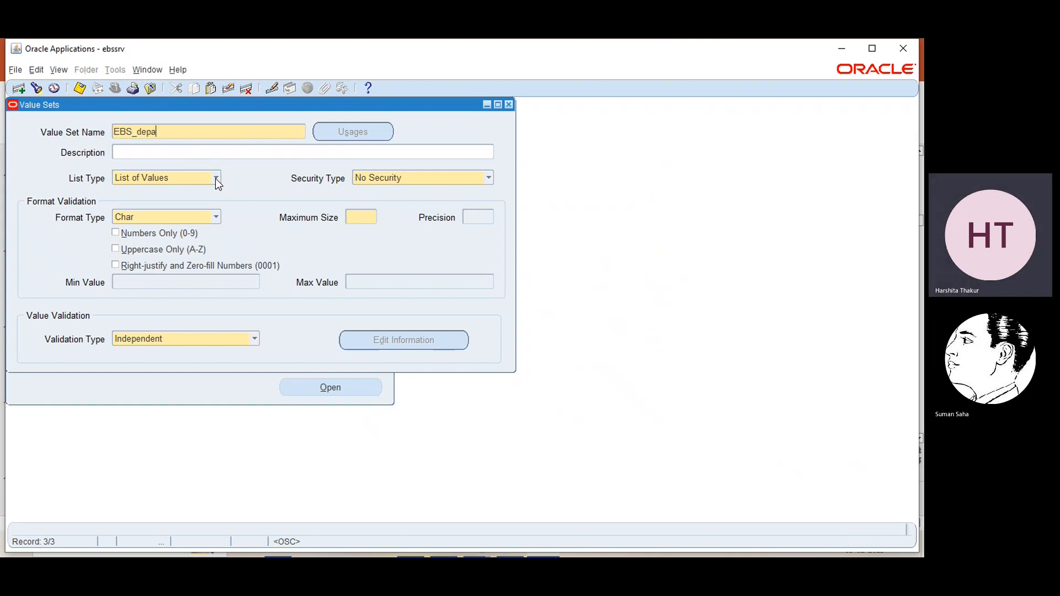
text(rtment)
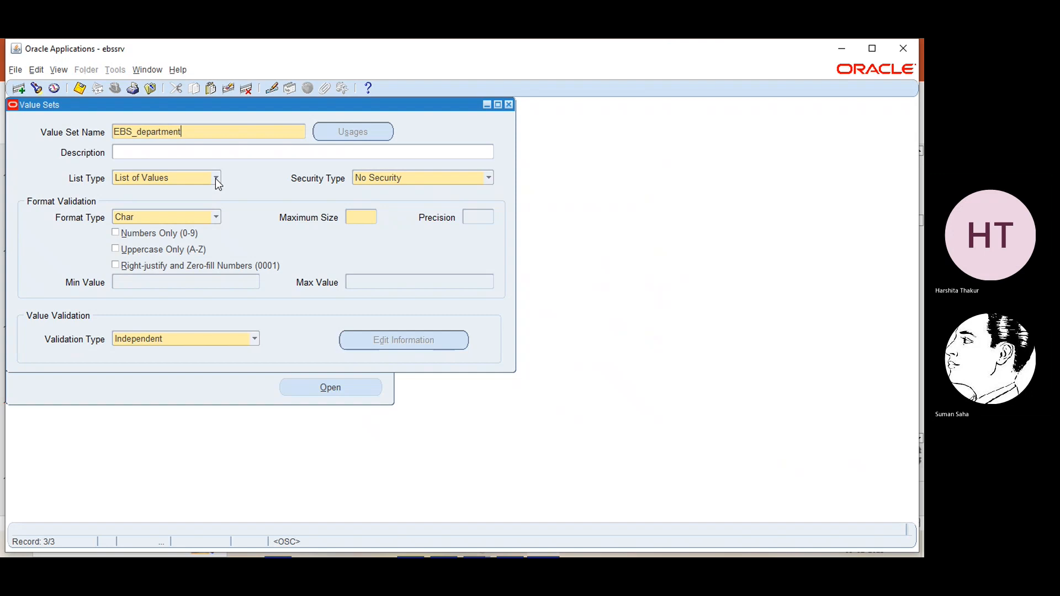
Step: Check the department codes on the PowerPoint Chart of Accounts slide and save the EBS_department value set with maximum size 3
click(356, 217)
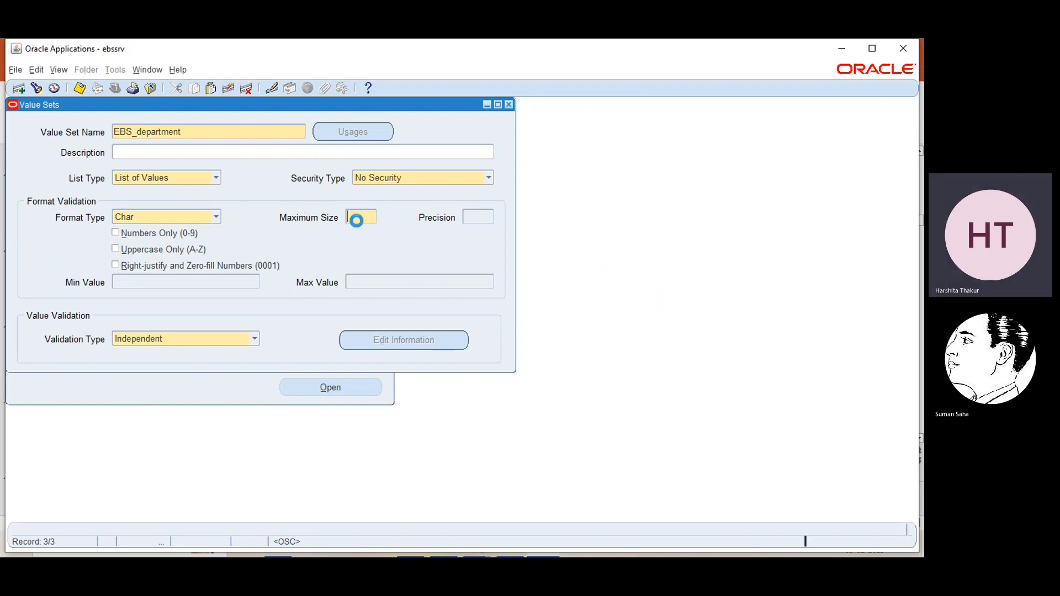
click(844, 48)
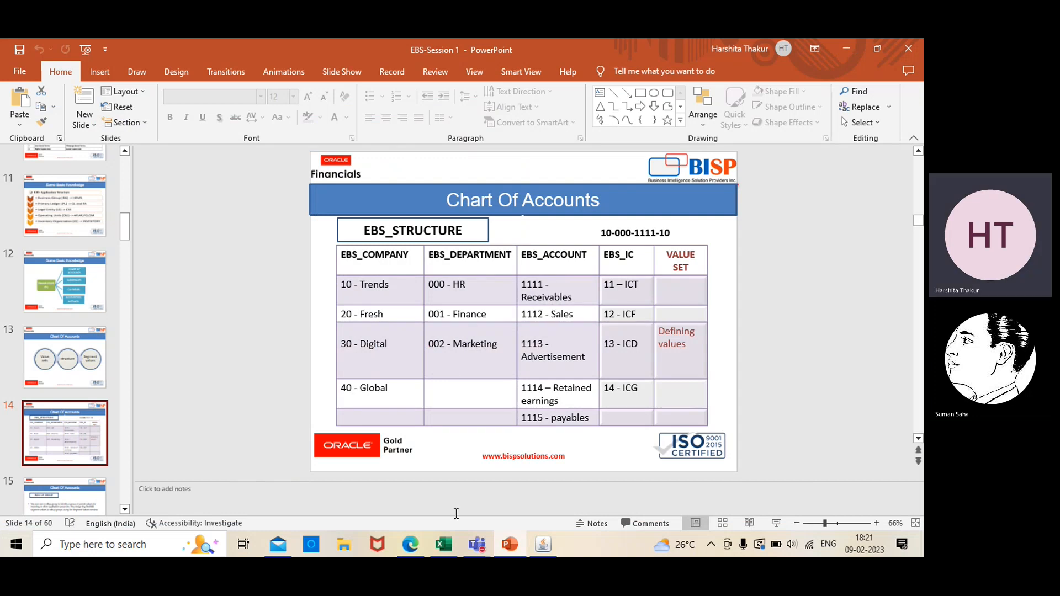
click(543, 545)
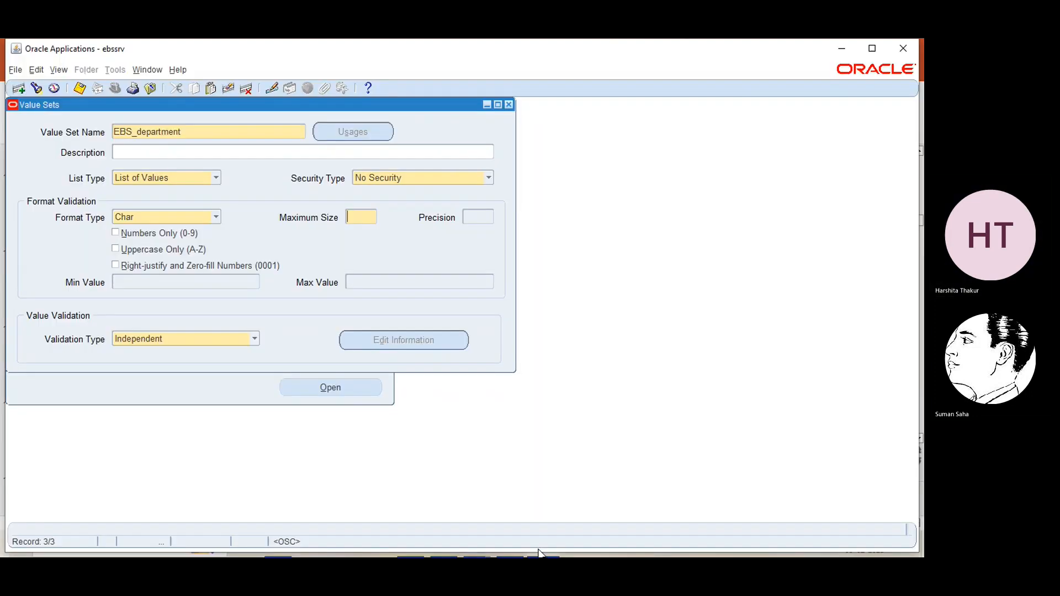
text(3)
key(ctrl+s)
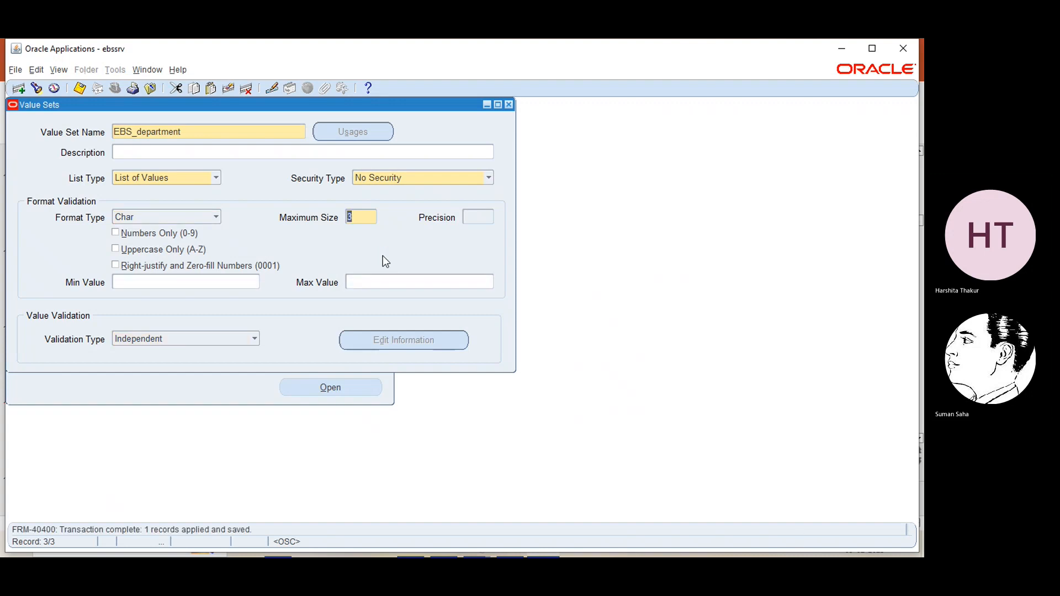
Step: Create a further value set record with the name EBS_accounts
click(22, 90)
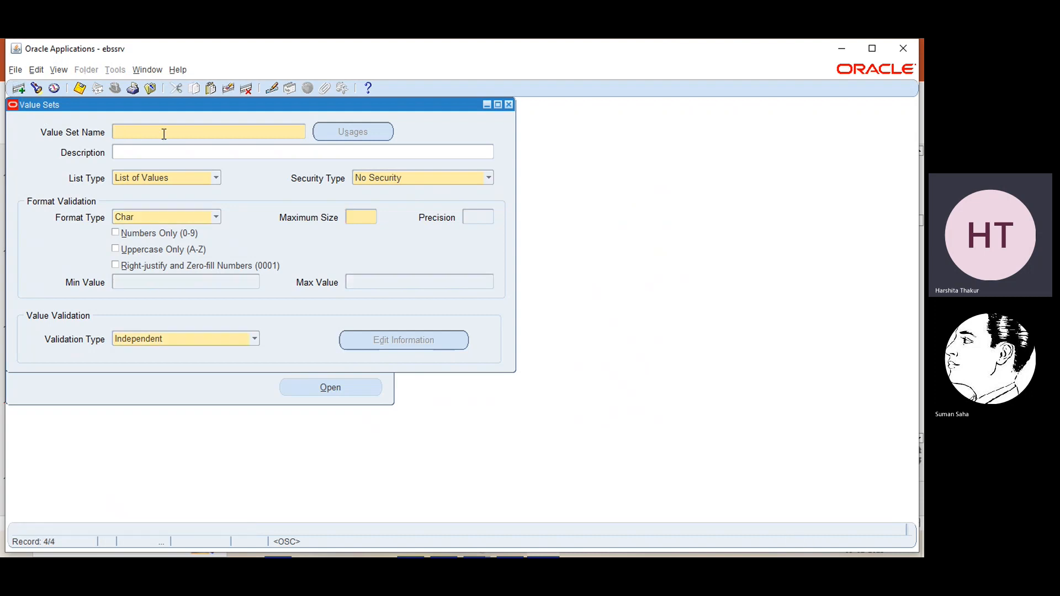
text(EBS_)
text(accounts)
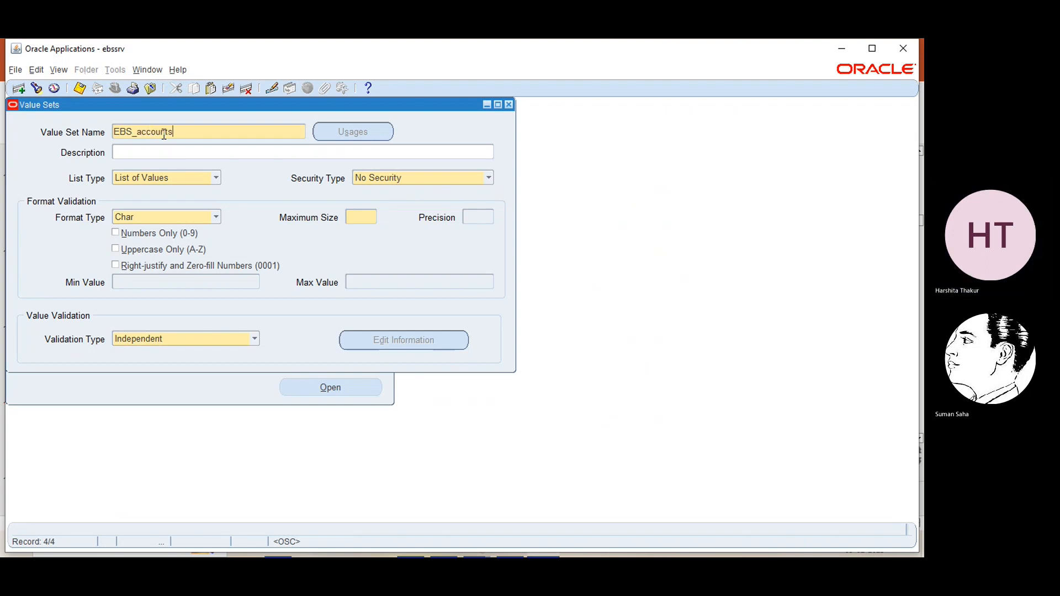
Step: Check the account codes on the PowerPoint slide, save the EBS_accounts value set with maximum size 4, and close the Value Sets form
click(360, 217)
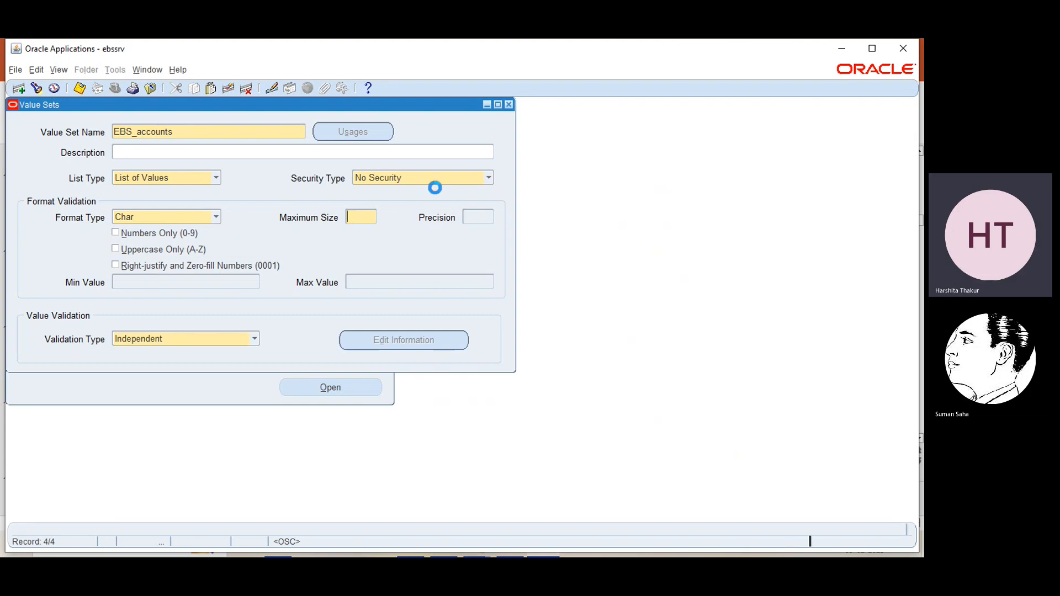
click(842, 48)
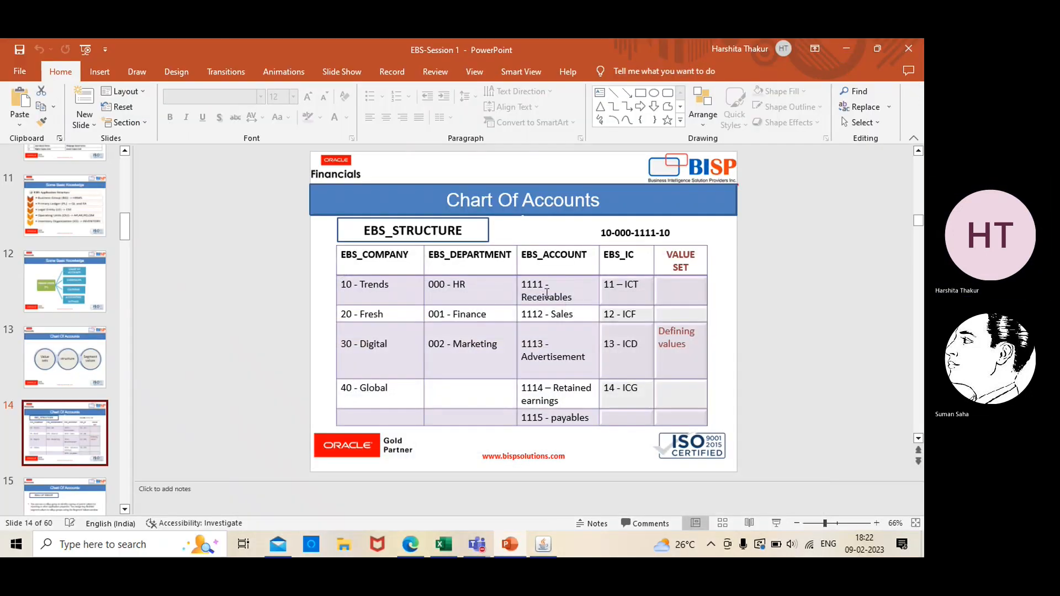
click(544, 546)
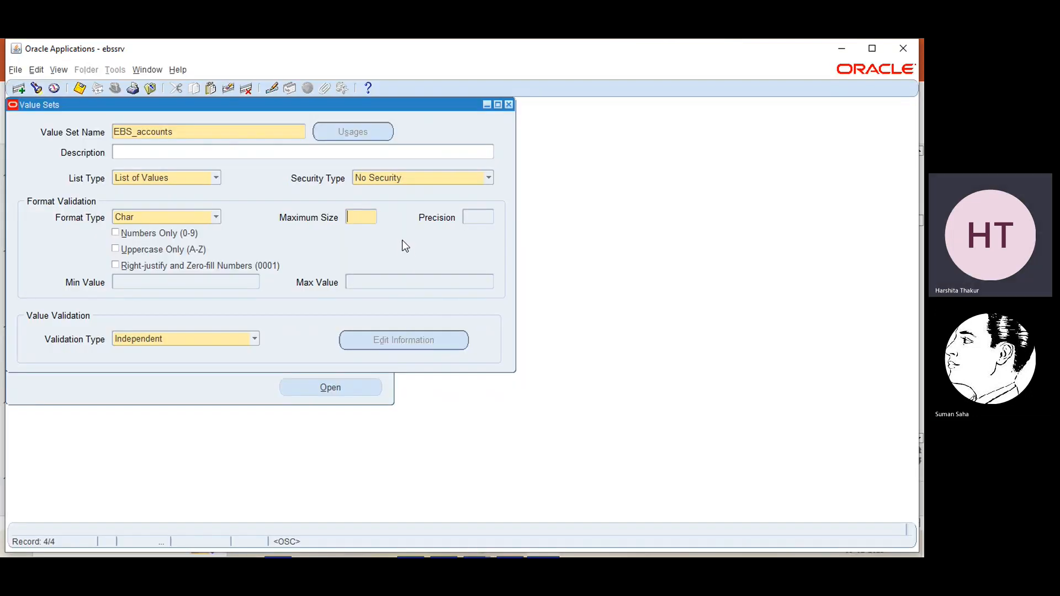
text(4)
key(ctrl+s)
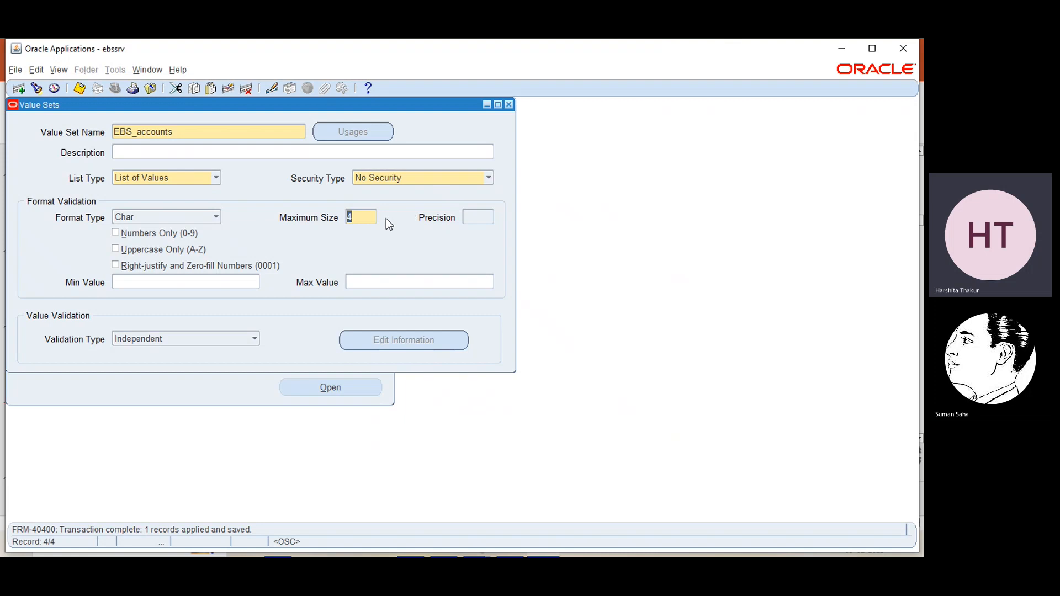
click(509, 106)
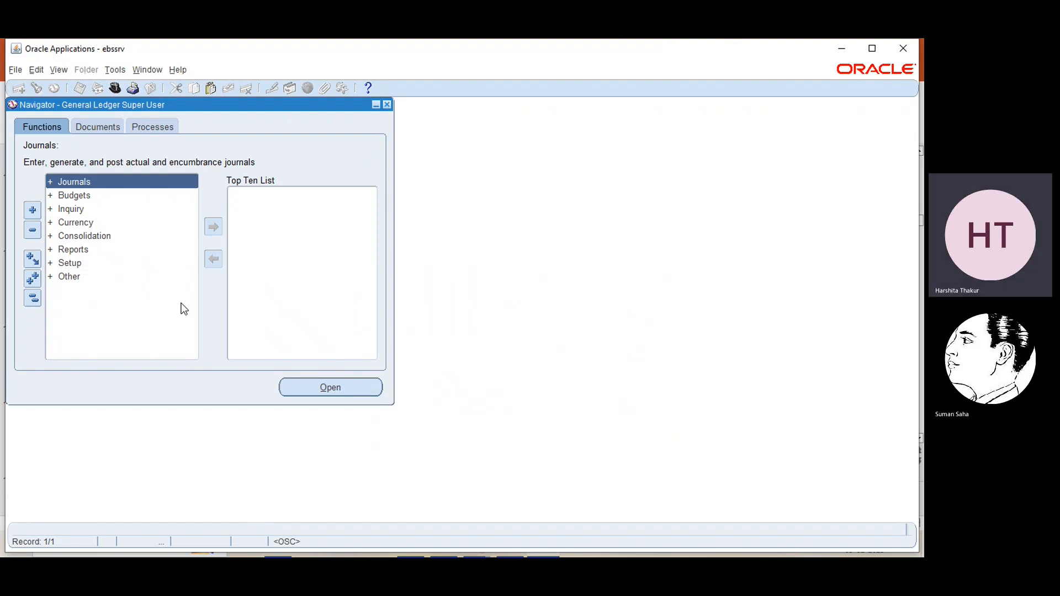
click(845, 58)
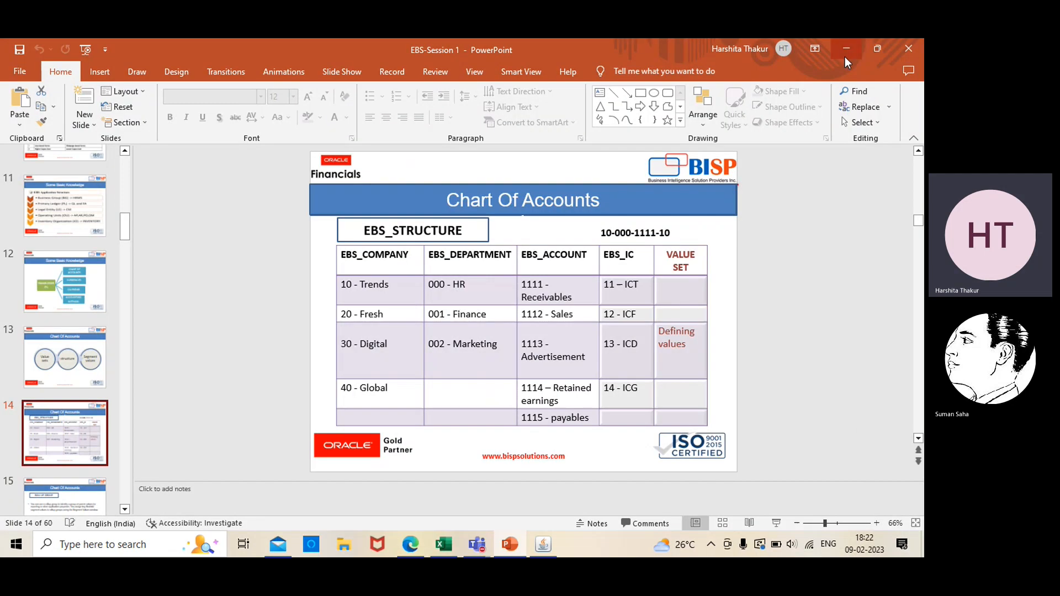
click(409, 545)
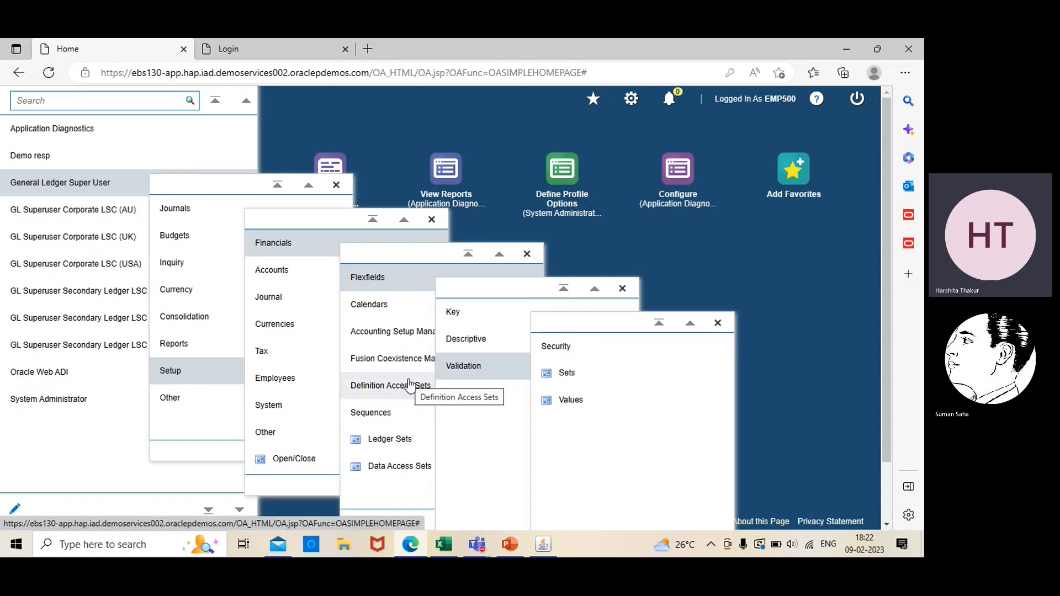
click(544, 547)
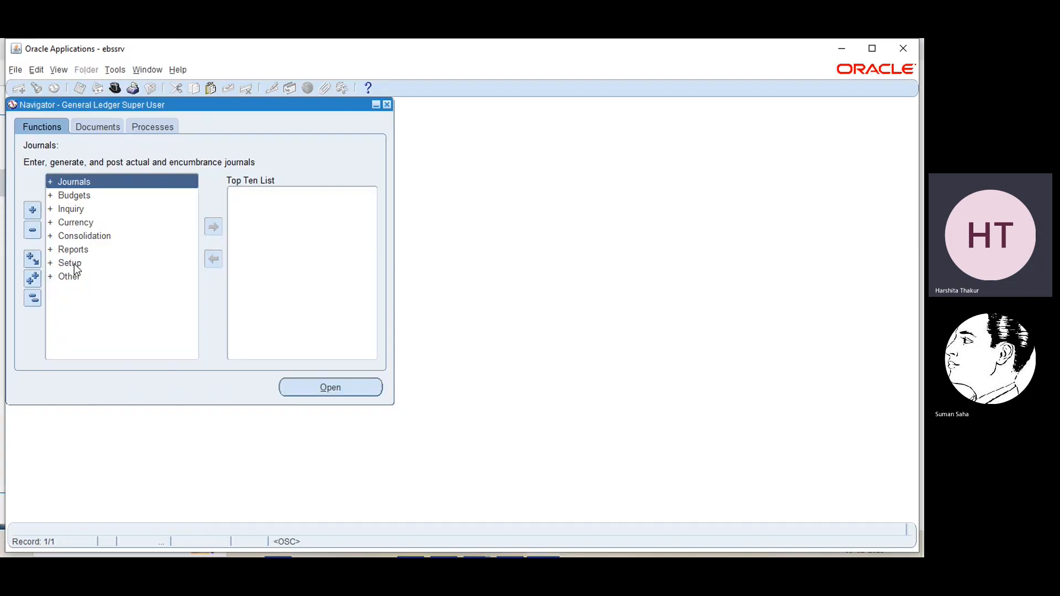
Step: Open the Key Flexfield Segments form from the Setup, Financials, Flexfields, Key functions of the General Ledger Super User navigator
double_click(74, 263)
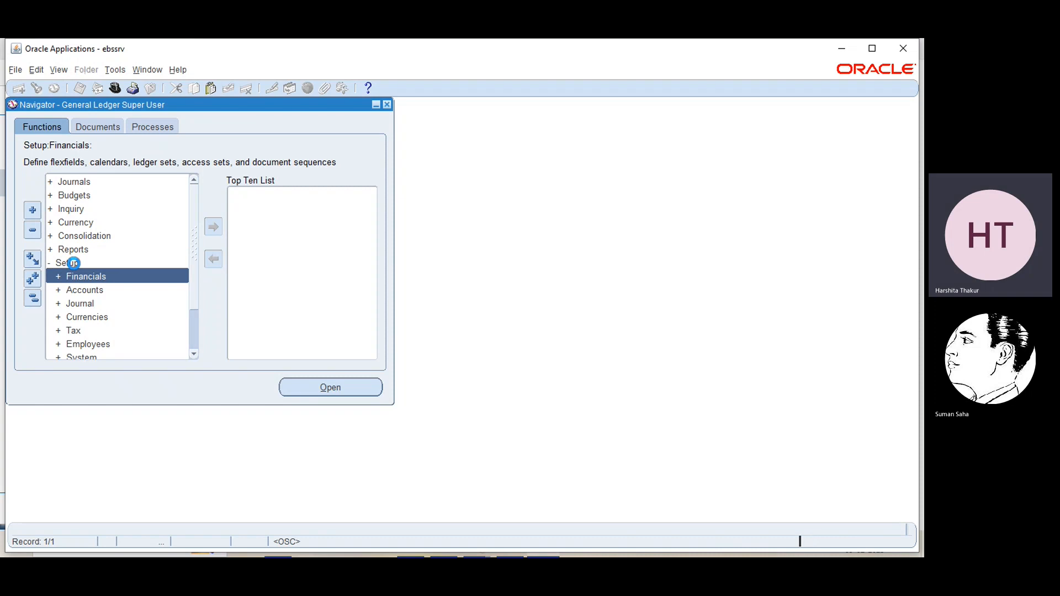
double_click(99, 275)
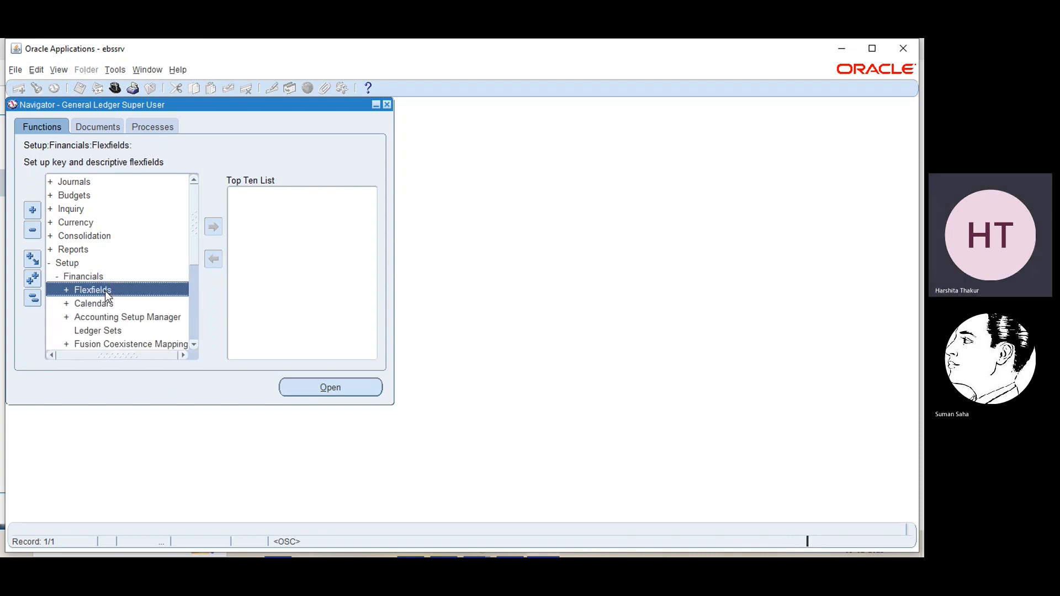
double_click(105, 290)
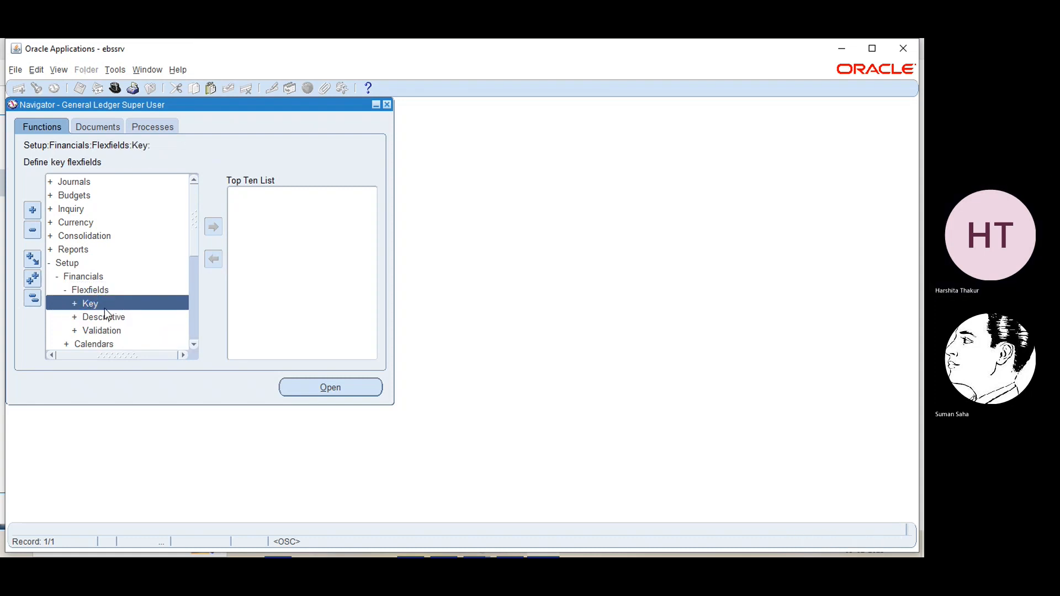
scroll(116, 265, down, 2)
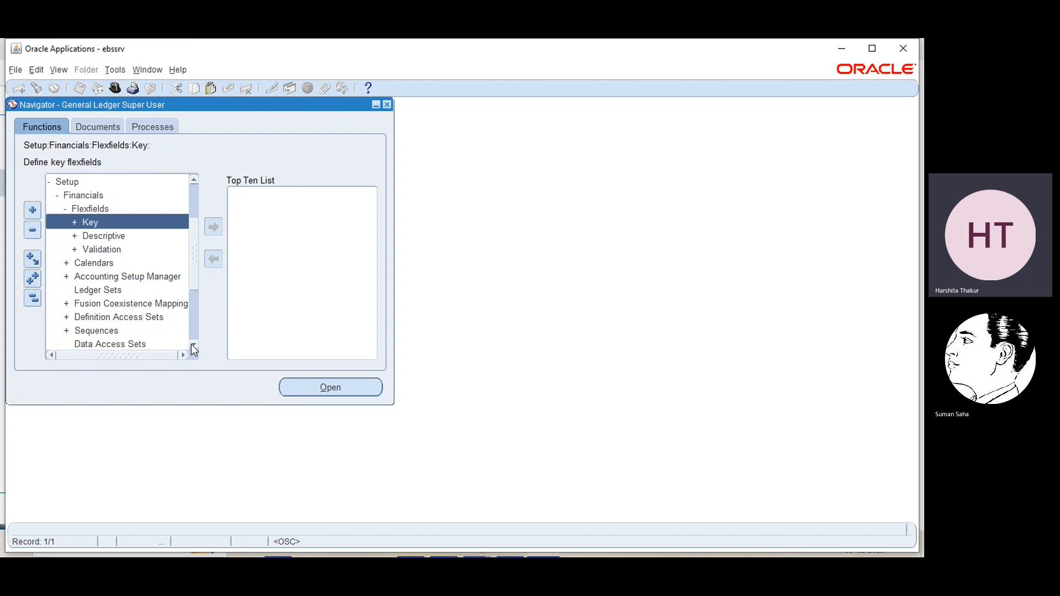
click(96, 251)
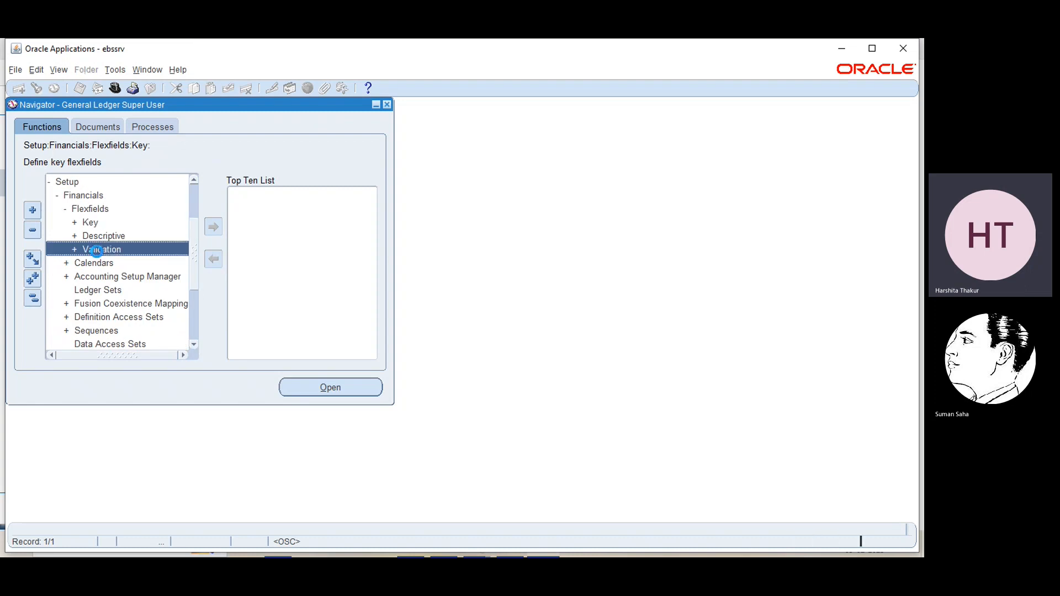
double_click(97, 250)
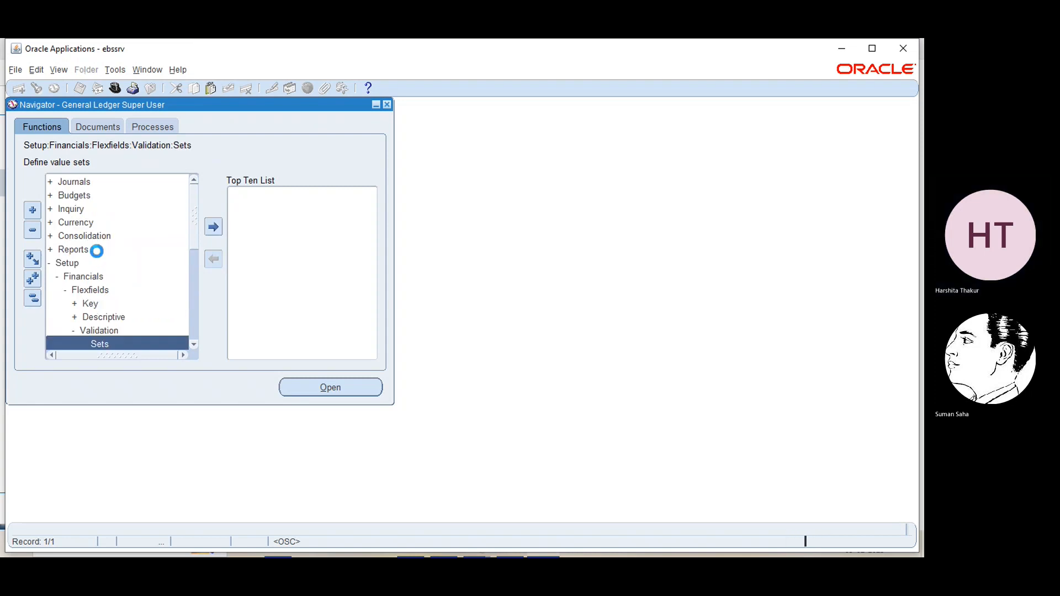
scroll(197, 346, down, 3)
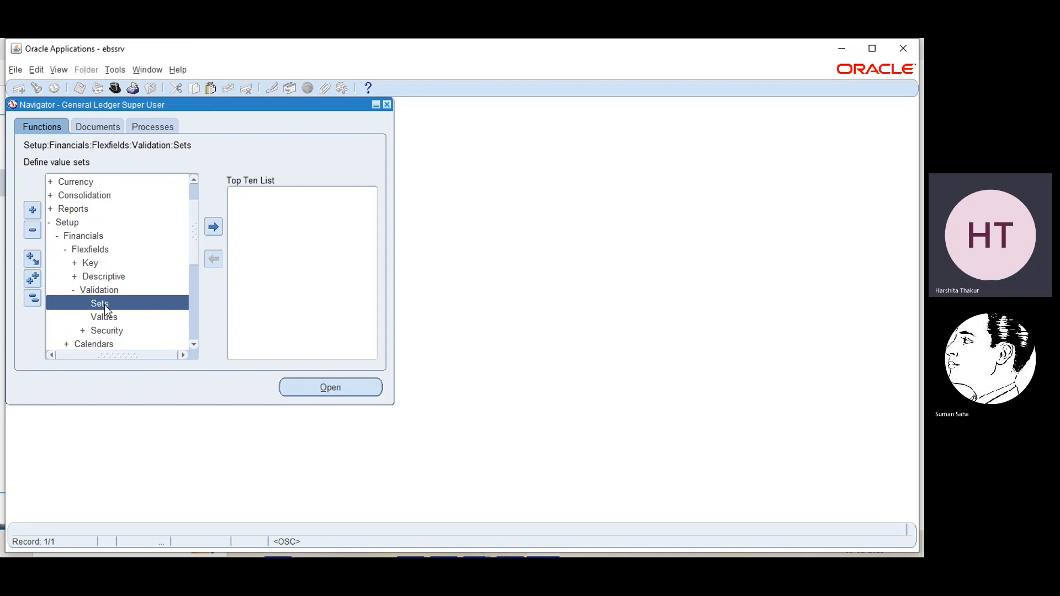
click(88, 263)
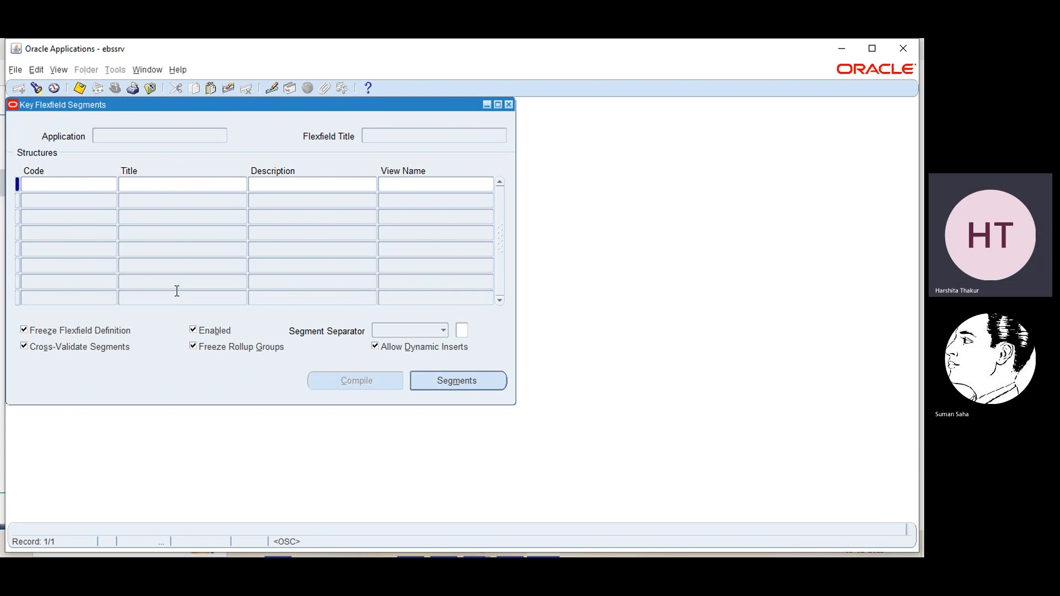
Step: Search the key flexfields for "%general ledger" and load the General Ledger Accounting Flexfield
click(36, 89)
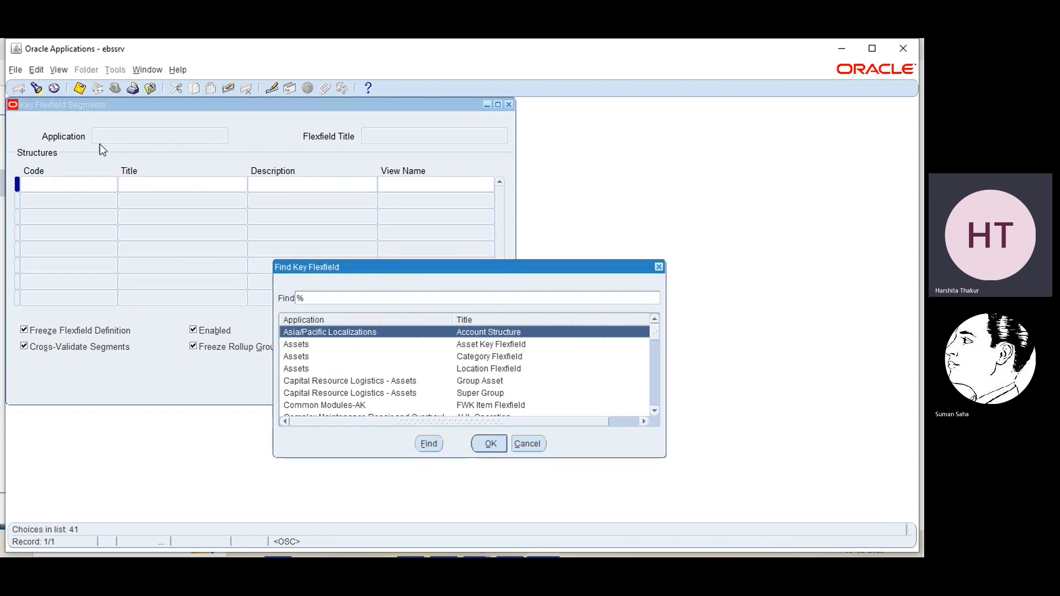
click(359, 297)
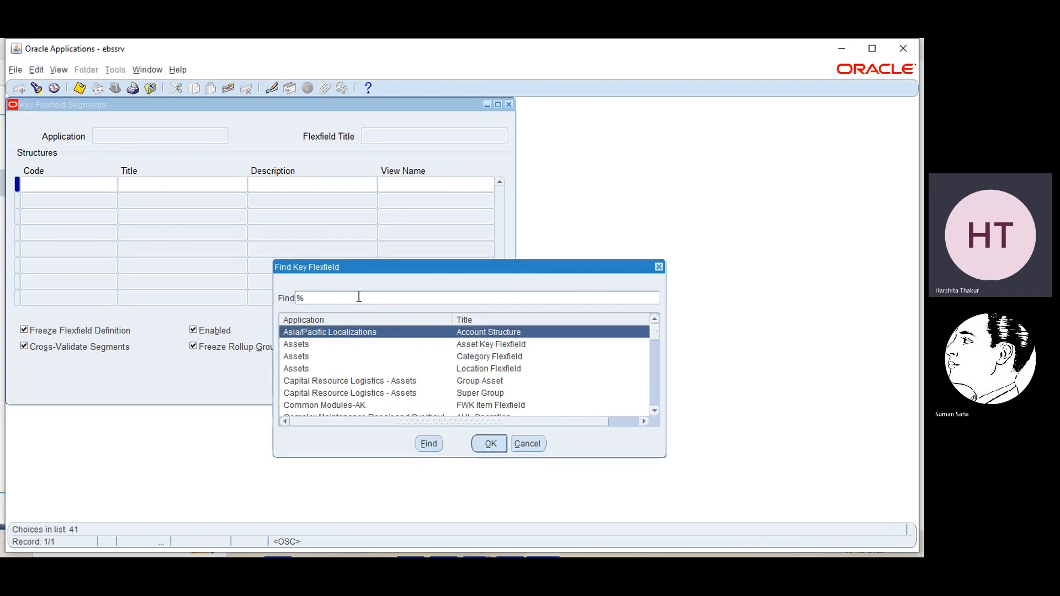
text(genera)
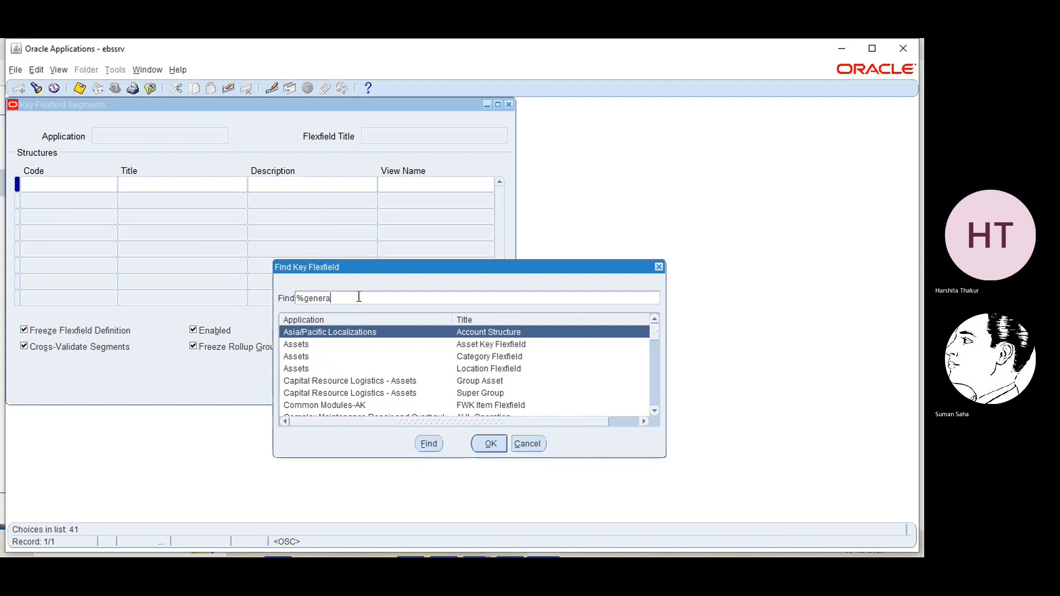
text(l ledger)
click(429, 443)
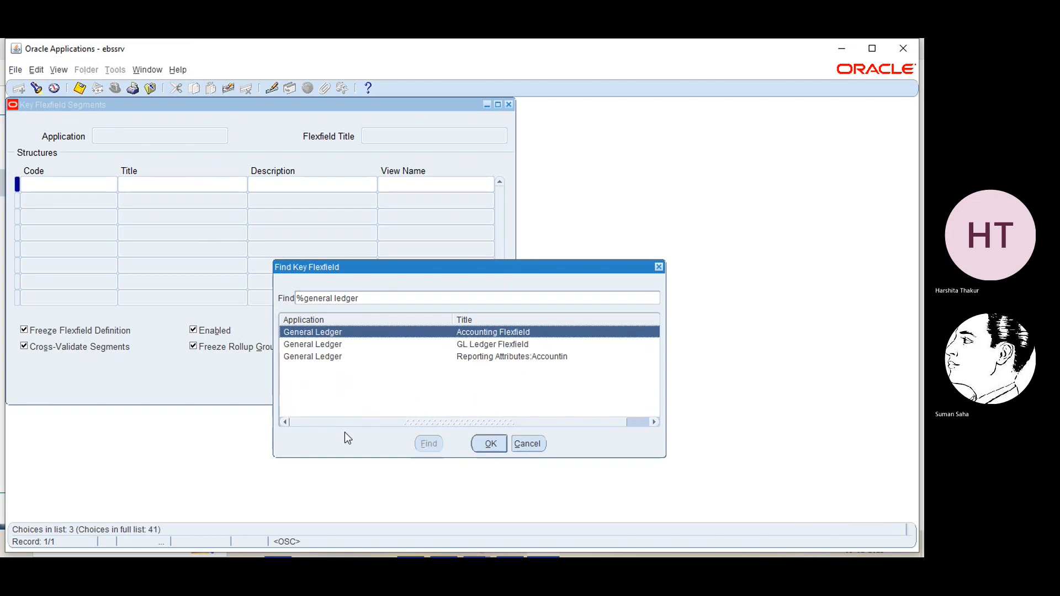
click(489, 443)
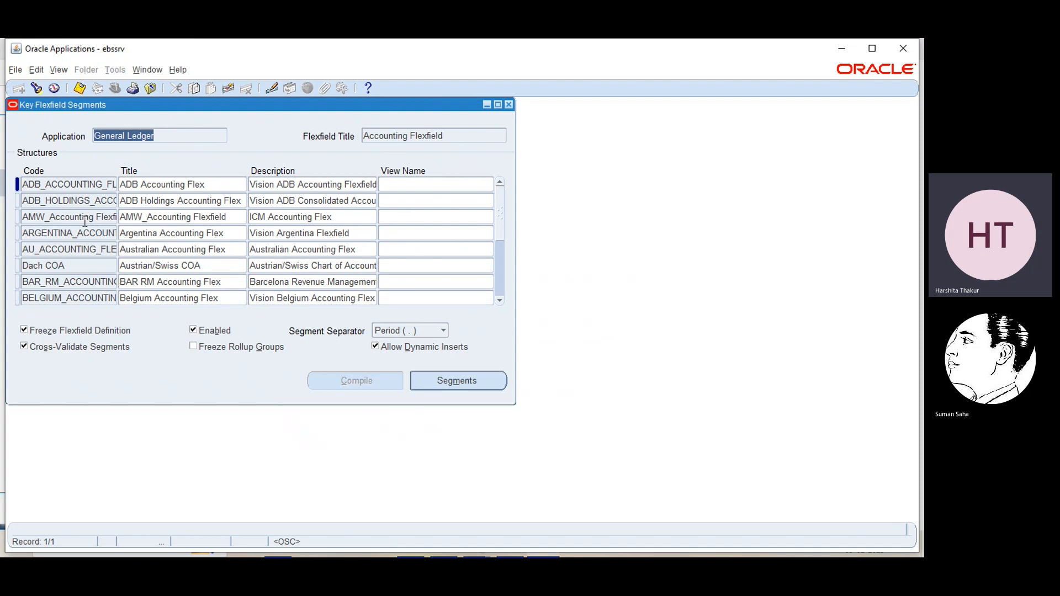
Step: Add a structure record to the Accounting Flexfield with code and title EBS_STRUCTURE, checking the name on the PowerPoint Chart of Accounts slide
click(60, 184)
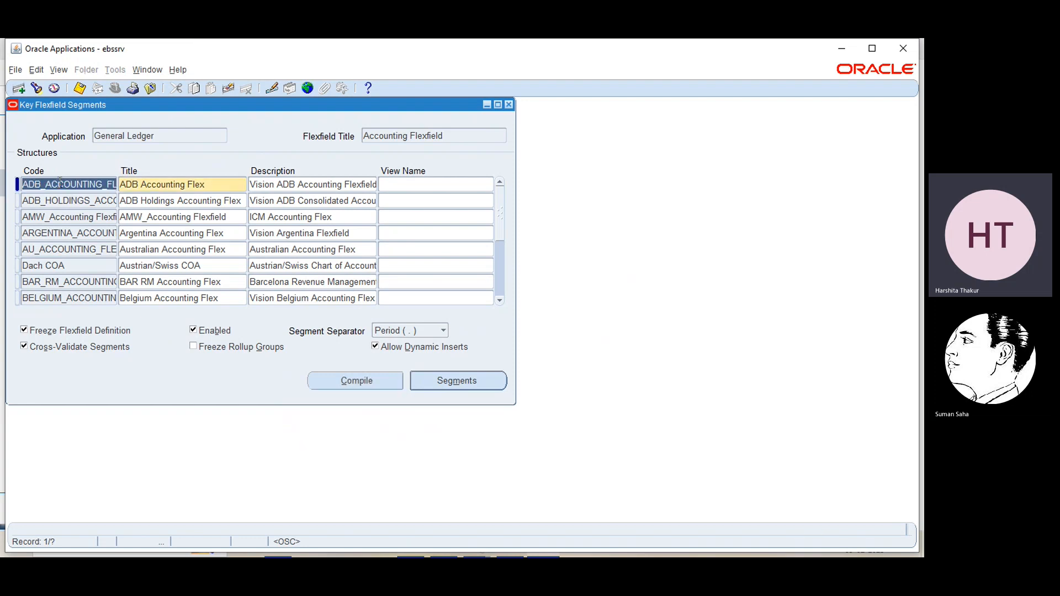
click(19, 89)
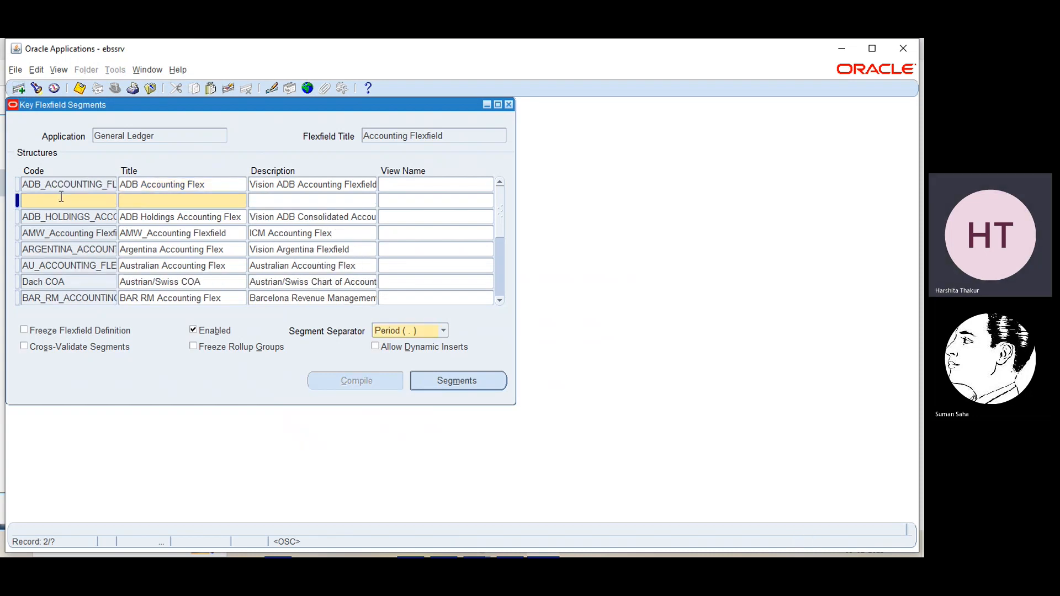
click(842, 49)
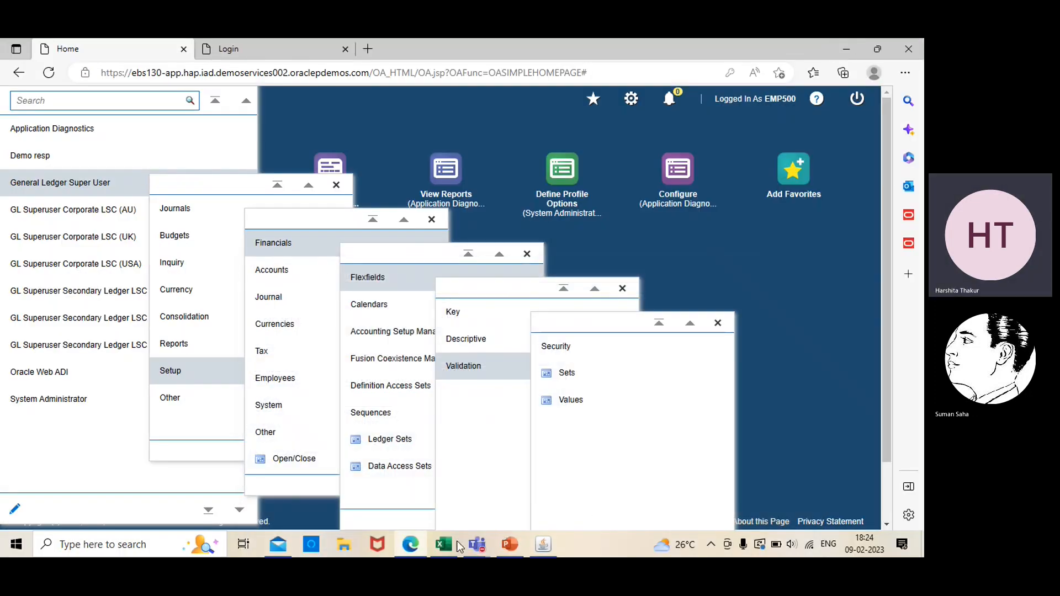
click(509, 545)
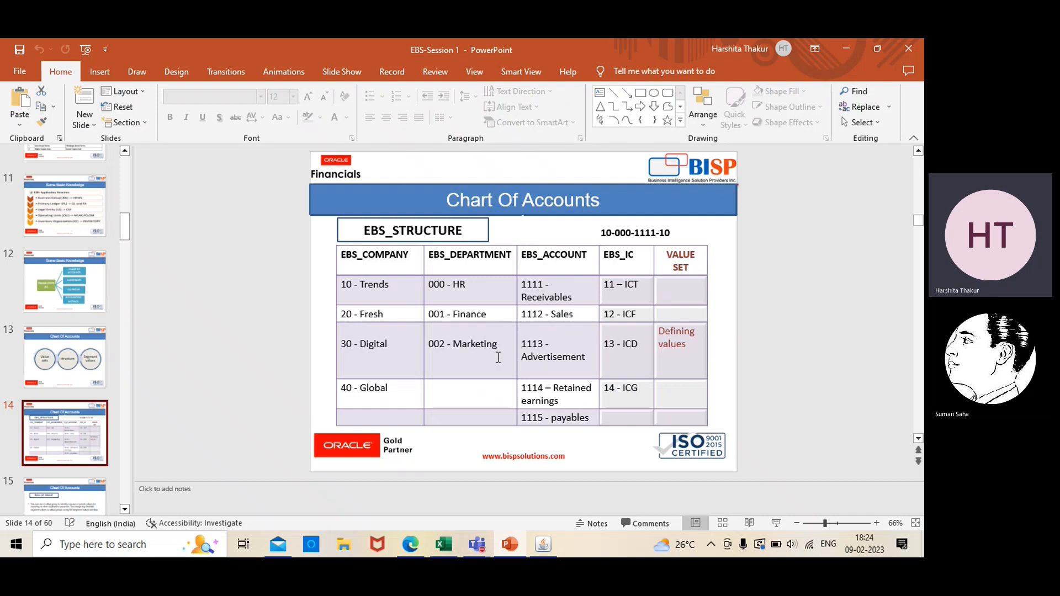
click(544, 545)
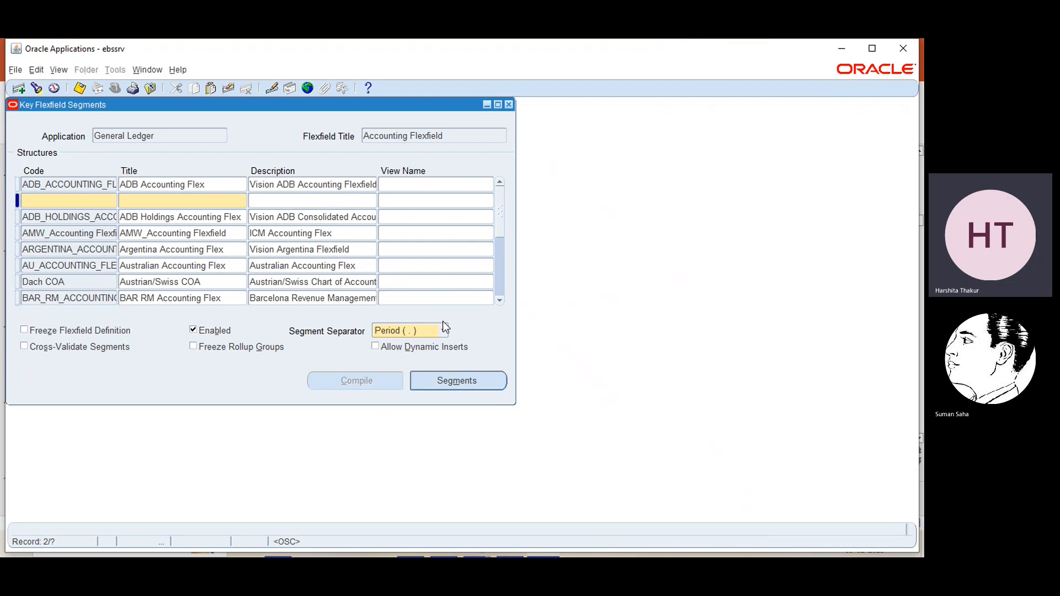
text(EBS_STRUCTURE)
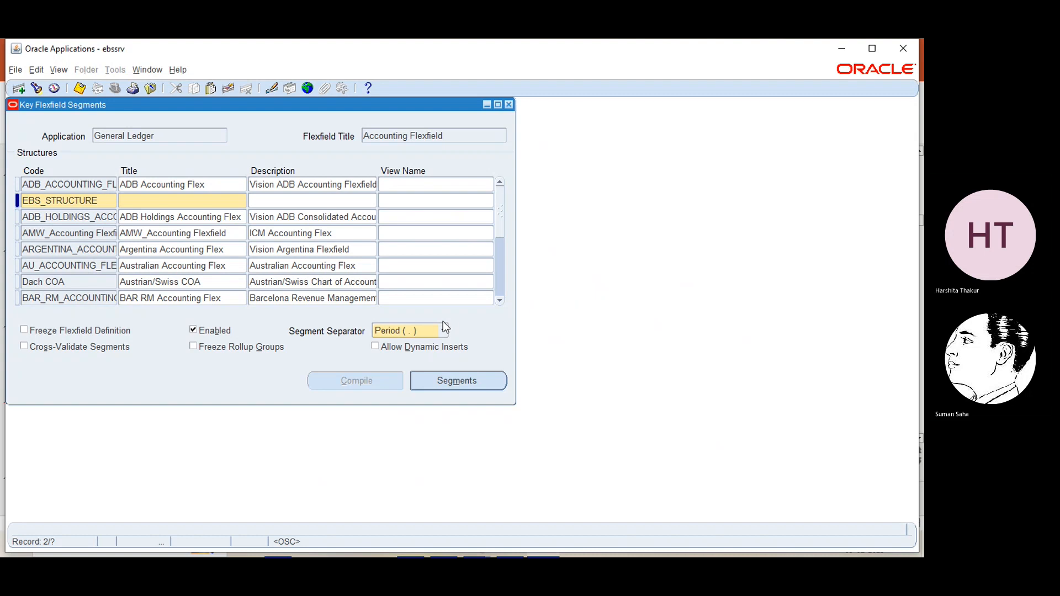
click(227, 202)
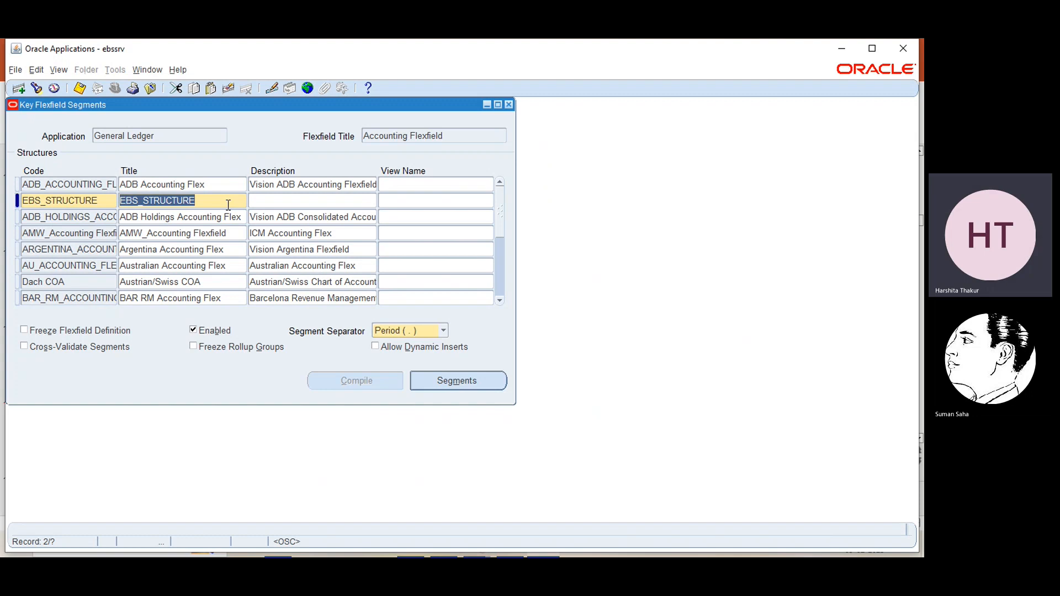
click(263, 199)
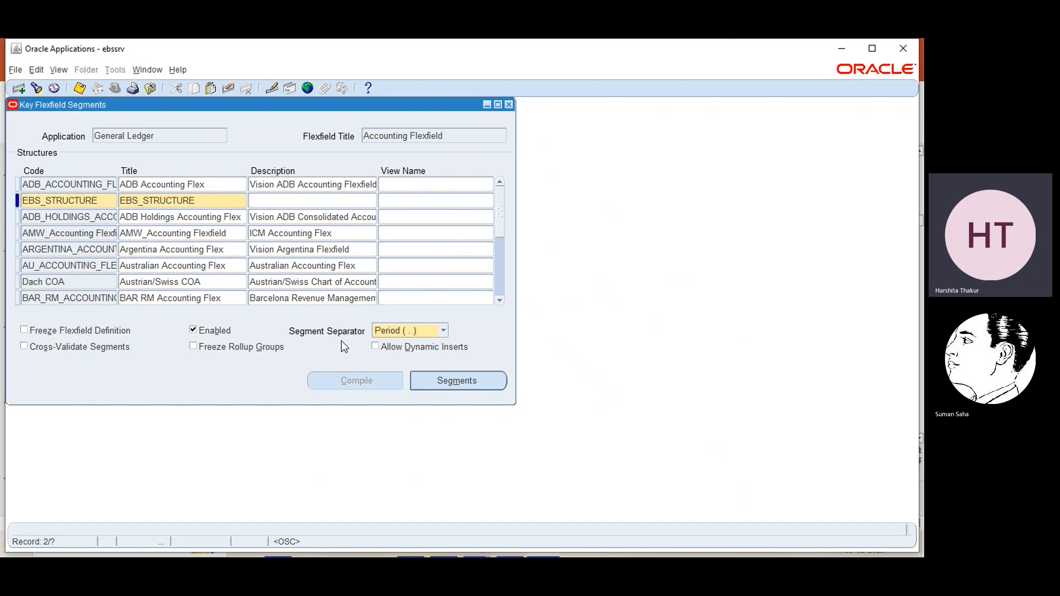
Step: Check the code combination format on the PowerPoint slide, set EBS_STRUCTURE's segment separator to Dash ( - ), and allow dynamic inserts
click(842, 48)
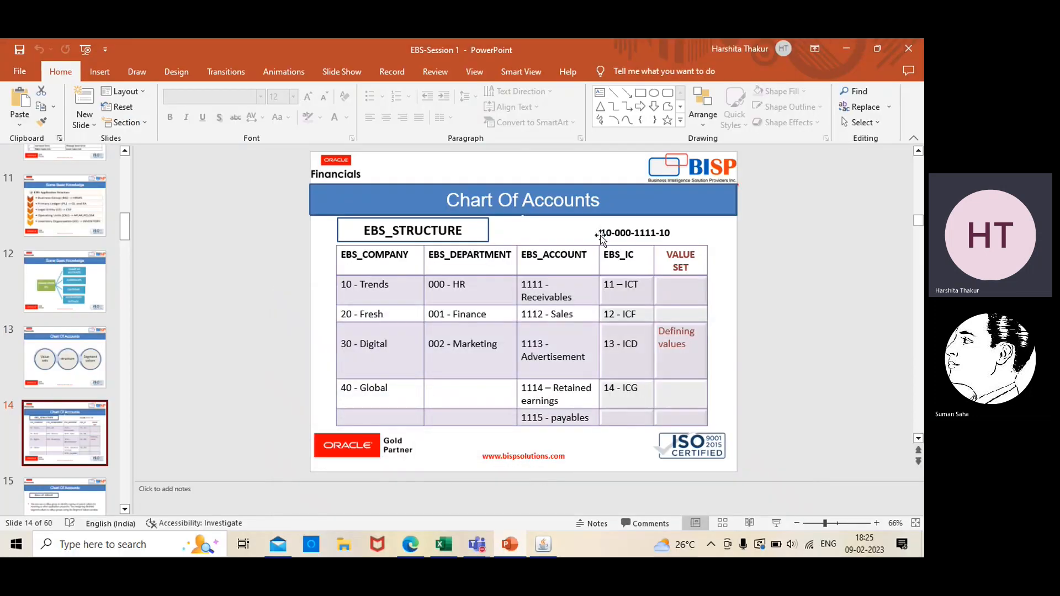
drag(603, 232, 652, 235)
drag(653, 234, 672, 235)
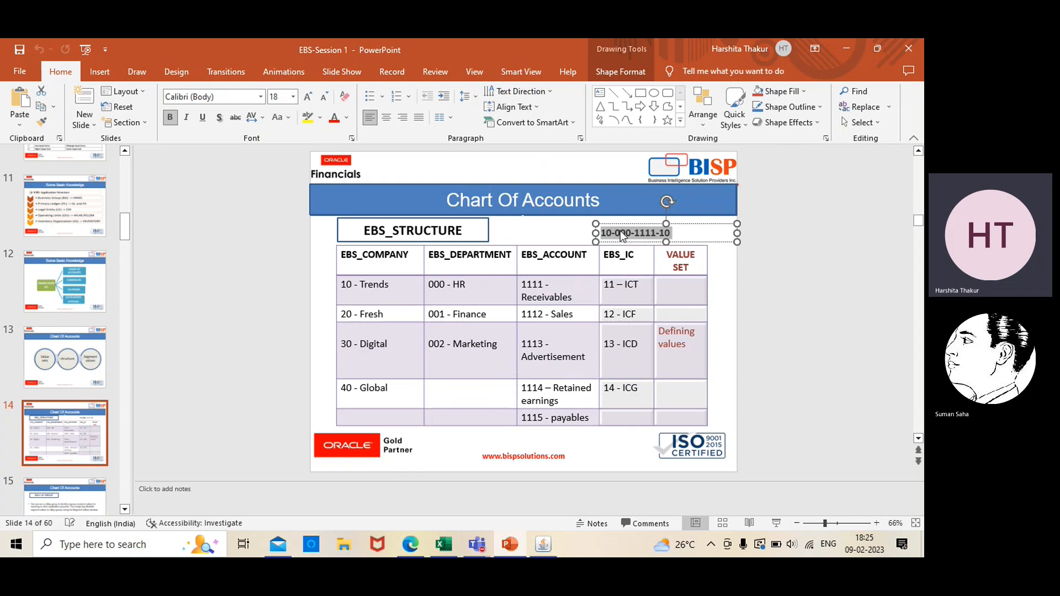
click(542, 223)
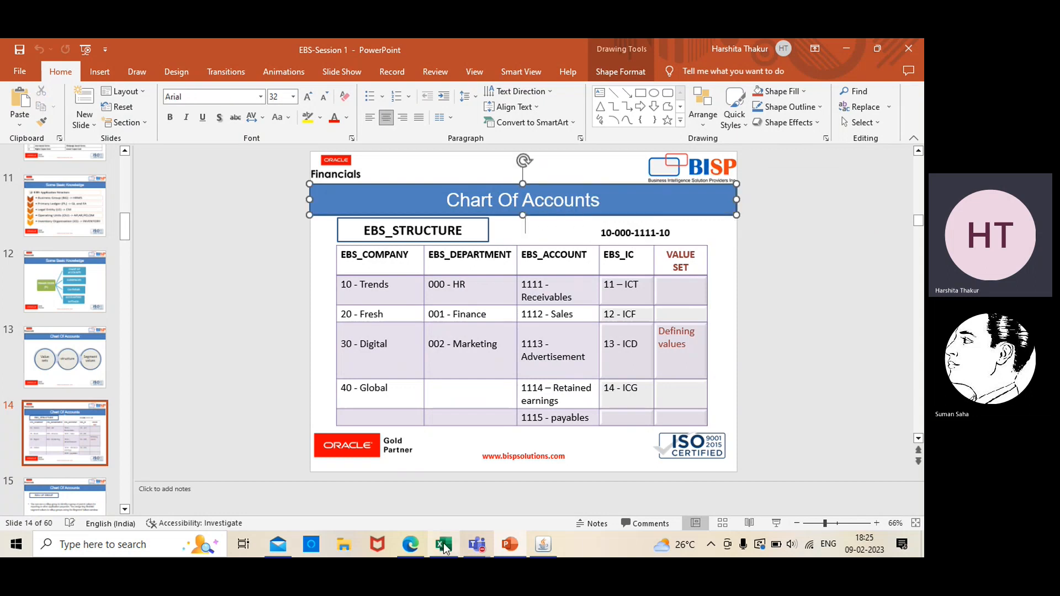
click(547, 545)
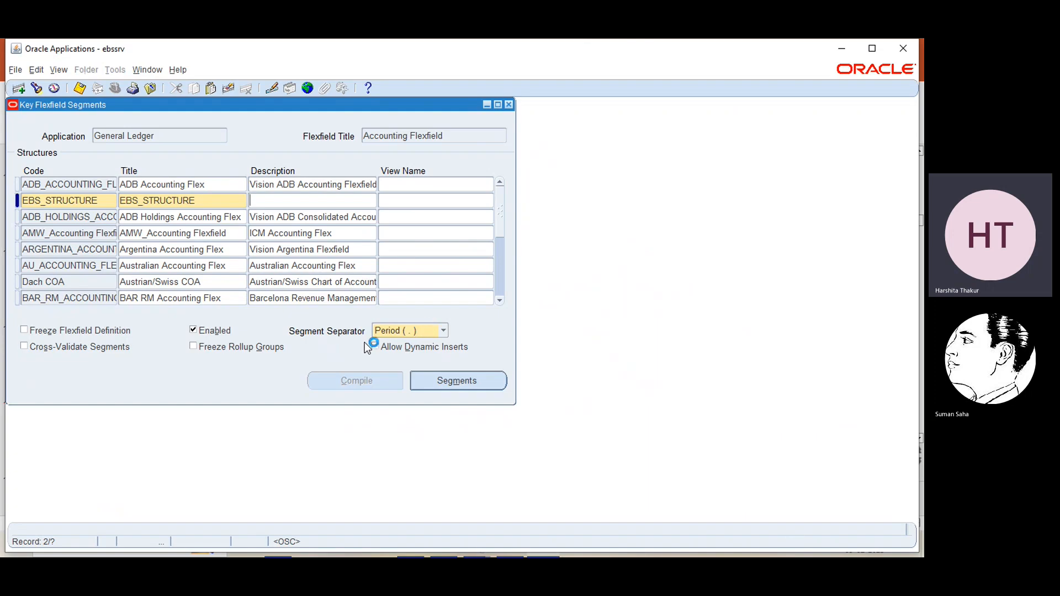
click(446, 332)
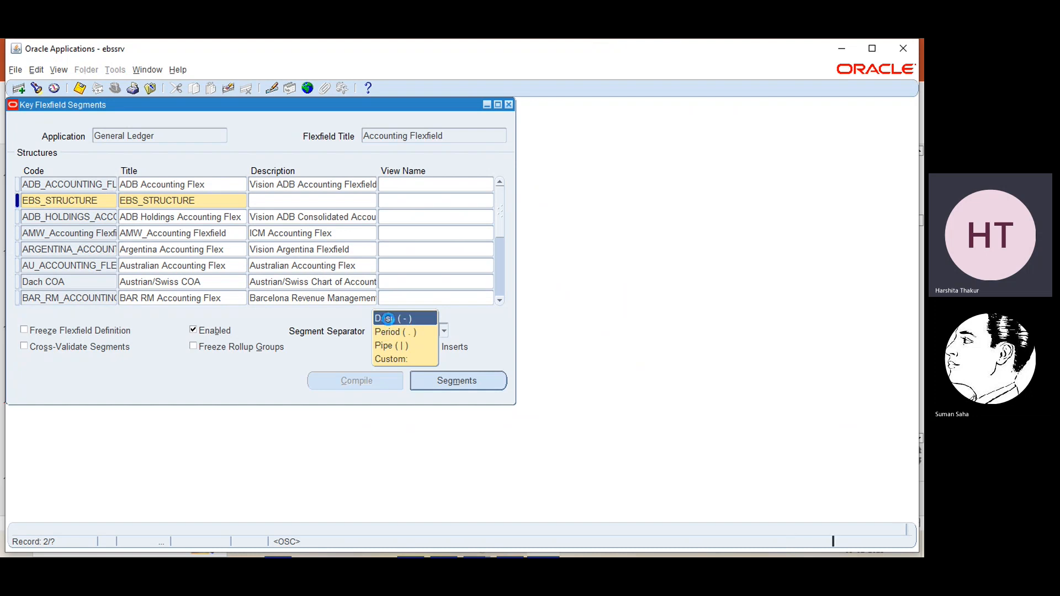
click(389, 319)
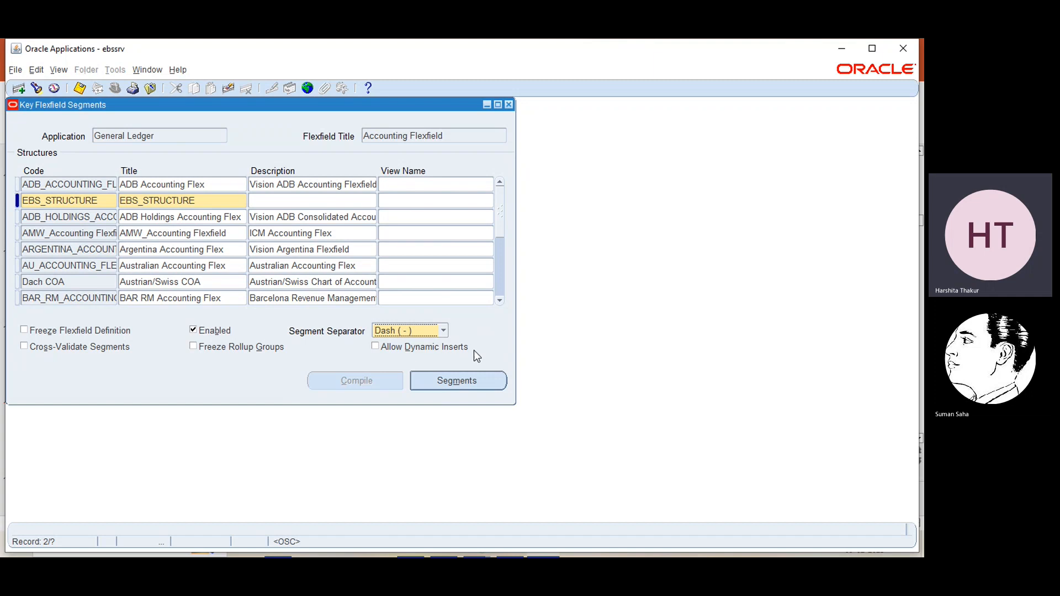
click(376, 346)
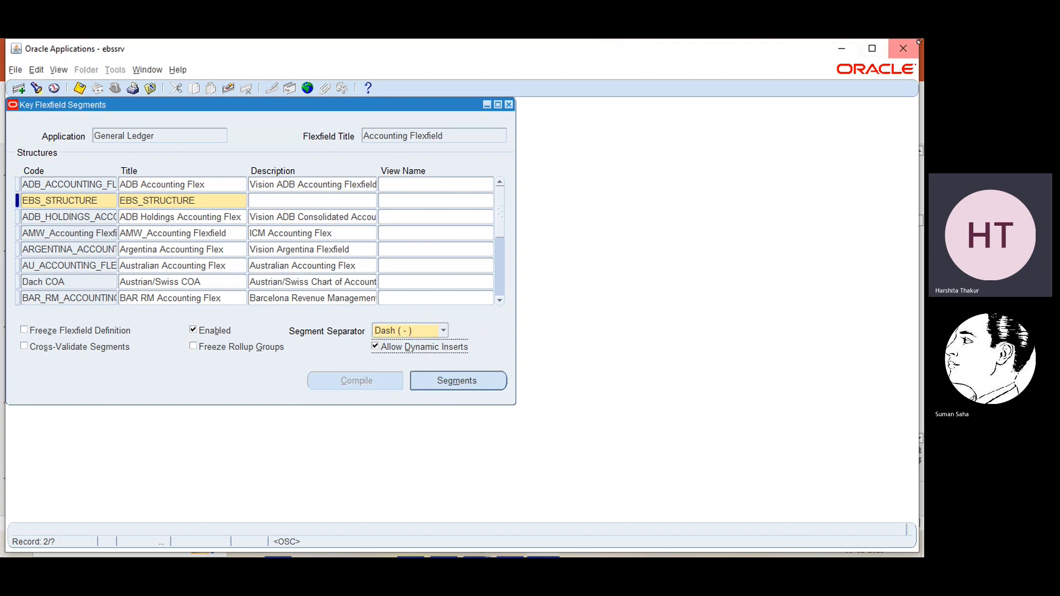
Step: Review the Chart of Accounts slide in PowerPoint and assign column SEGMENT1 to the EBS company segment of EBS_STRUCTURE
click(831, 51)
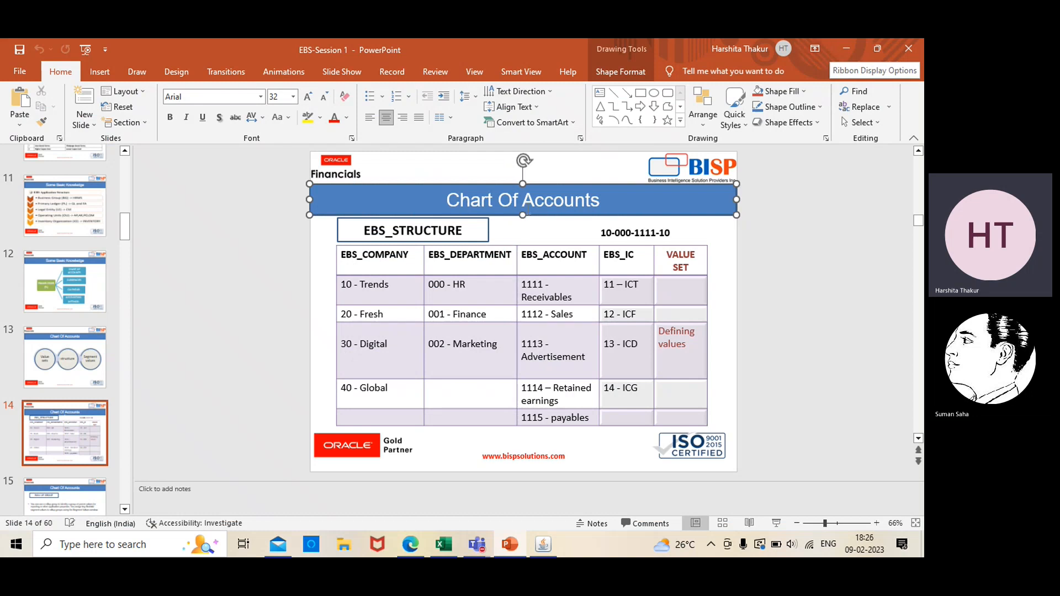
click(269, 294)
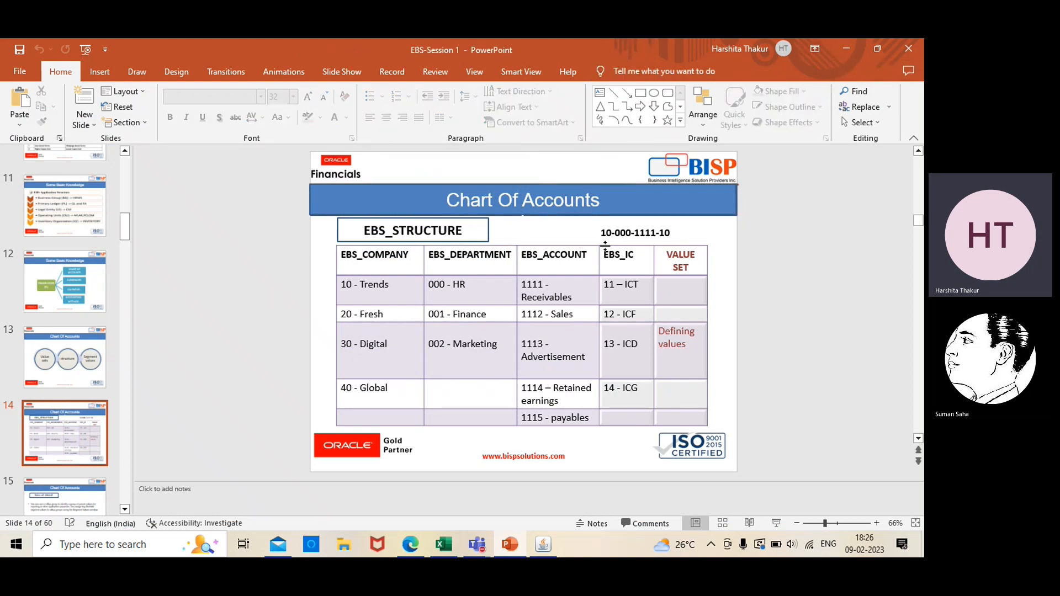
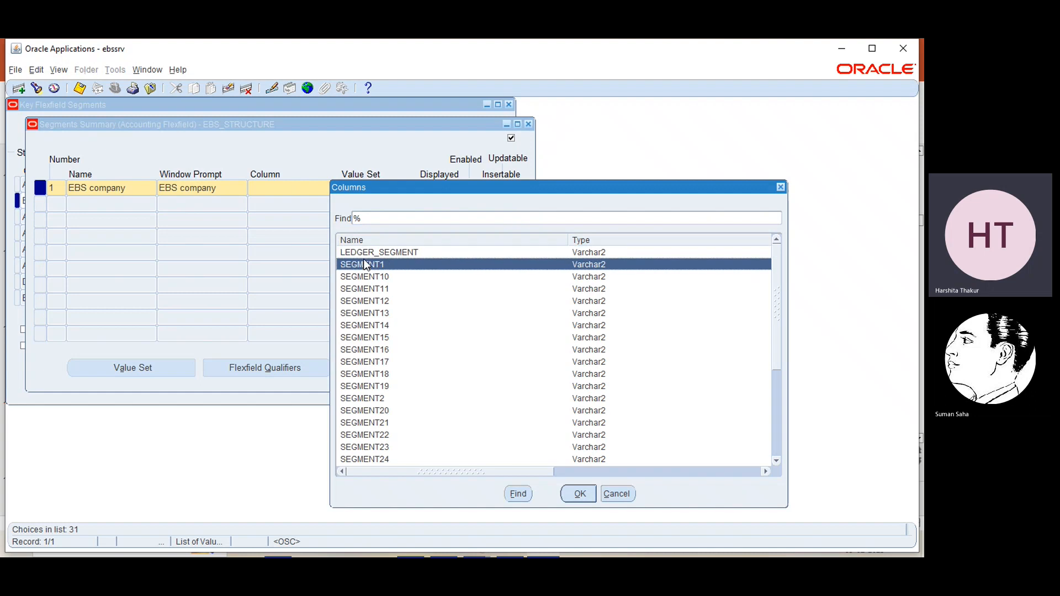
click(579, 496)
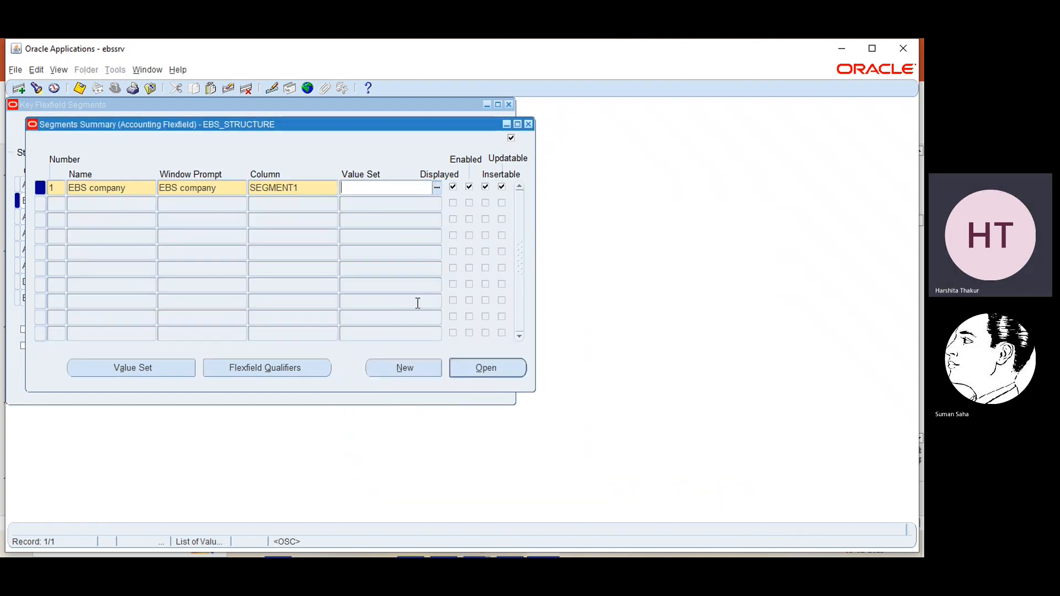
Step: Add segment number 2 named EBS department to EBS_STRUCTURE and assign it column SEGMENT2
click(55, 206)
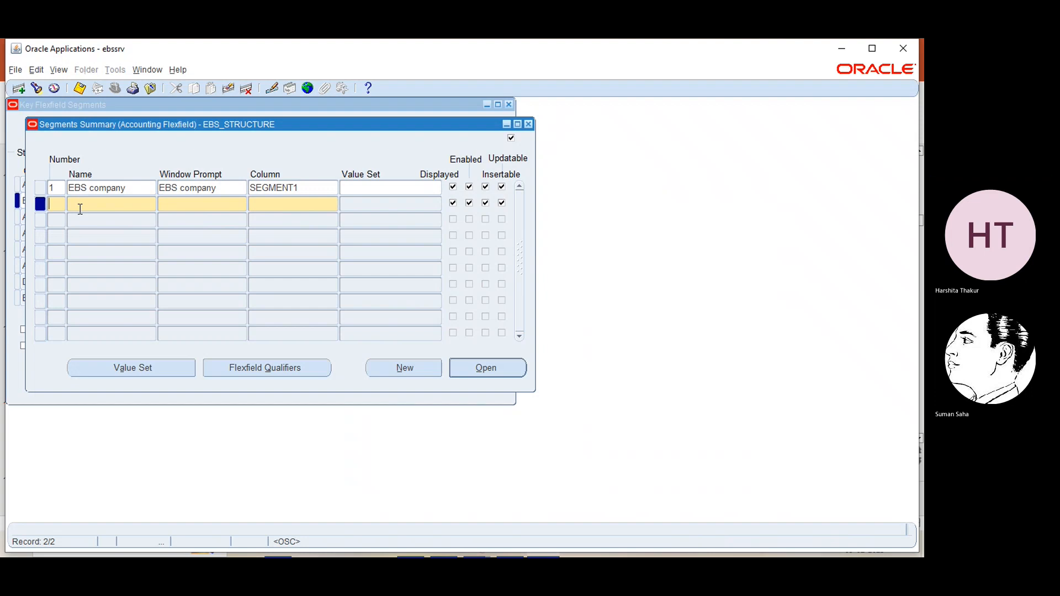
text(2)
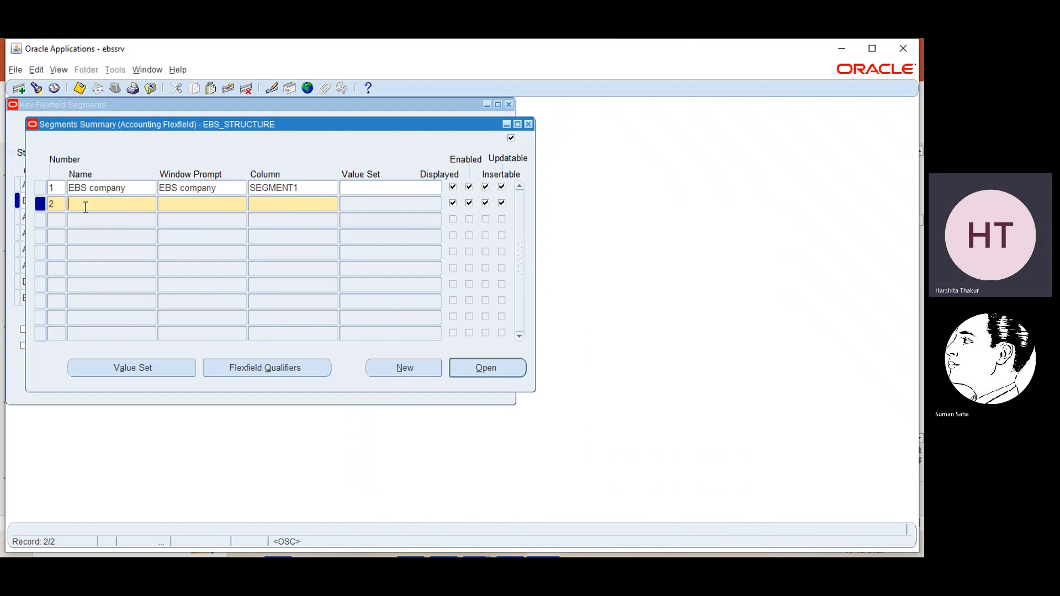
text(EBS de)
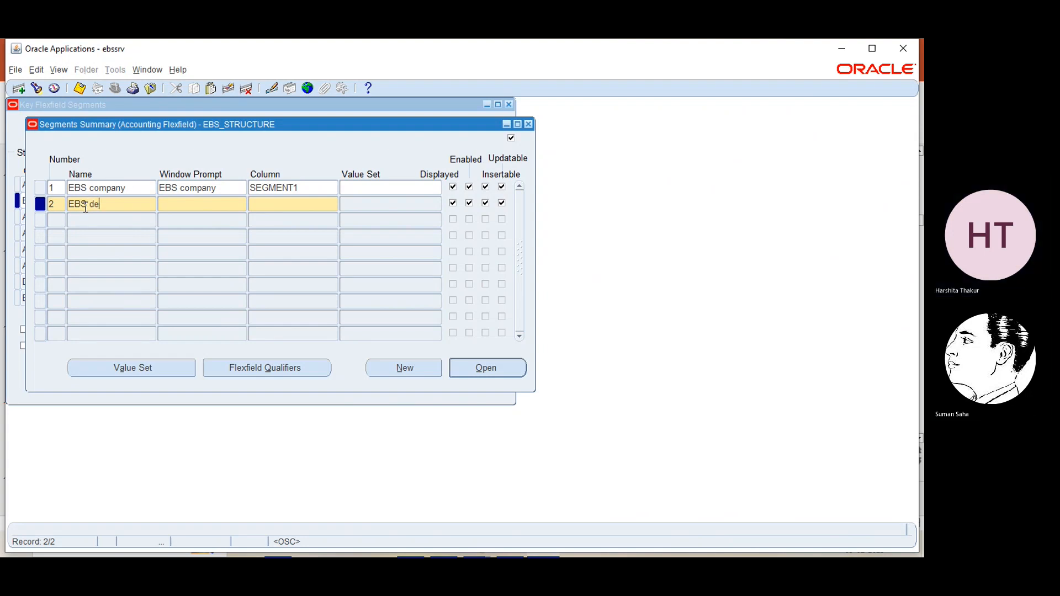
text(partment)
click(281, 205)
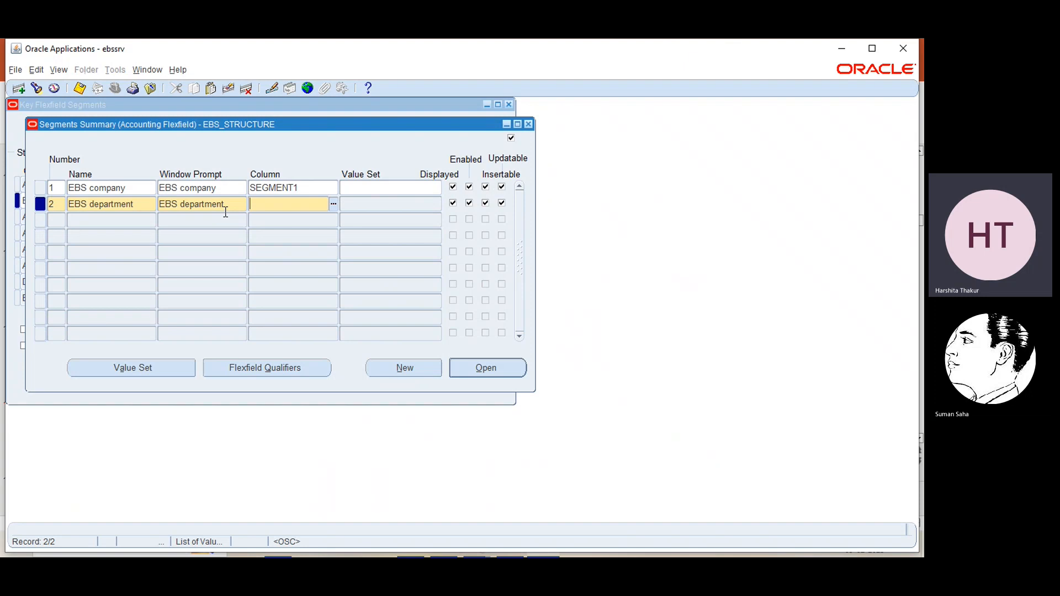
key(ctrl+l)
click(332, 209)
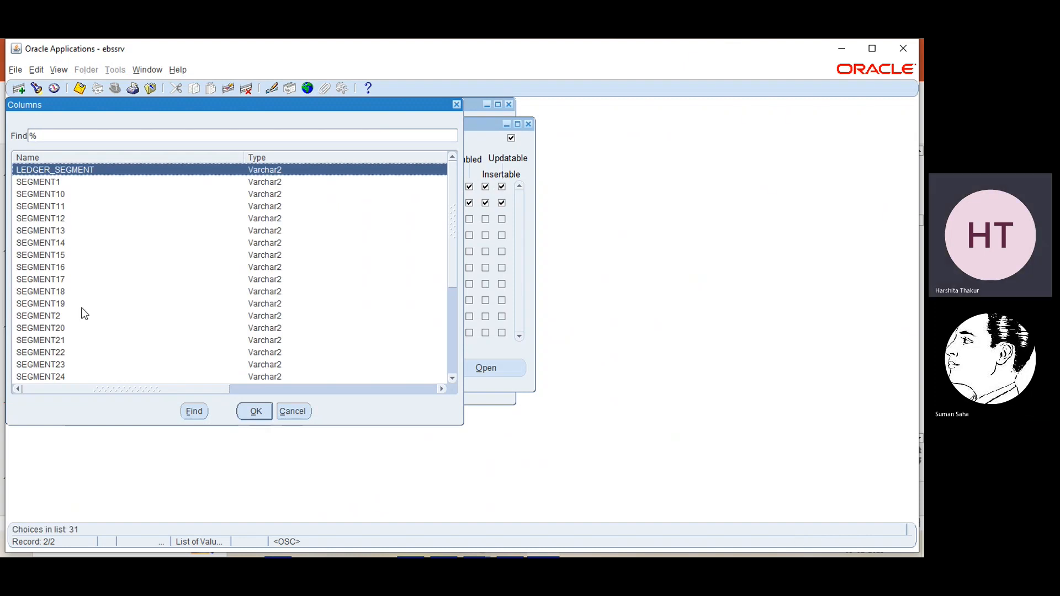
click(54, 315)
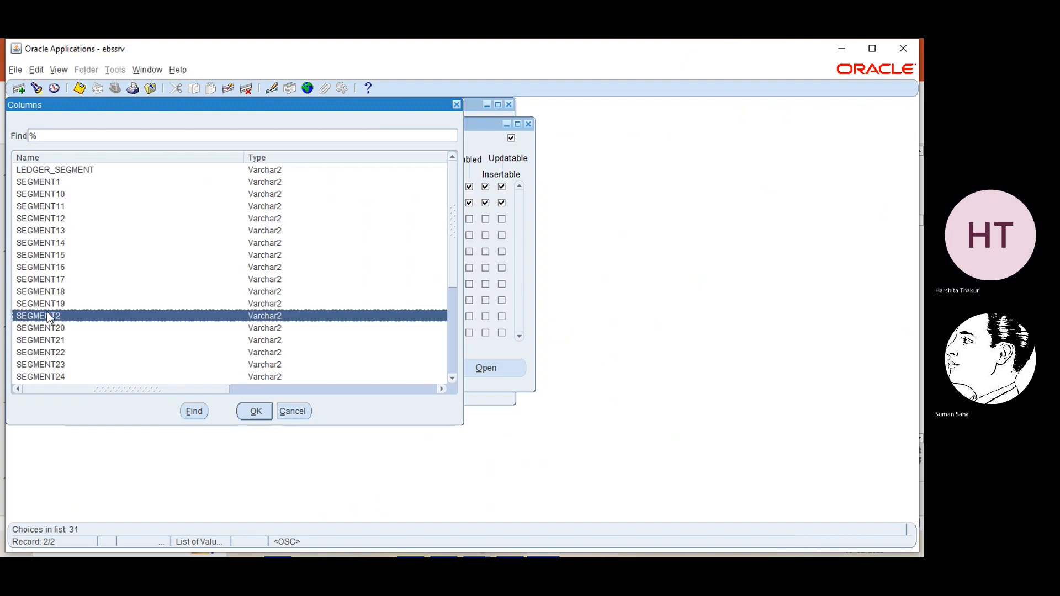
click(256, 410)
Step: Add segment number 3 named EBS account below the EBS department segment
click(60, 220)
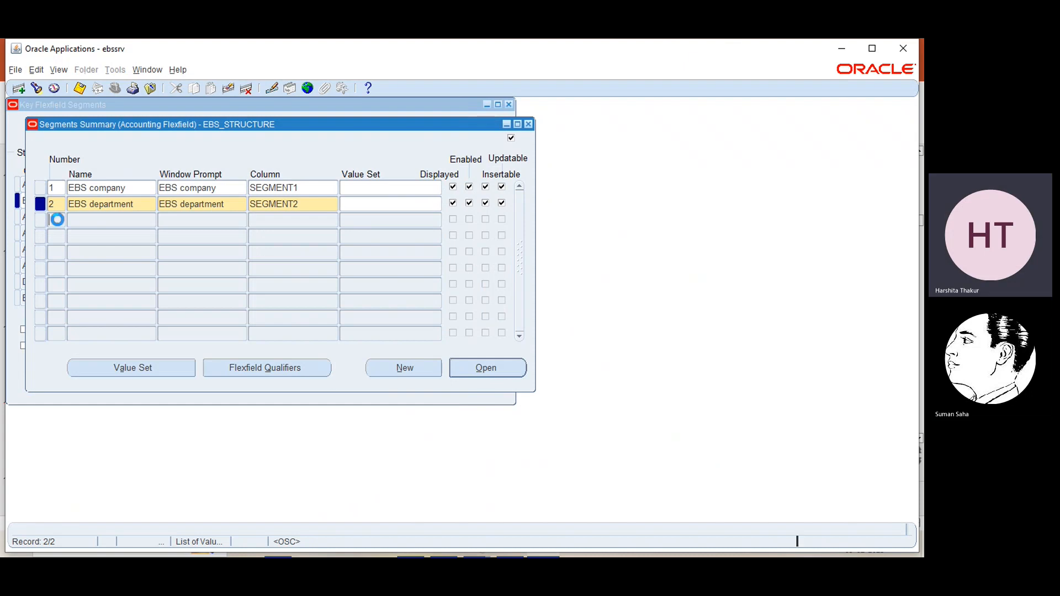
text(3)
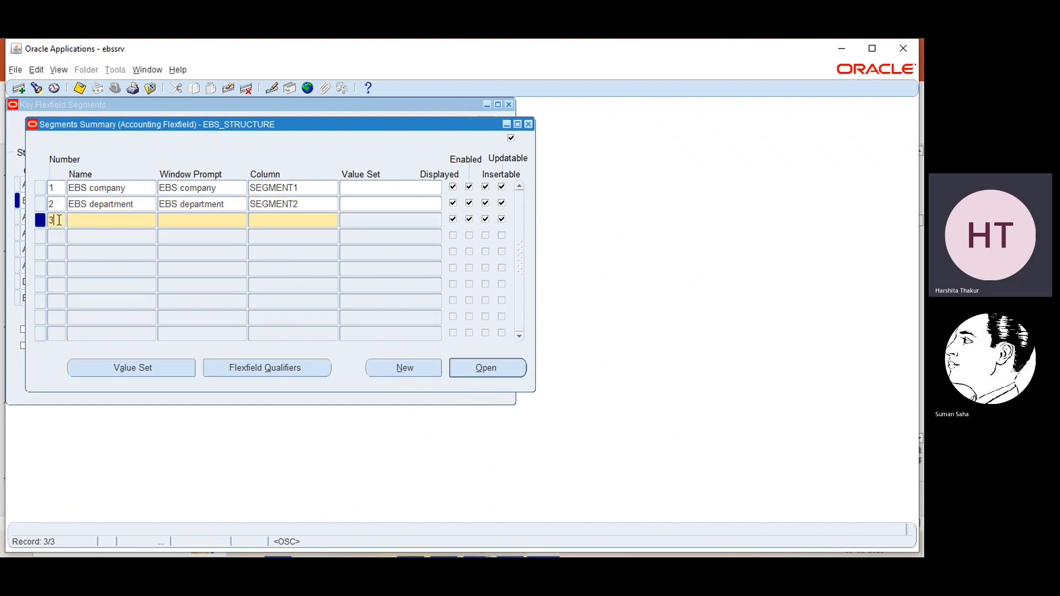
click(96, 219)
text(EBS )
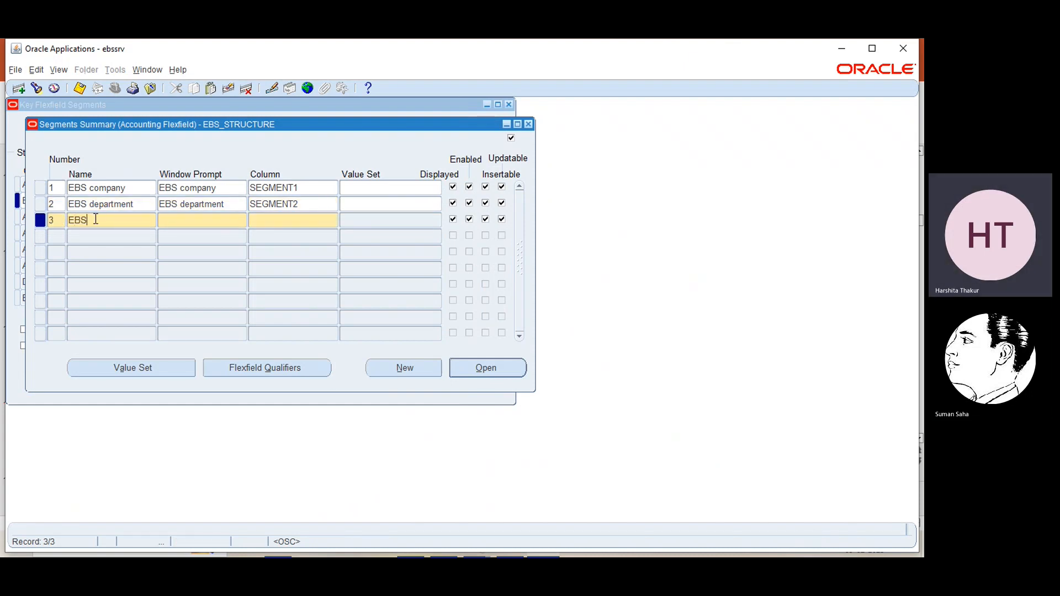
text(account)
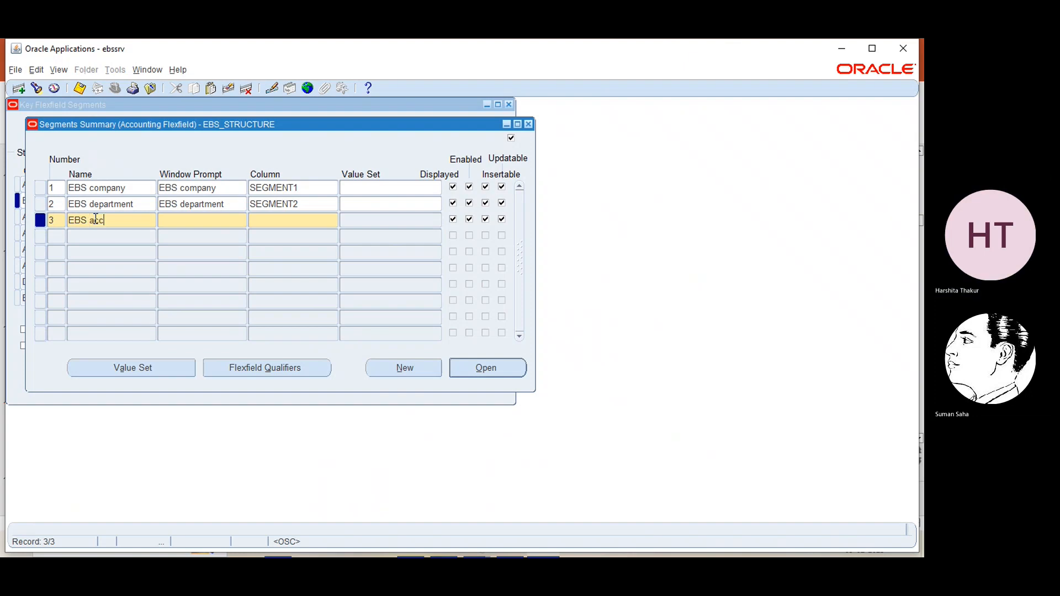
Step: Assign column SEGMENT3 to the EBS account segment
click(261, 222)
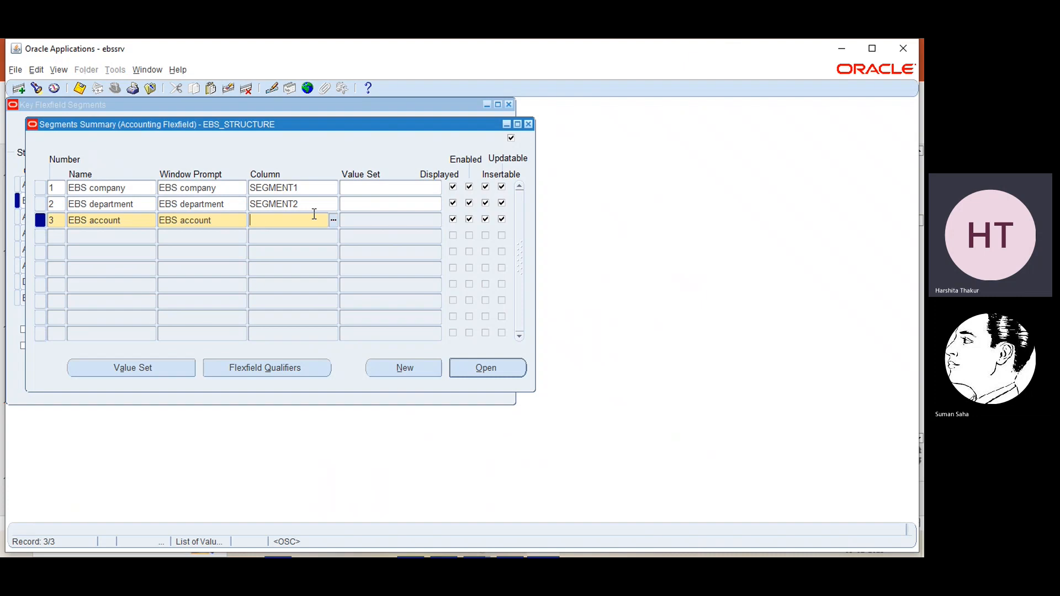
click(333, 222)
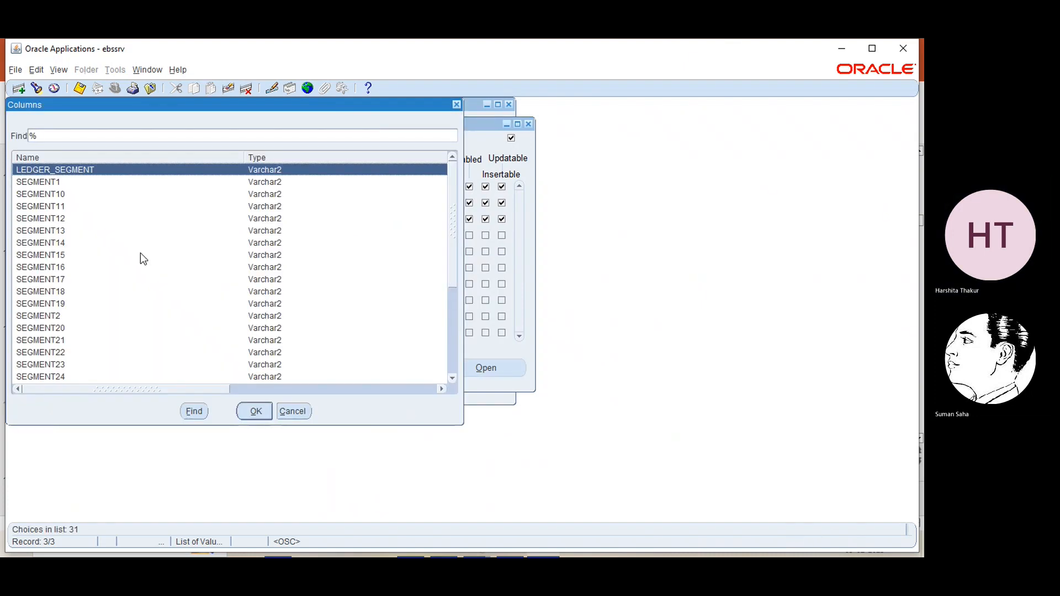
scroll(141, 253, down, 2)
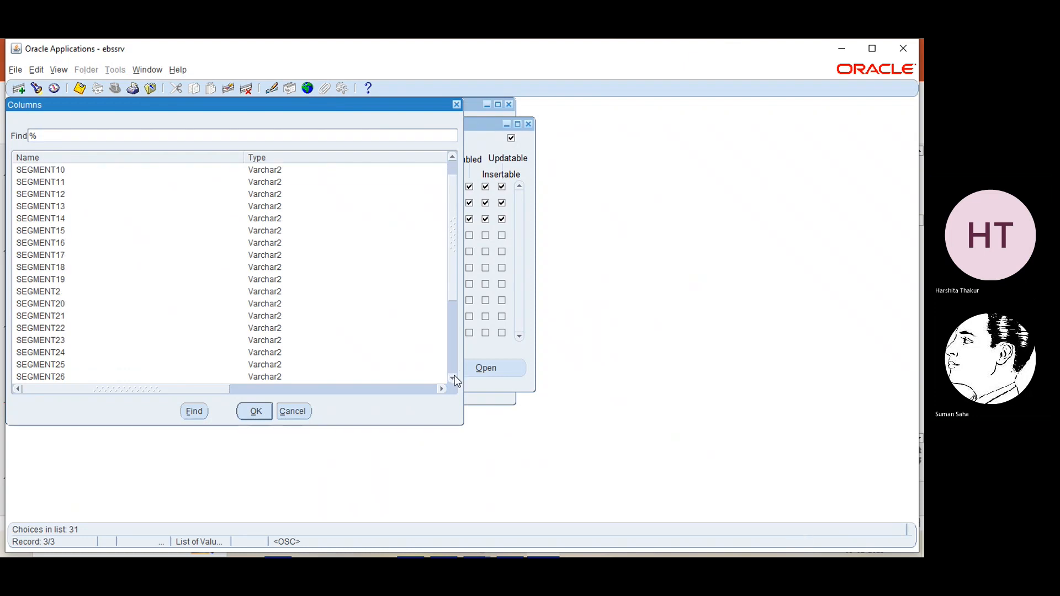
click(453, 377)
click(453, 378)
click(453, 378)
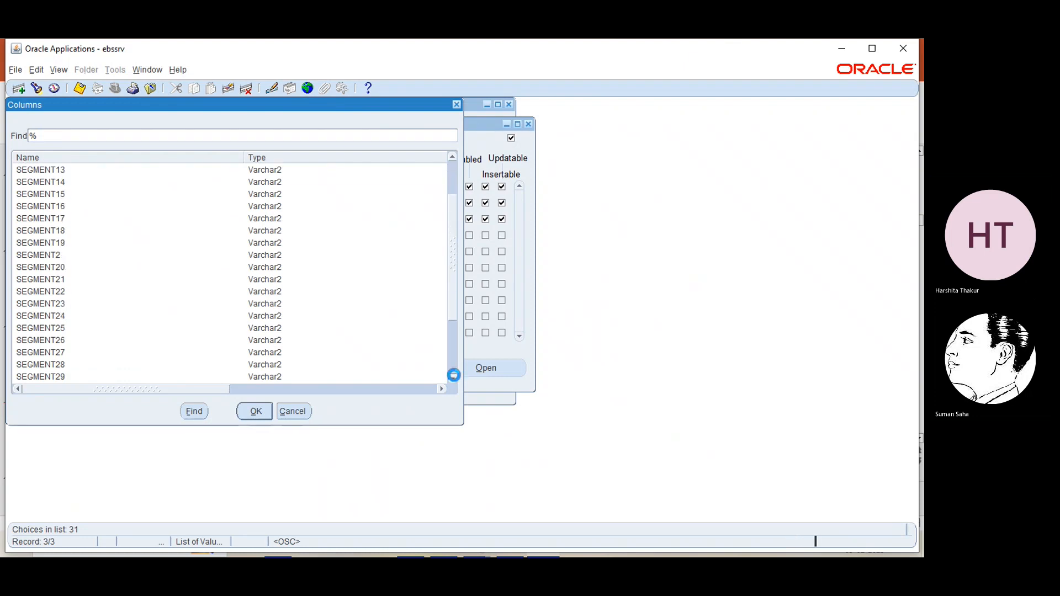
click(454, 376)
click(453, 376)
click(453, 378)
click(51, 352)
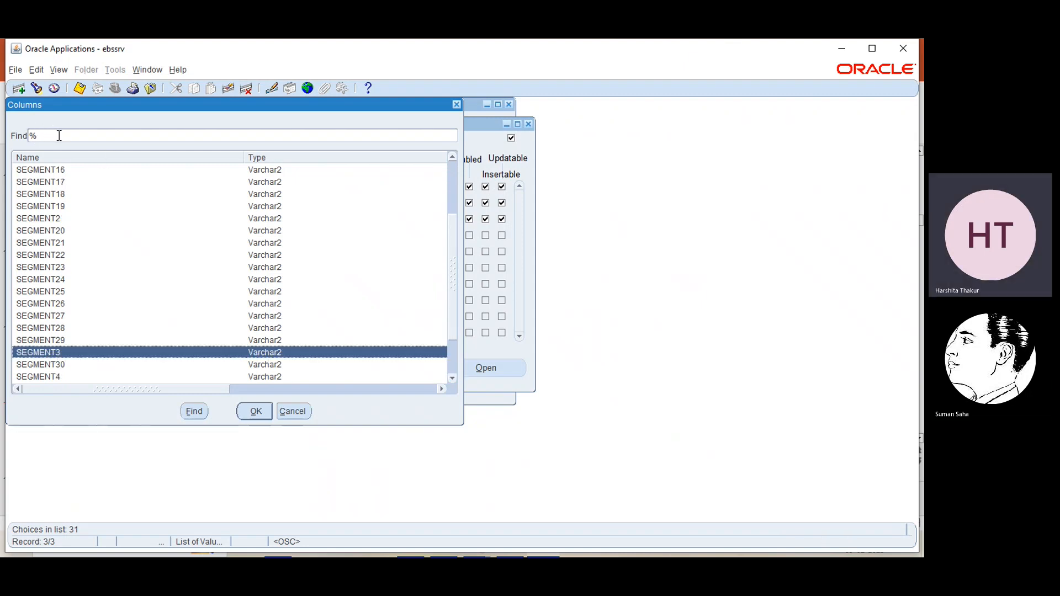
click(248, 414)
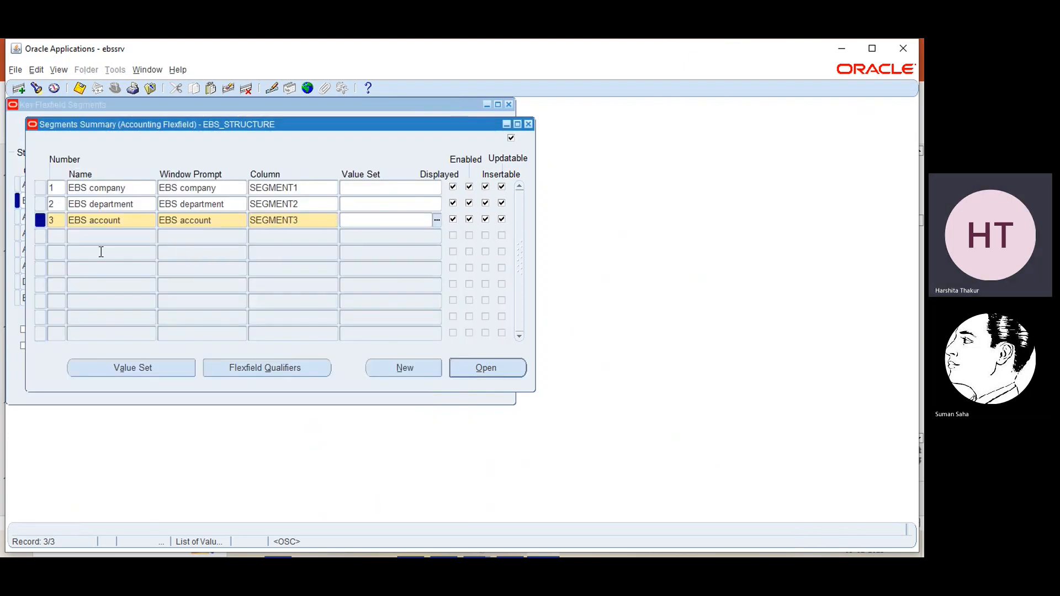
Step: Add segment number 4 named EBS IC below the EBS account segment
click(59, 237)
text(4)
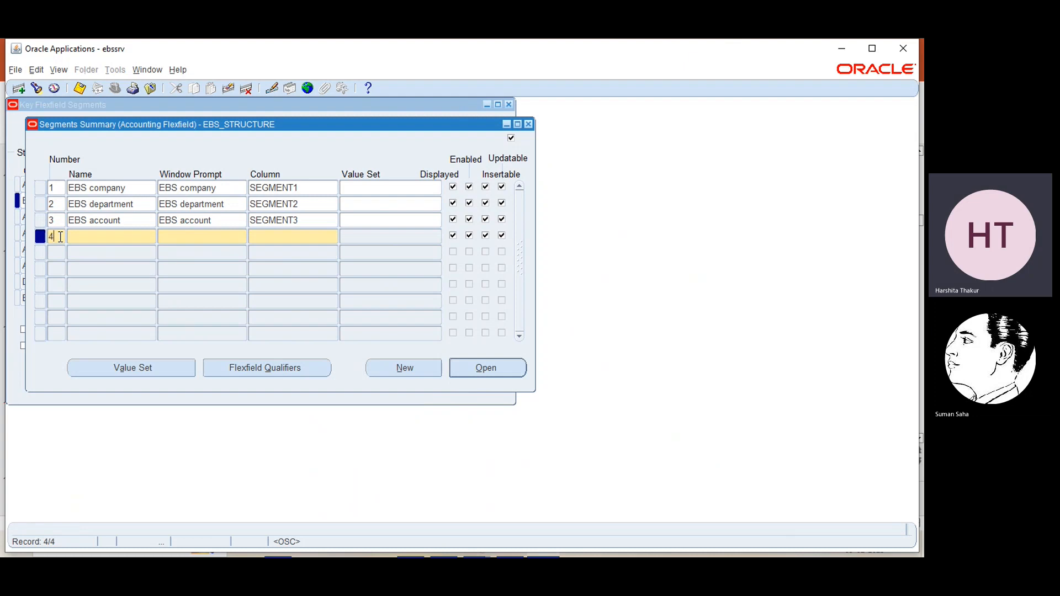
click(120, 236)
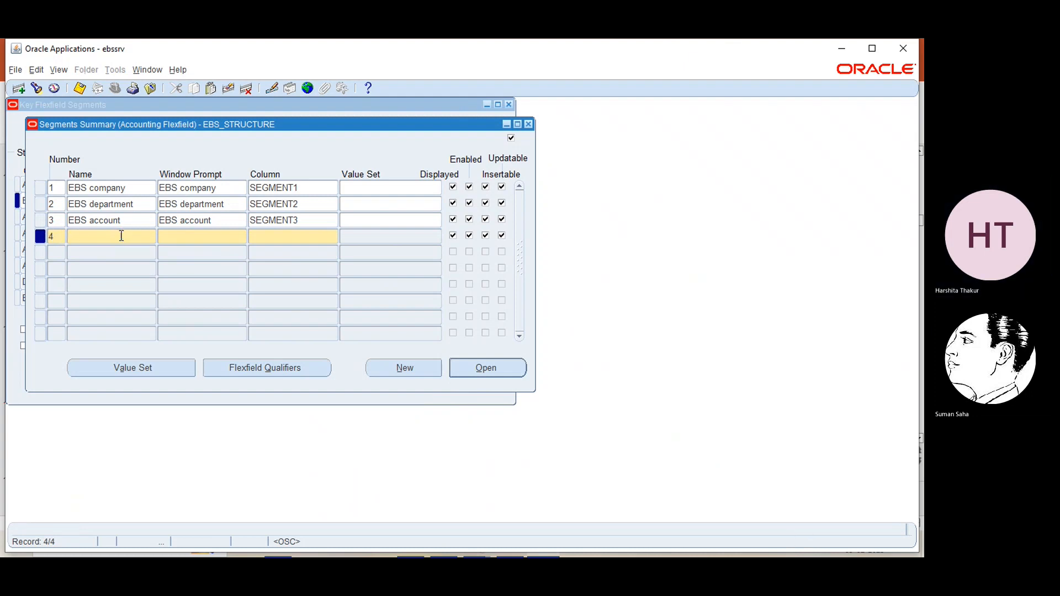
text(EB)
key(BackSpace)
text(BS IC)
Step: Search the columns for "%segment4", assign SEGMENT4 to the EBS IC segment, and save the segment records
click(259, 238)
click(333, 237)
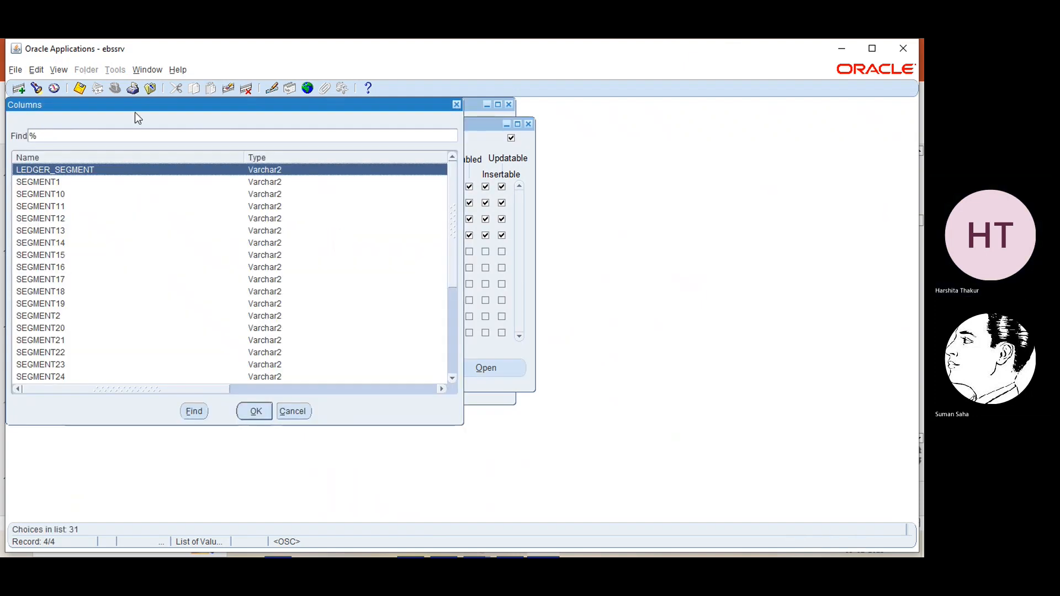
click(131, 135)
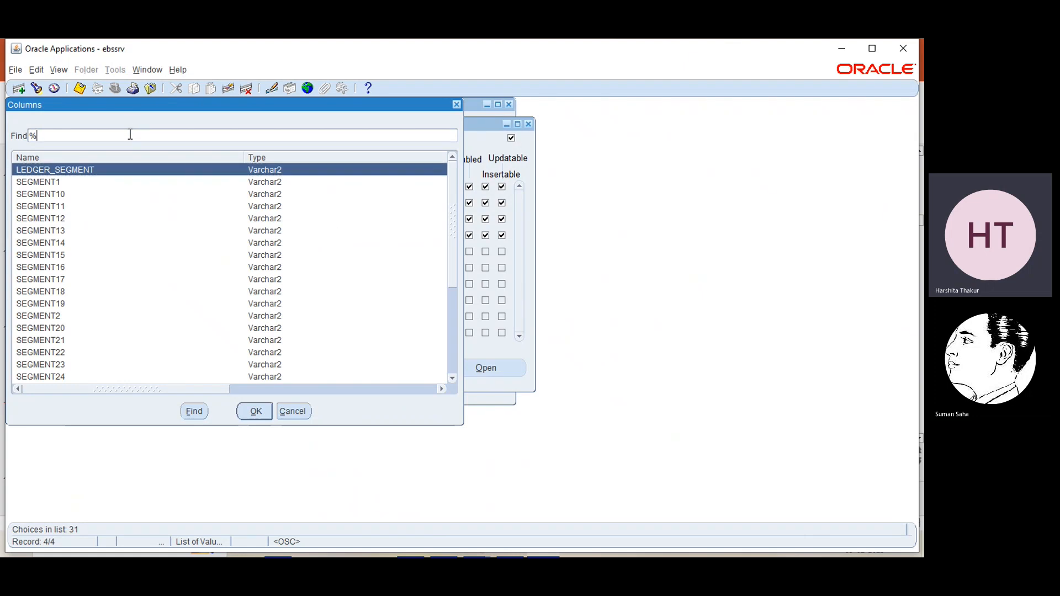
text(segme)
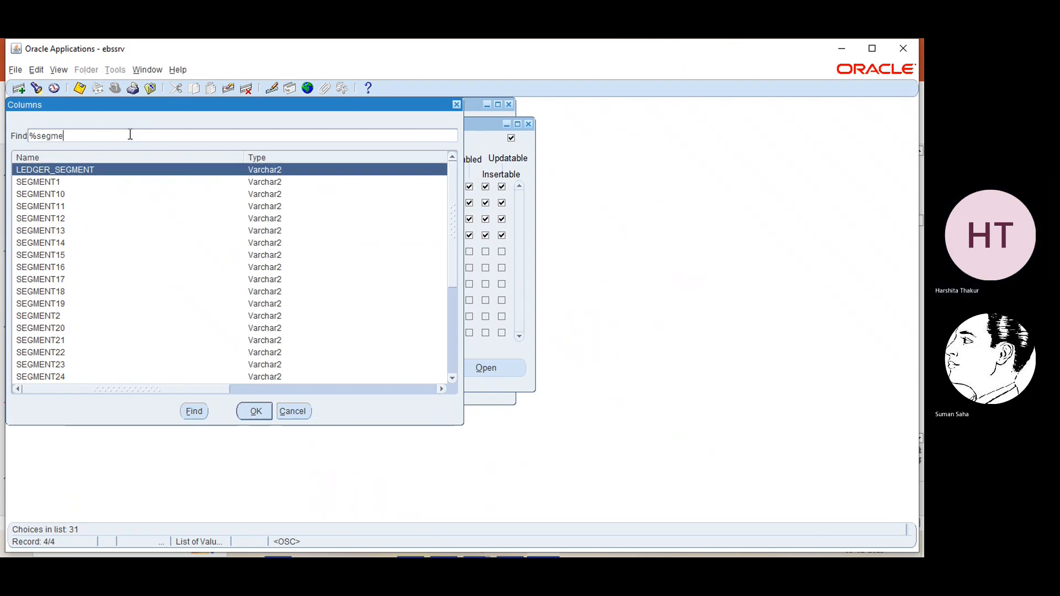
text(nt4)
click(194, 412)
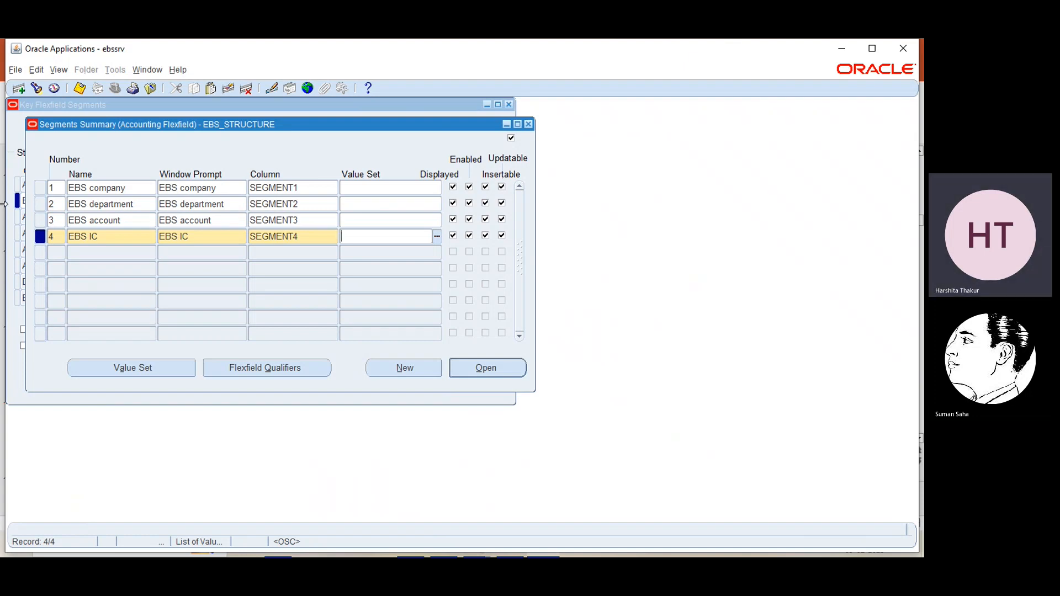
click(81, 97)
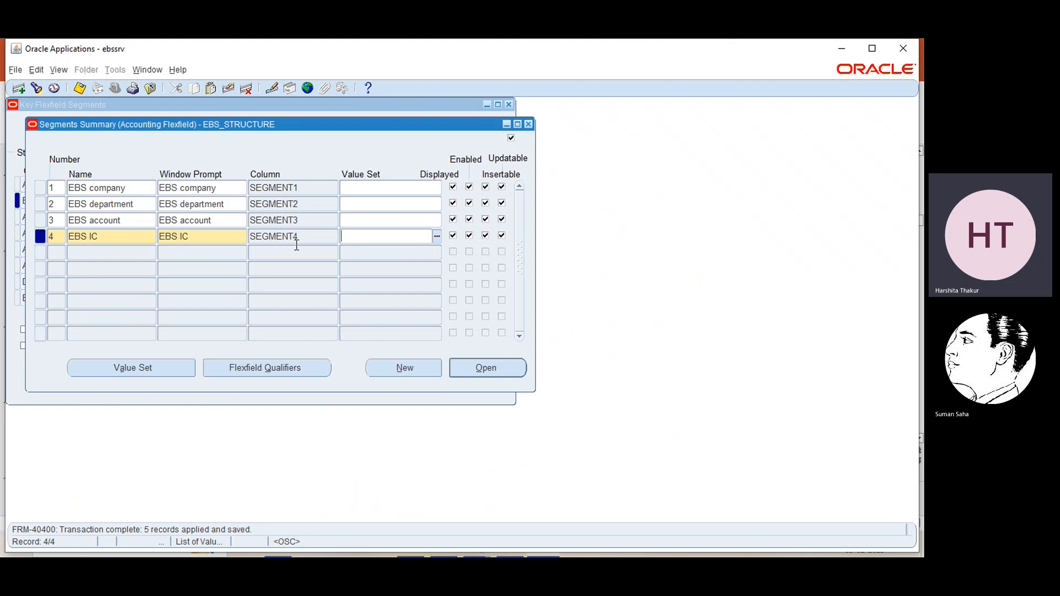
Step: Search the value sets for "ebs" and assign EBS_company to the EBS company segment
click(368, 188)
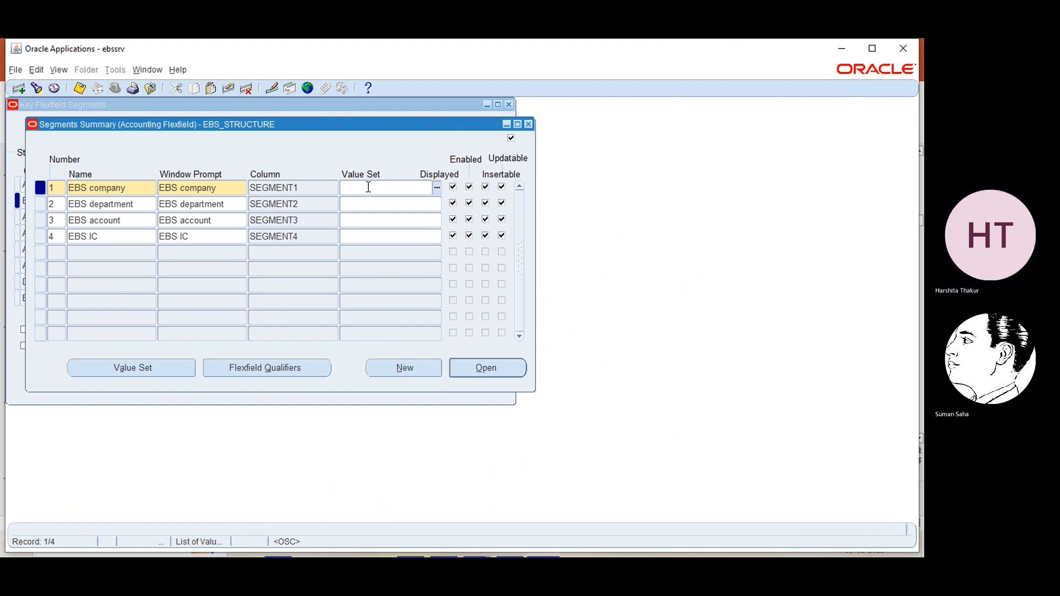
click(438, 189)
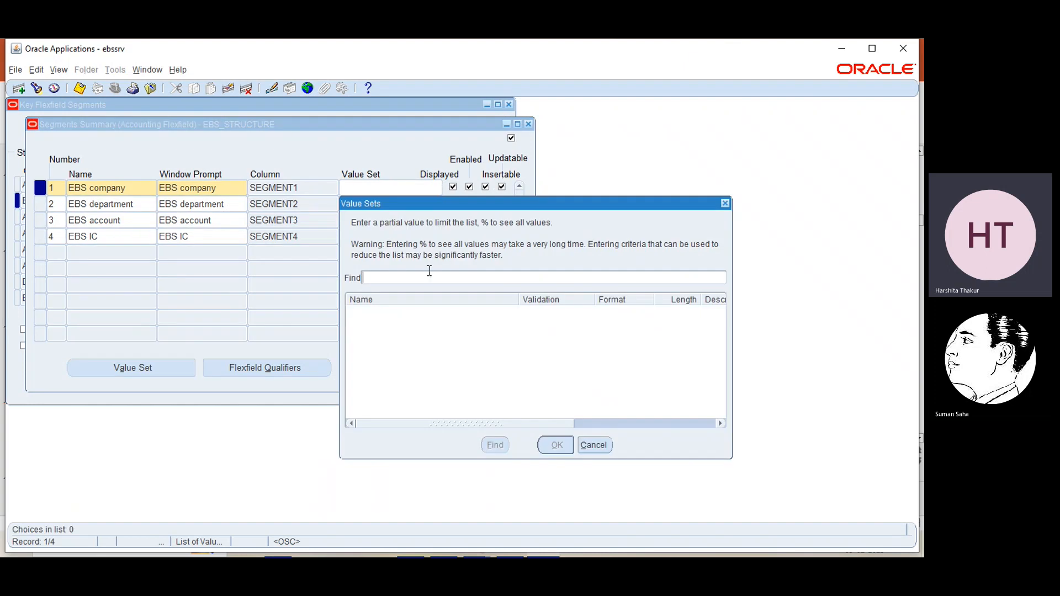
text(ebs)
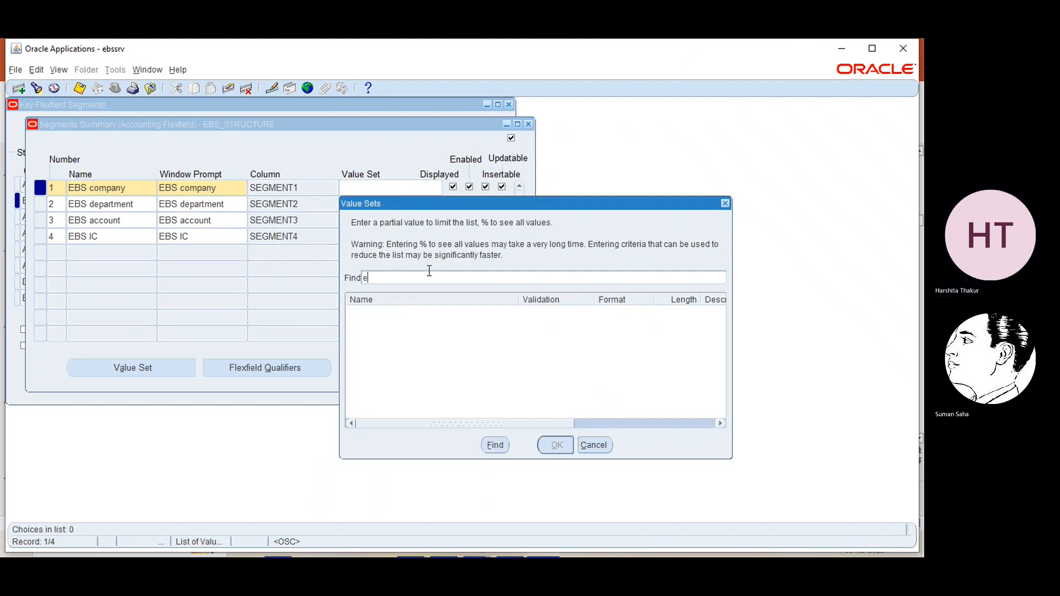
click(490, 445)
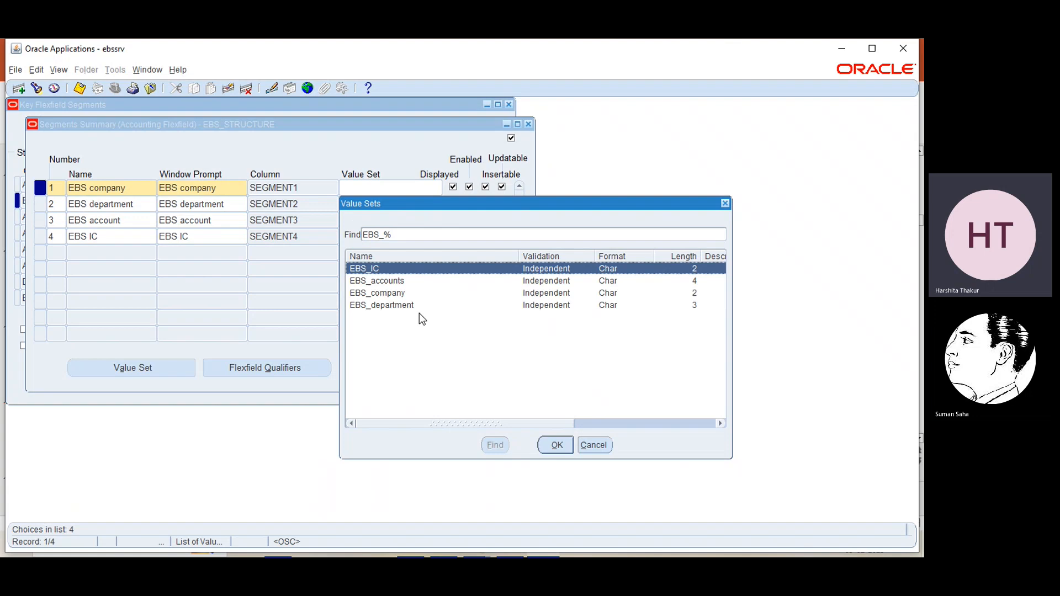
click(381, 294)
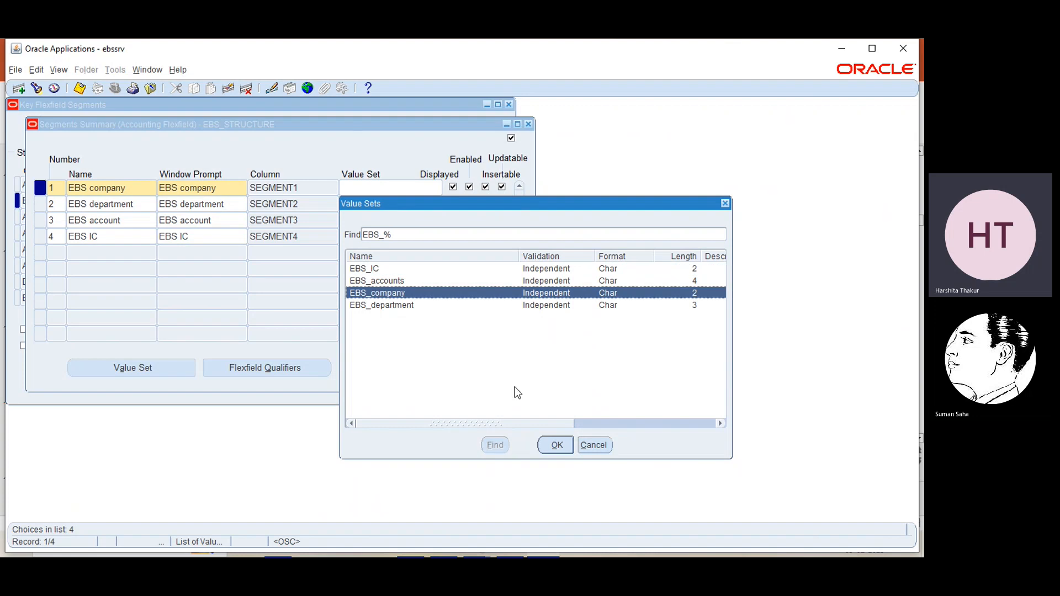
click(556, 444)
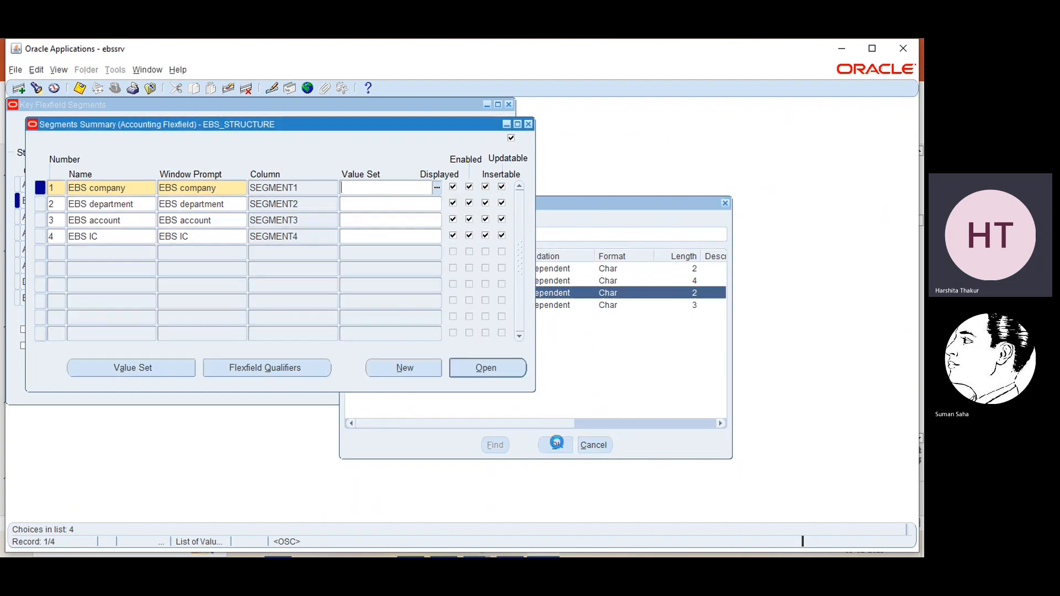
Step: Search the value sets for "ebs" and assign EBS_department to the EBS department segment
click(354, 206)
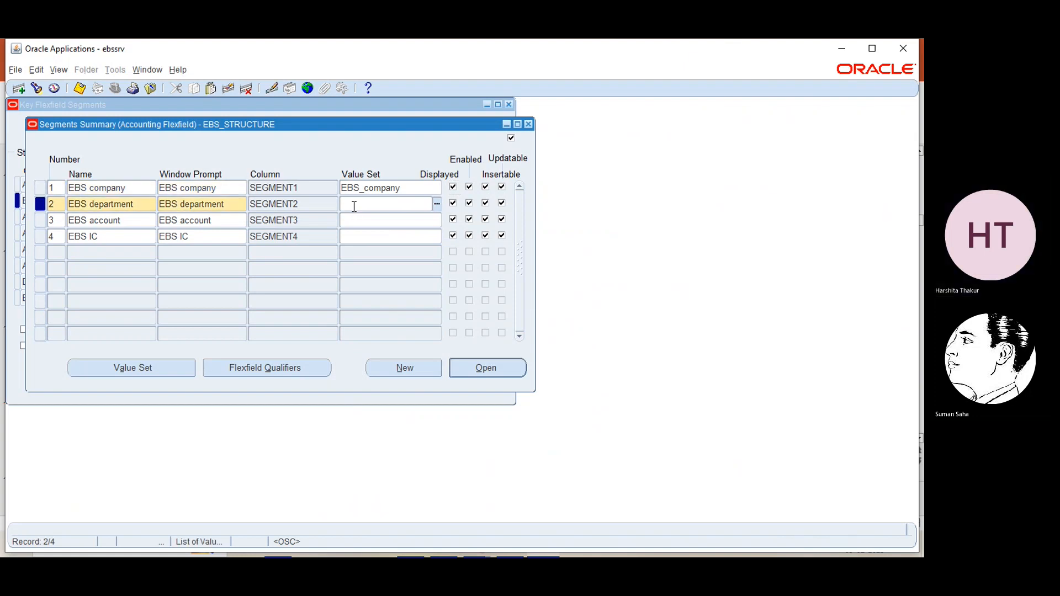
click(437, 204)
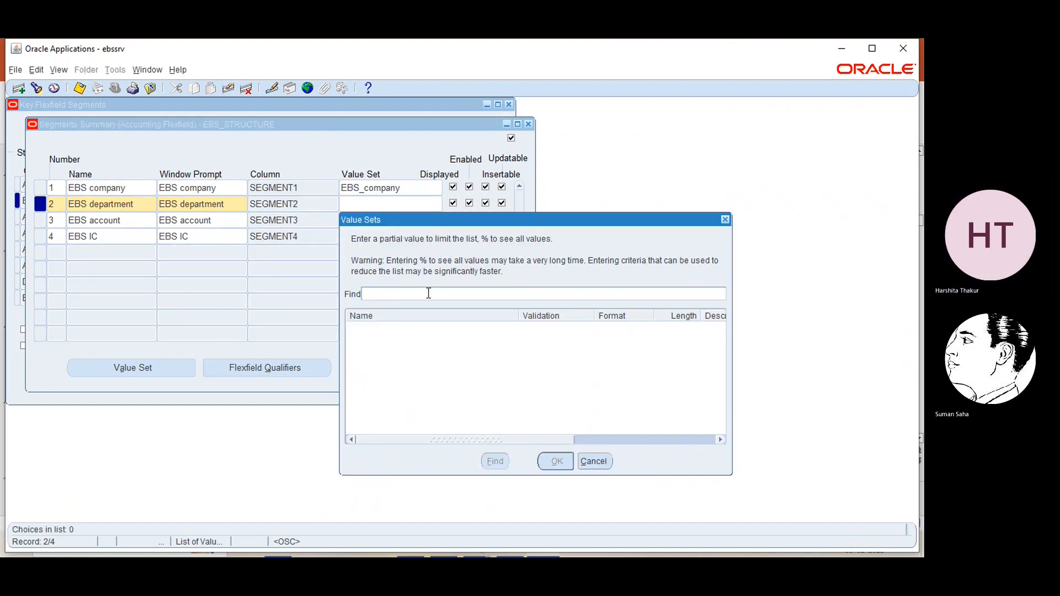
text(ebs)
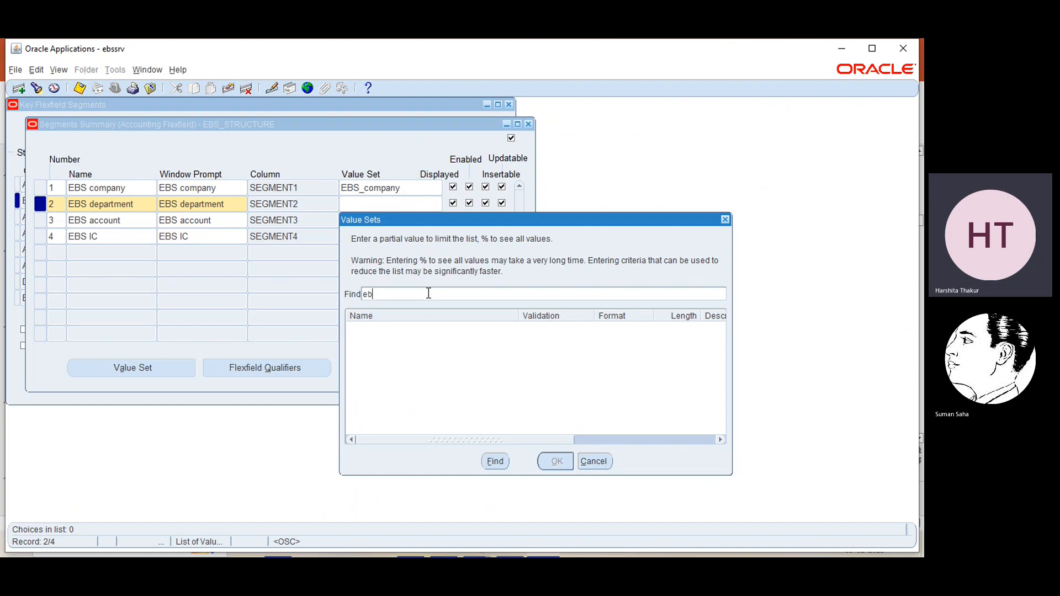
click(489, 460)
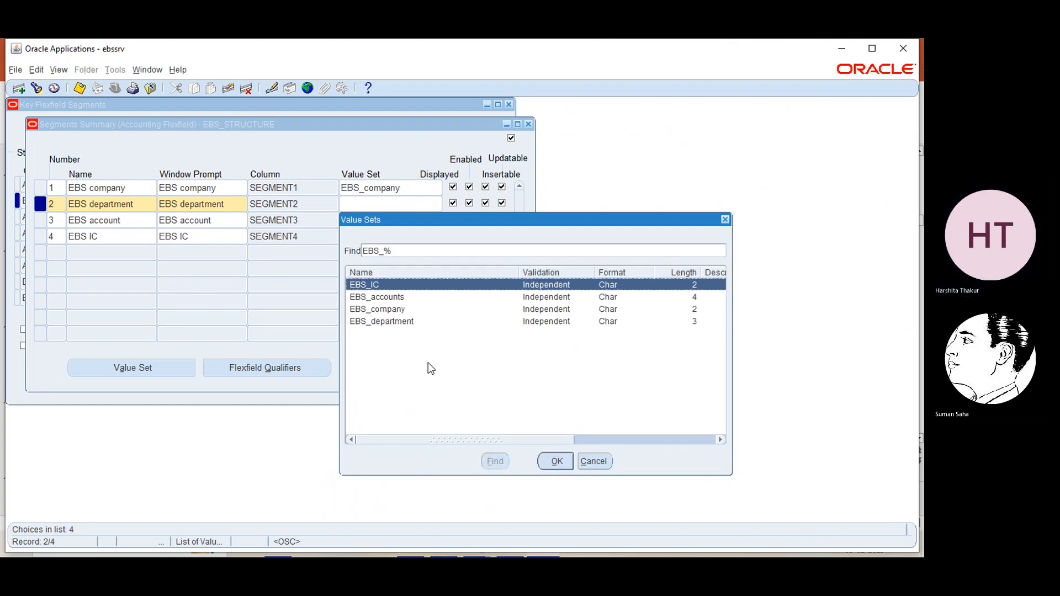
click(396, 324)
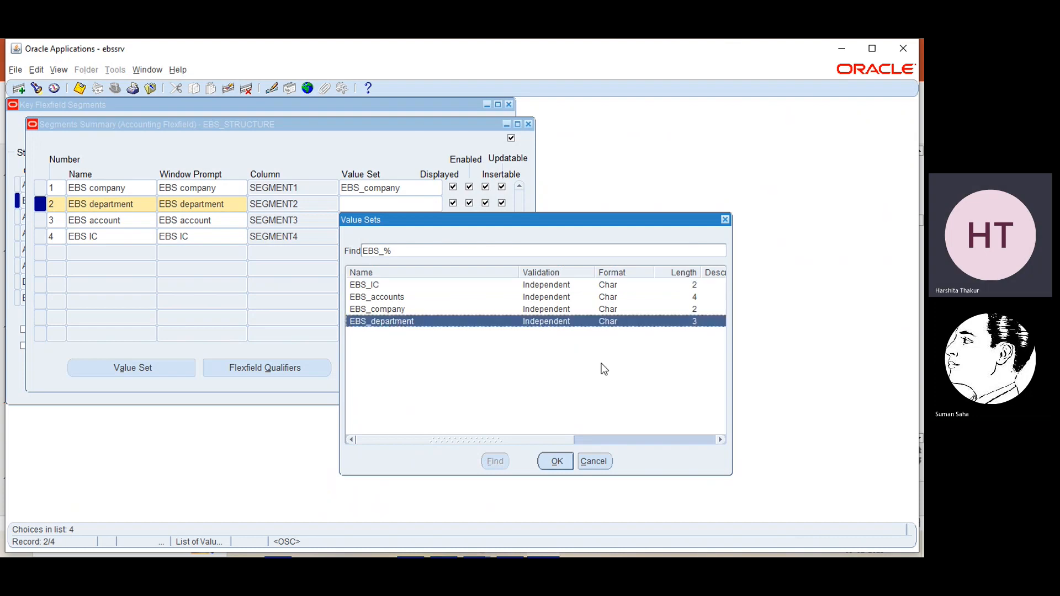
click(556, 462)
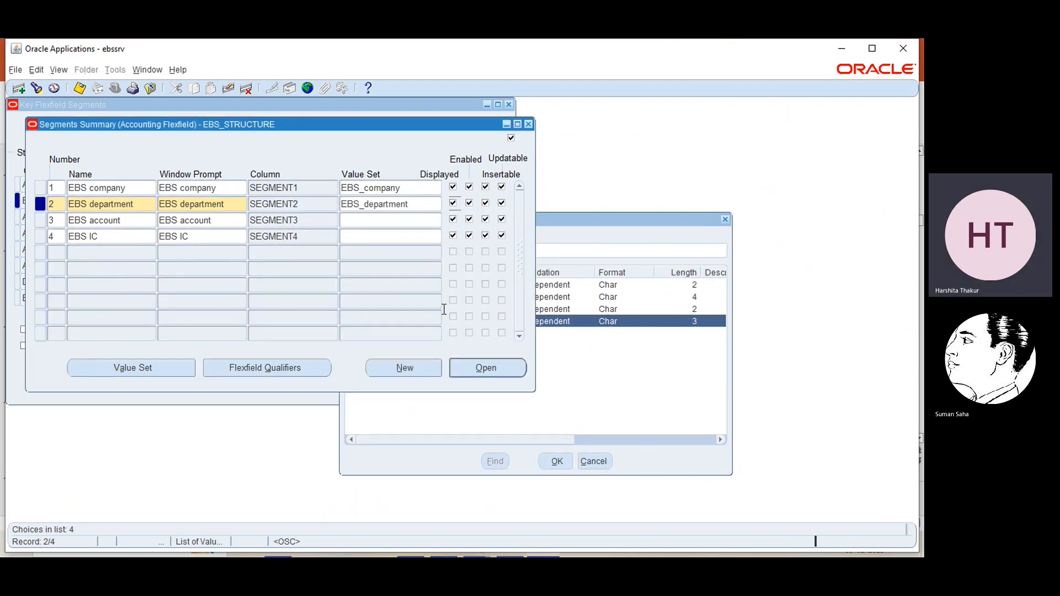
Step: Search the value sets for "ebs" and assign EBS_accounts to the EBS account segment
click(366, 220)
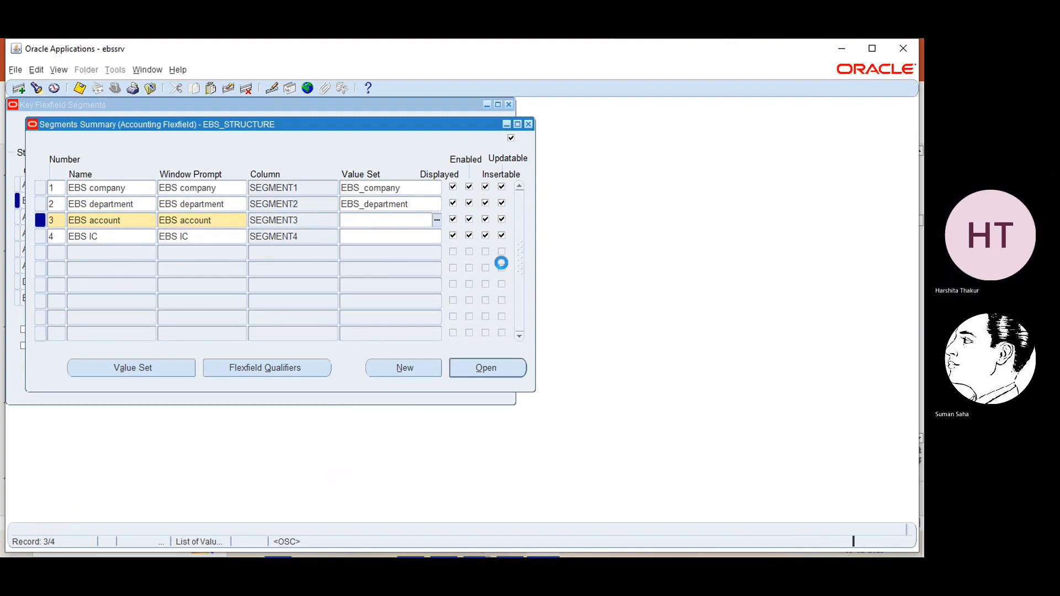
key(ctrl+l)
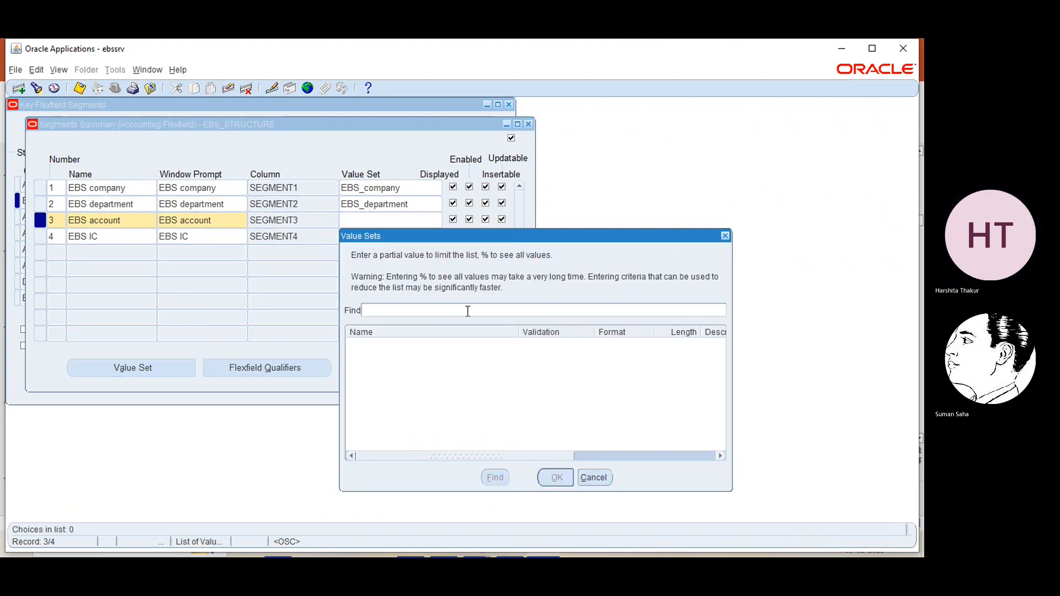
text(ebs)
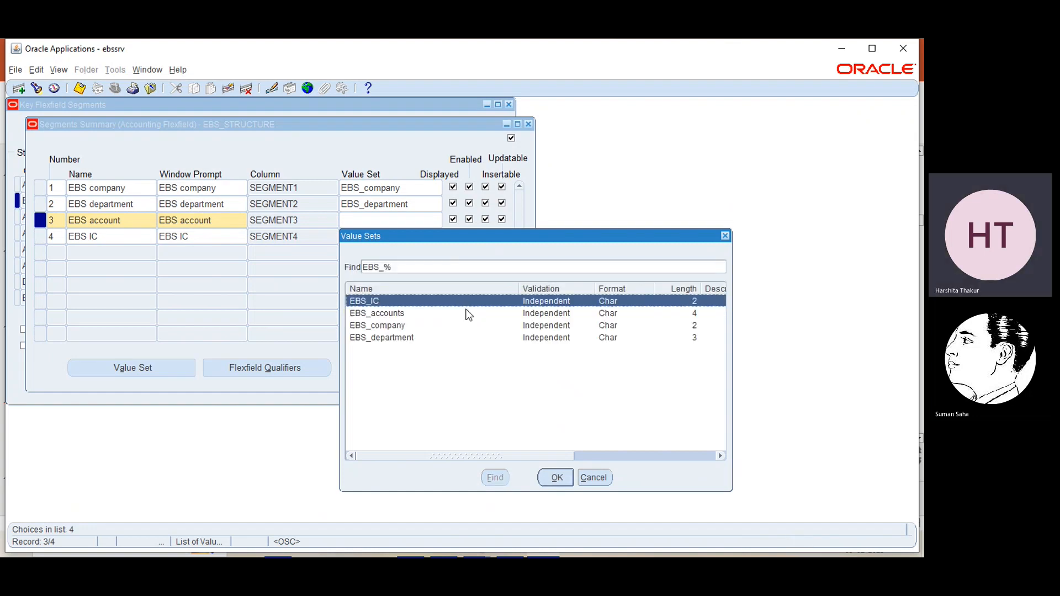
click(408, 313)
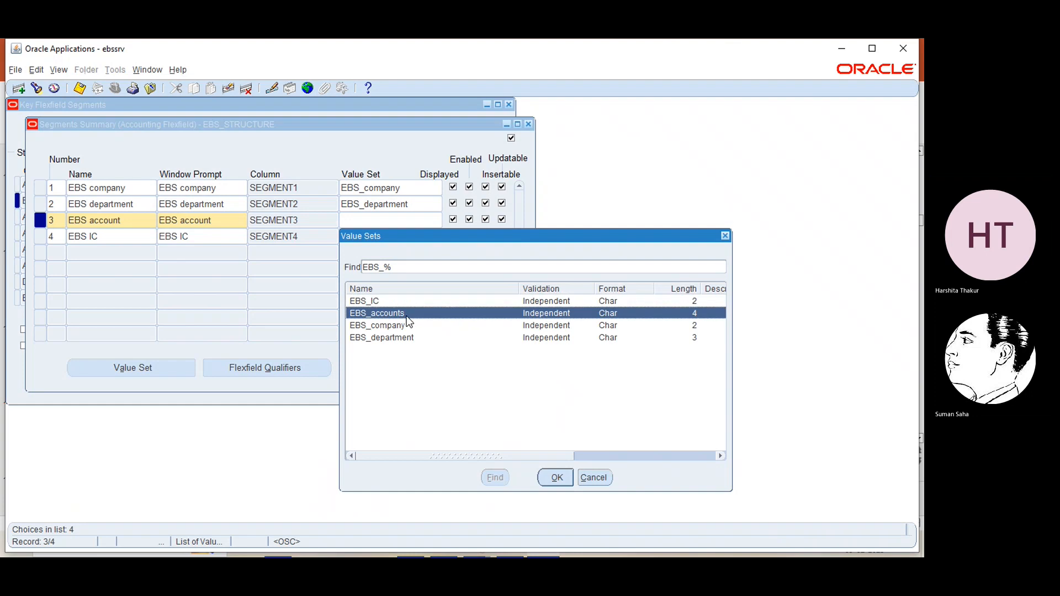
click(558, 479)
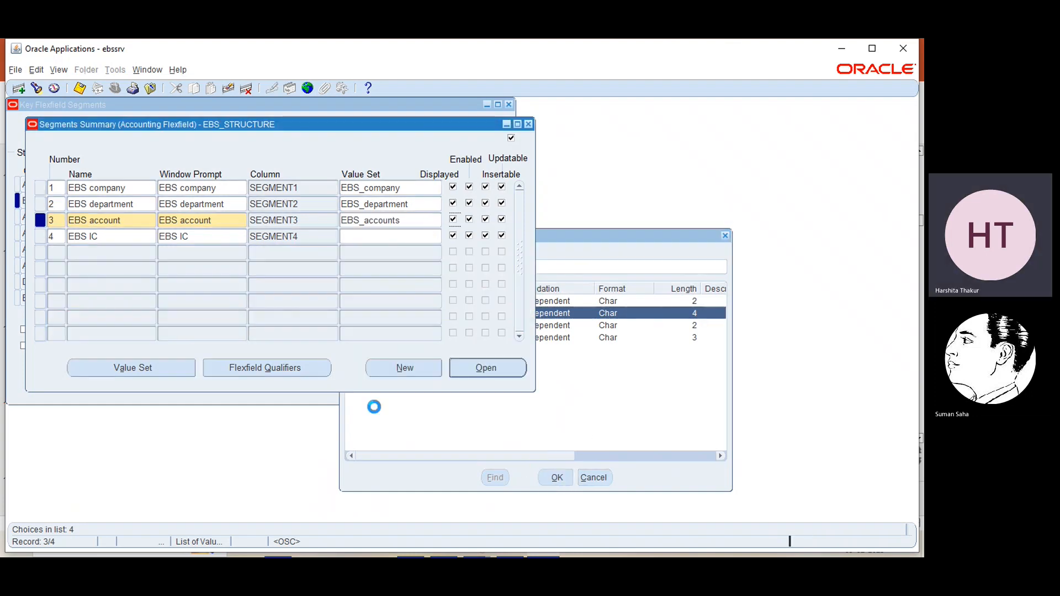
Step: Search the value sets for "ebs" and assign EBS_IC to the EBS IC segment
click(351, 235)
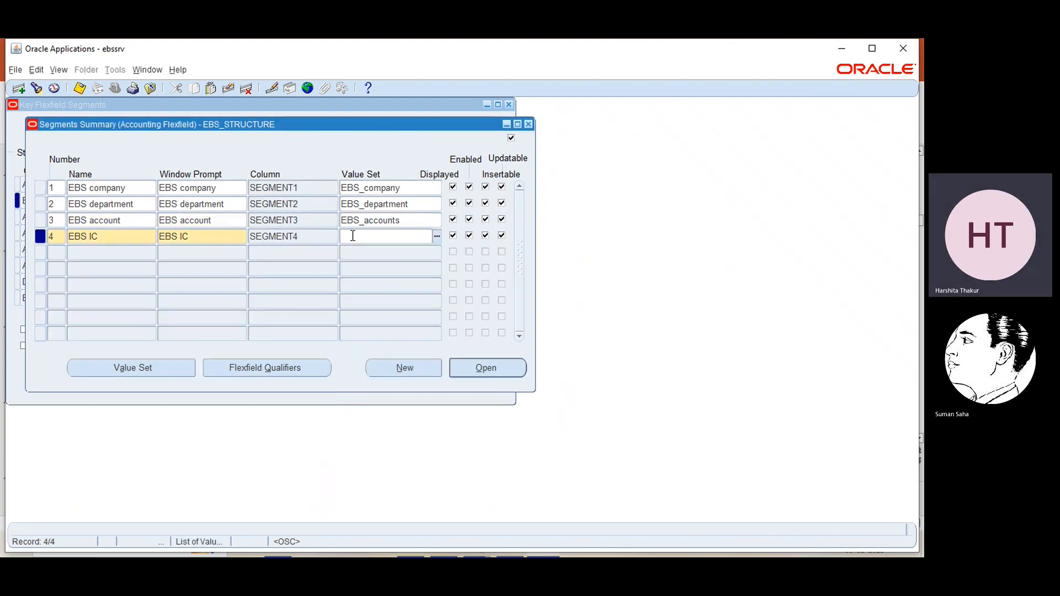
click(437, 239)
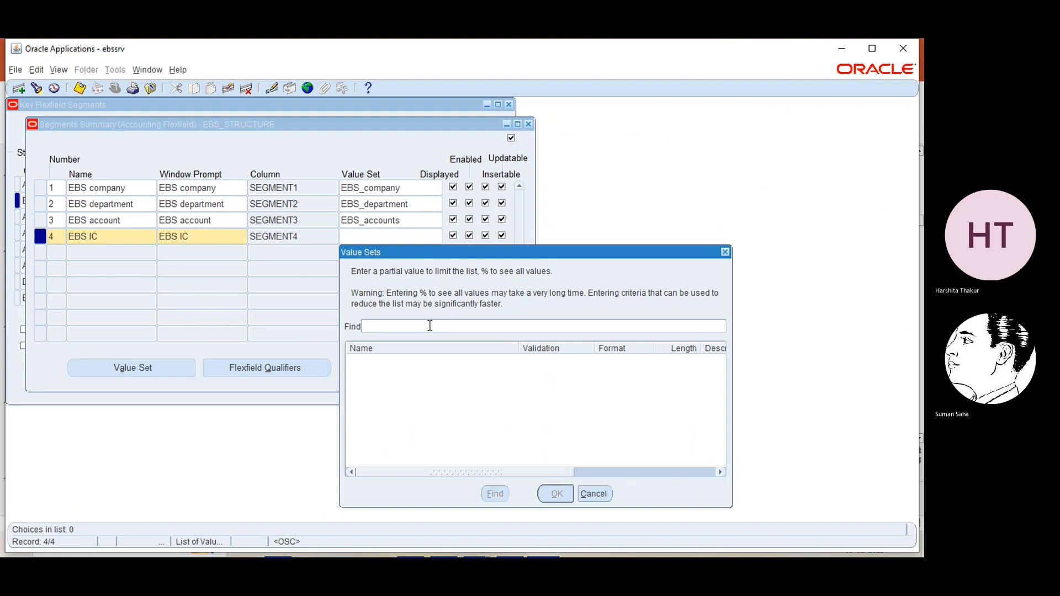
text(ebs)
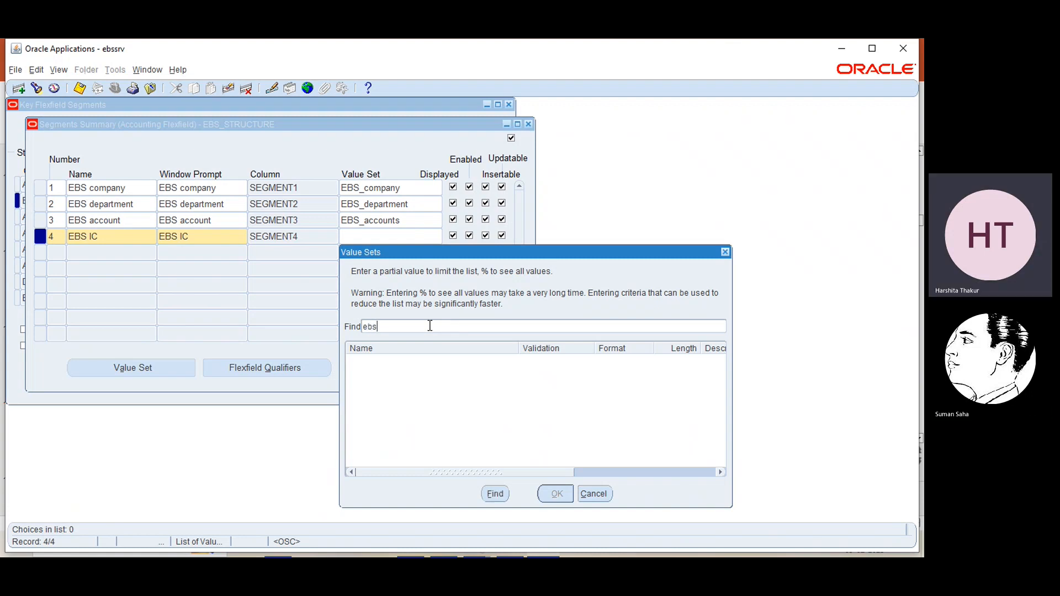
click(495, 493)
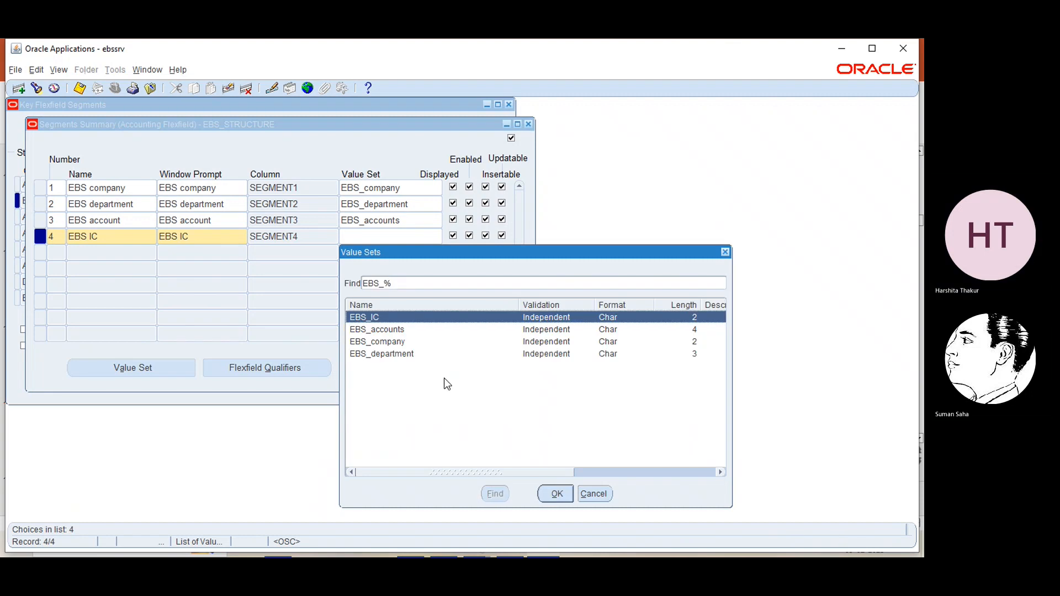
click(557, 493)
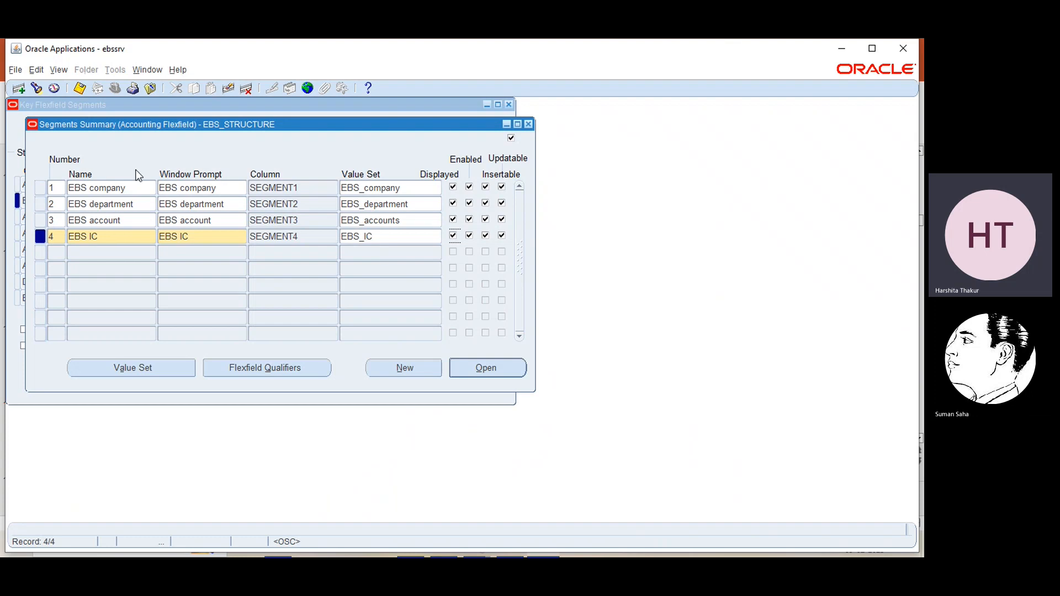
Step: Enable the Balancing Segment flexfield qualifier for the EBS company segment and save it
click(61, 189)
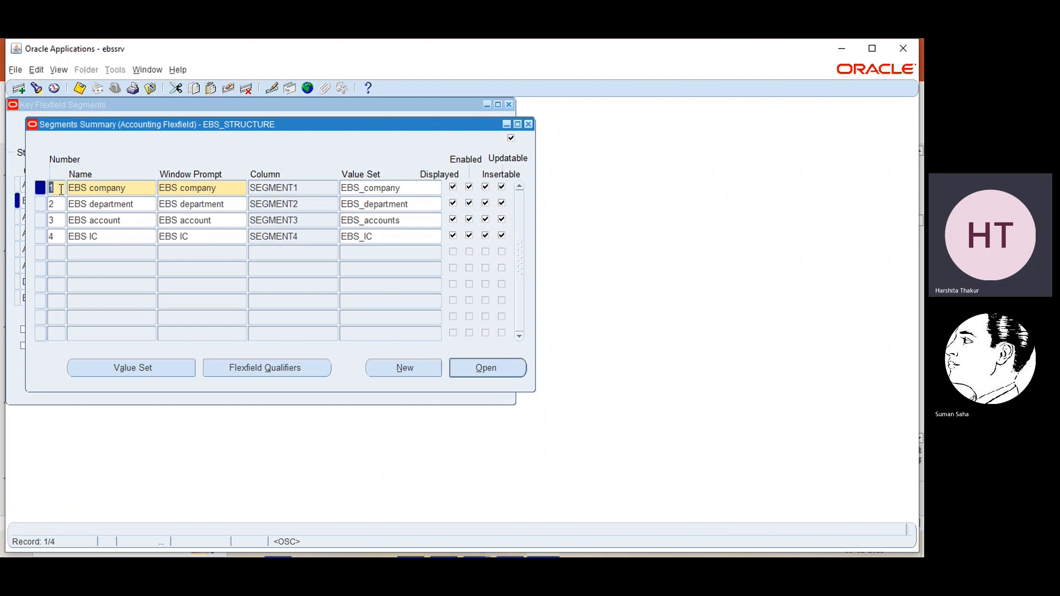
click(248, 369)
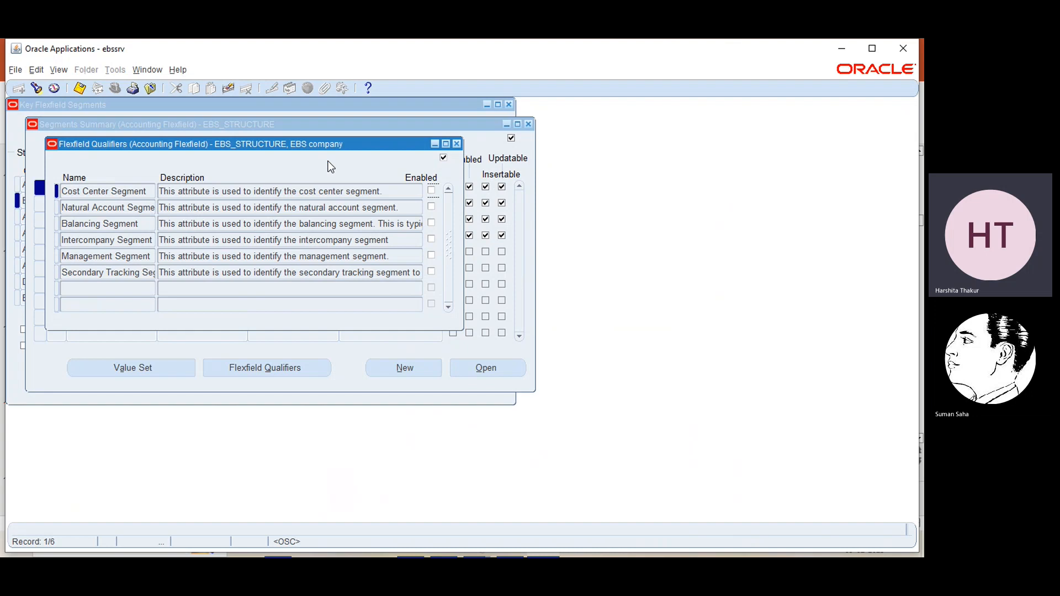
click(431, 223)
key(ctrl+s)
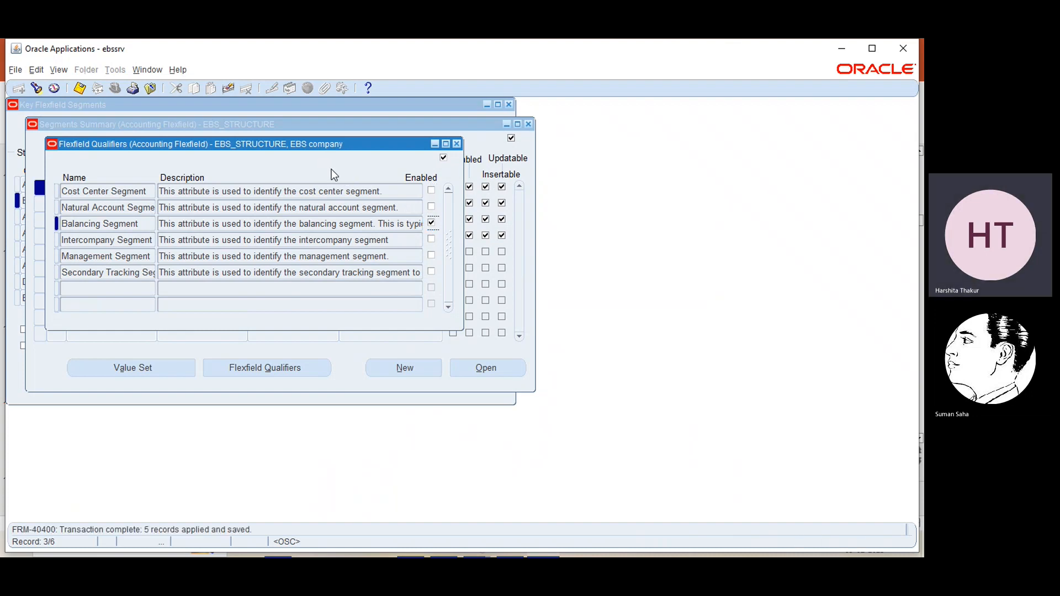
click(458, 143)
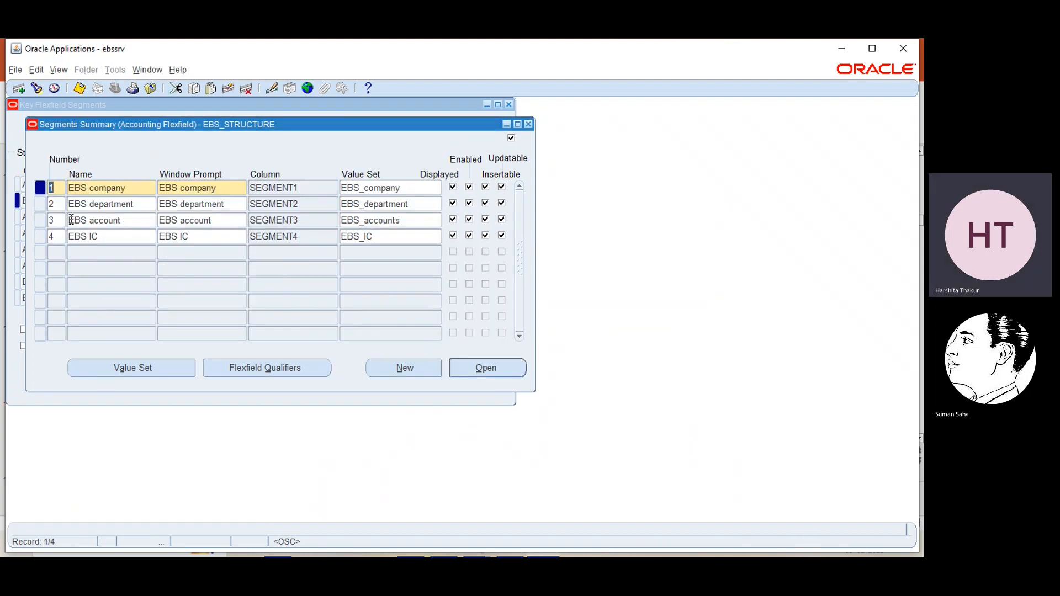
Step: Enable the Cost Center Segment flexfield qualifier for the EBS department segment and save it
click(60, 205)
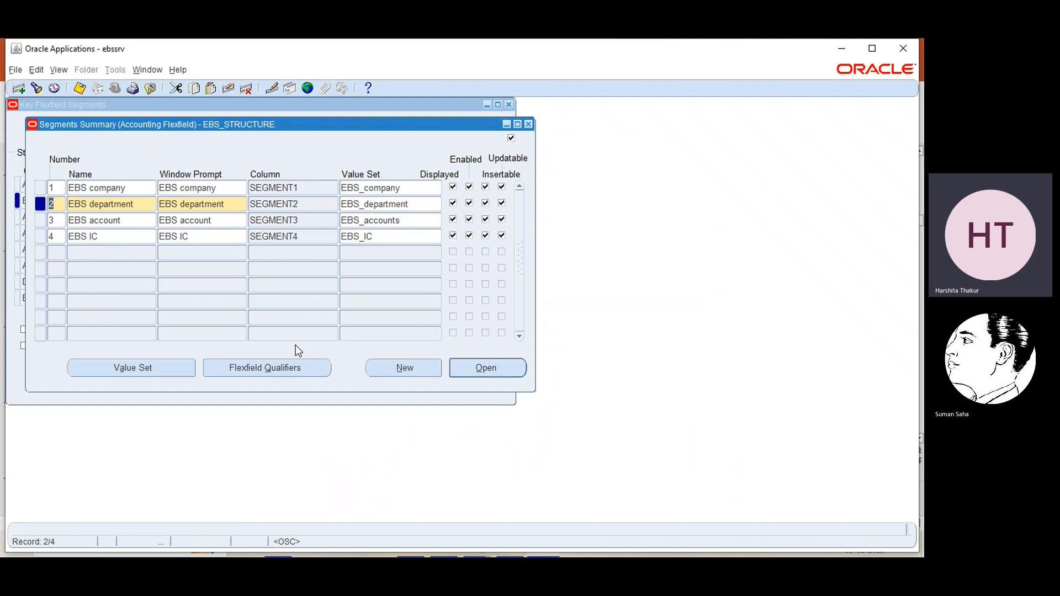
click(273, 370)
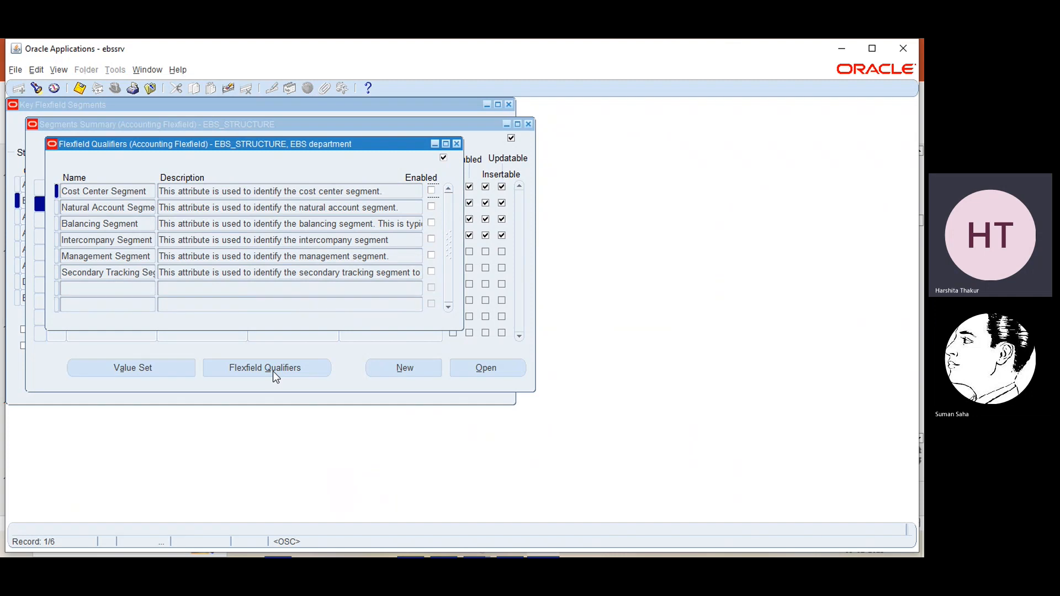
click(431, 191)
key(ctrl+s)
click(457, 144)
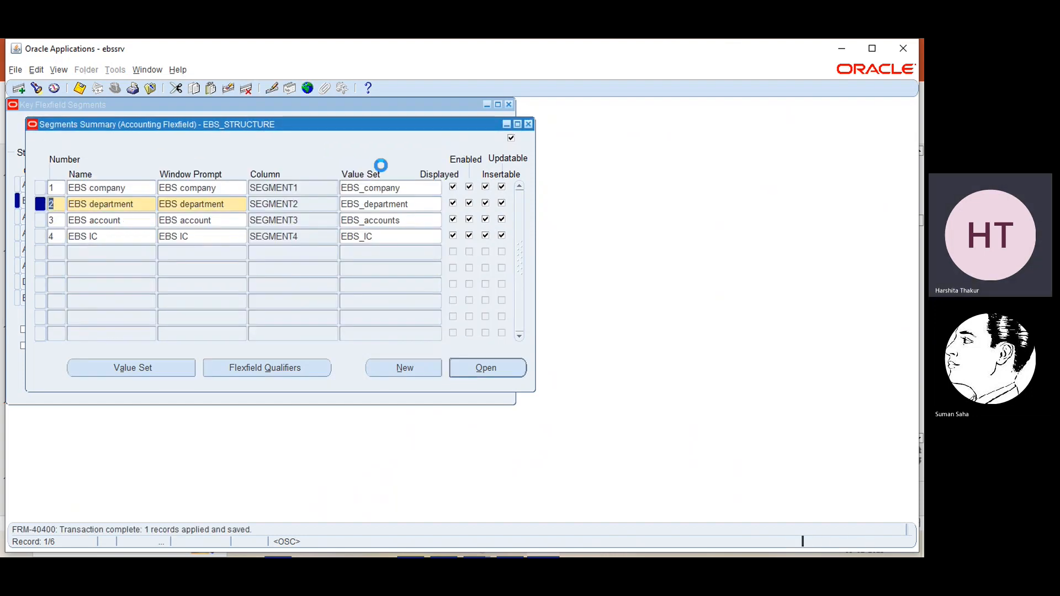
Step: Enable the Natural Account Segment flexfield qualifier for the EBS account segment and save it
click(63, 220)
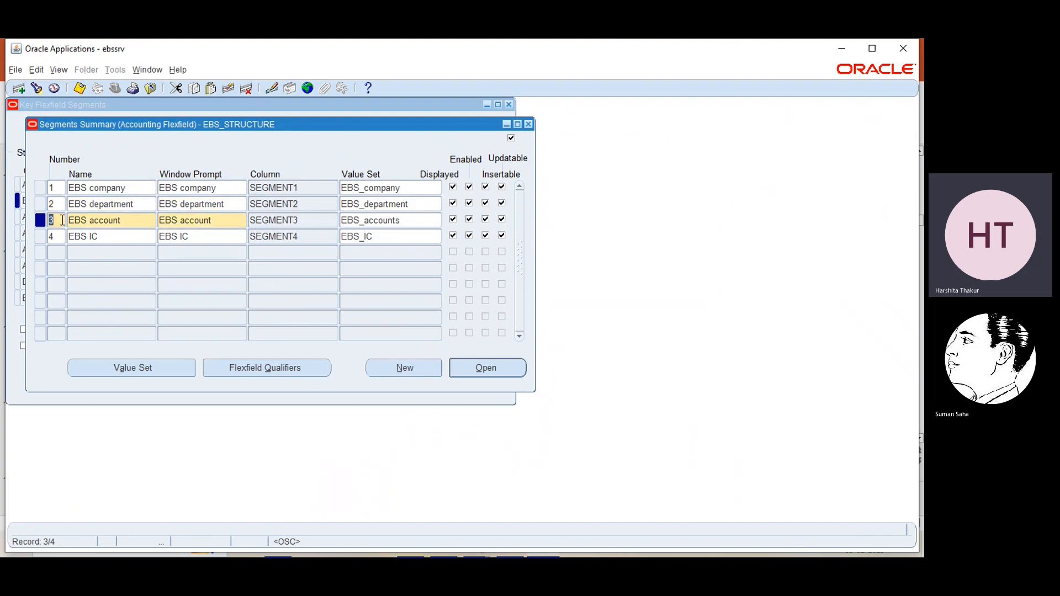
click(244, 369)
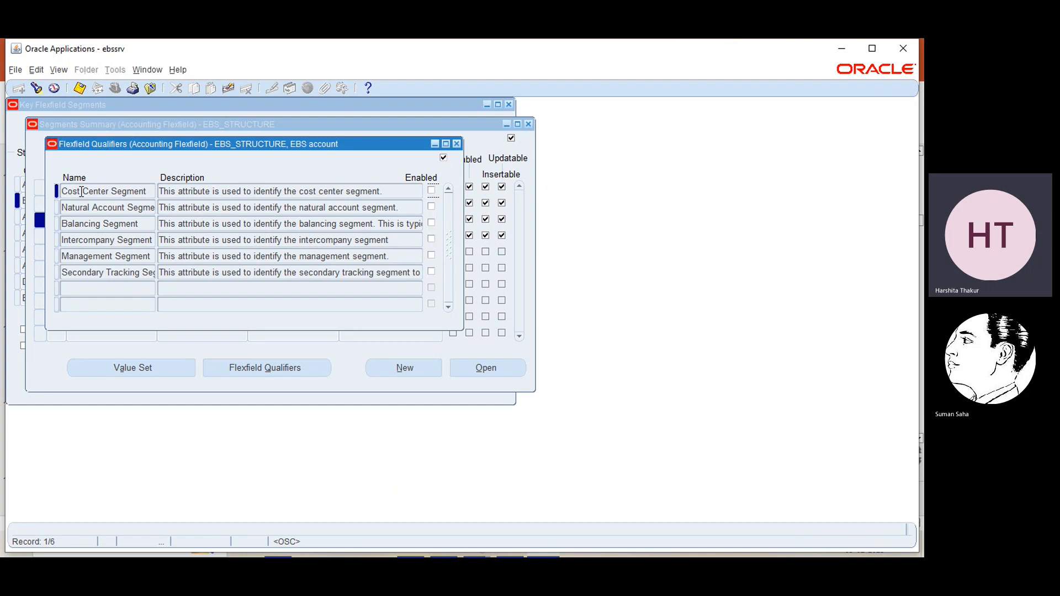
click(431, 207)
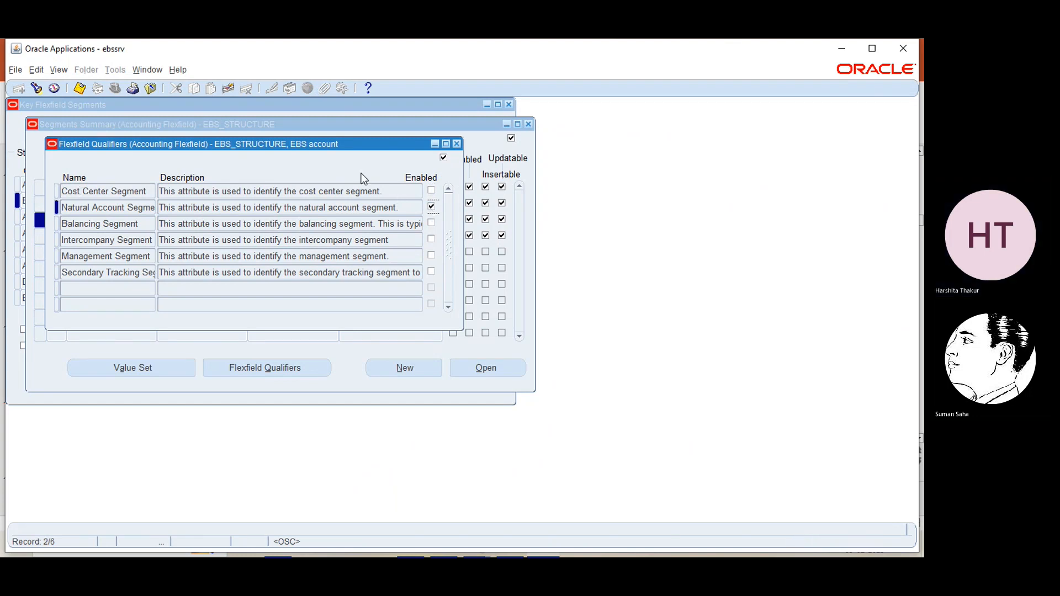
key(ctrl+s)
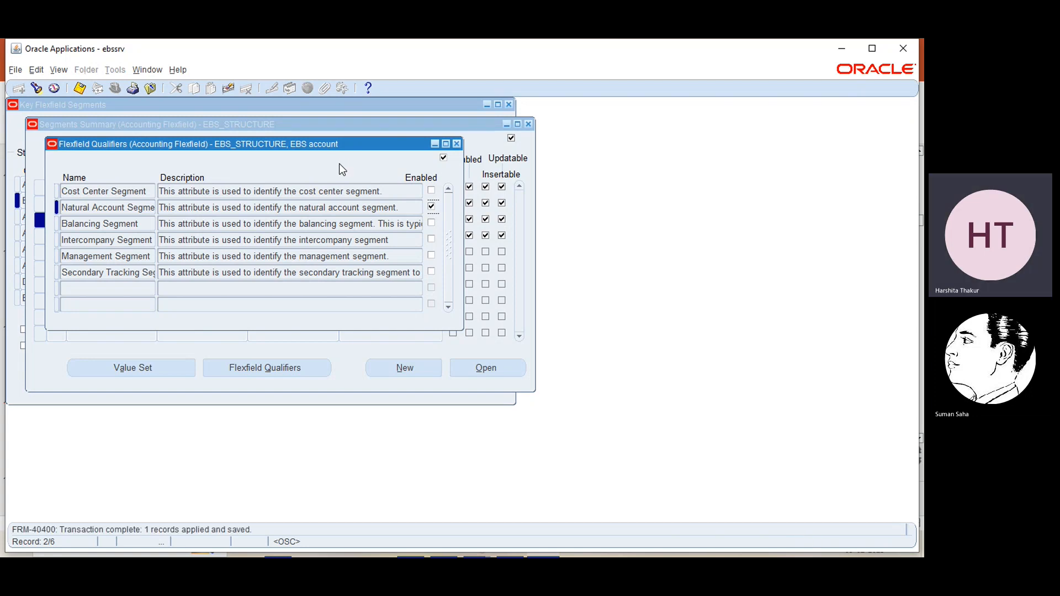
click(457, 144)
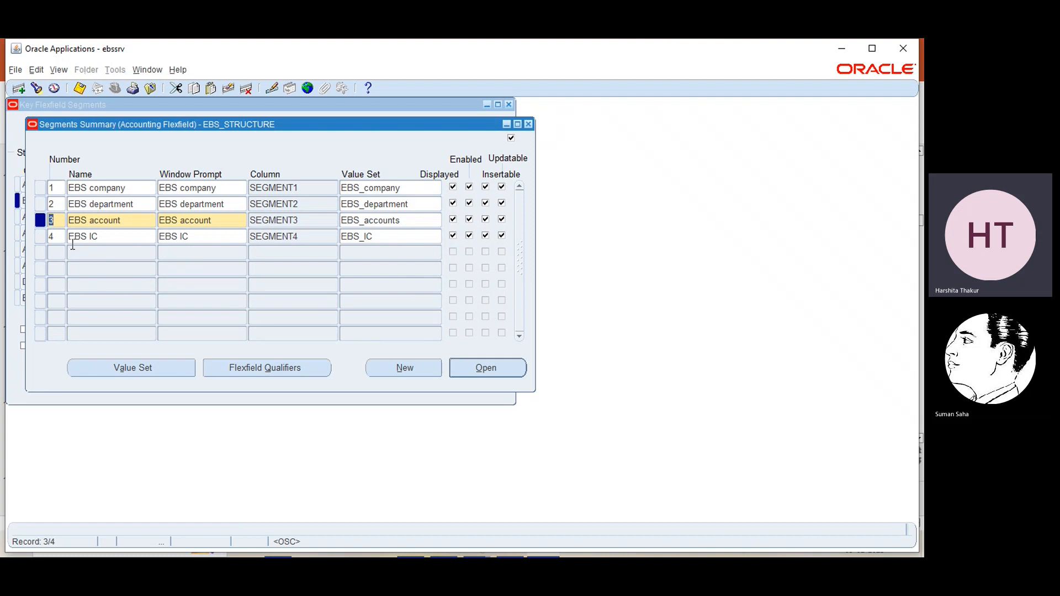
Step: Enable the Intercompany Segment flexfield qualifier for the EBS IC segment, save it, and close the segments summary
click(56, 236)
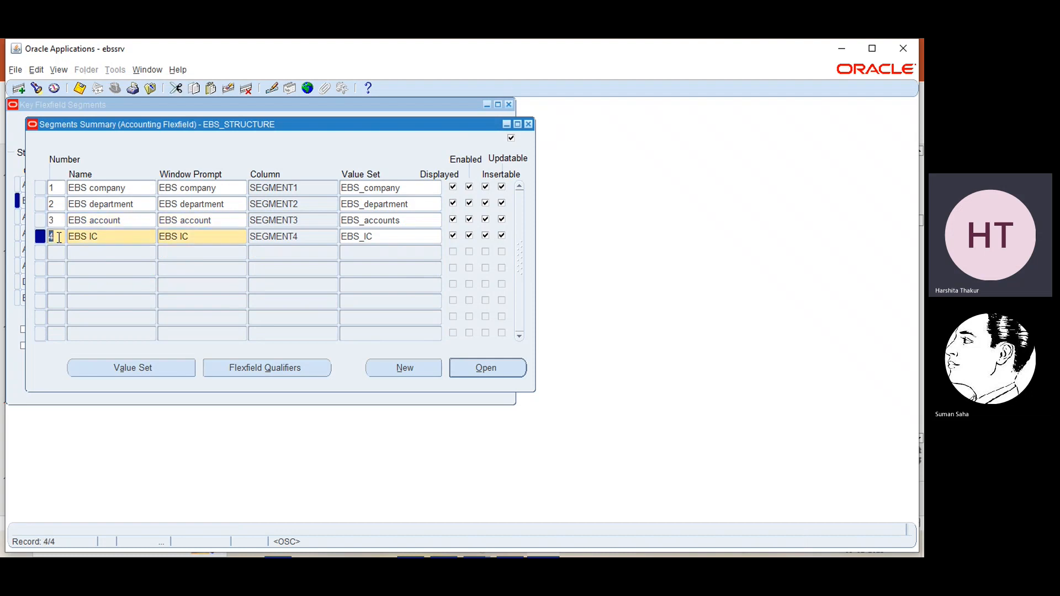
click(264, 366)
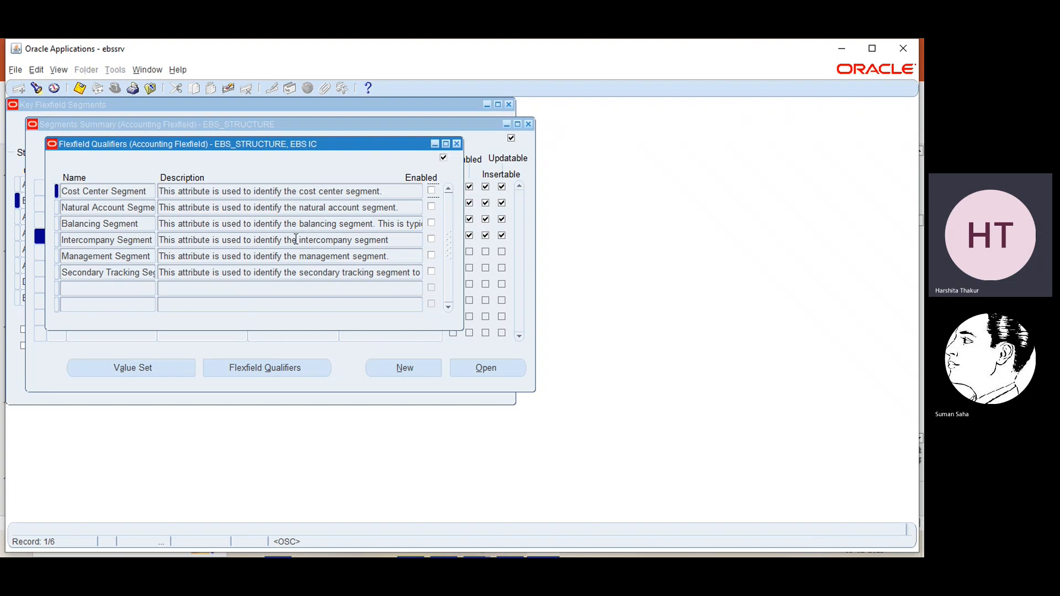
click(432, 240)
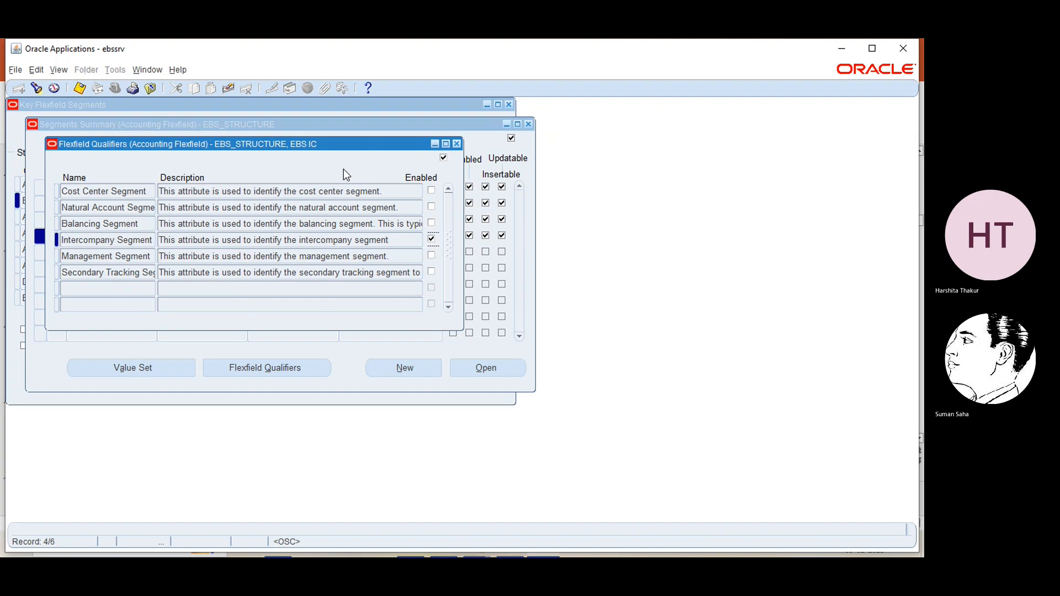
key(ctrl+s)
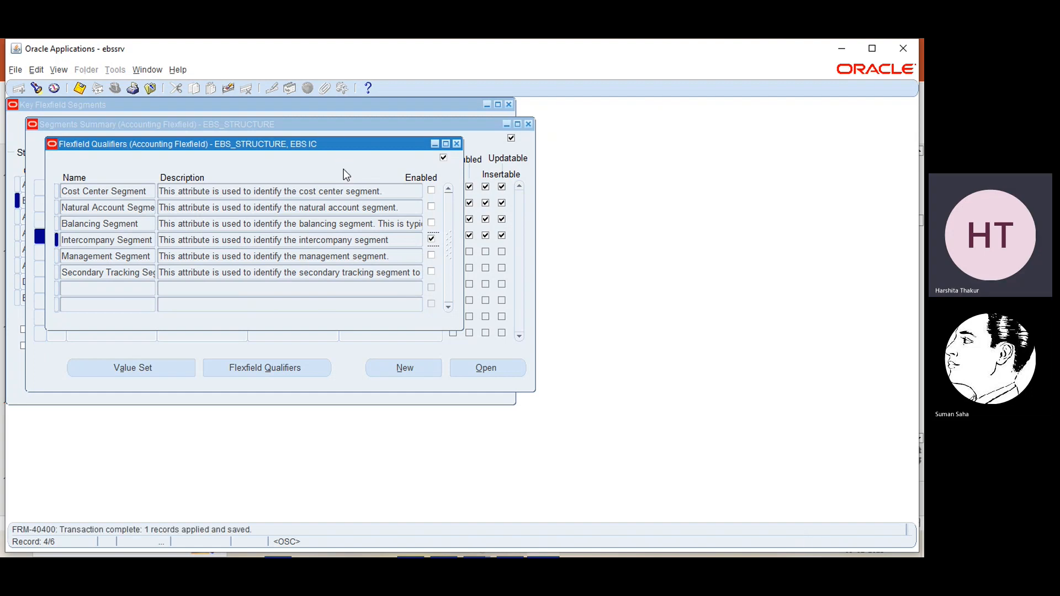
click(457, 144)
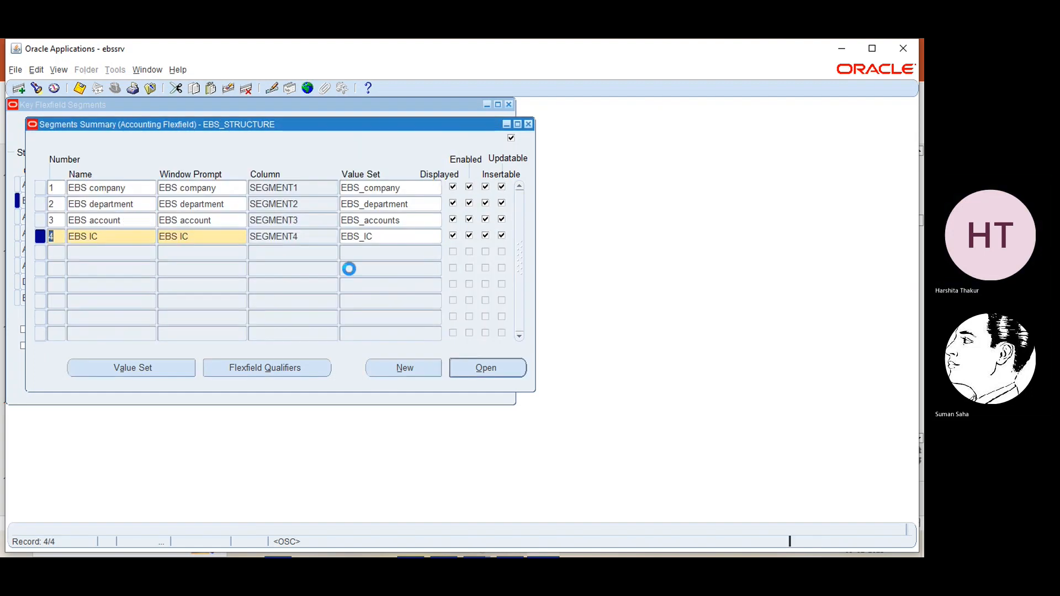
key(ctrl+s)
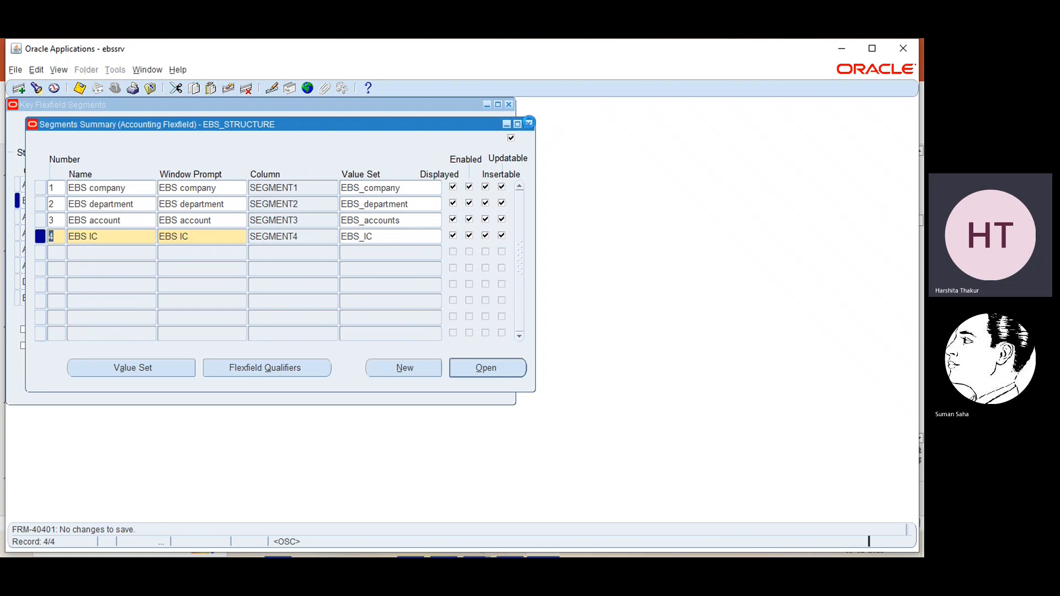
click(529, 123)
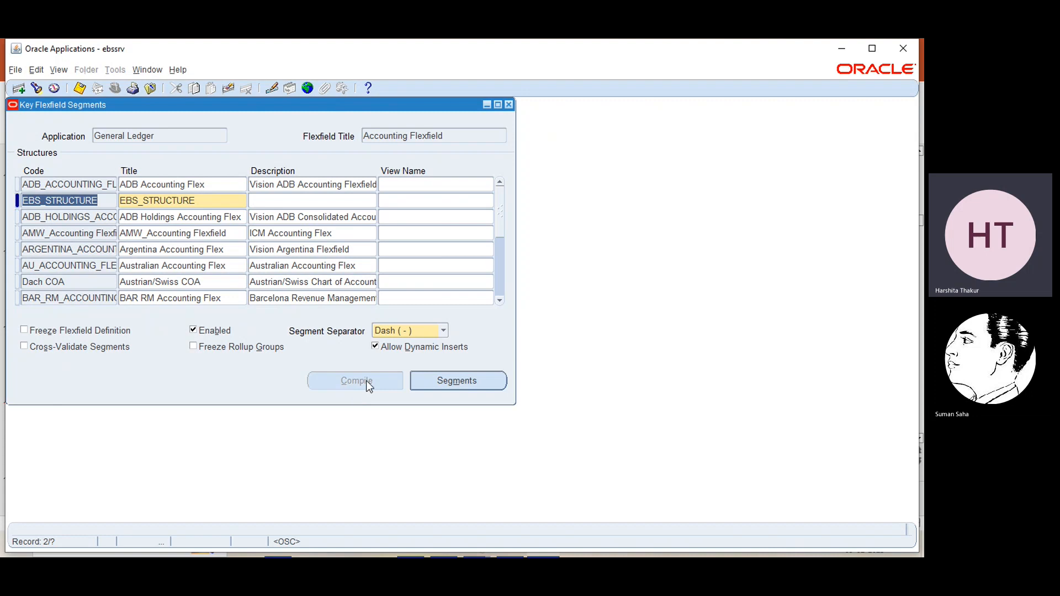
Step: Freeze the EBS_STRUCTURE flexfield definition and compile it
click(24, 331)
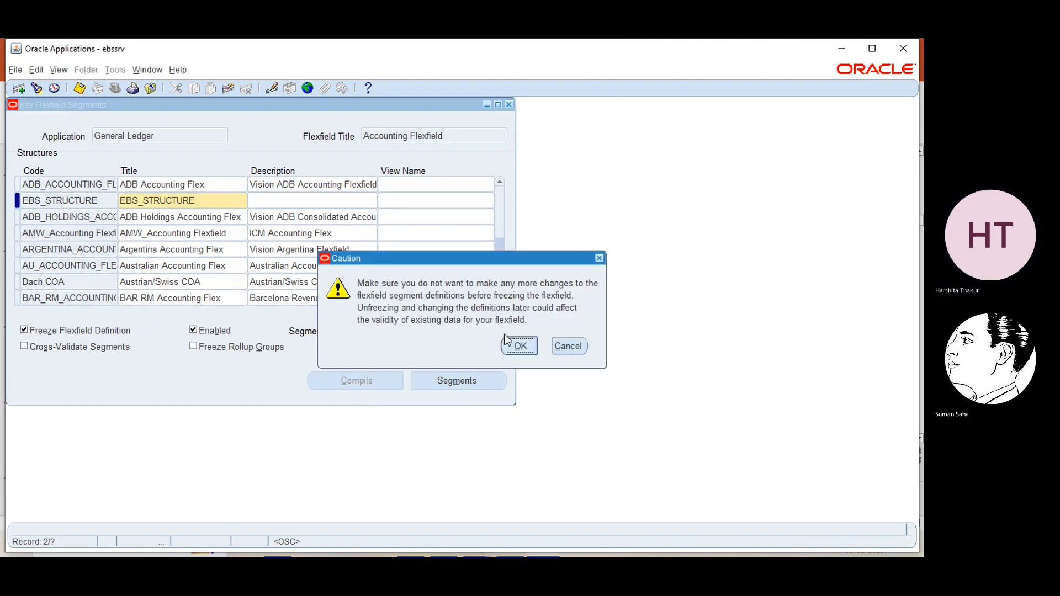
click(519, 345)
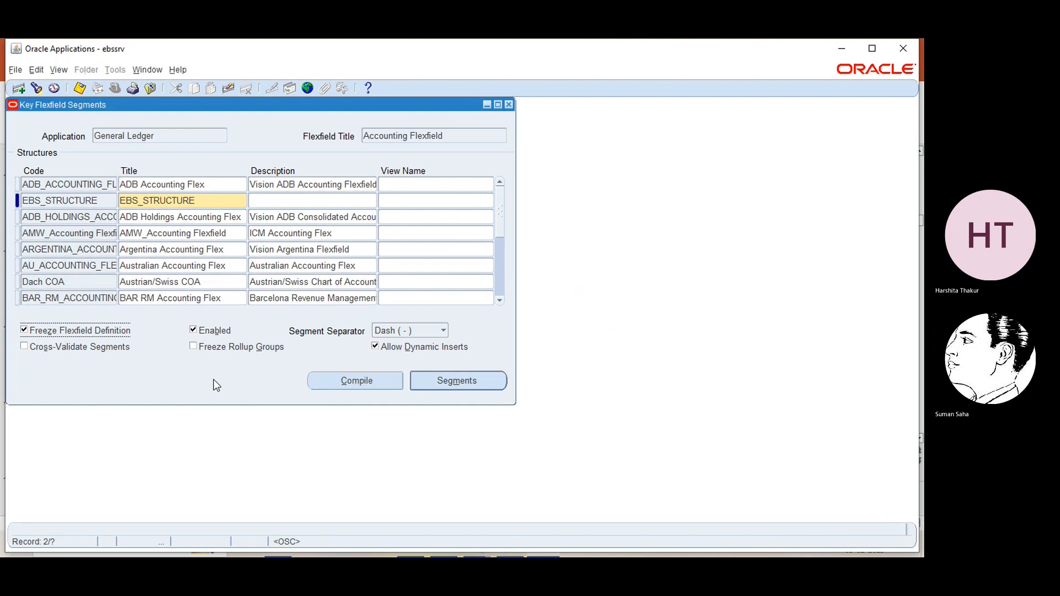
click(357, 381)
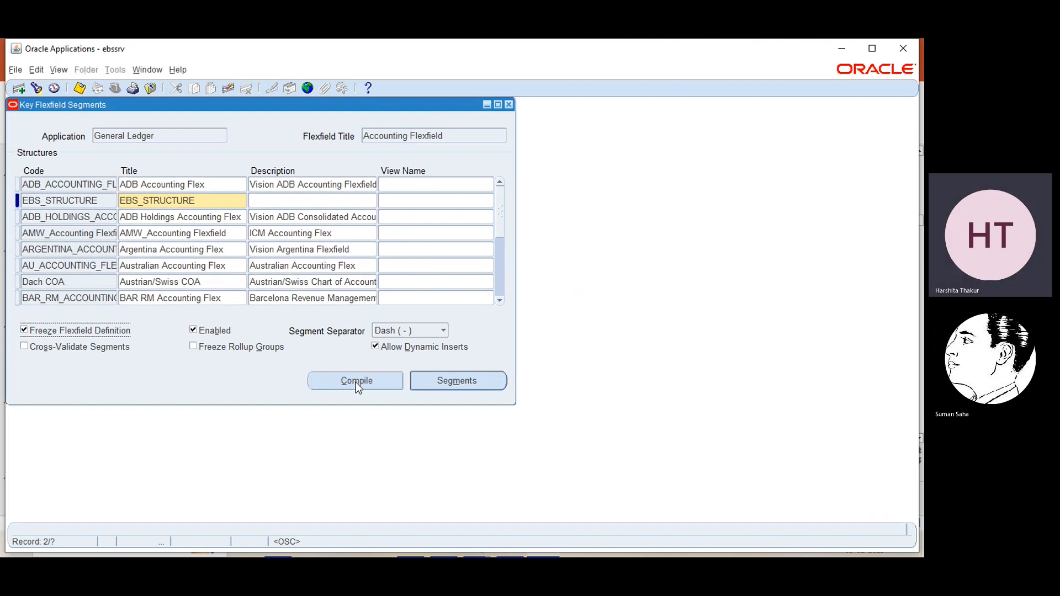
click(355, 381)
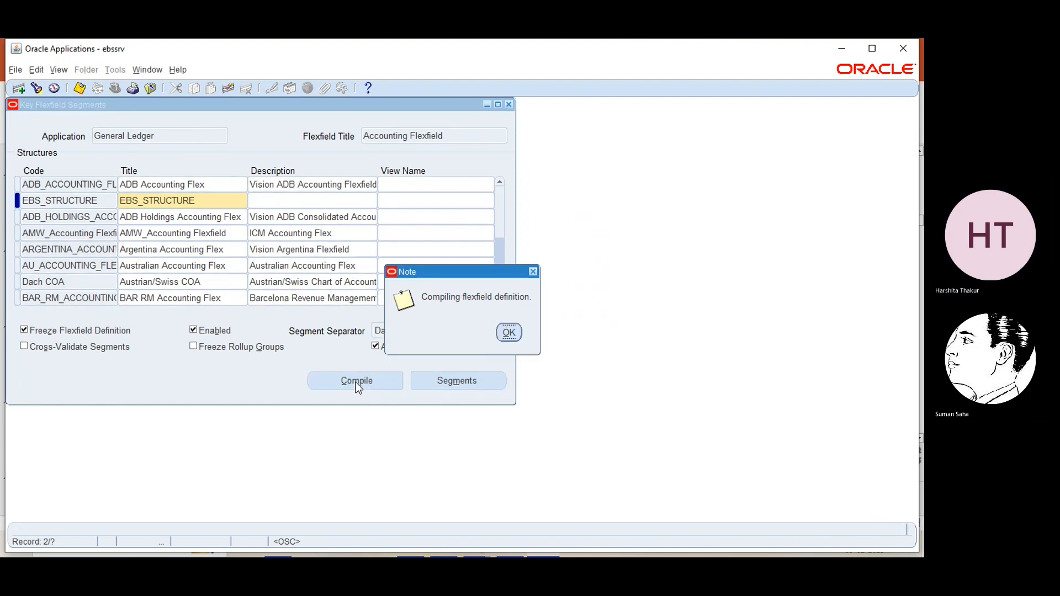
click(510, 333)
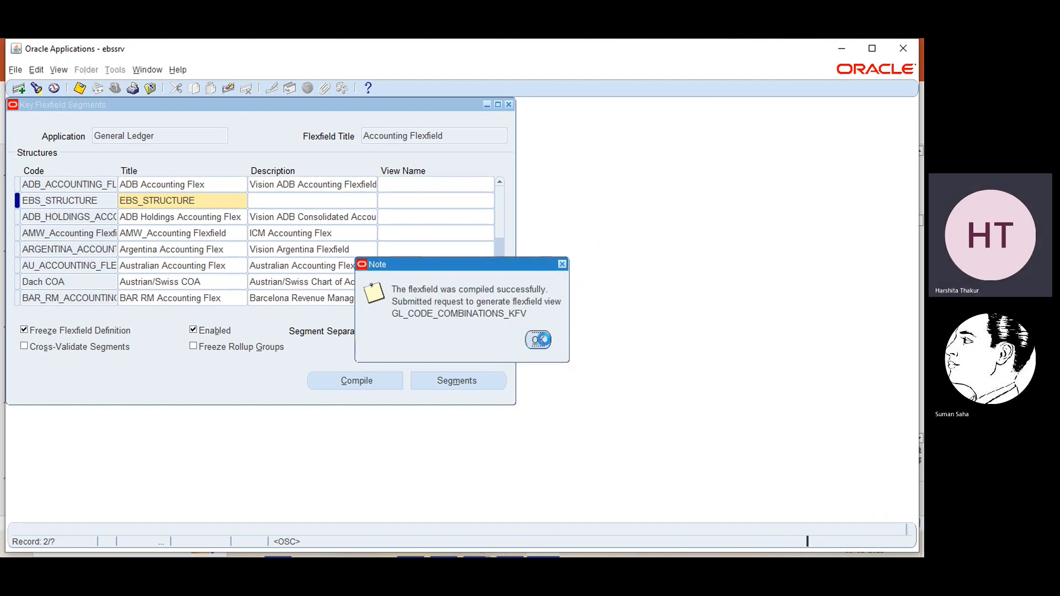
click(539, 339)
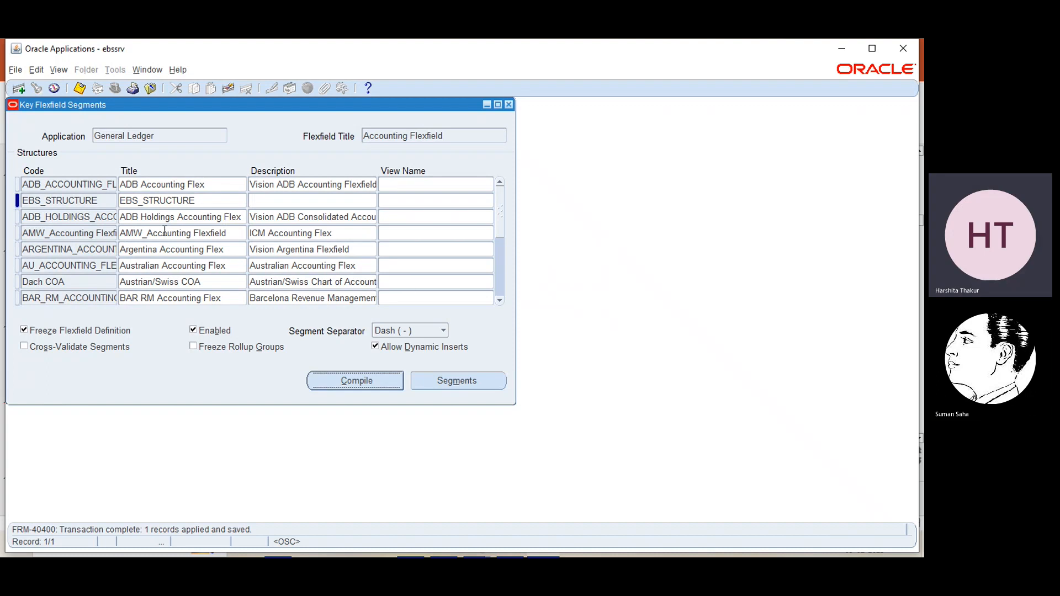
Step: Check the status of all submitted concurrent requests, then close the requests and key flexfield segments windows
click(59, 72)
click(71, 239)
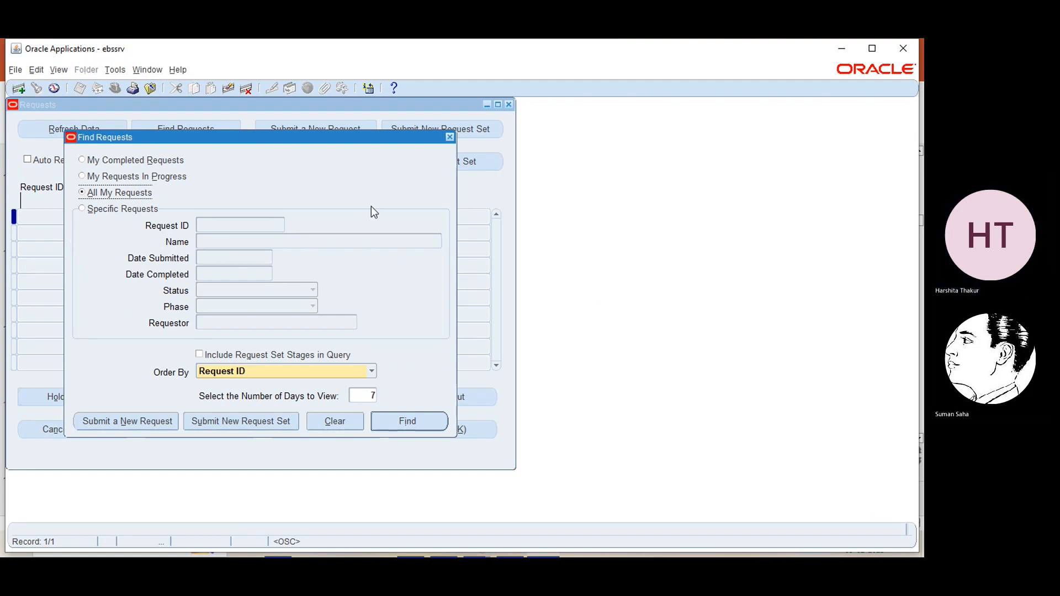
click(414, 419)
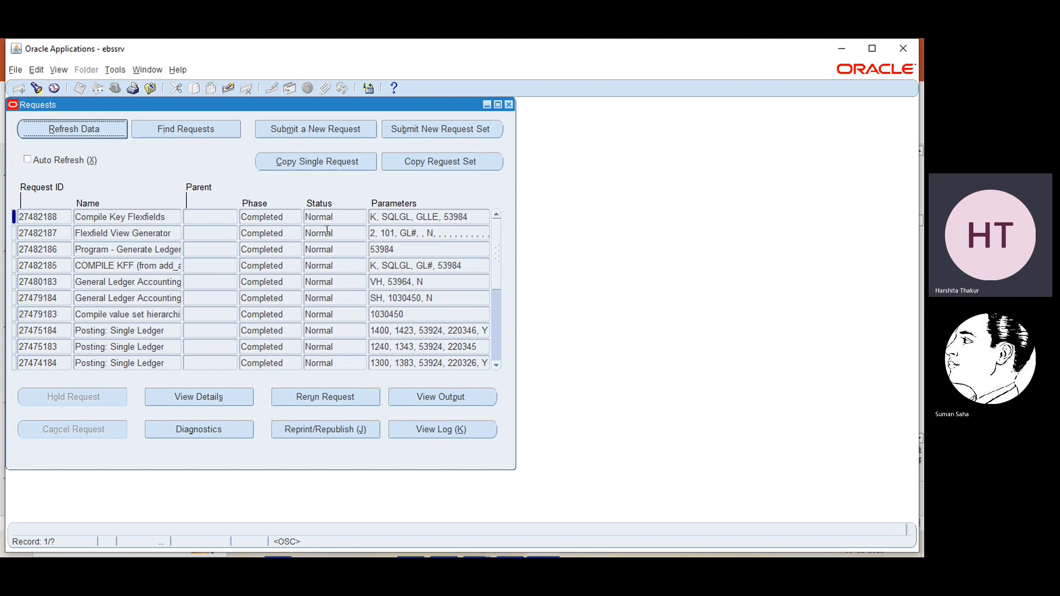
click(508, 105)
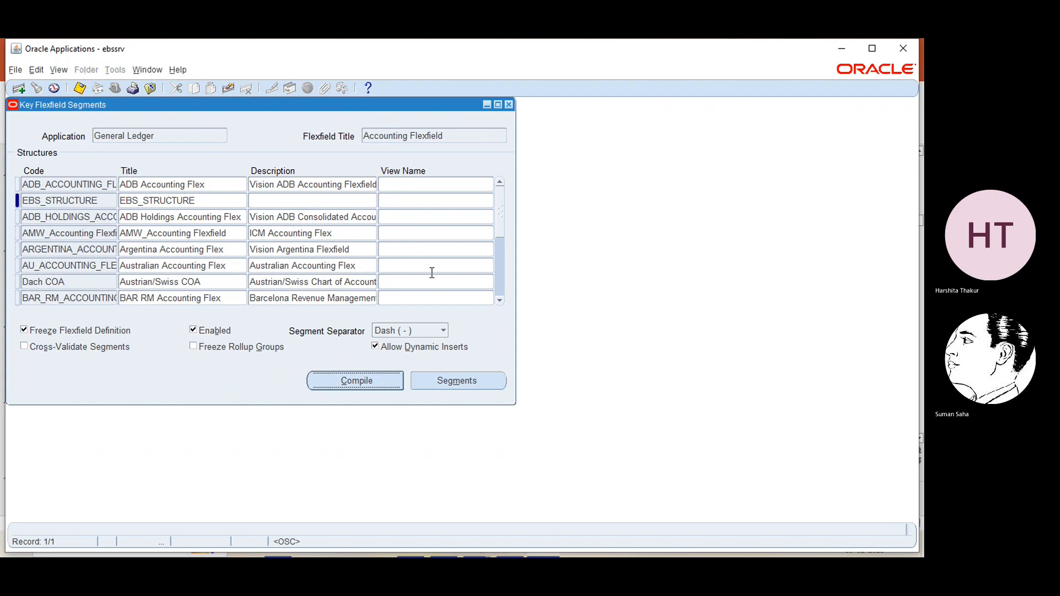
click(510, 105)
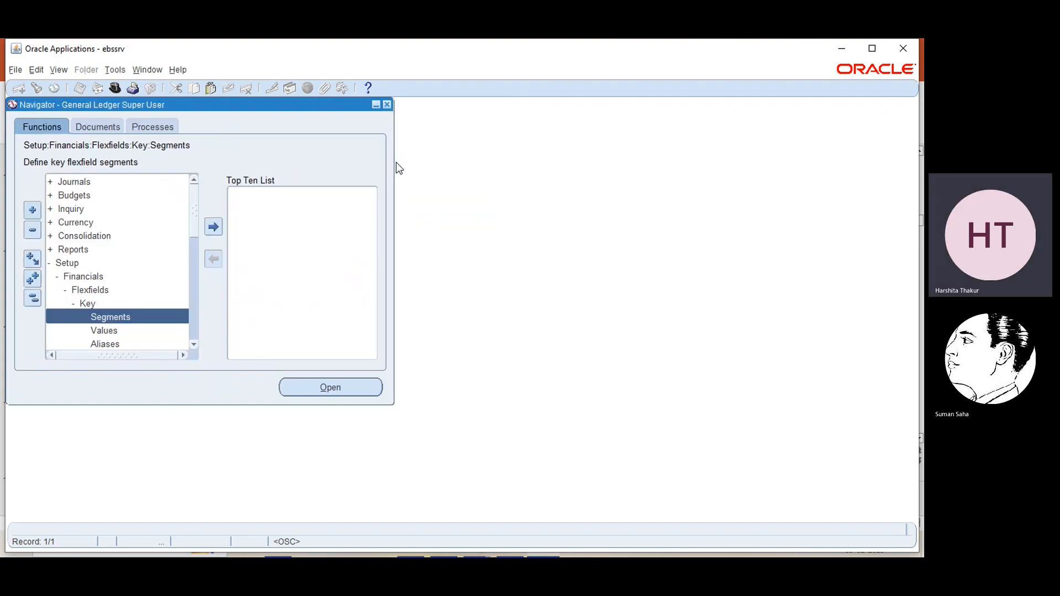
click(840, 50)
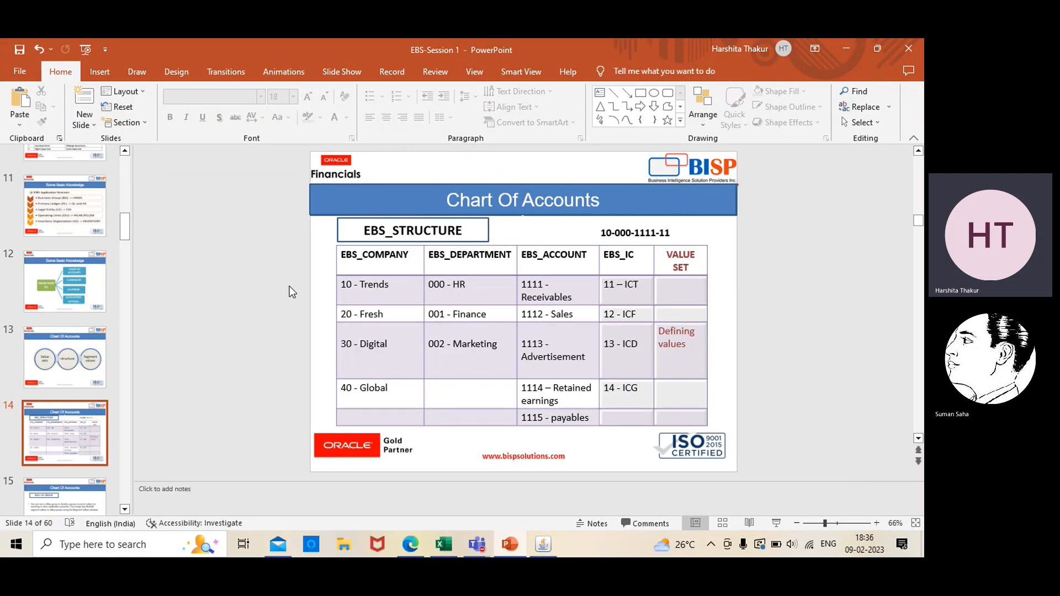
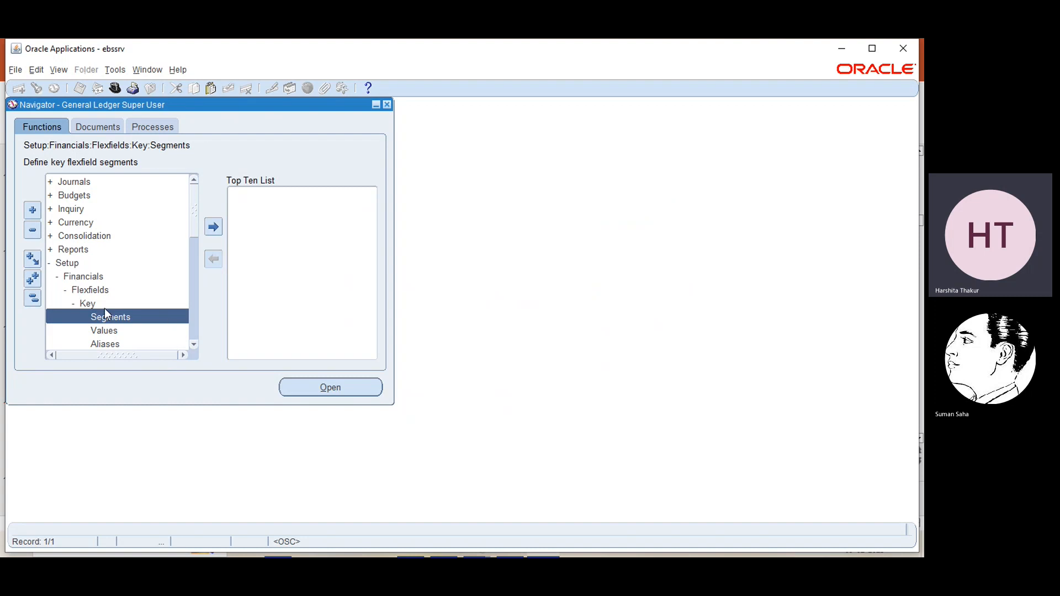
Step: Open the validation segment values for the EBS_company value set
drag(196, 345, 196, 346)
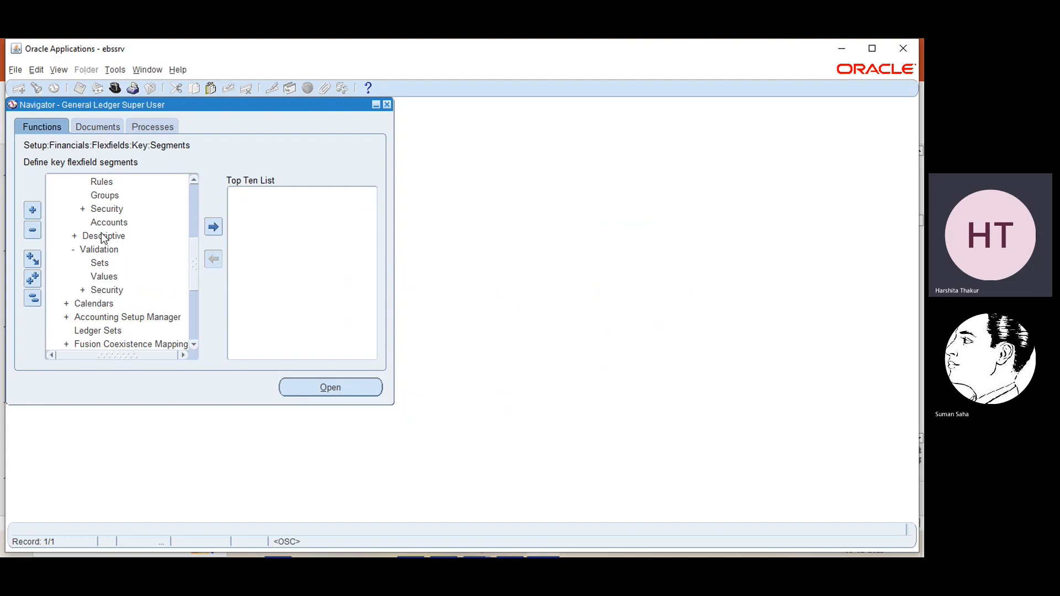
click(104, 277)
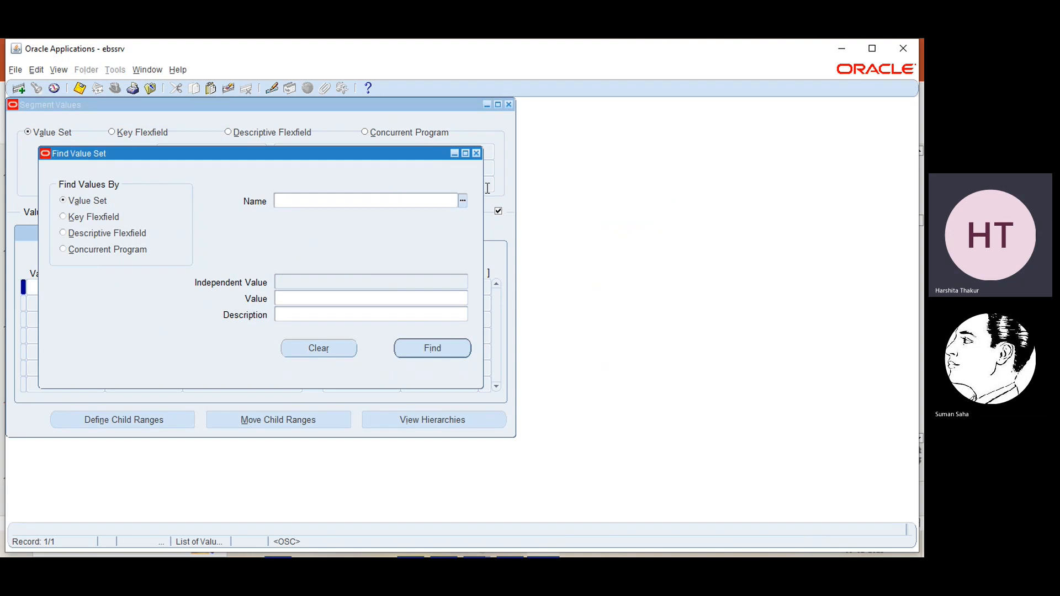
click(464, 202)
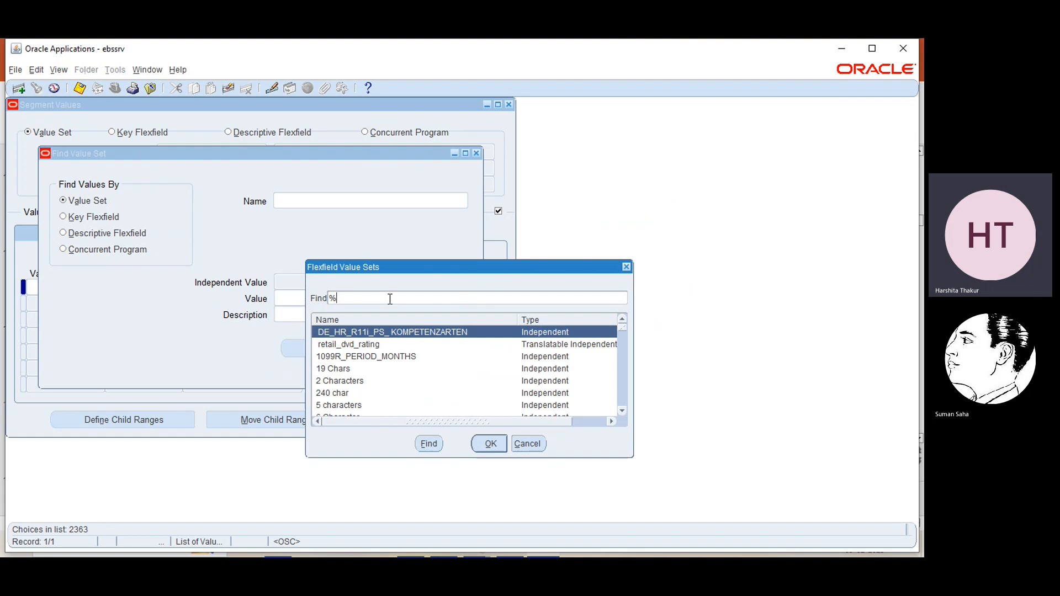
text(ebs)
key(Return)
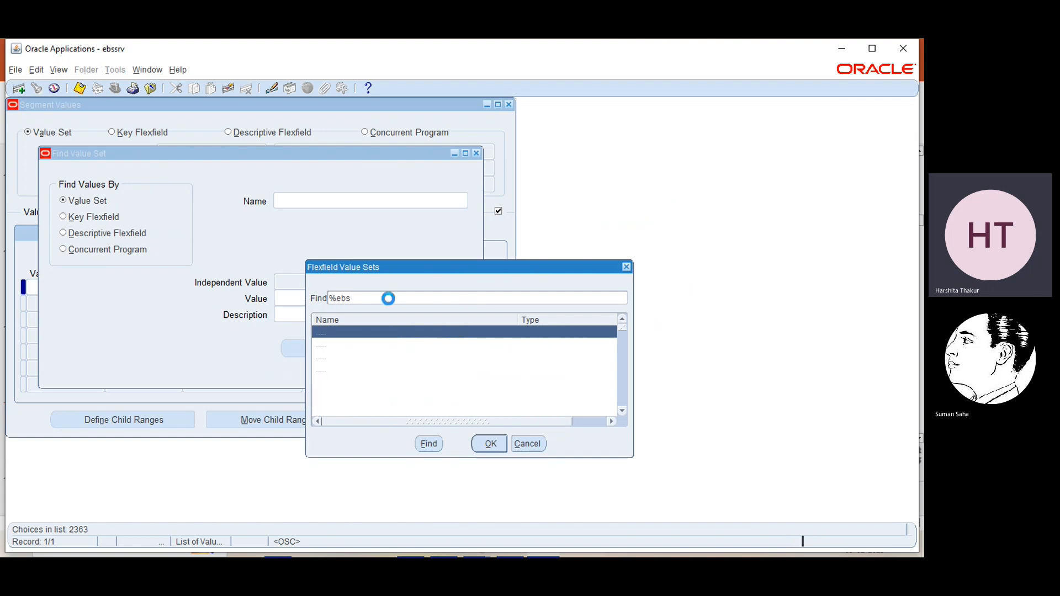
click(366, 358)
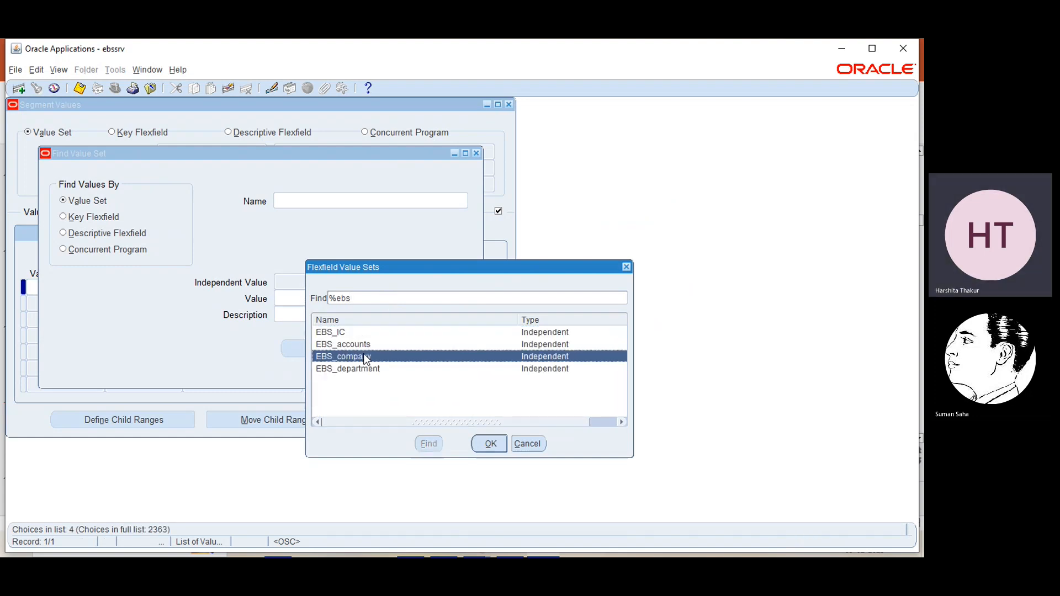
click(487, 444)
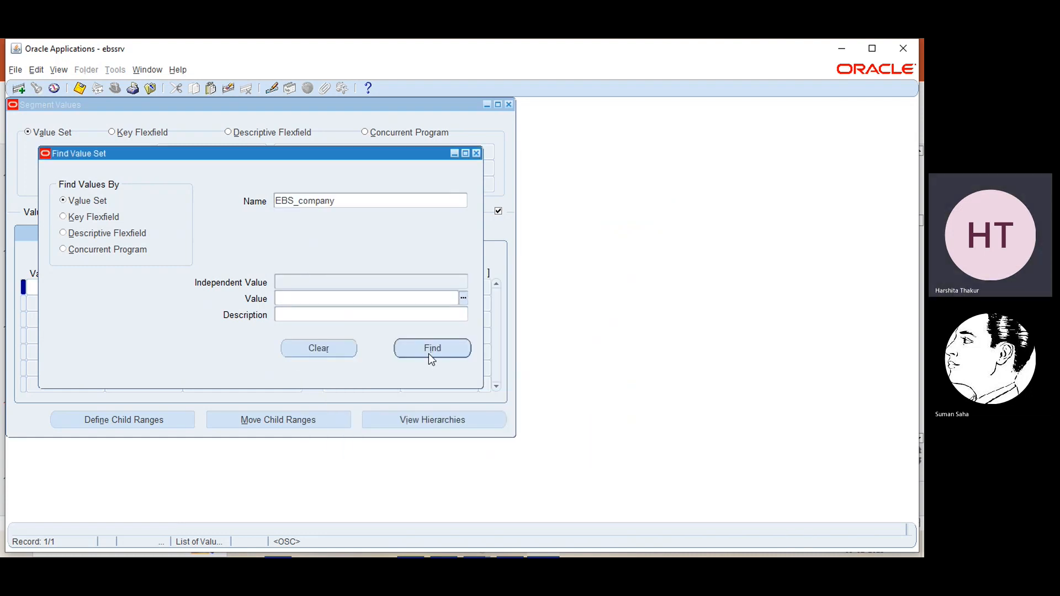
click(430, 350)
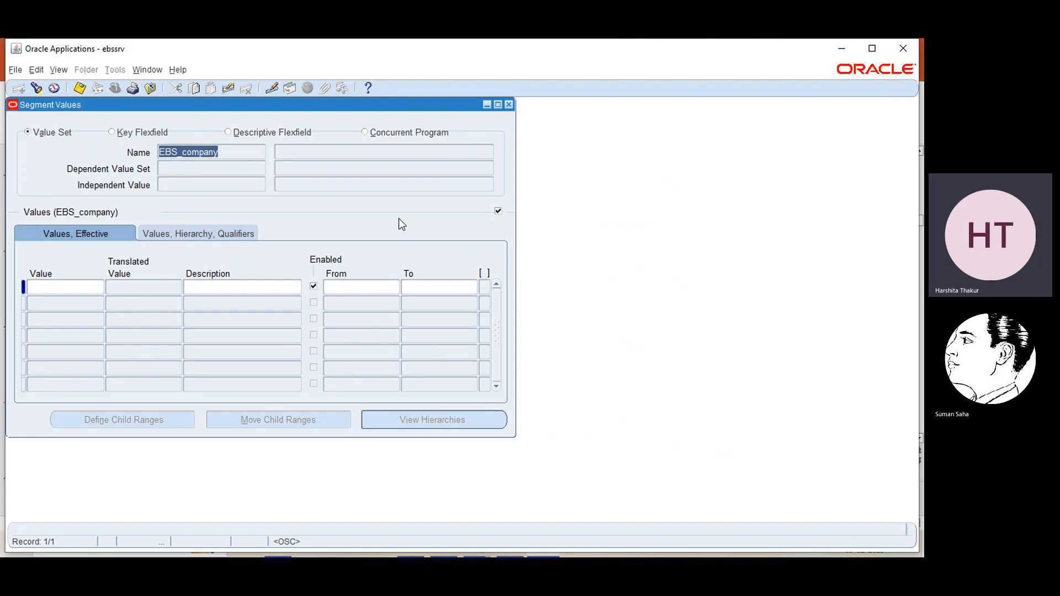
Step: Add value 10 with the description trends to the EBS_company value set, following the chart of accounts slide
click(842, 49)
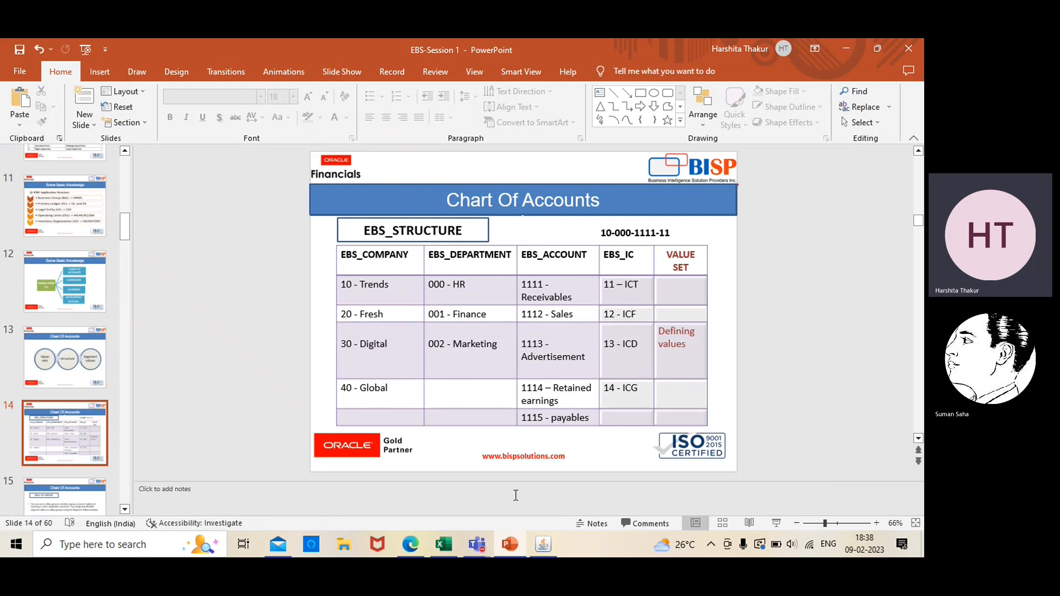
click(542, 545)
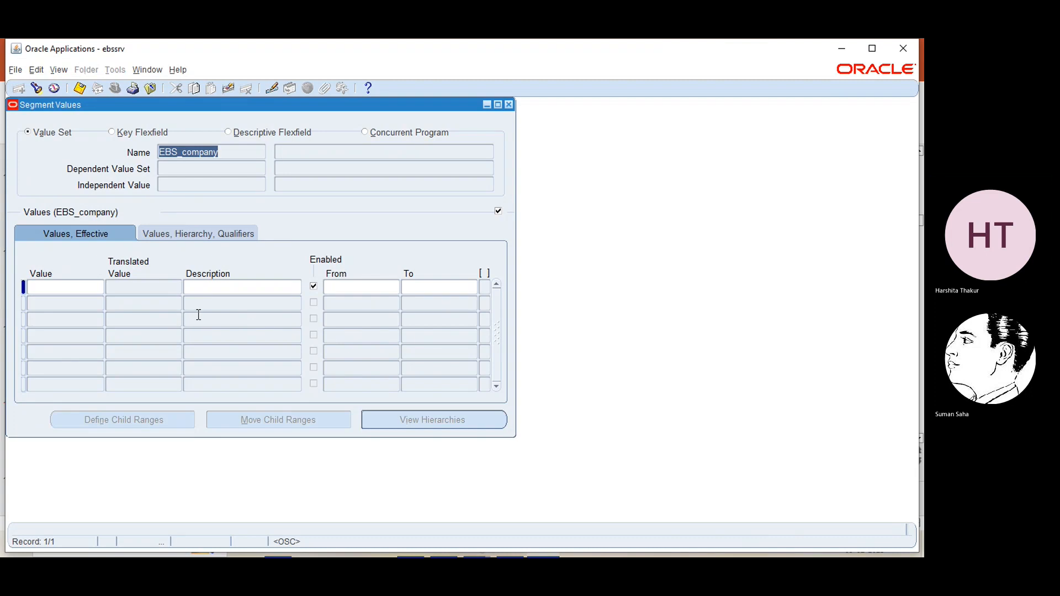
click(73, 288)
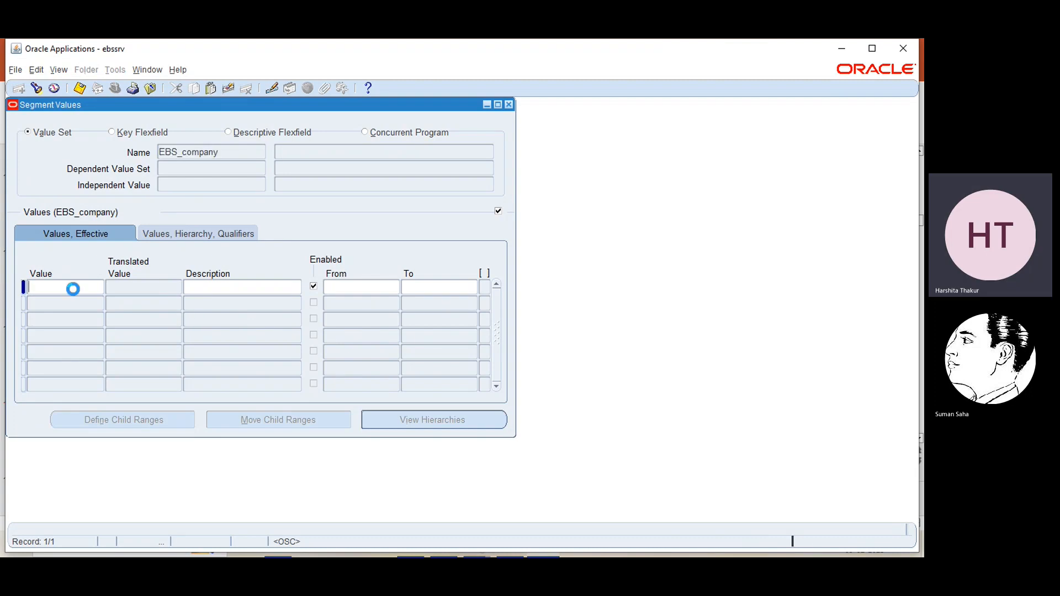
text(10)
click(226, 287)
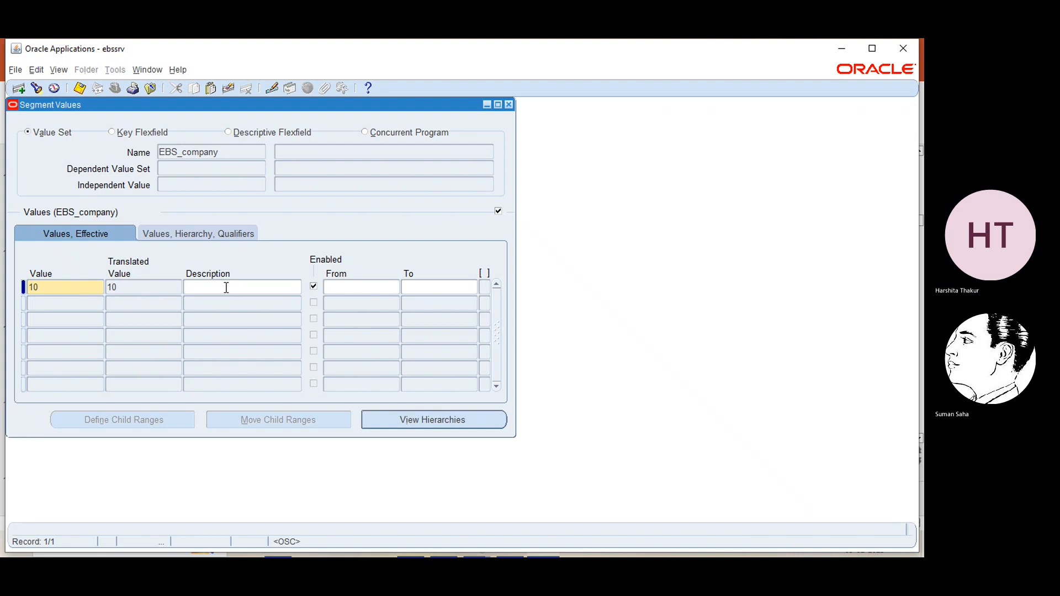
text(trends)
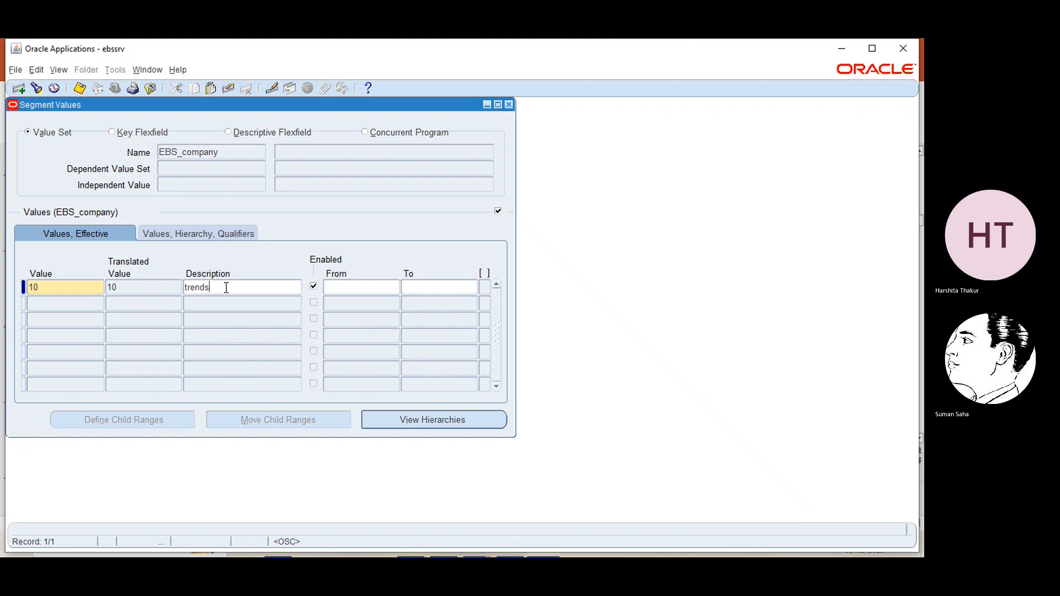
Step: Add value 20 with the description fresh to the EBS_company value set, following the chart of accounts slide
click(38, 303)
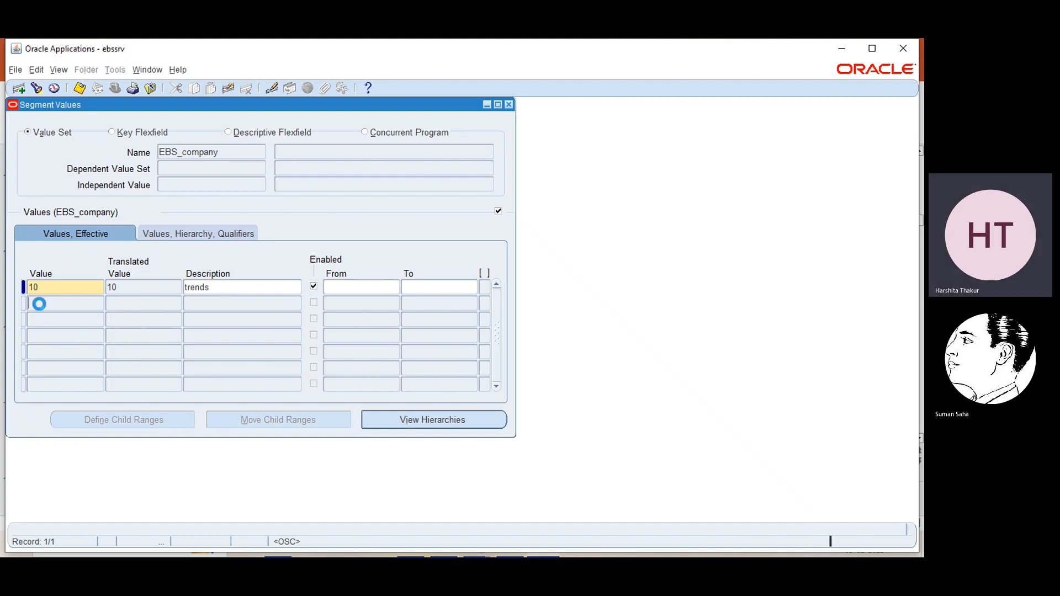
text(20)
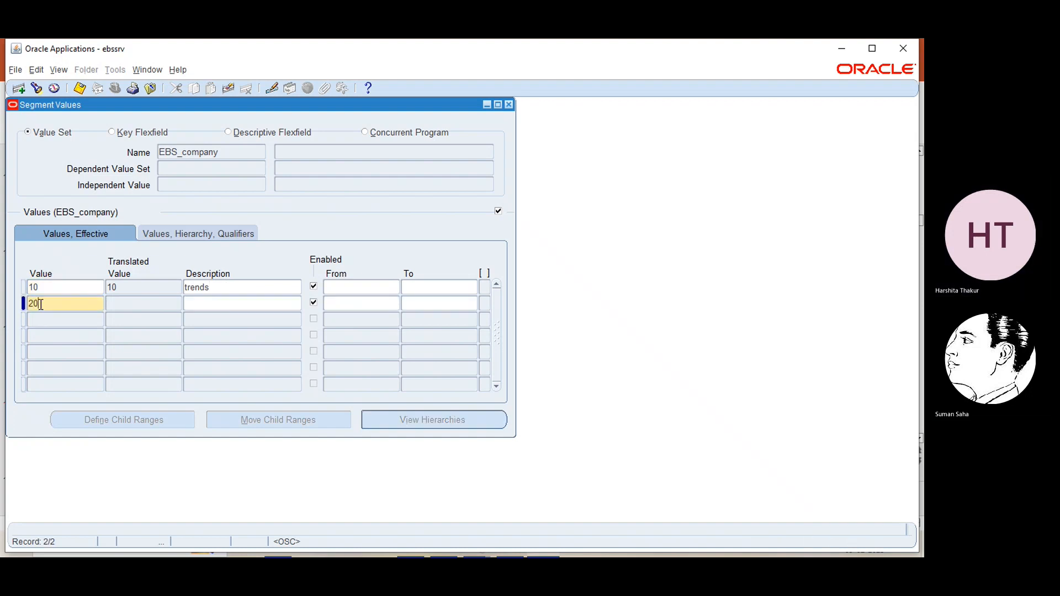
click(204, 305)
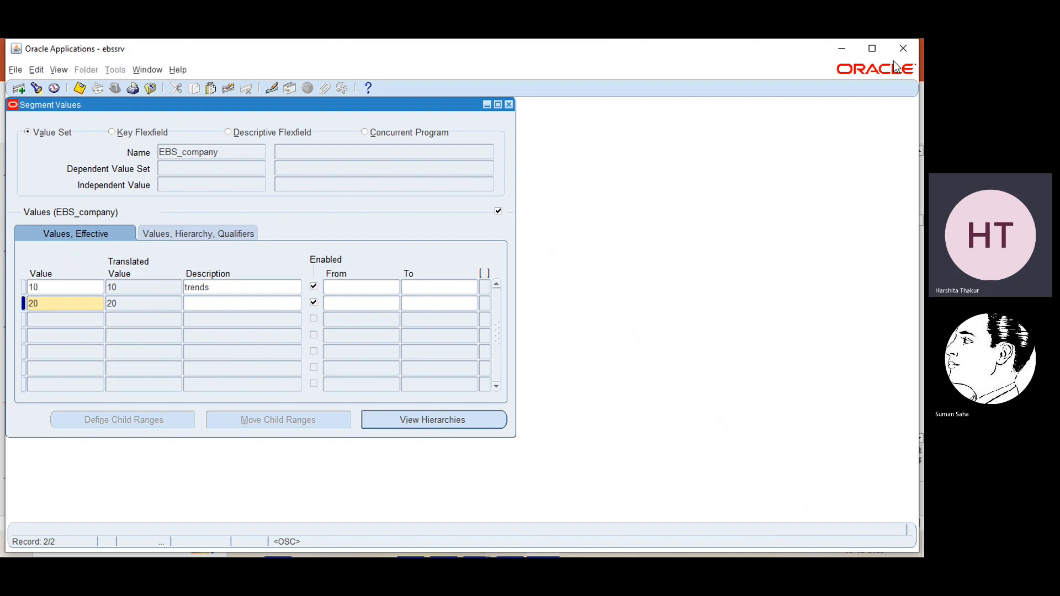
click(843, 48)
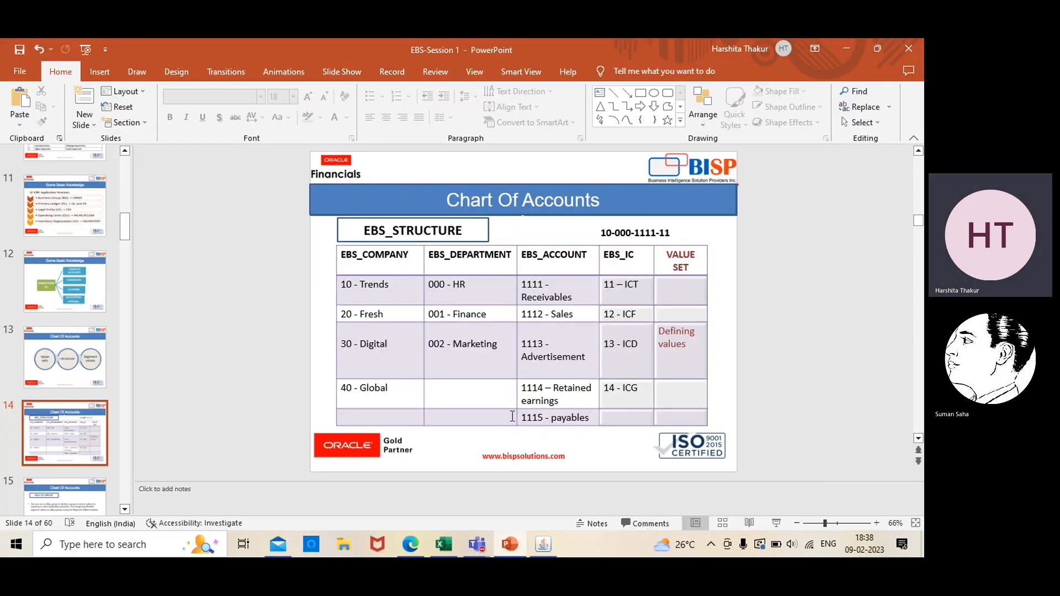
click(542, 544)
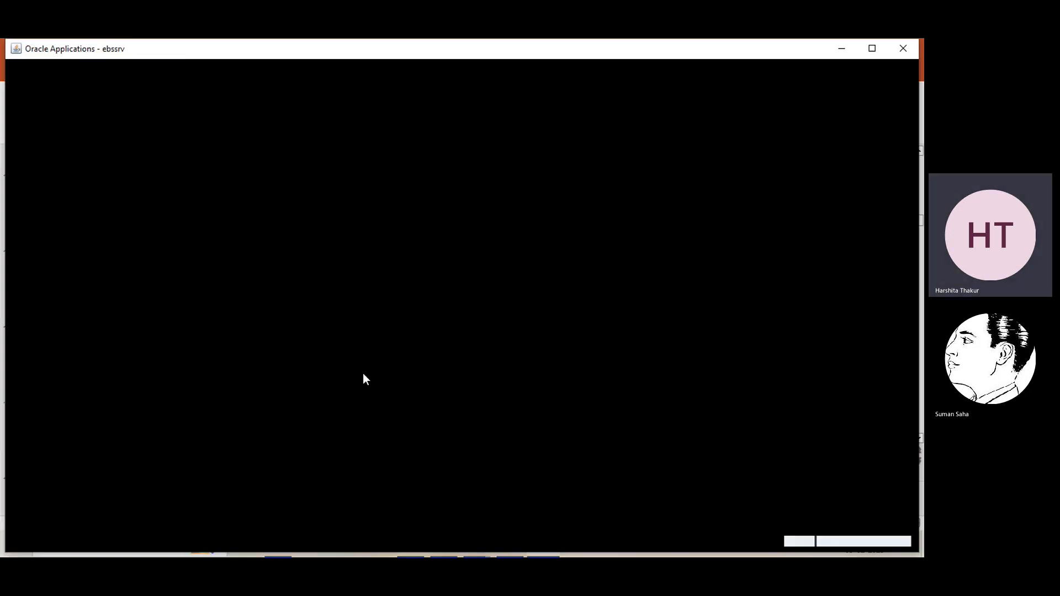
text(fresh)
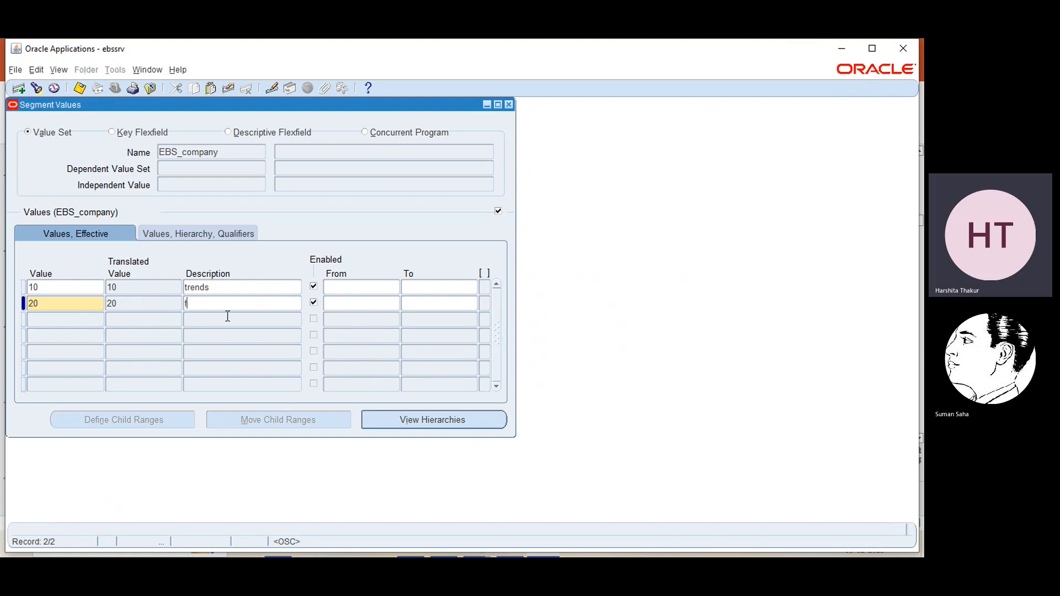
Step: Add company values 30 (digital) and 40 (global), and show the hierarchy and qualifiers of the values
click(67, 319)
text(30)
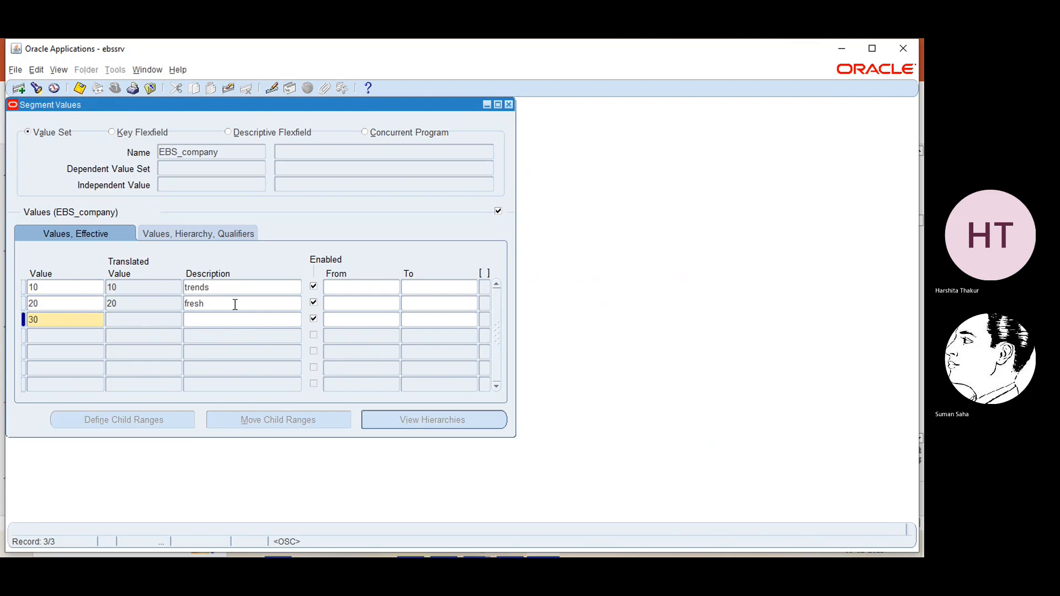
click(210, 320)
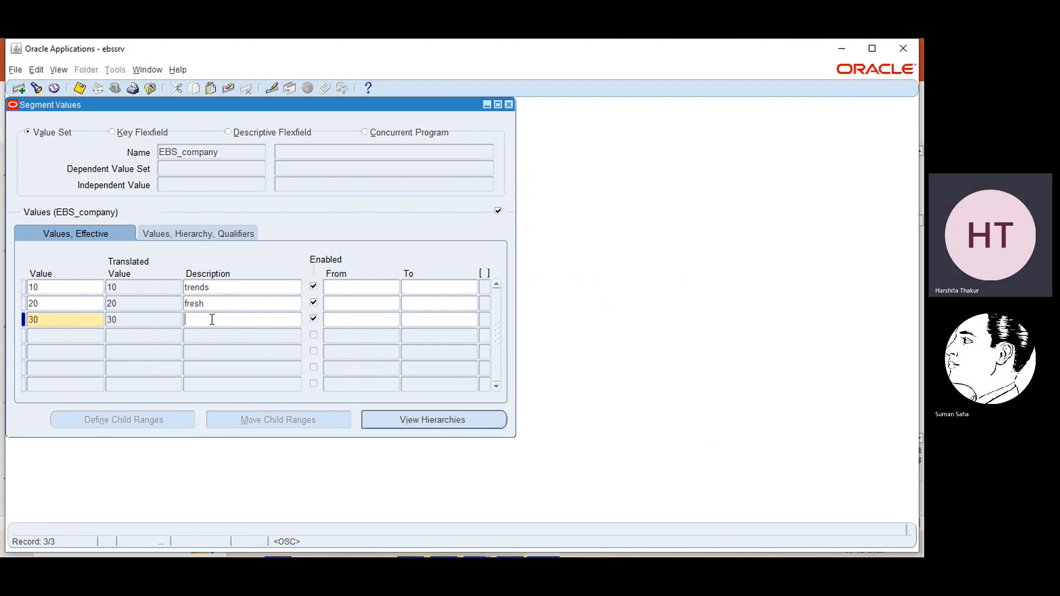
text(digital)
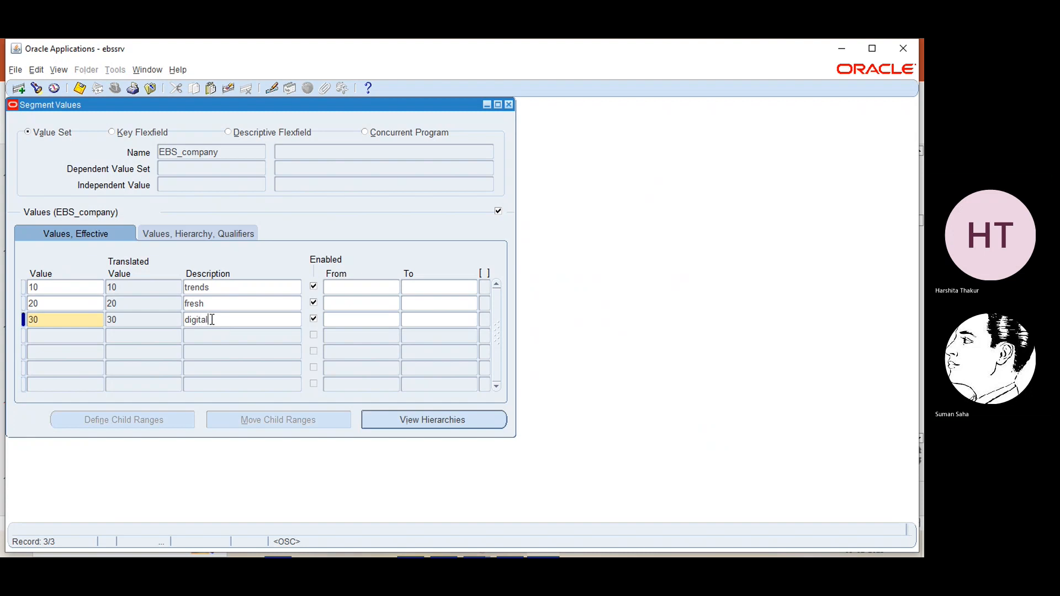
click(81, 332)
text(40)
click(210, 341)
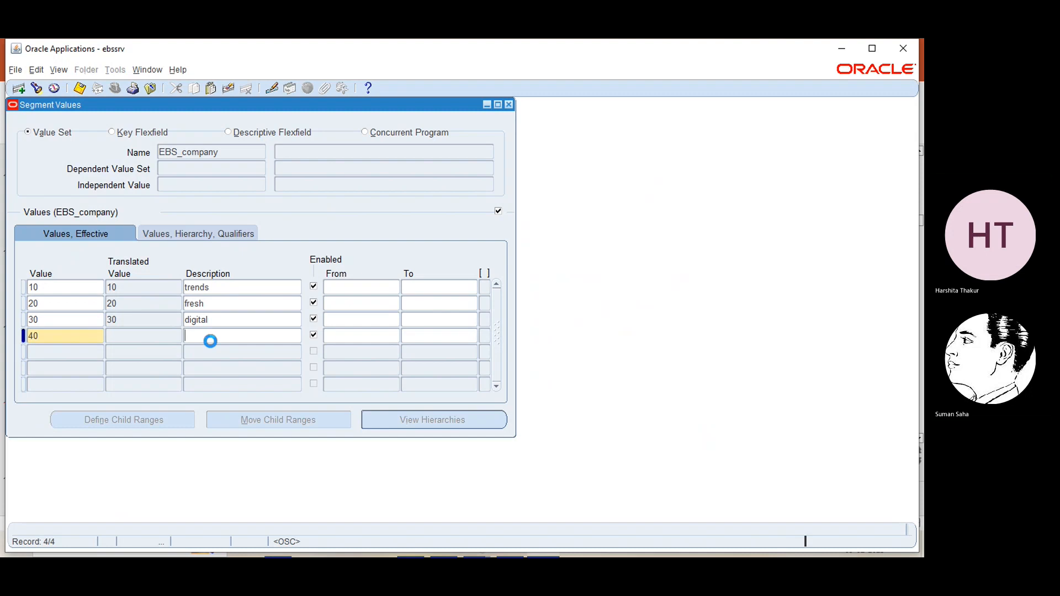
text(global)
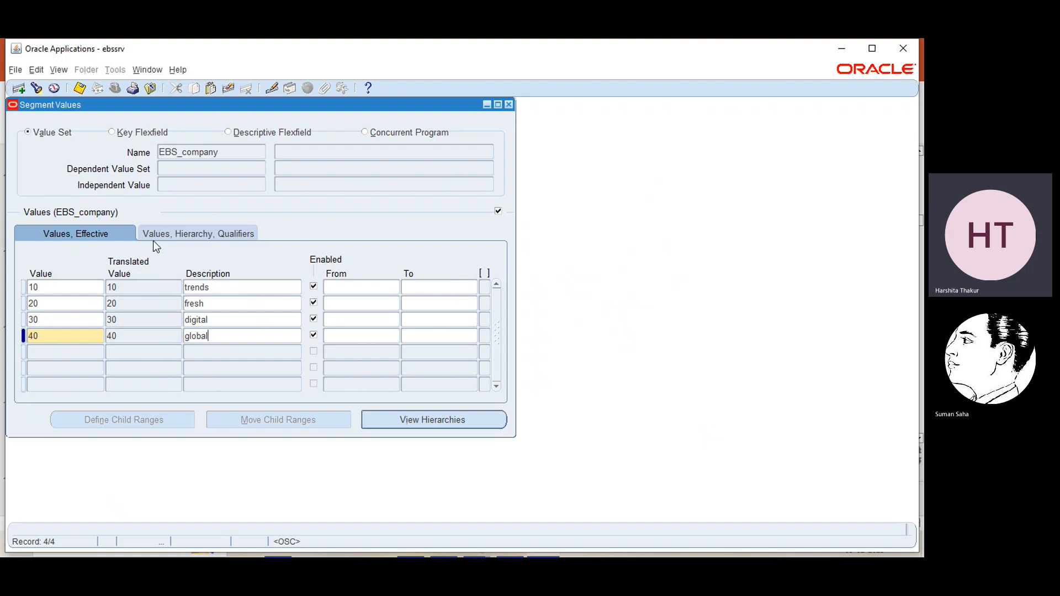
click(171, 236)
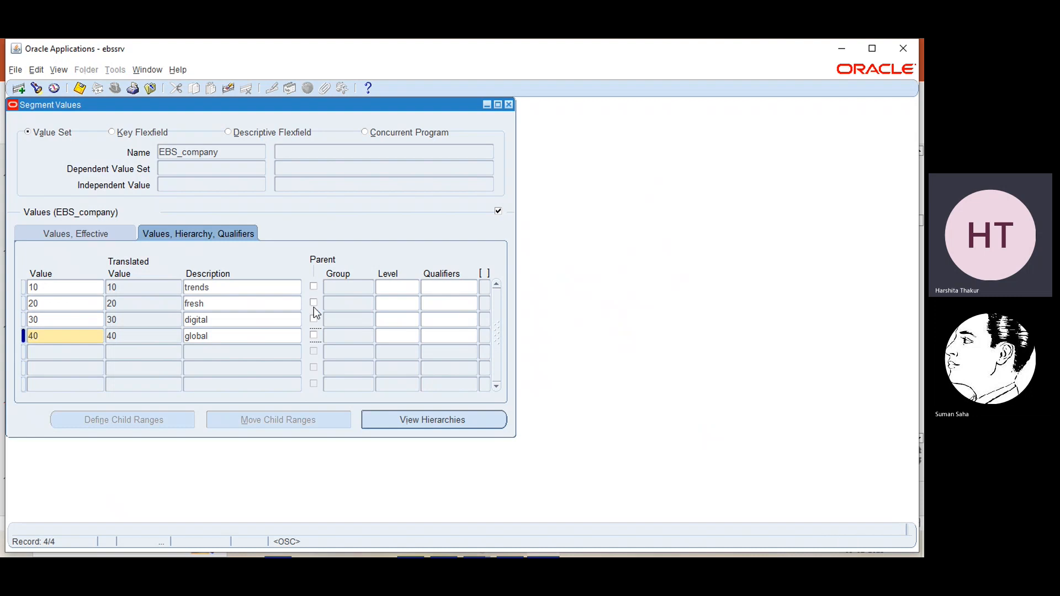
Step: In the PowerPoint chart of accounts slide, enter "50 – total" below 40 - Global in the EBS_COMPANY column, and return to Oracle Applications
click(838, 48)
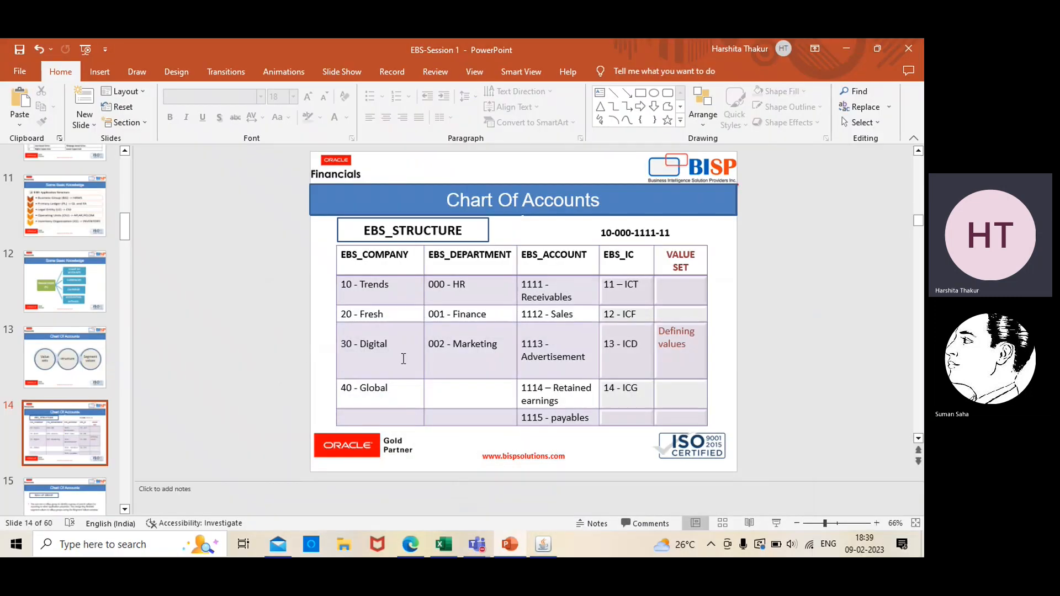
click(393, 415)
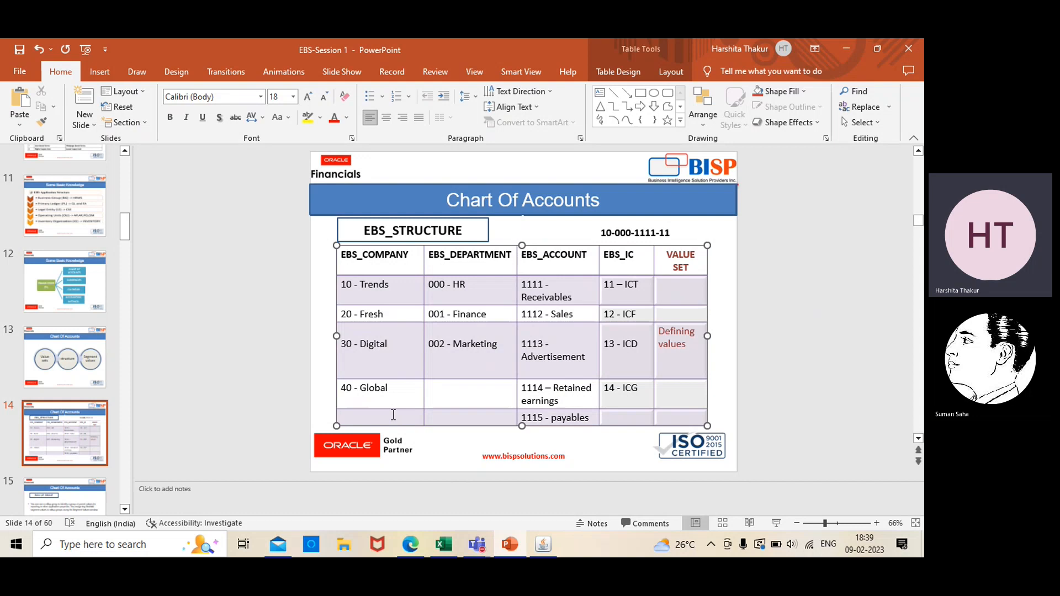
text(50 )
text(- to)
text(tal)
key(shift+Left)
key(shift+Left)
key(shift+Left)
key(shift+Left)
key(shift+Left)
key(shift+Left)
key(shift+Left)
key(shift+Left)
key(shift+Left)
key(shift+Left)
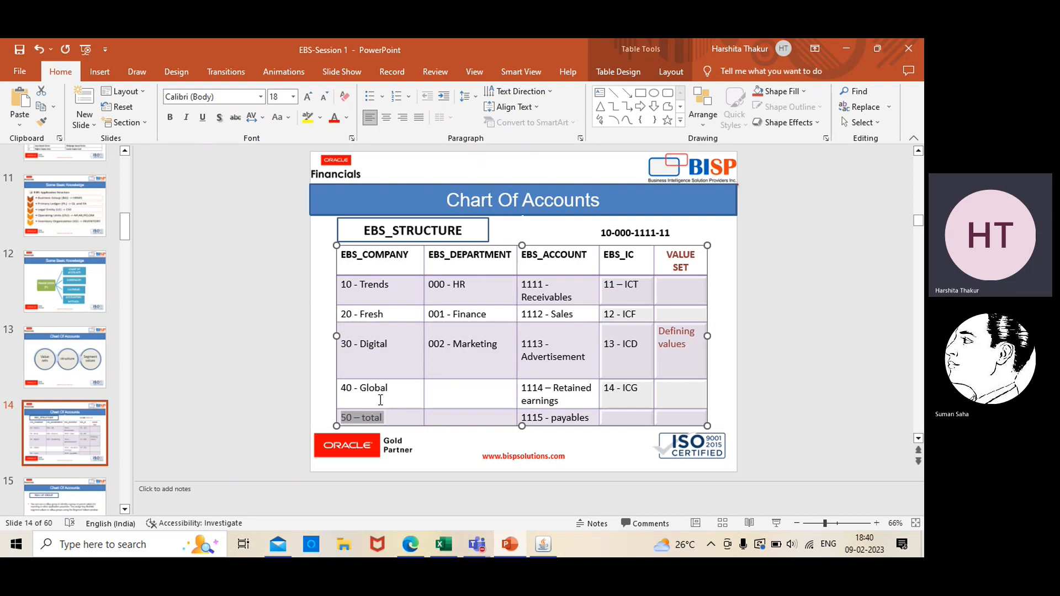
click(285, 368)
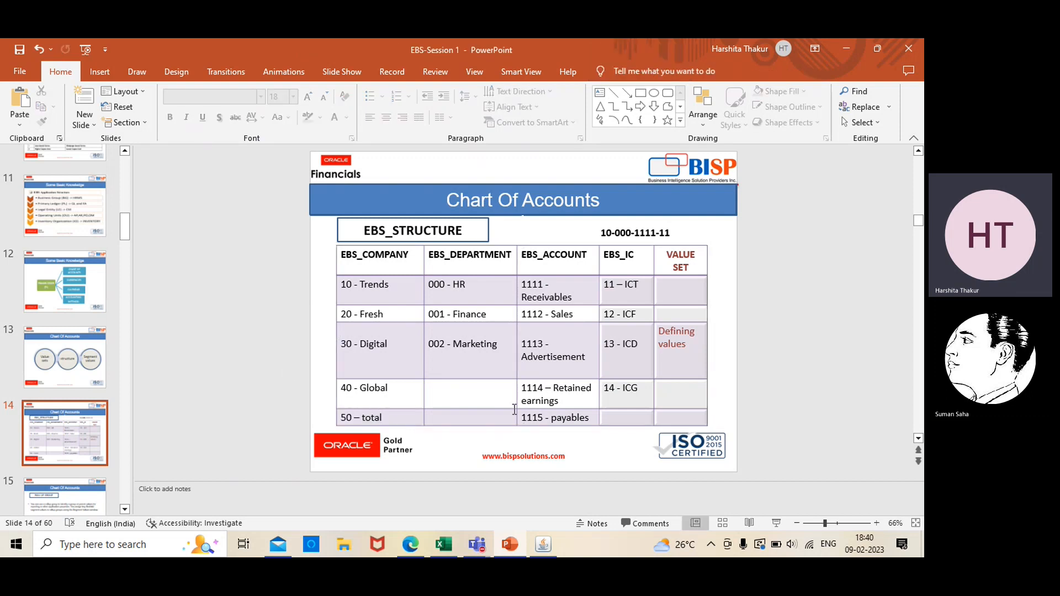
click(541, 545)
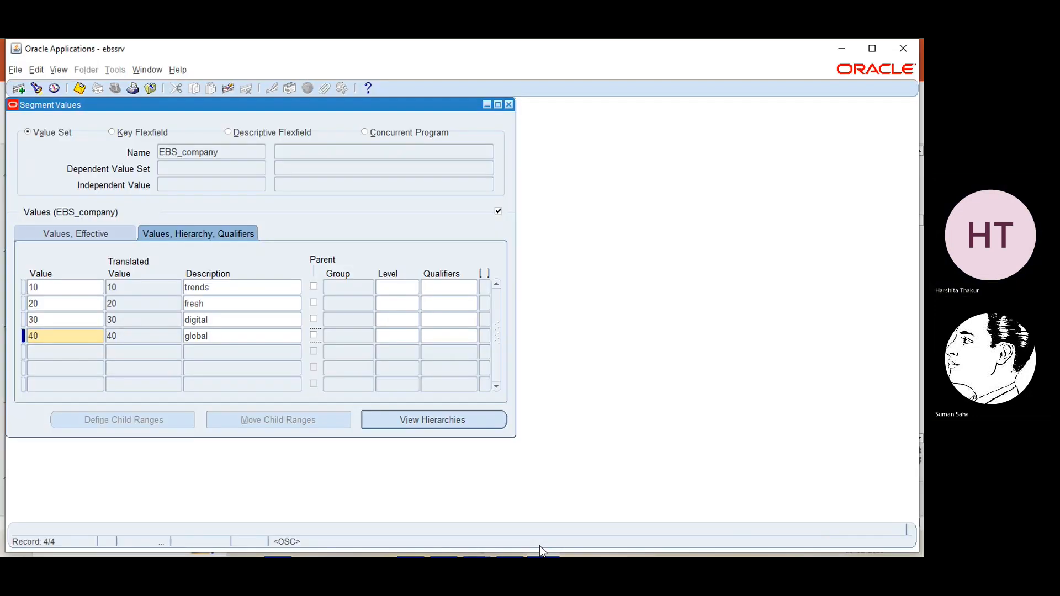
click(78, 353)
text(50)
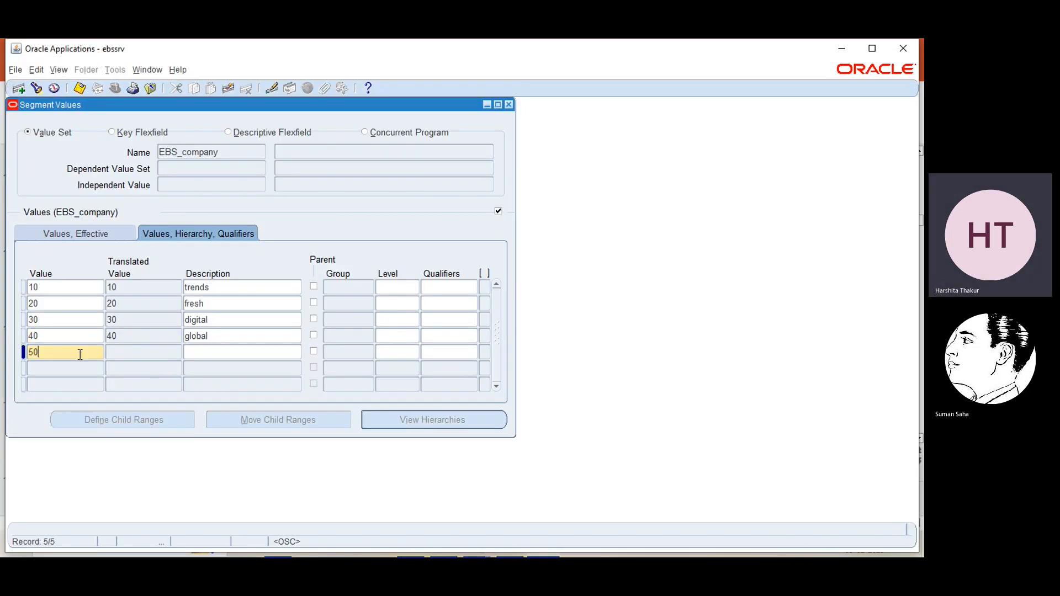
click(254, 352)
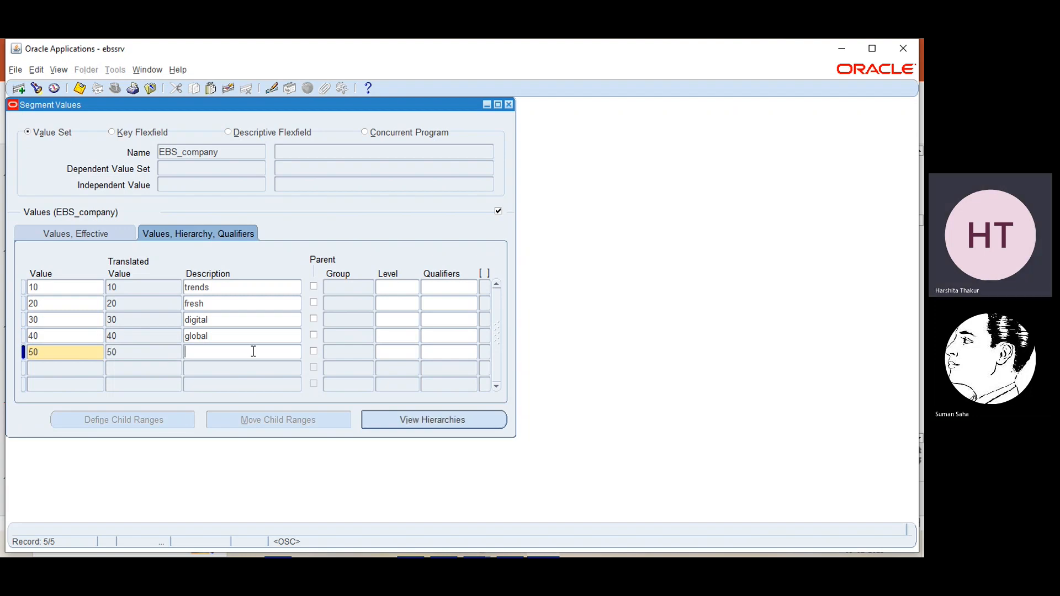
text(total)
click(313, 352)
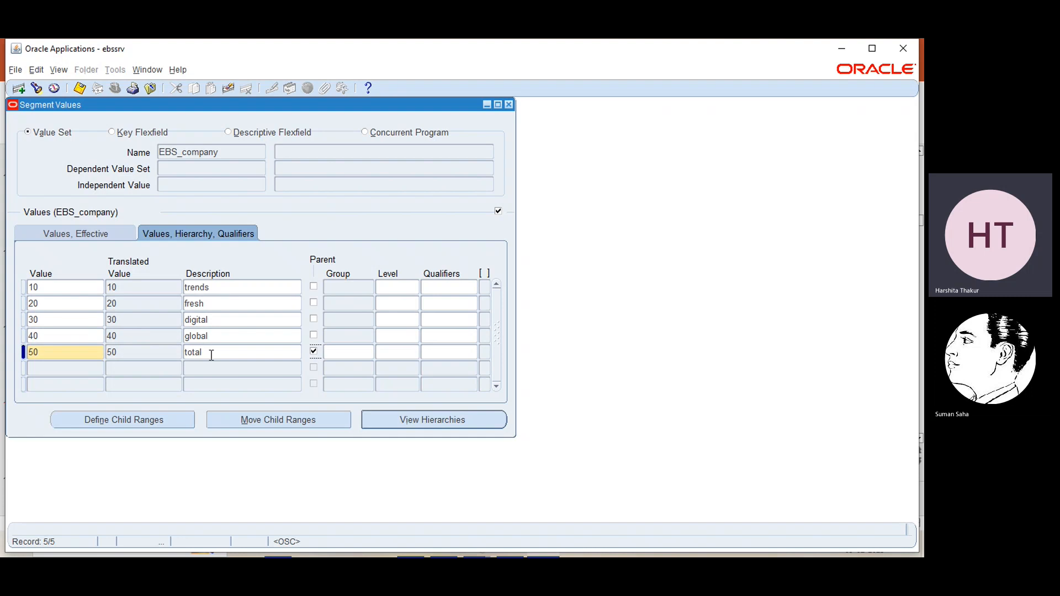
click(313, 351)
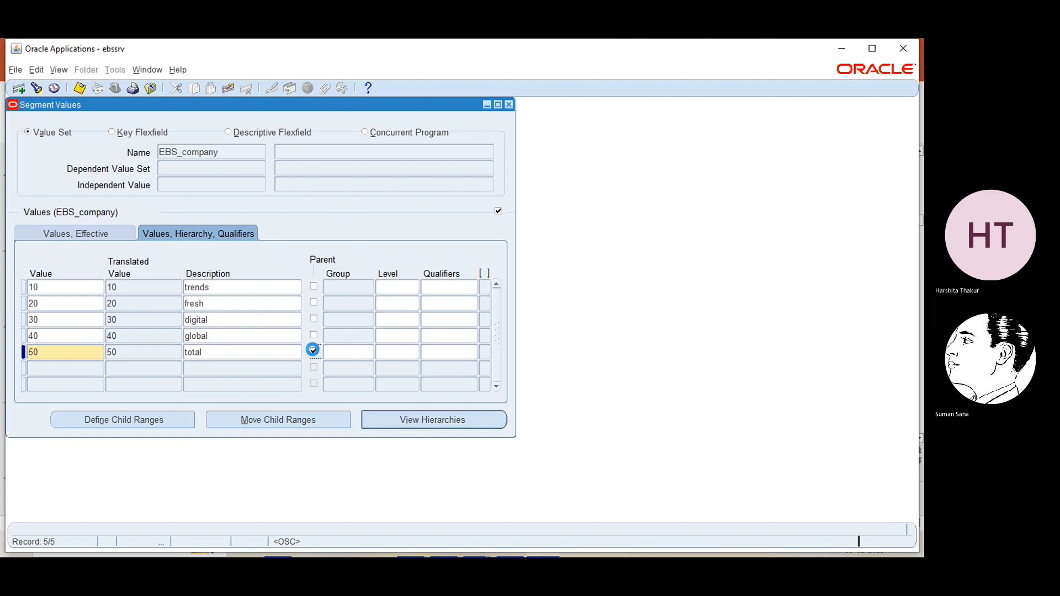
click(314, 350)
click(223, 358)
key(BackSpace)
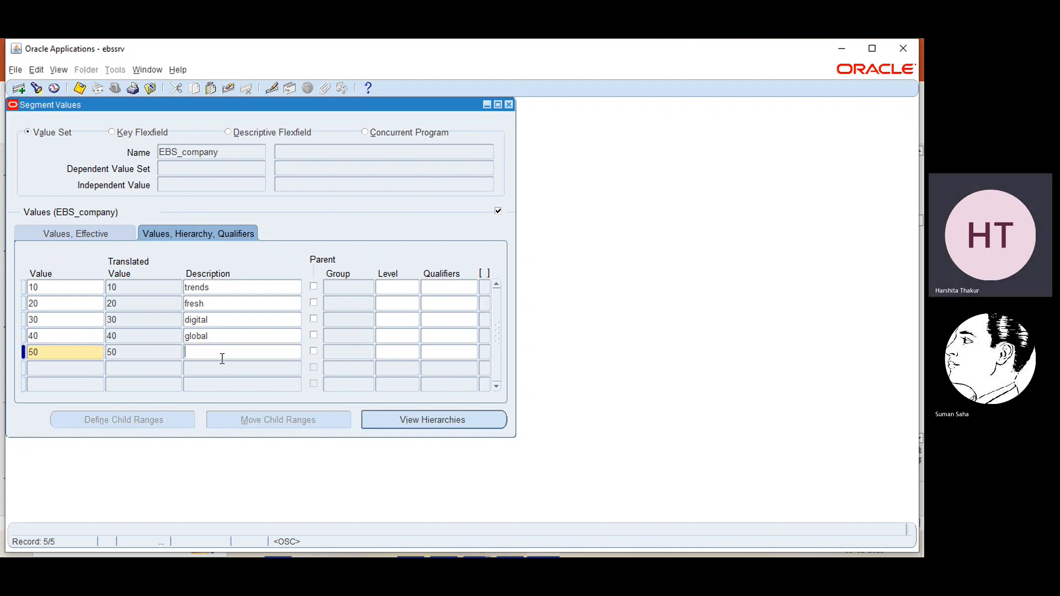
double_click(82, 351)
key(BackSpace)
click(228, 89)
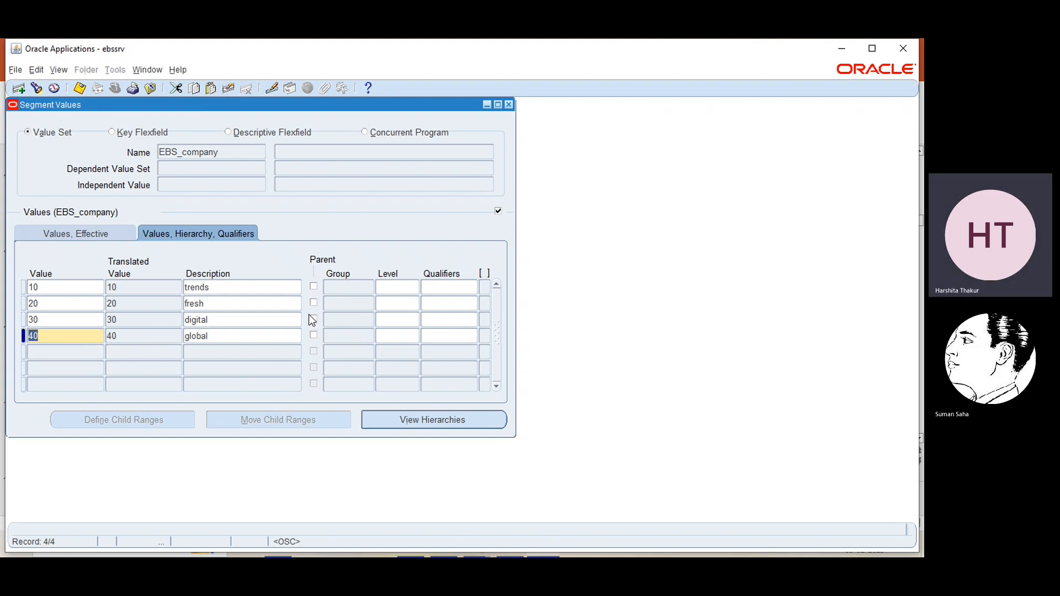
Step: Set the segment qualifiers of company values 10 and 20 to Allow Budgeting Yes and Allow Posting Yes
click(438, 291)
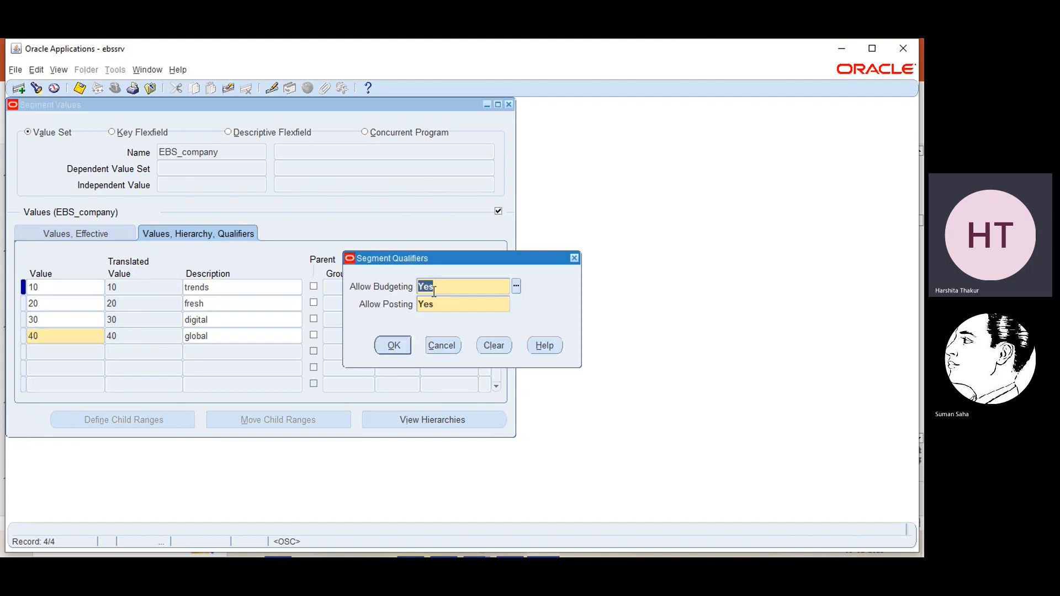
click(393, 345)
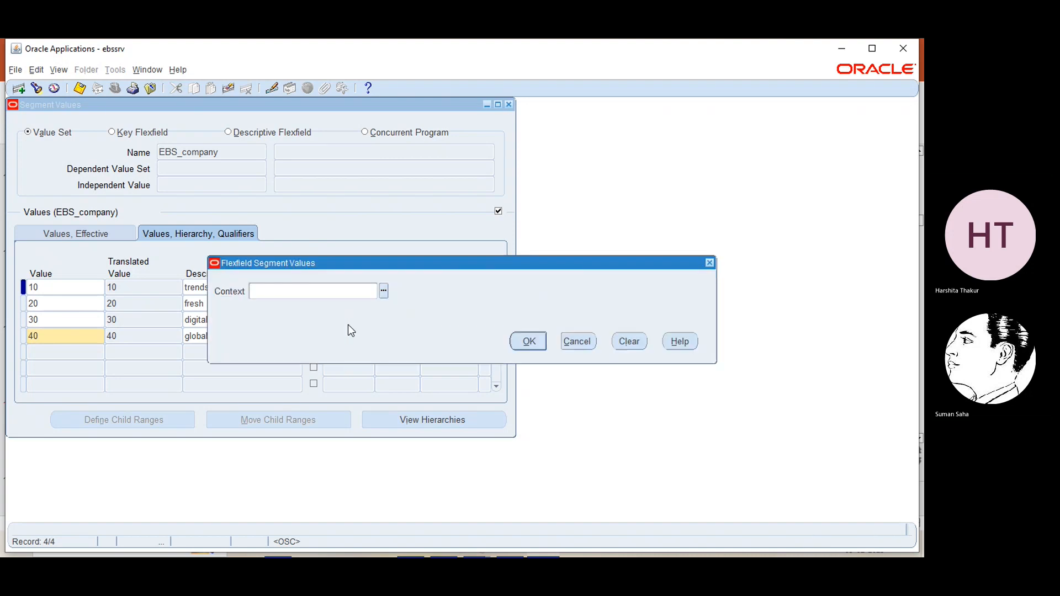
click(528, 342)
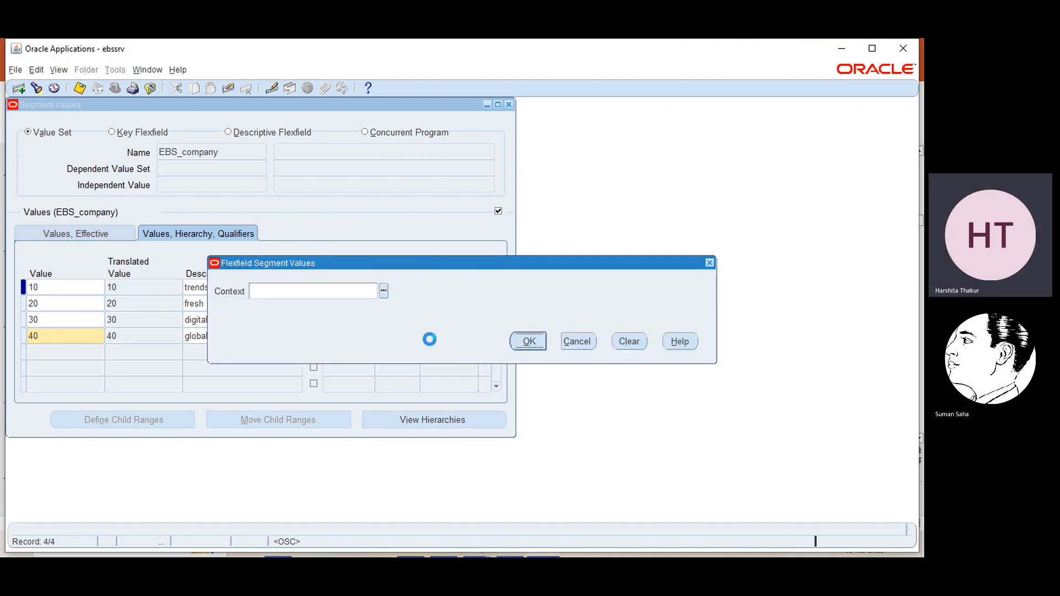
click(446, 305)
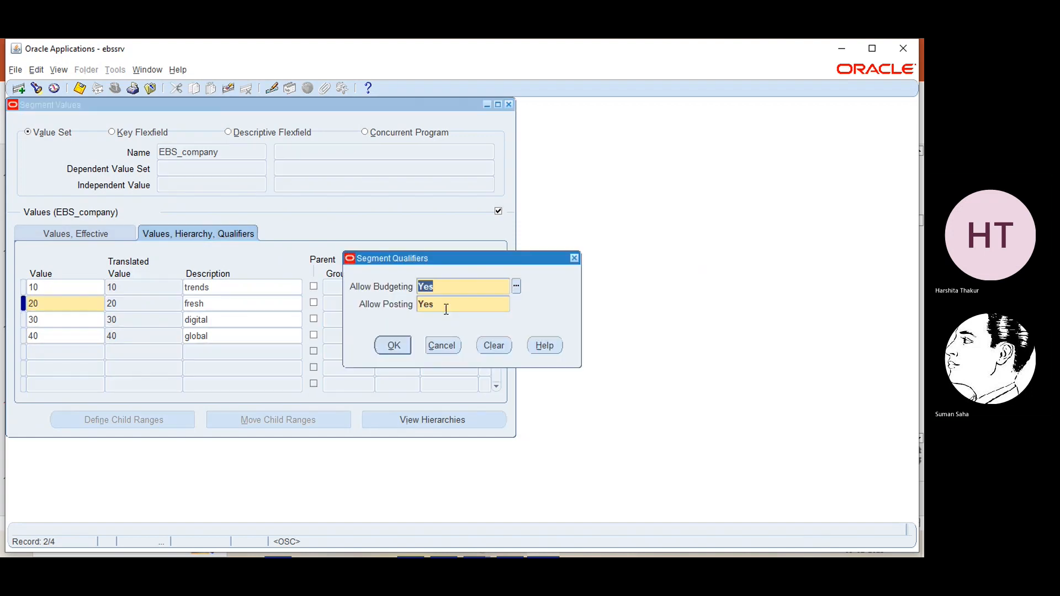
click(399, 347)
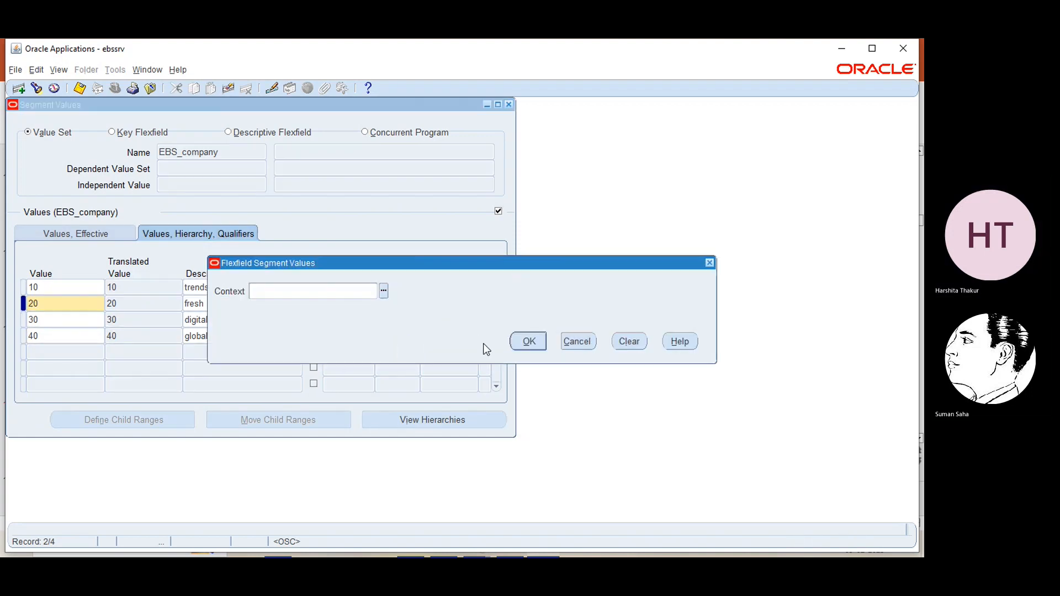
click(529, 341)
Step: Set the segment qualifiers of company values 30 and 40 to Allow Budgeting Yes and Allow Posting Yes
click(457, 326)
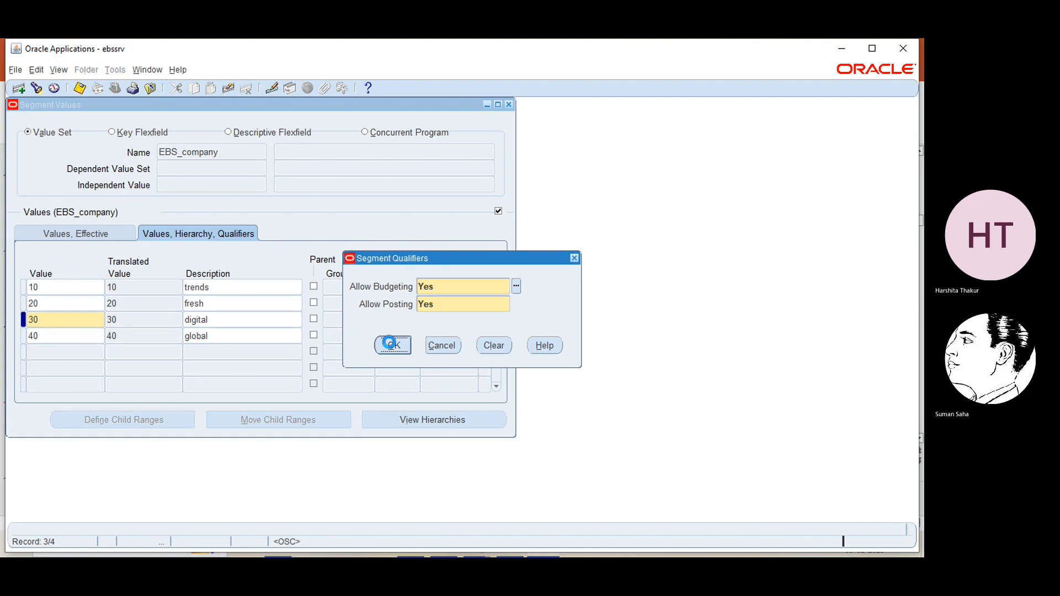
click(528, 342)
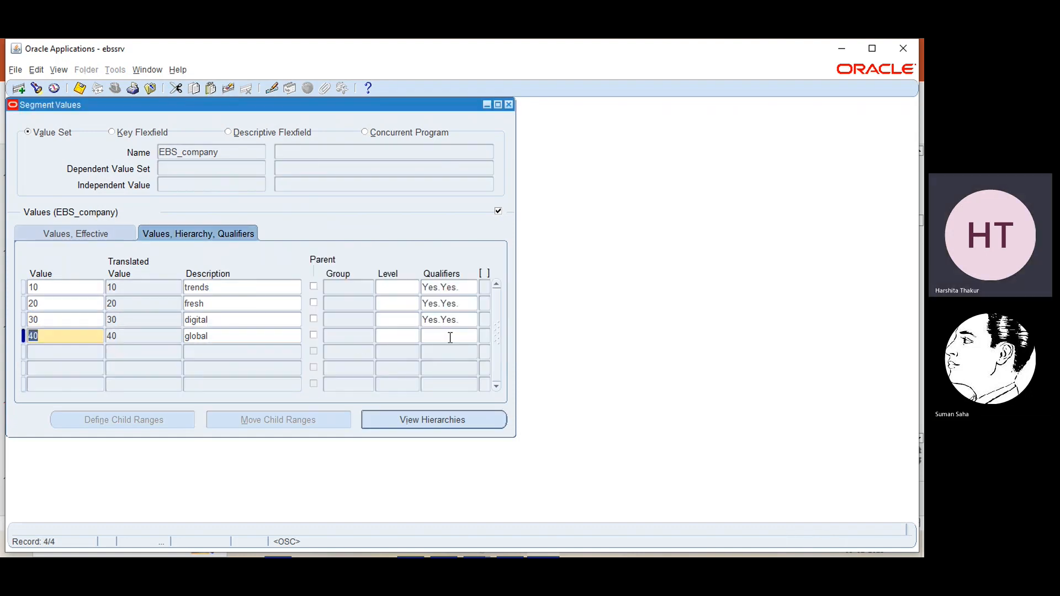
click(449, 336)
click(393, 345)
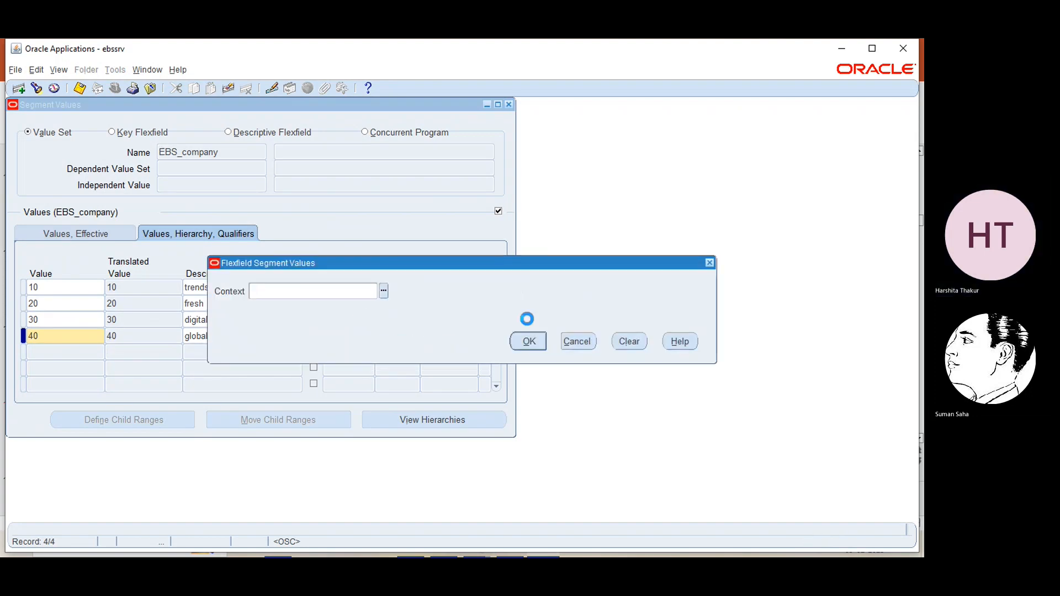
click(524, 343)
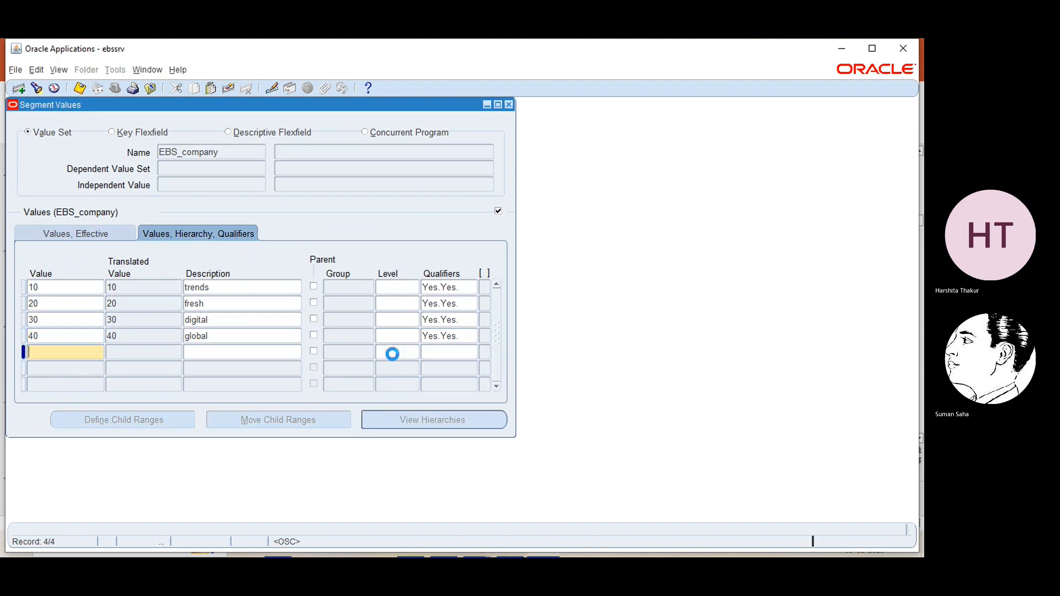
Step: Save the EBS_company values without the blank fifth record, and close the segment values form, acknowledging the note
click(67, 235)
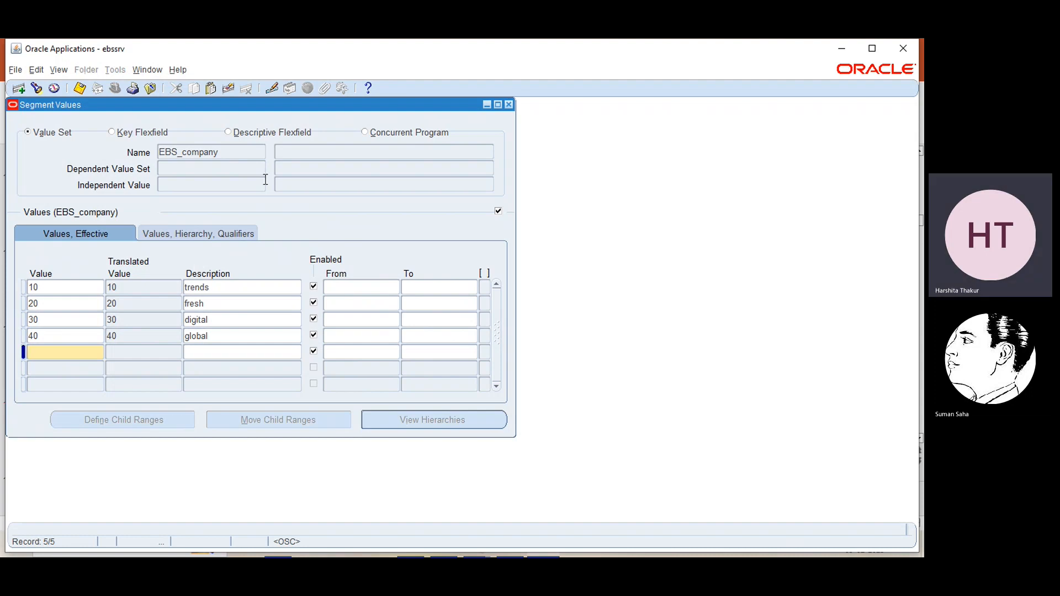
click(227, 88)
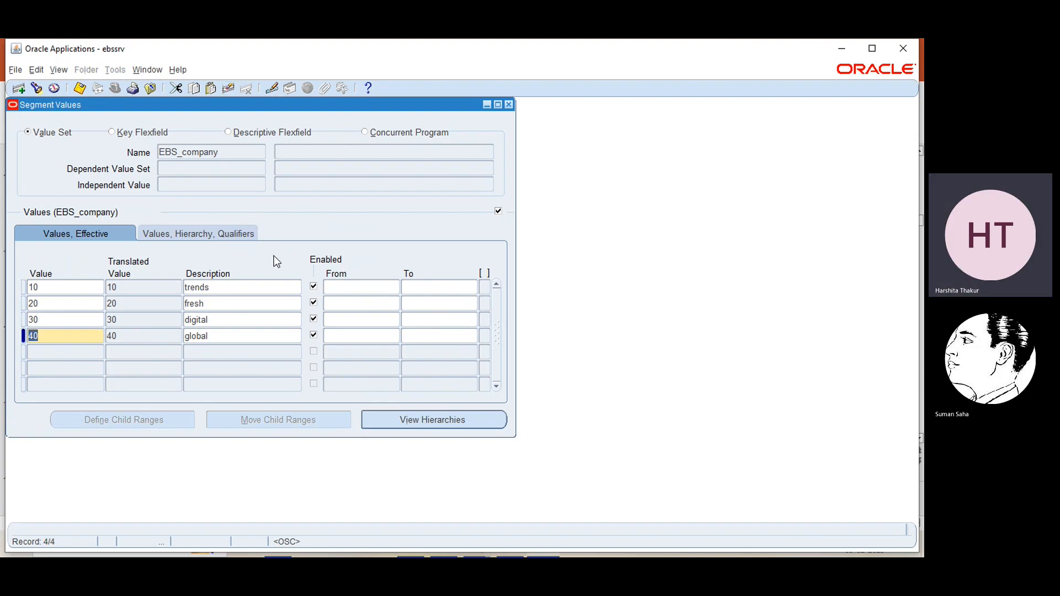
key(ctrl+s)
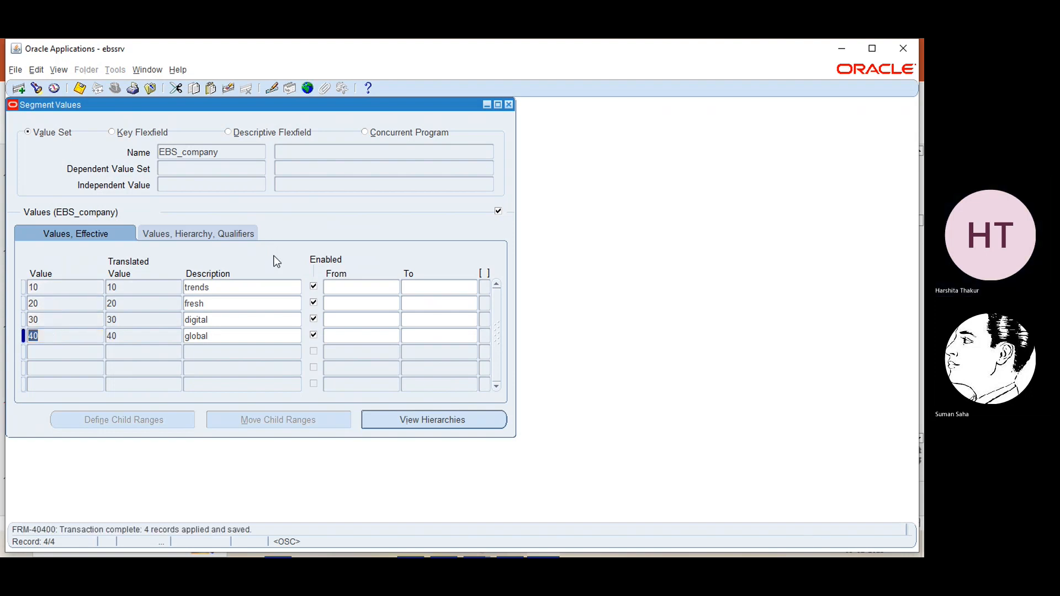
click(509, 105)
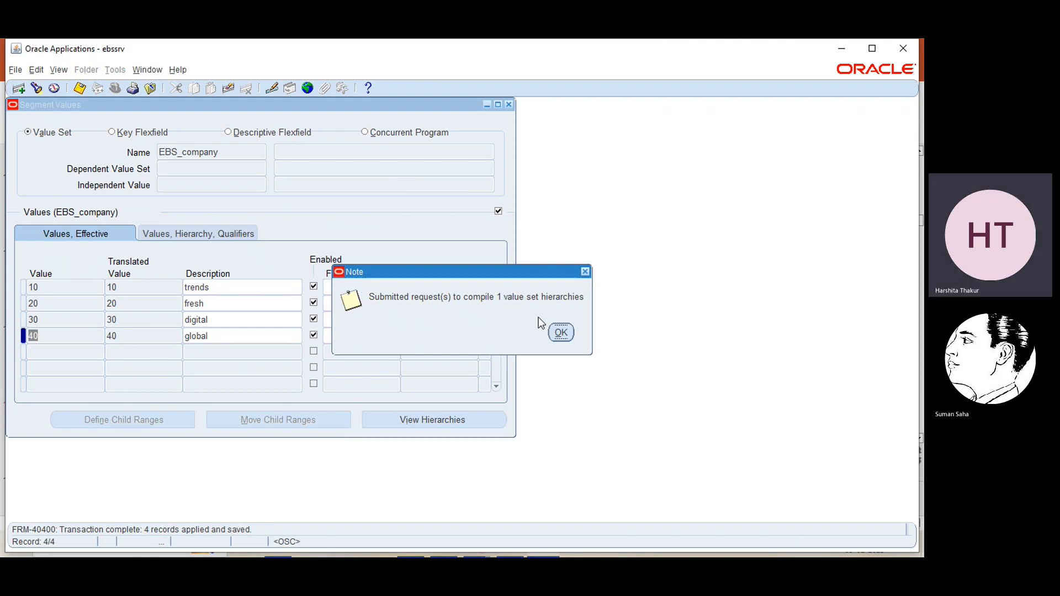
click(561, 333)
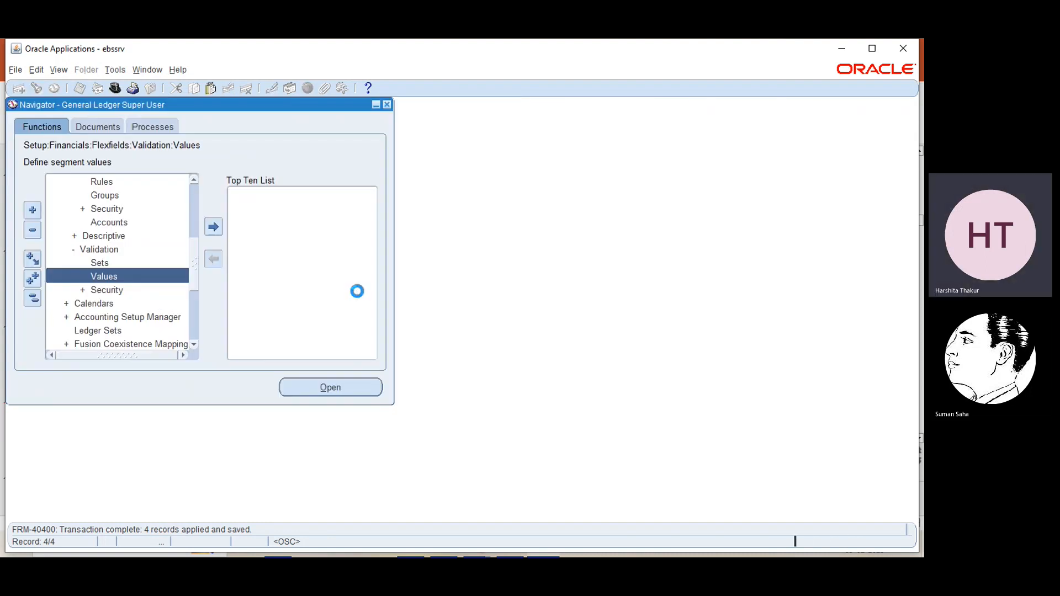
Step: Find all own concurrent requests, refresh them until the value set hierarchy compilation has completed, and close the list
click(59, 70)
click(84, 241)
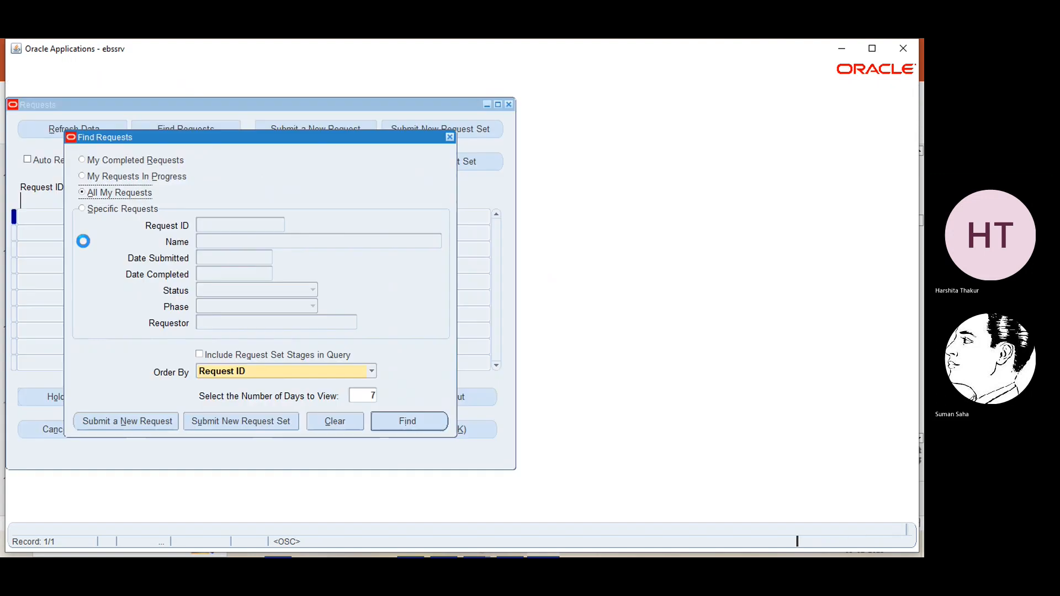
click(404, 421)
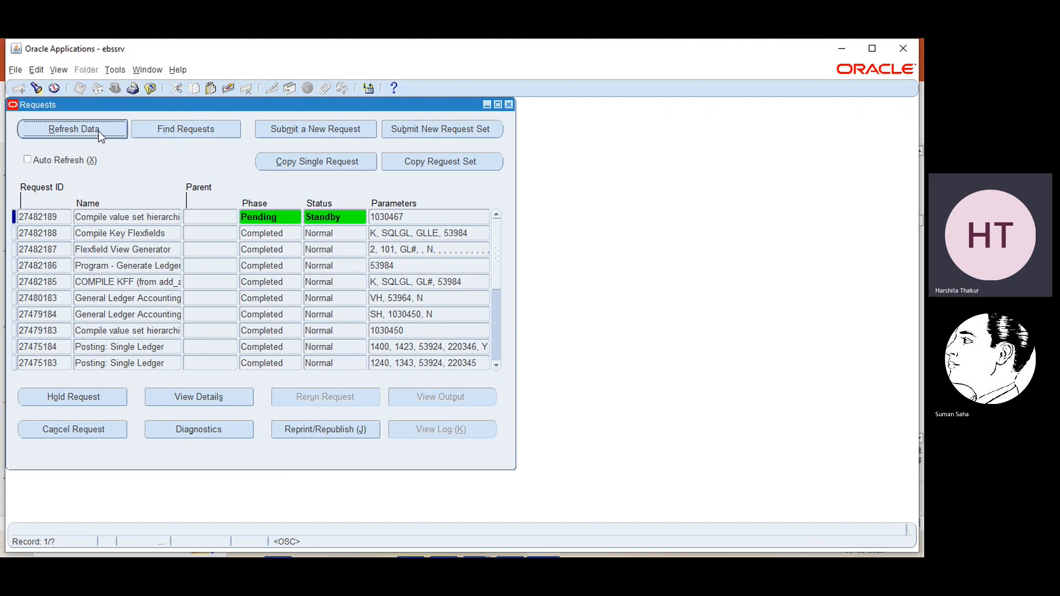
click(98, 131)
click(99, 132)
click(98, 134)
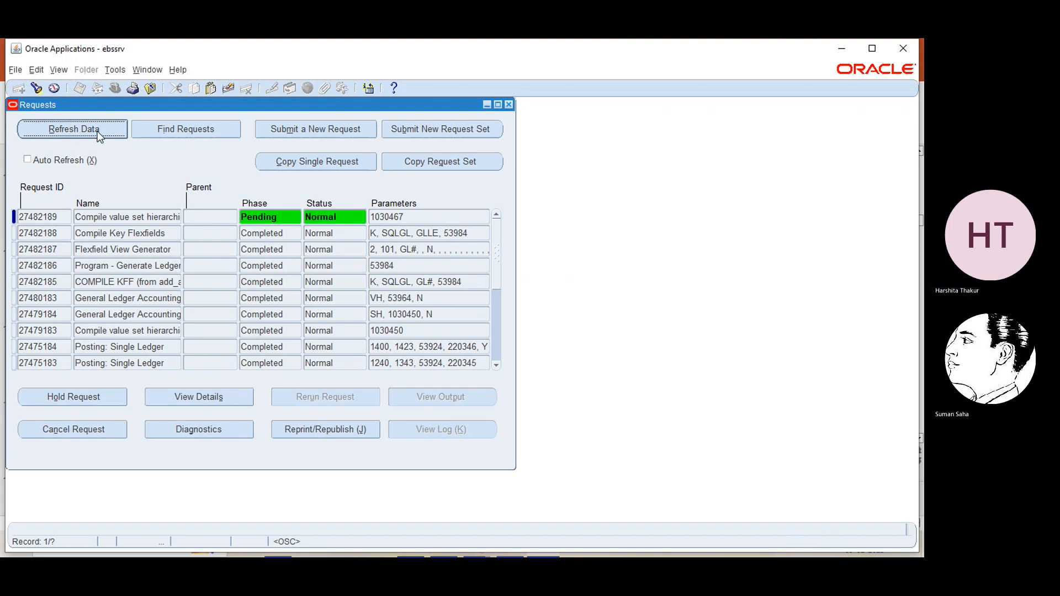
click(98, 134)
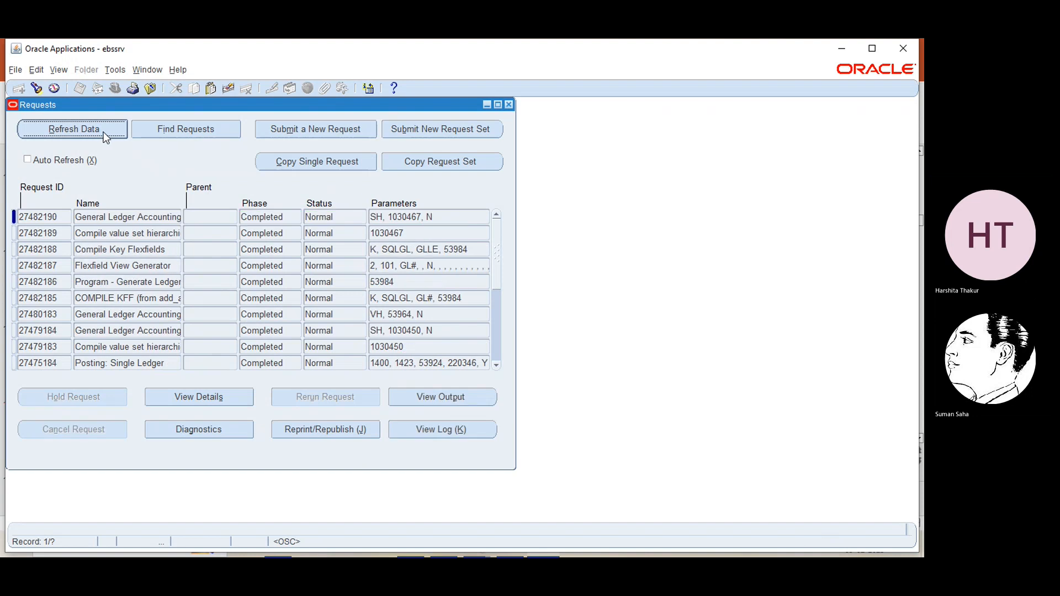
click(508, 105)
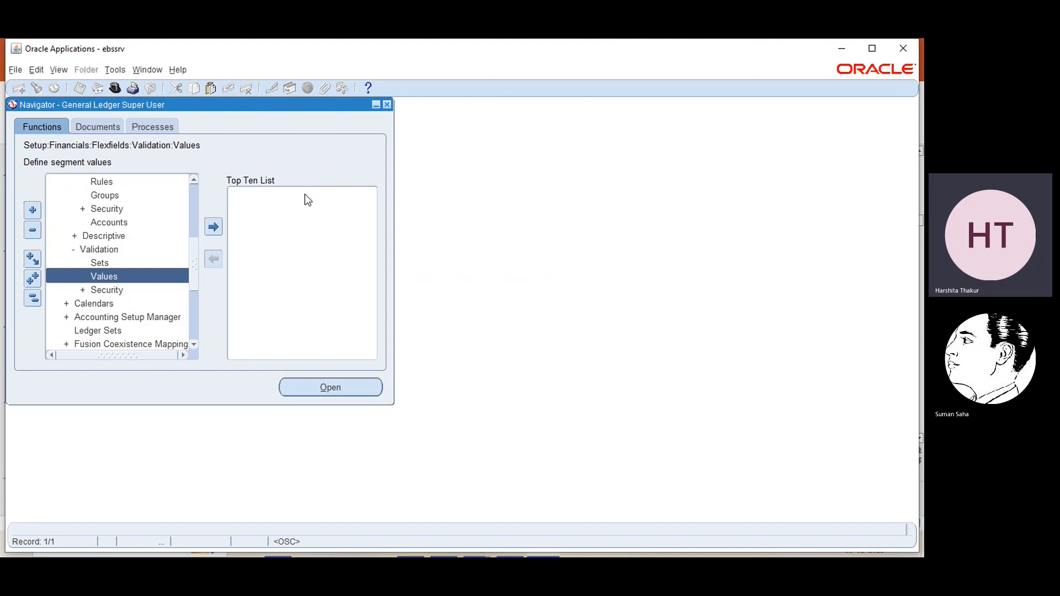
Step: Open the segment values of the EBS_department value set, searching the value sets for %ebs
click(327, 384)
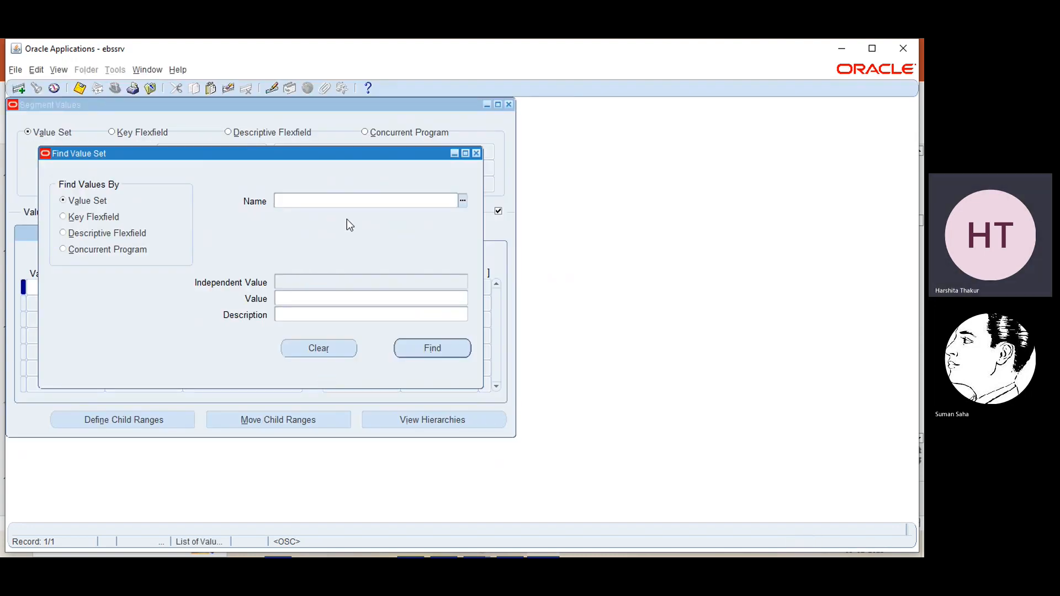
click(463, 203)
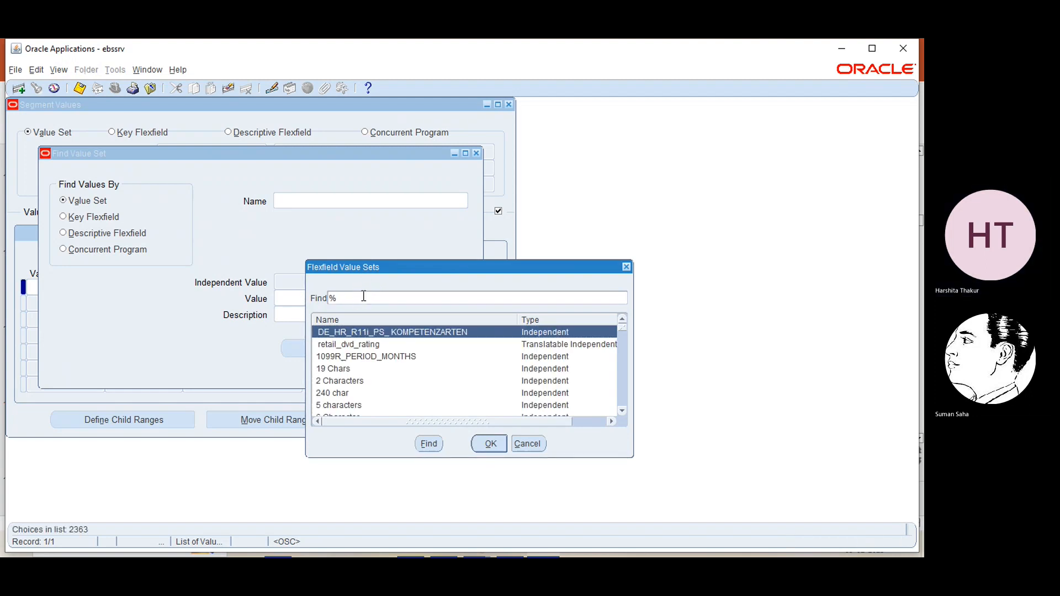
text(ebs)
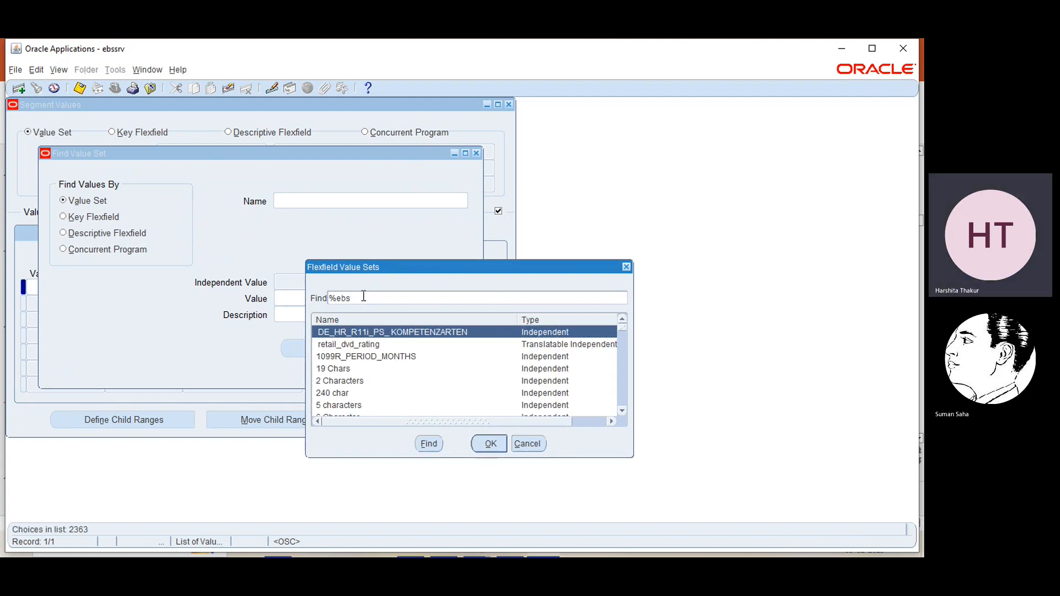
click(430, 445)
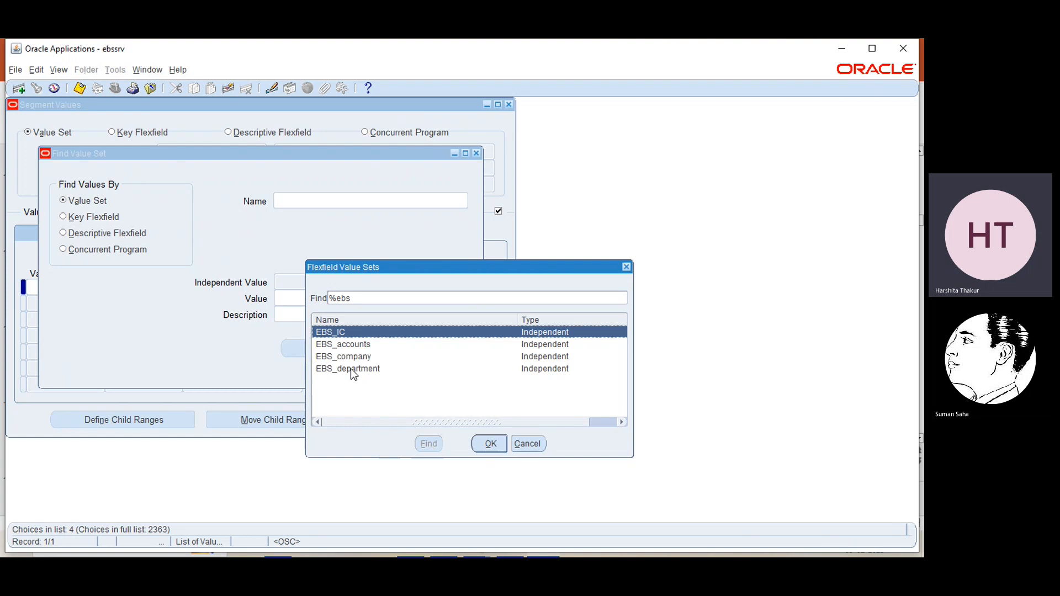
click(353, 369)
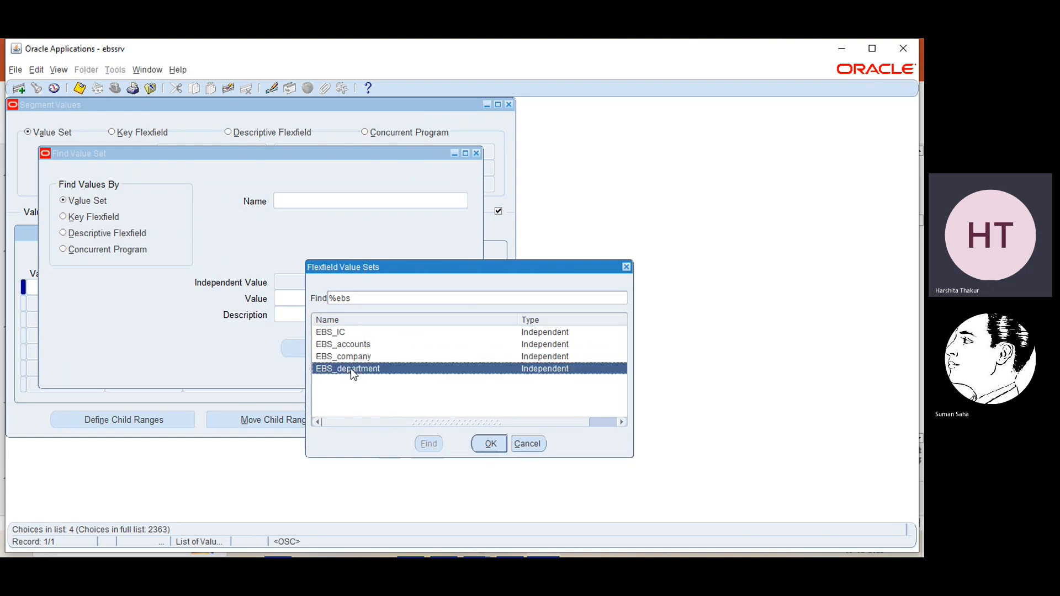
click(501, 448)
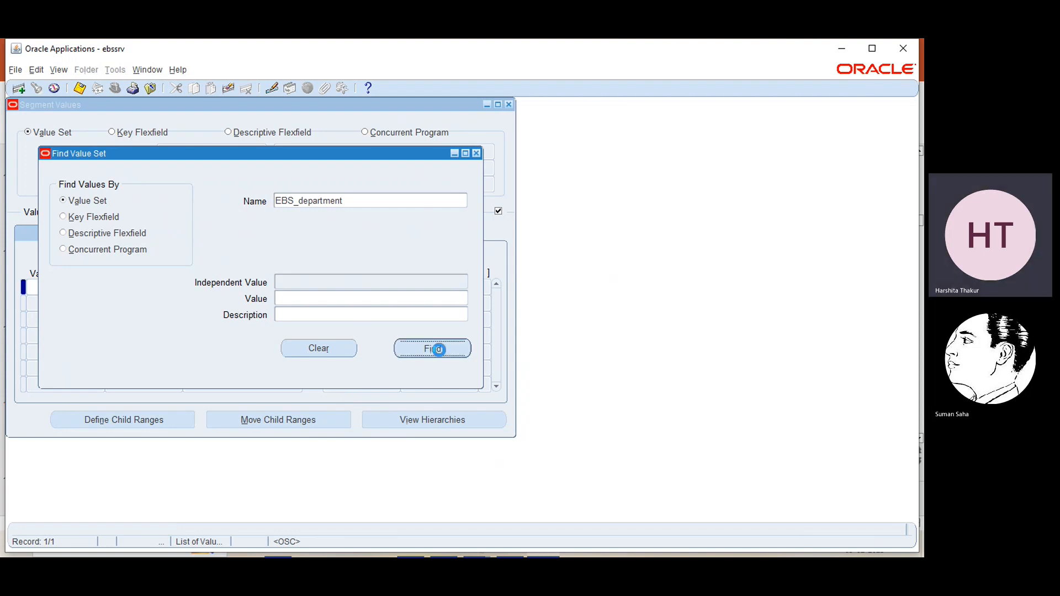
click(435, 348)
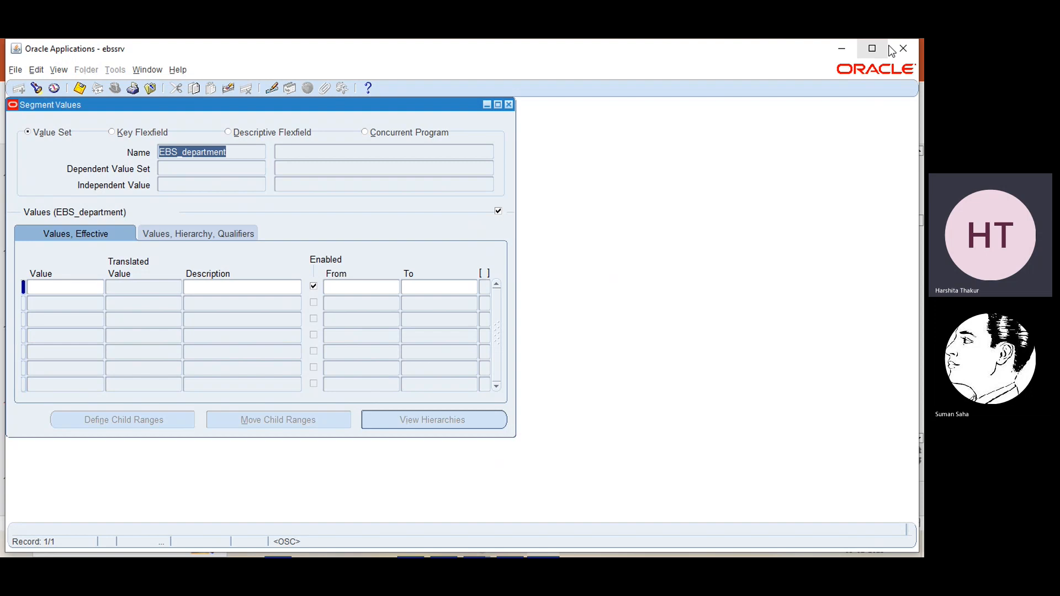
Step: Add value 000 with the description HR to the EBS_department value set, following the PowerPoint chart of accounts slide
click(852, 41)
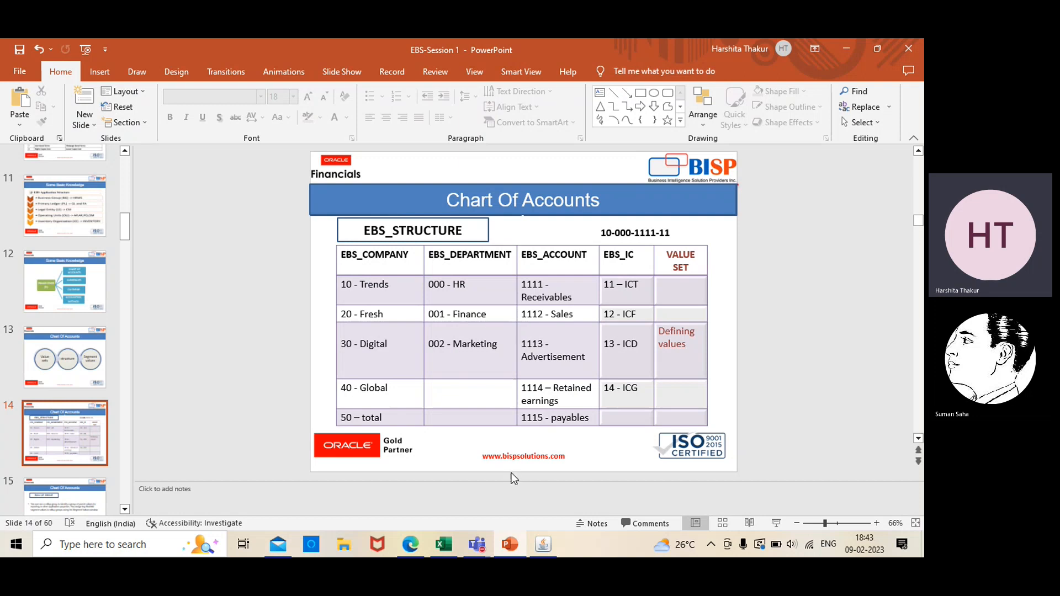
click(542, 545)
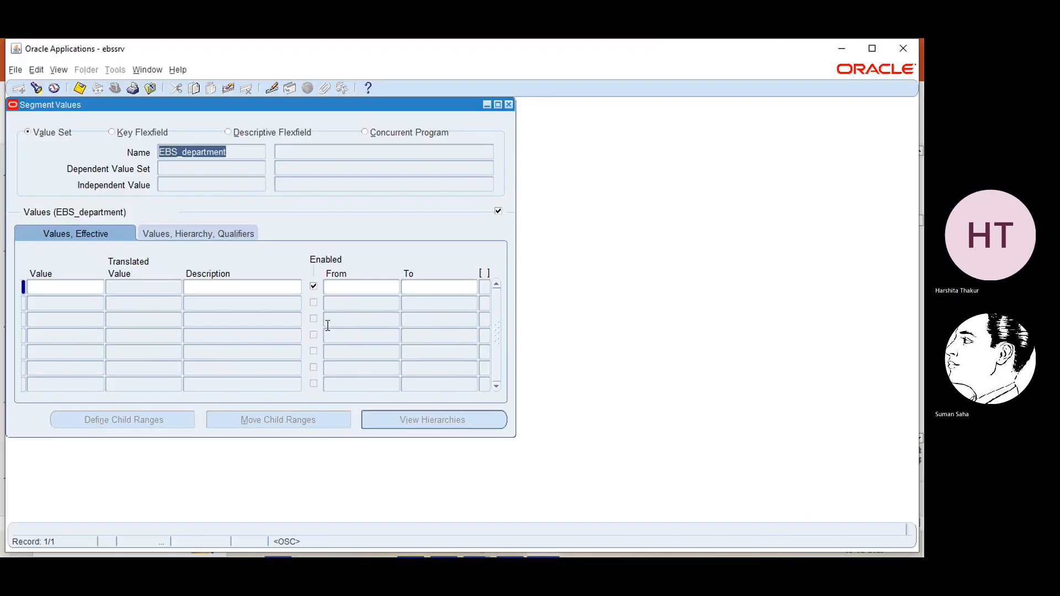
click(53, 287)
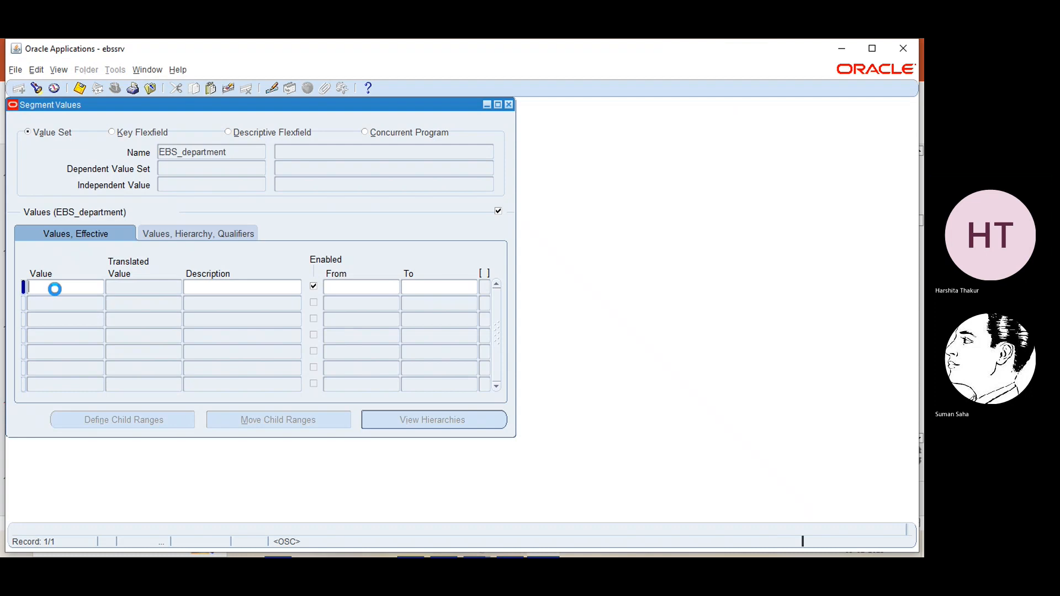
text(000)
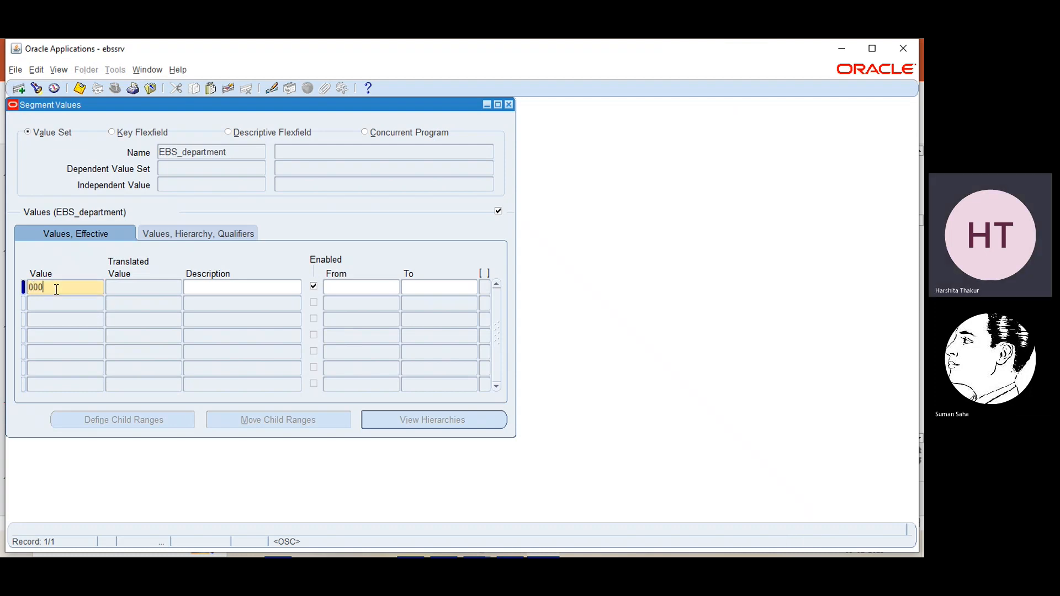
click(215, 287)
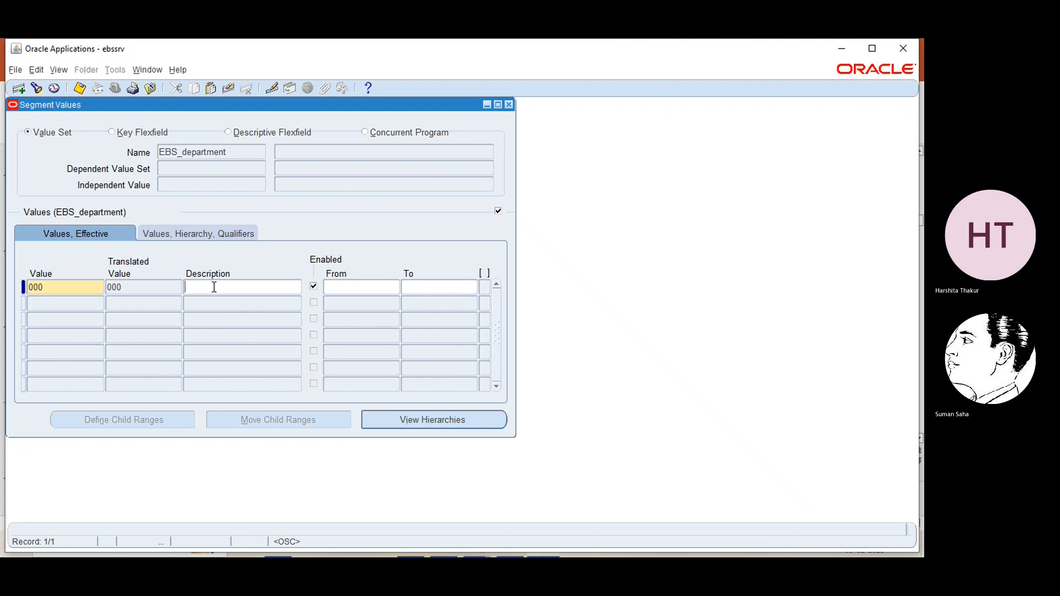
text(HR)
Step: Add value 001 with the description Finance to the EBS_department value set
click(78, 304)
text(001)
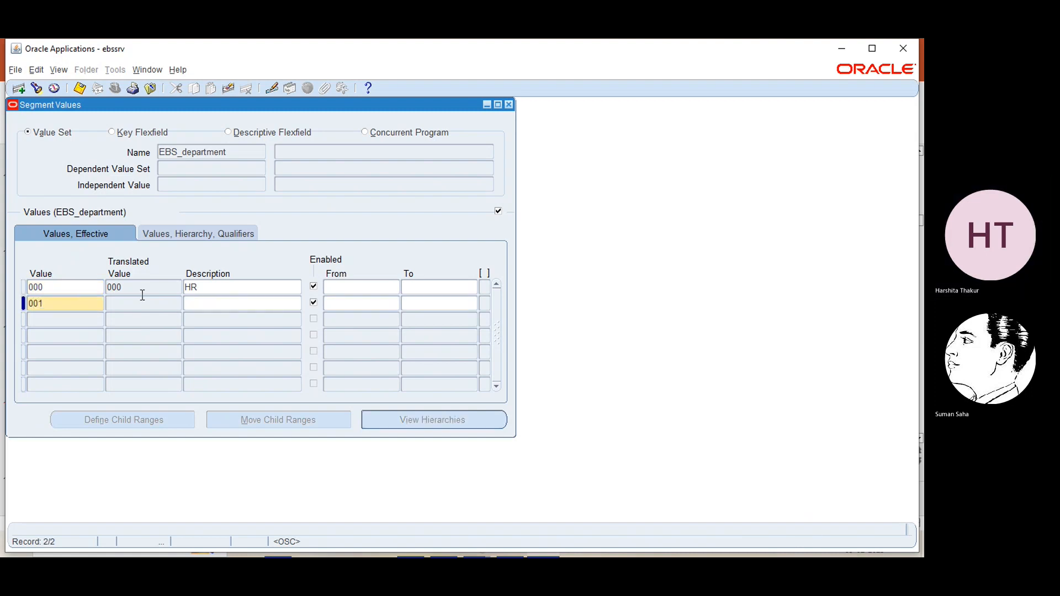
click(198, 304)
text(Fi)
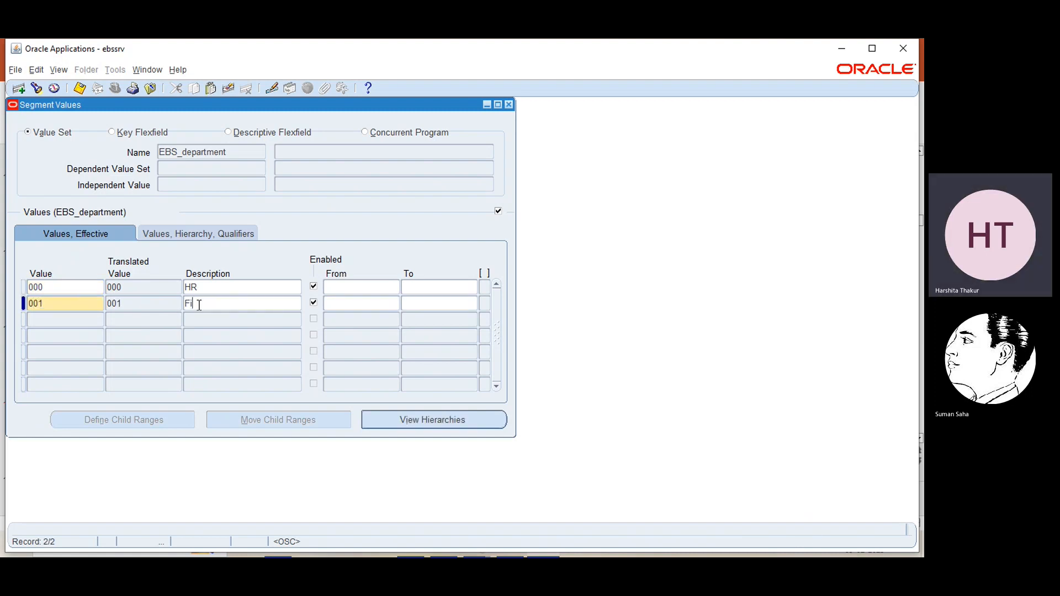
text(nance)
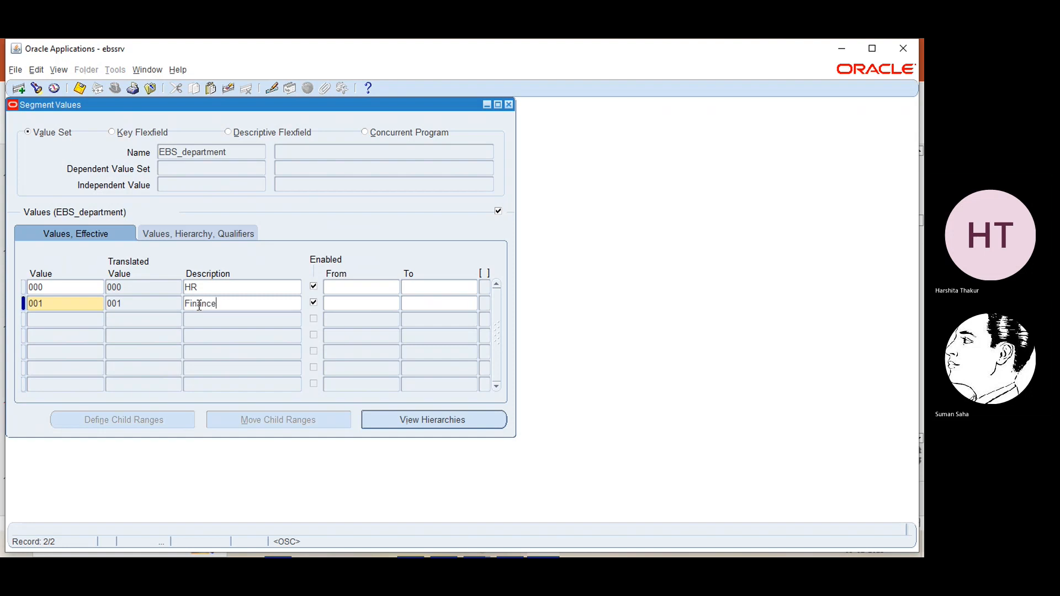
Step: Add segment value 002 with the description marketing to the EBS_department value set
click(95, 322)
text(002)
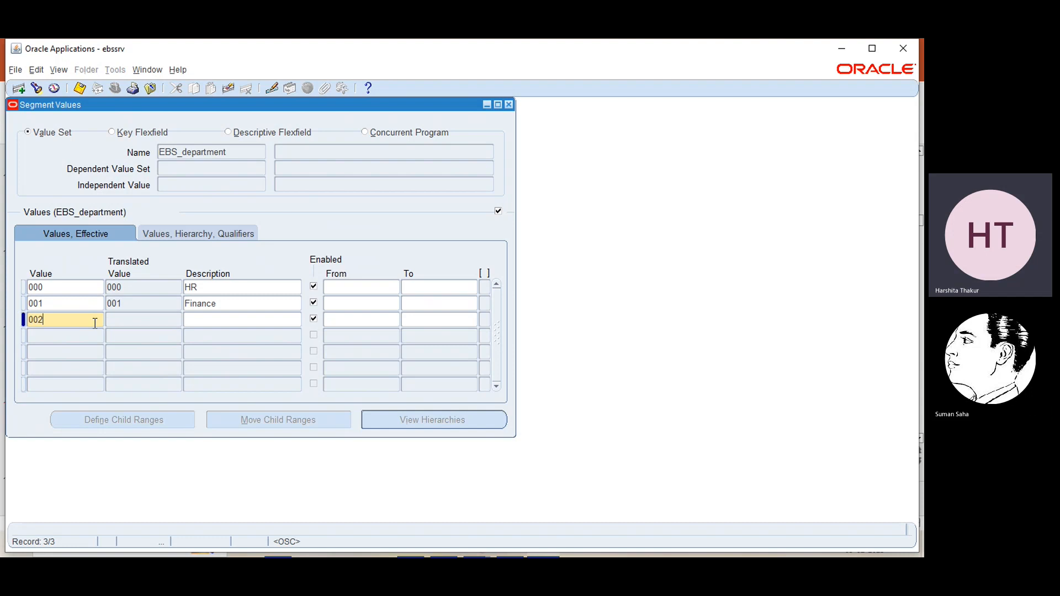
click(218, 319)
text(ma)
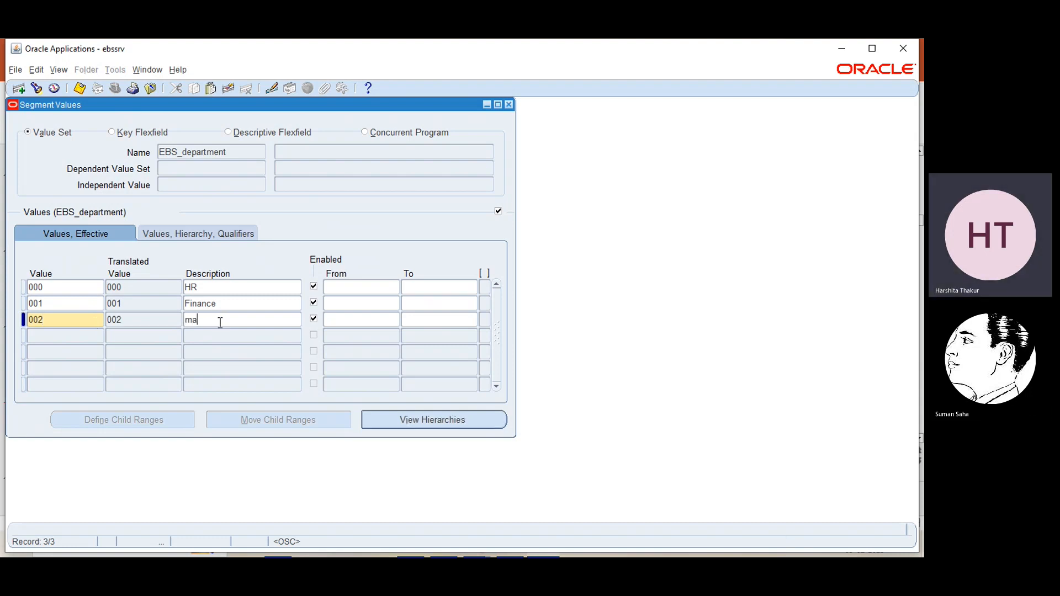
text(rketin)
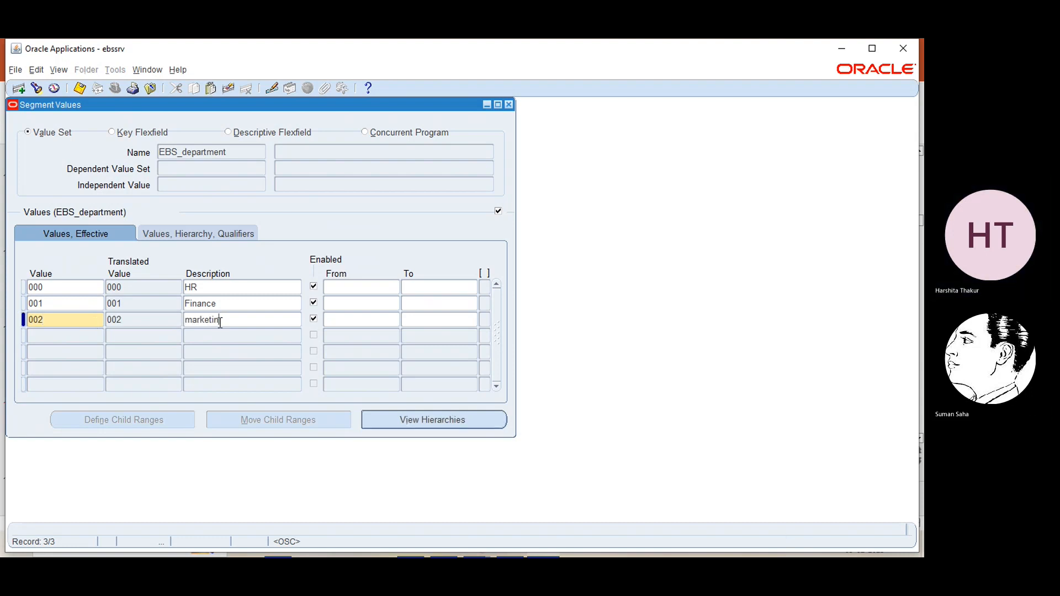
text(g)
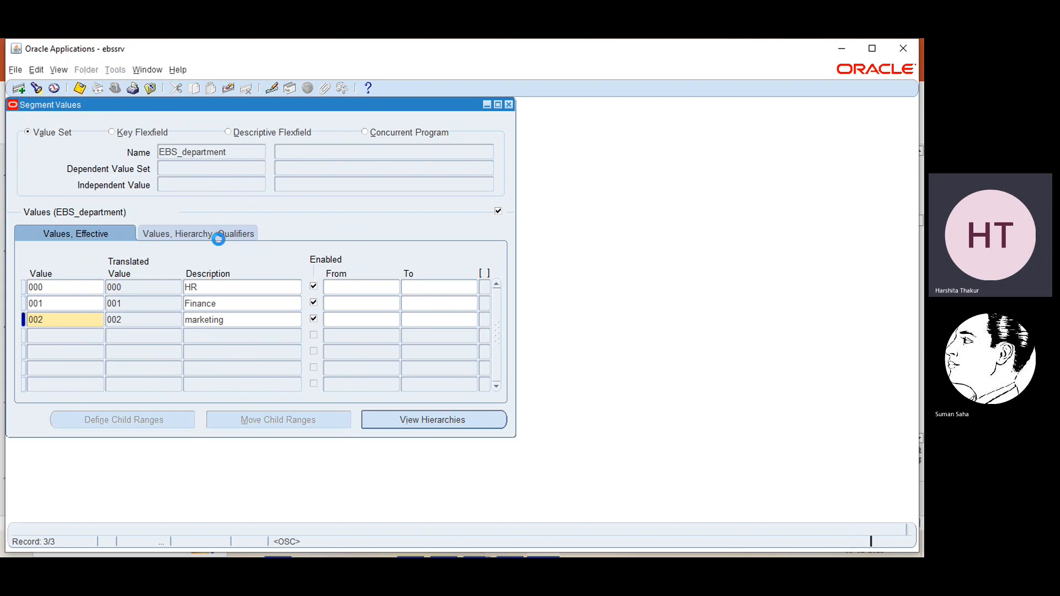
Step: Assign the segment qualifiers Allow Budgeting Yes and Allow Posting Yes to the HR, Finance and marketing values, leaving their context blank
click(219, 237)
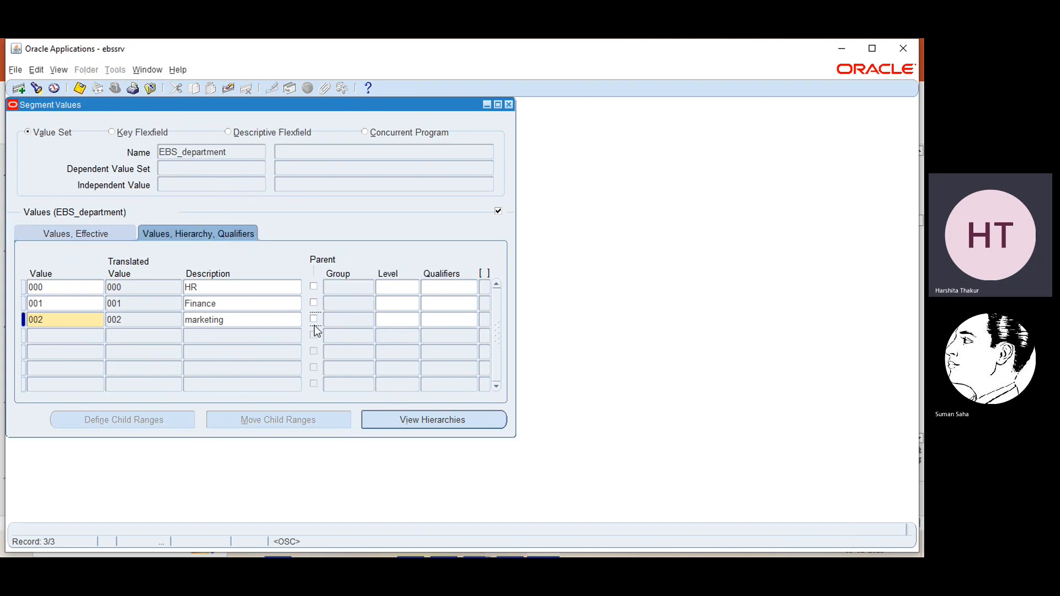
click(460, 288)
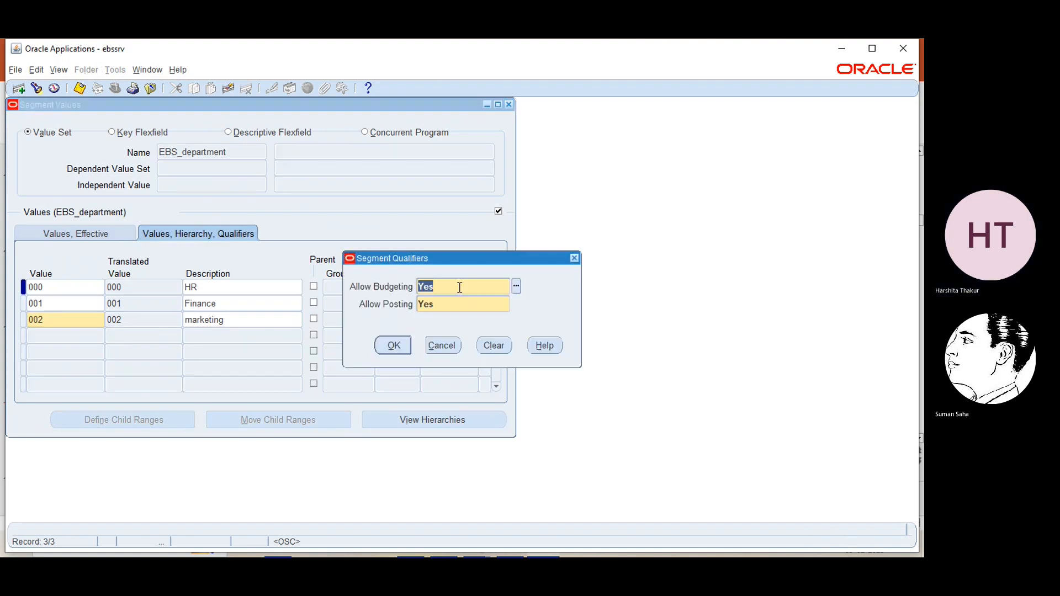
click(392, 345)
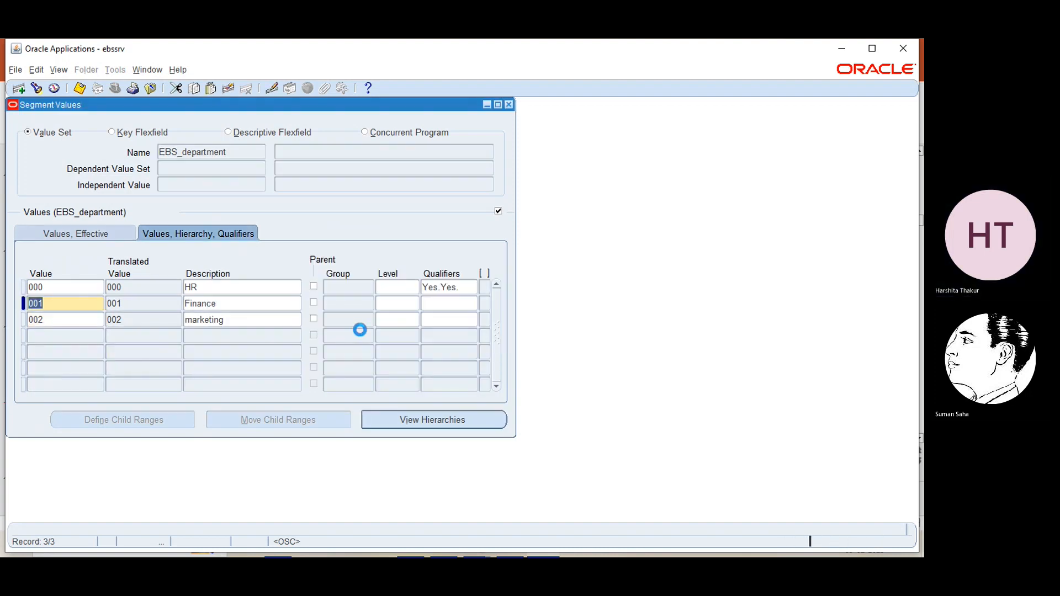
click(442, 304)
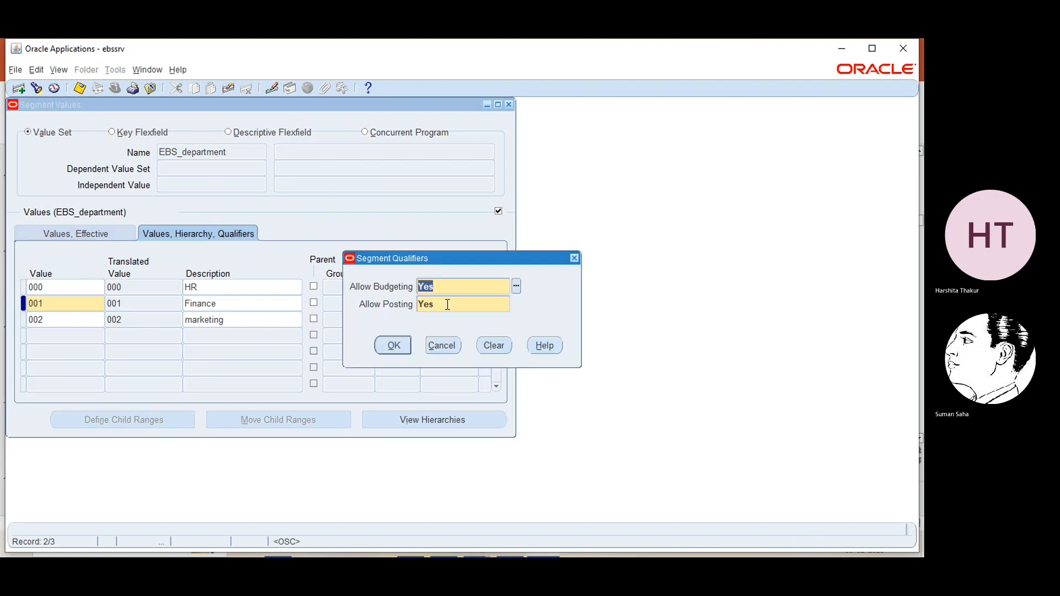
click(392, 345)
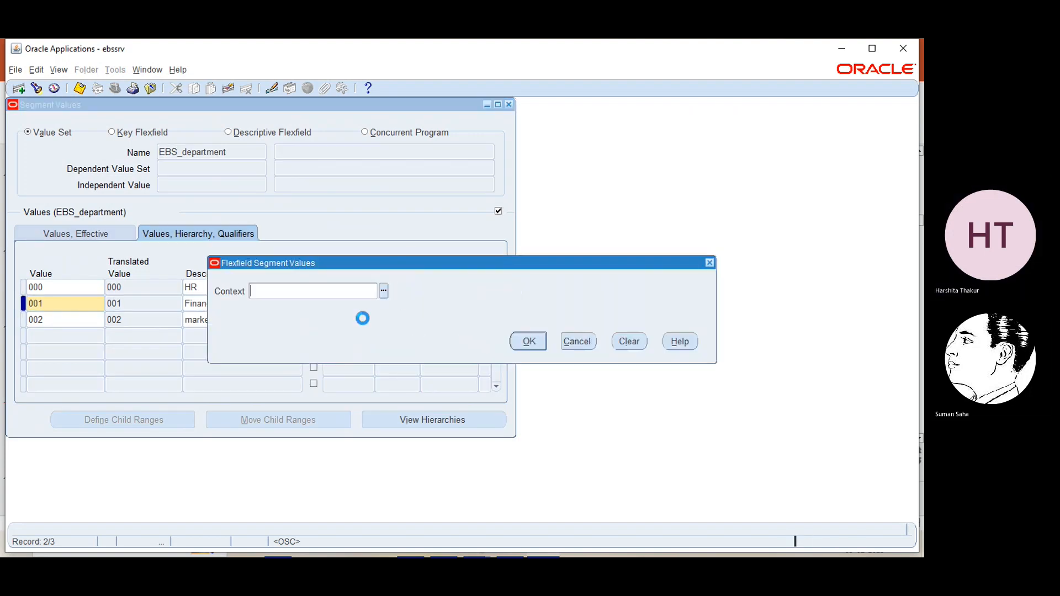
click(525, 343)
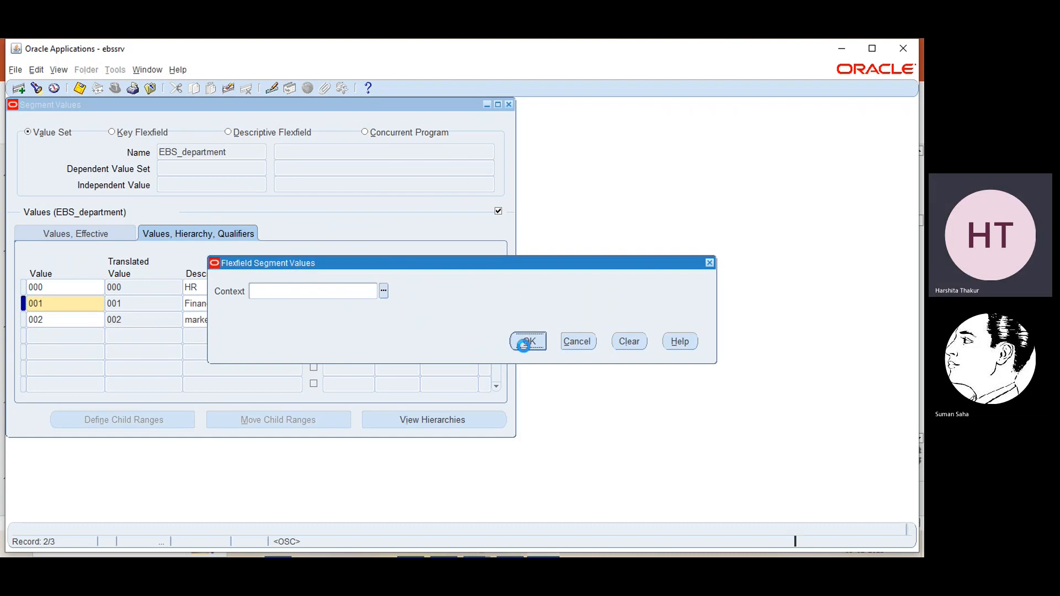
click(438, 321)
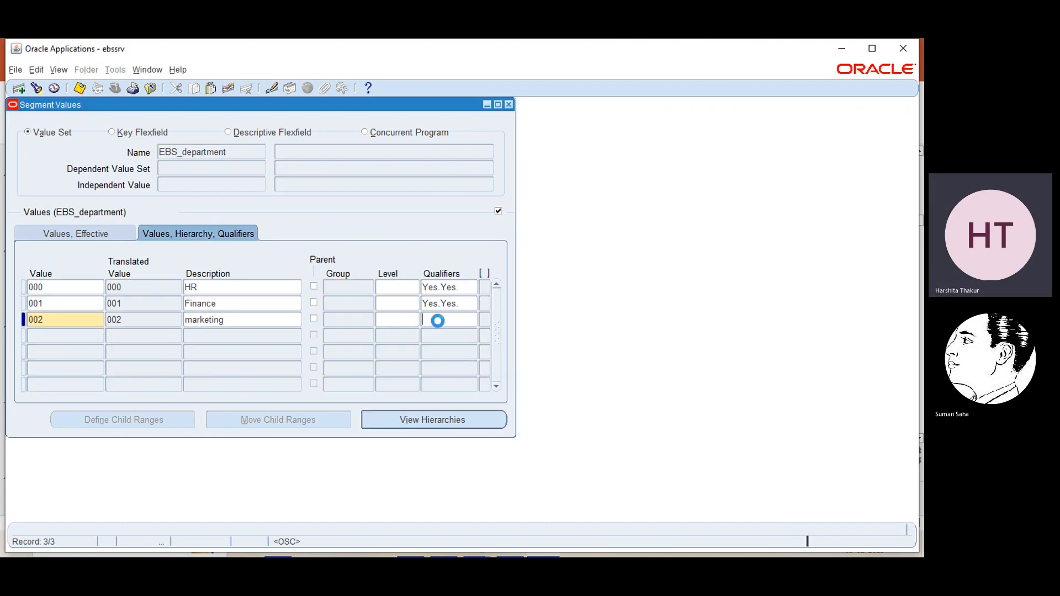
click(388, 346)
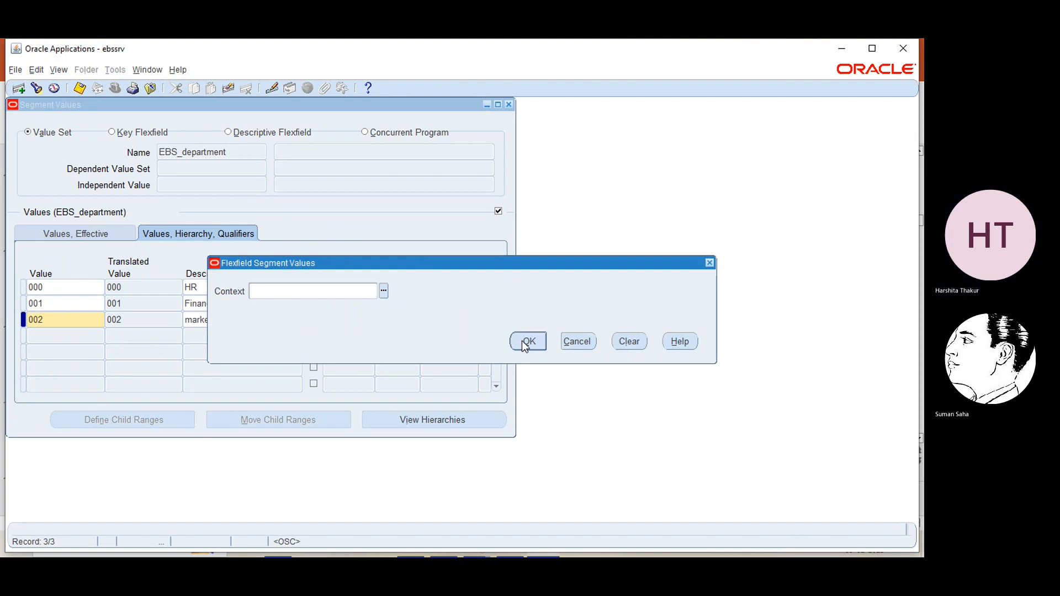
click(527, 342)
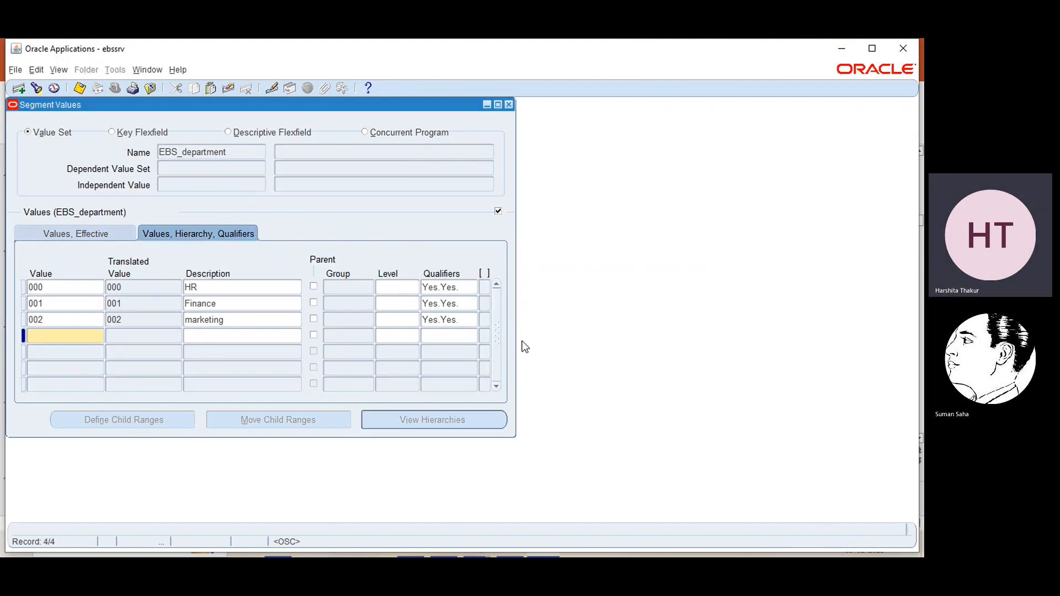
Step: Clear the empty fourth record and save the EBS_department values, acknowledging the hierarchy compile note
click(226, 90)
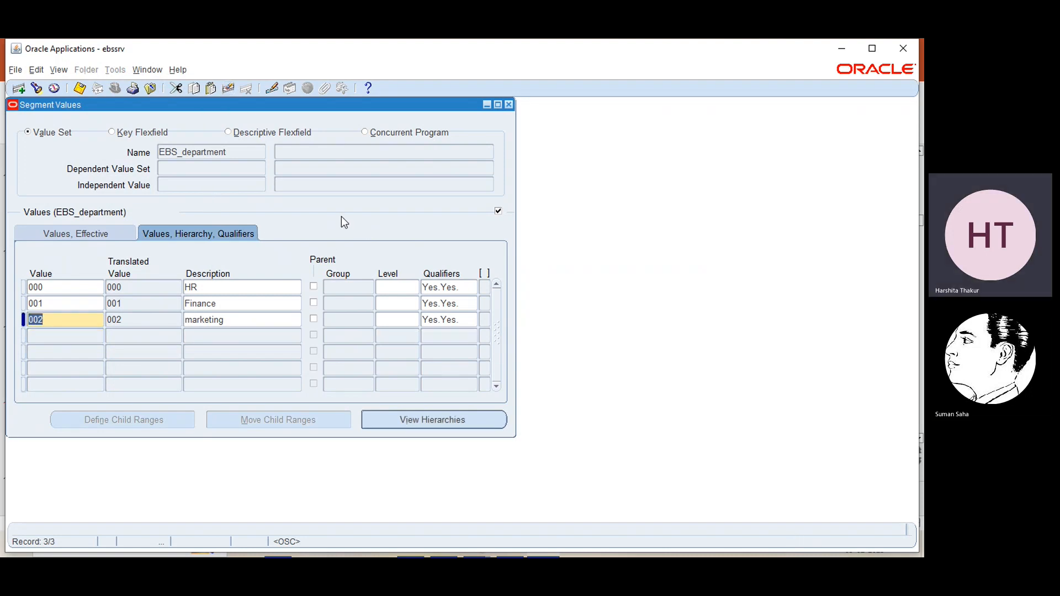
key(ctrl+s)
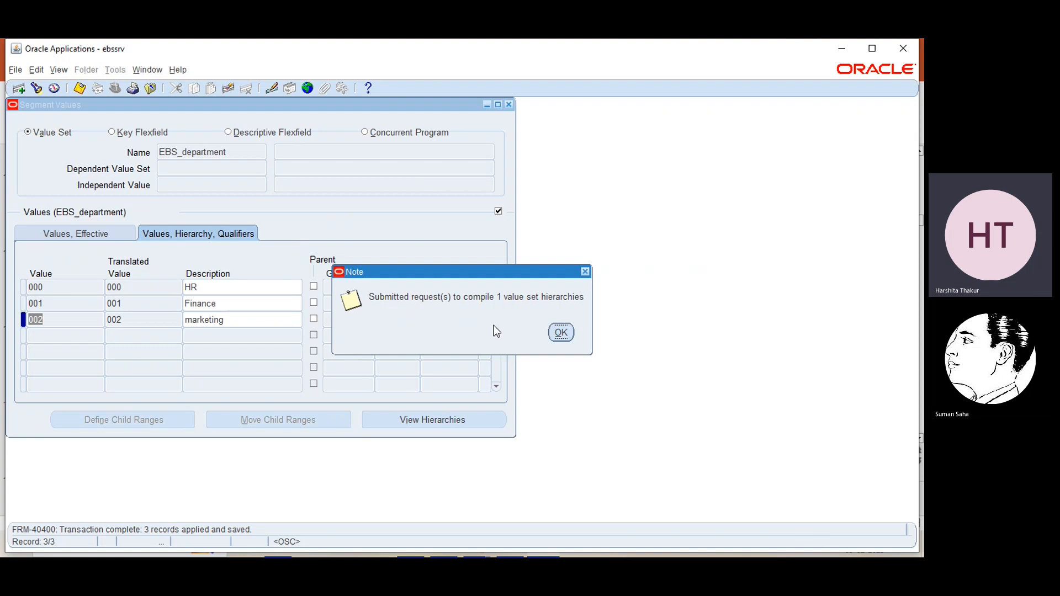
click(562, 333)
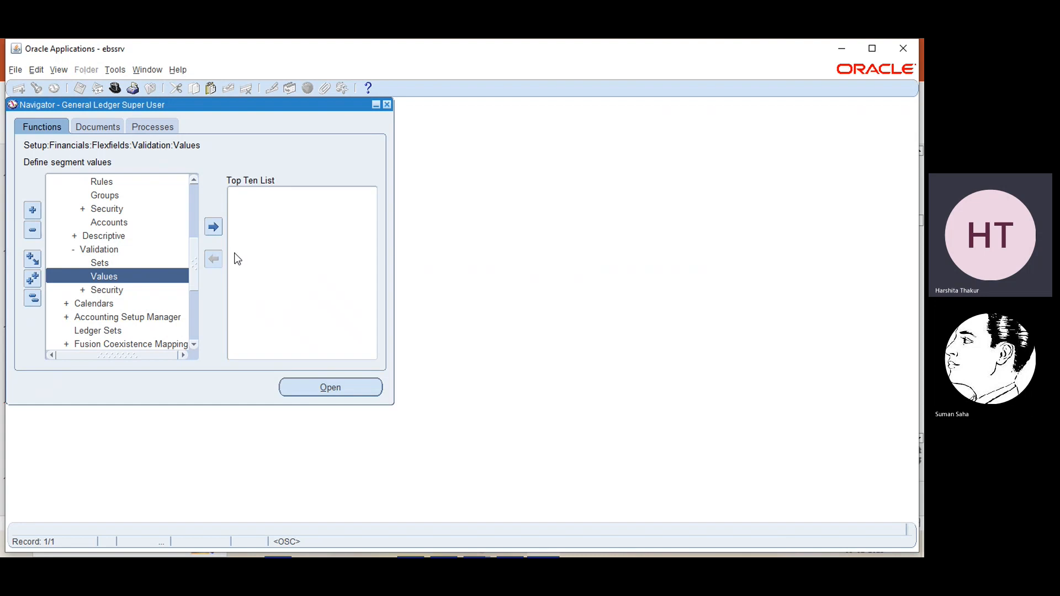
Step: Open the segment values of the EBS_accounts value set, searching the value sets for %ebs
click(331, 387)
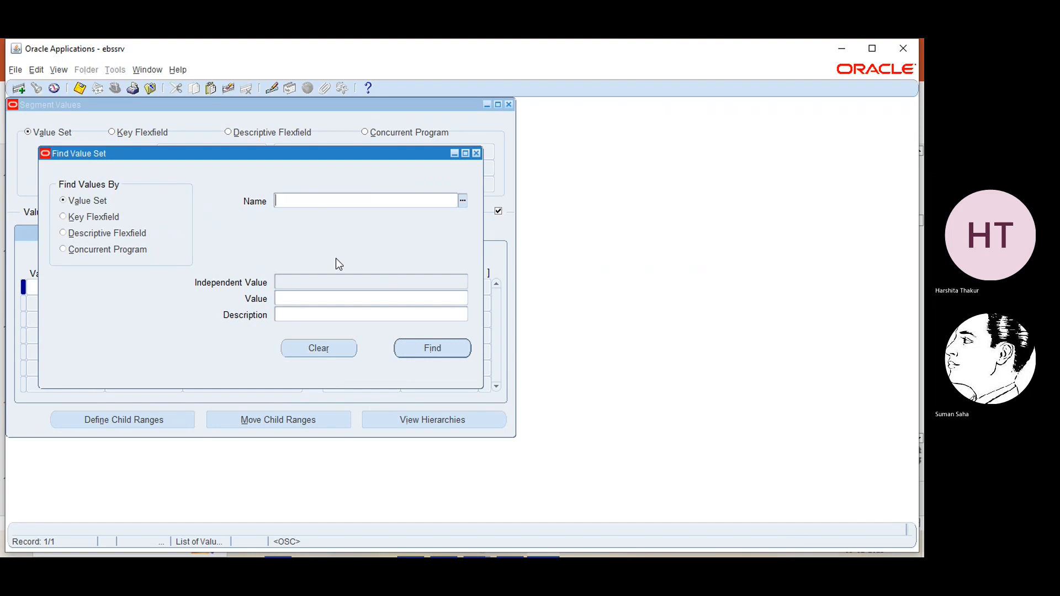
click(463, 201)
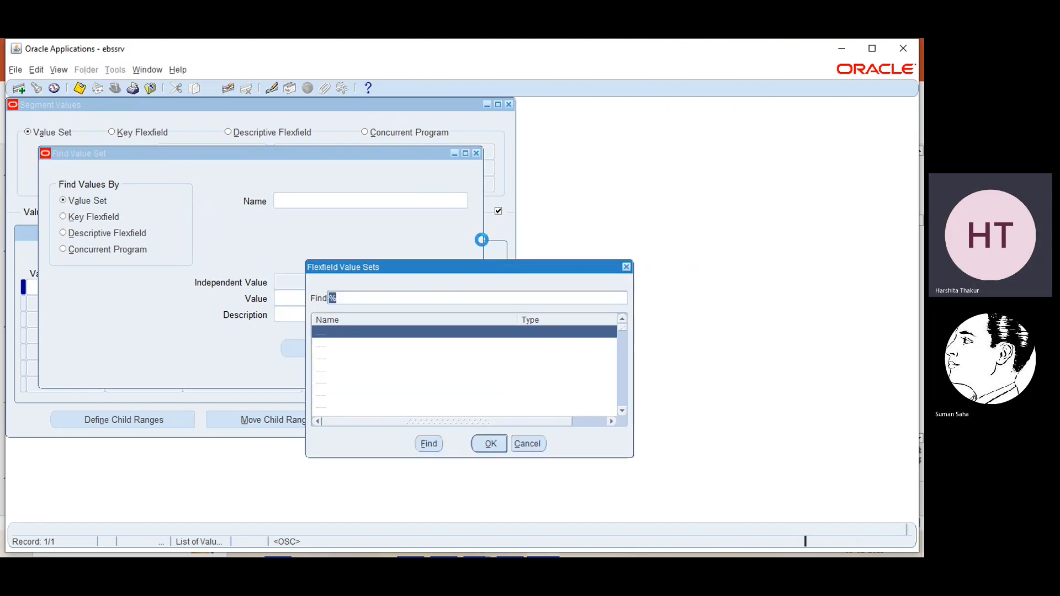
click(397, 299)
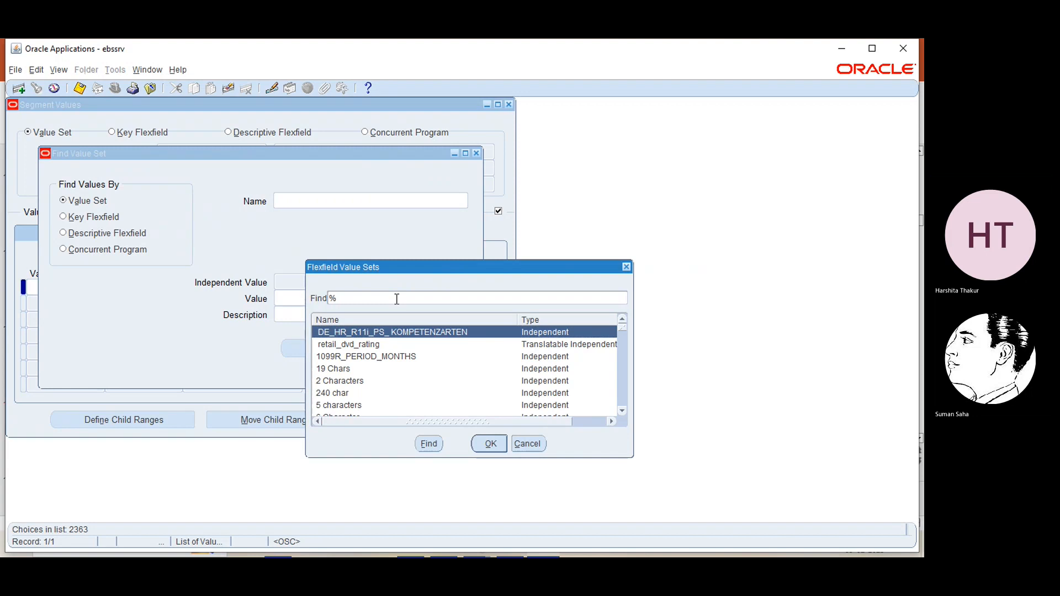
text(ebs)
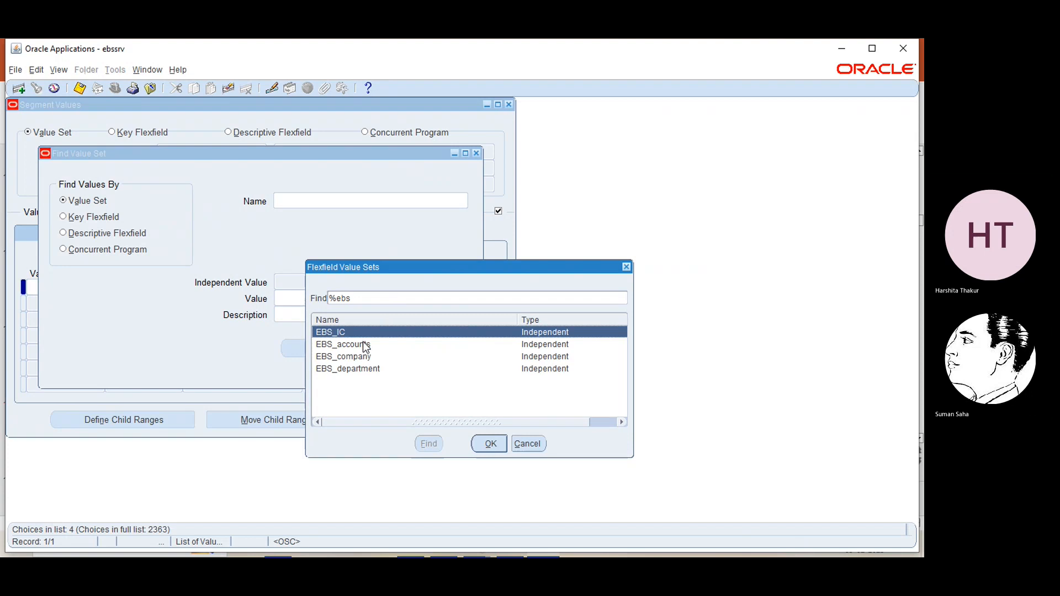
click(364, 344)
click(488, 444)
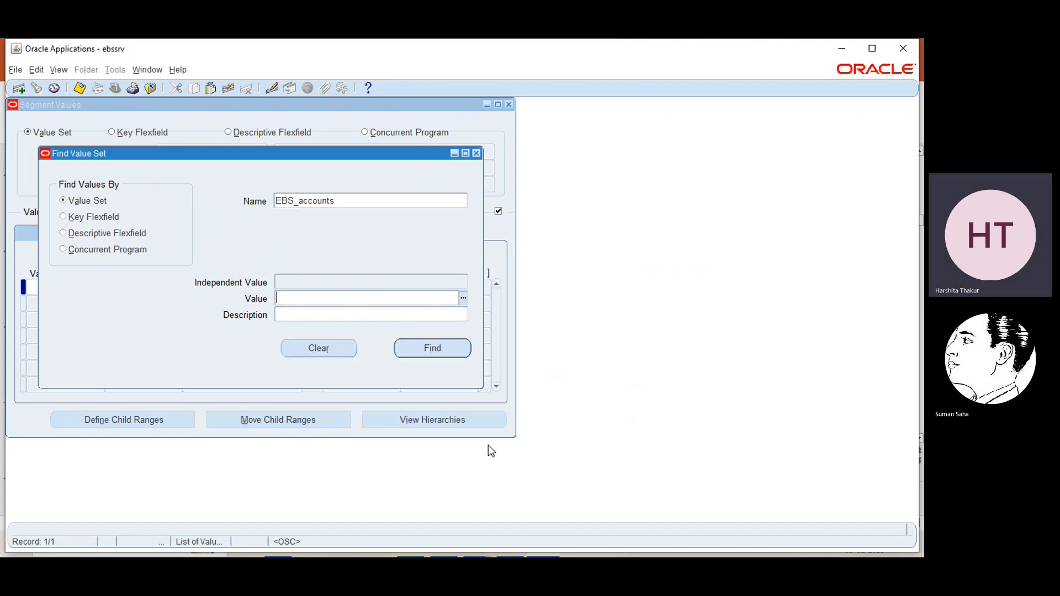
click(434, 349)
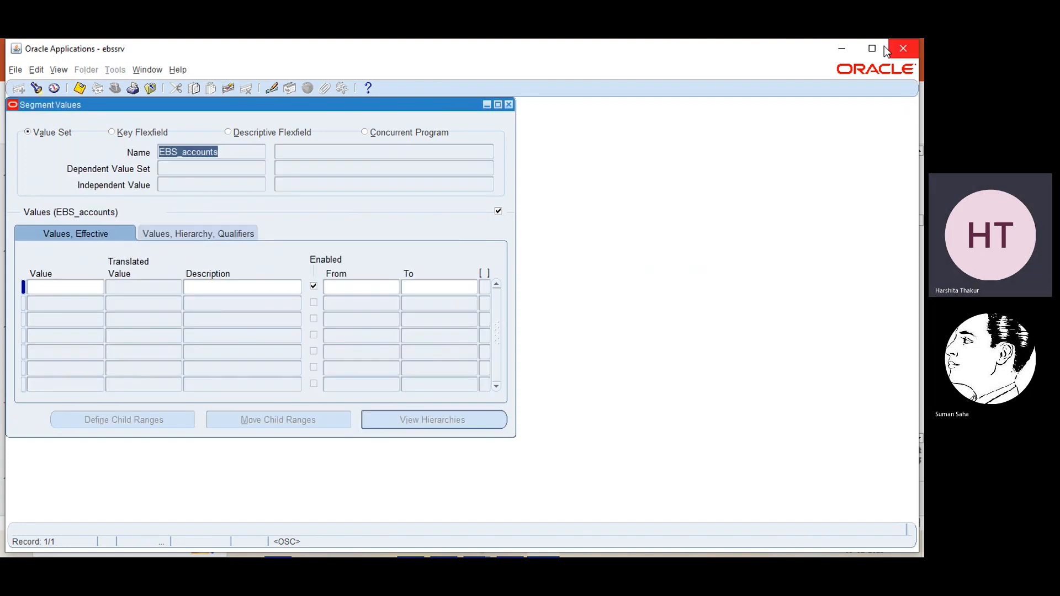
Step: Check the account codes on the Chart Of Accounts slide in PowerPoint, and add value 1111 with the description asset to EBS_accounts
click(850, 43)
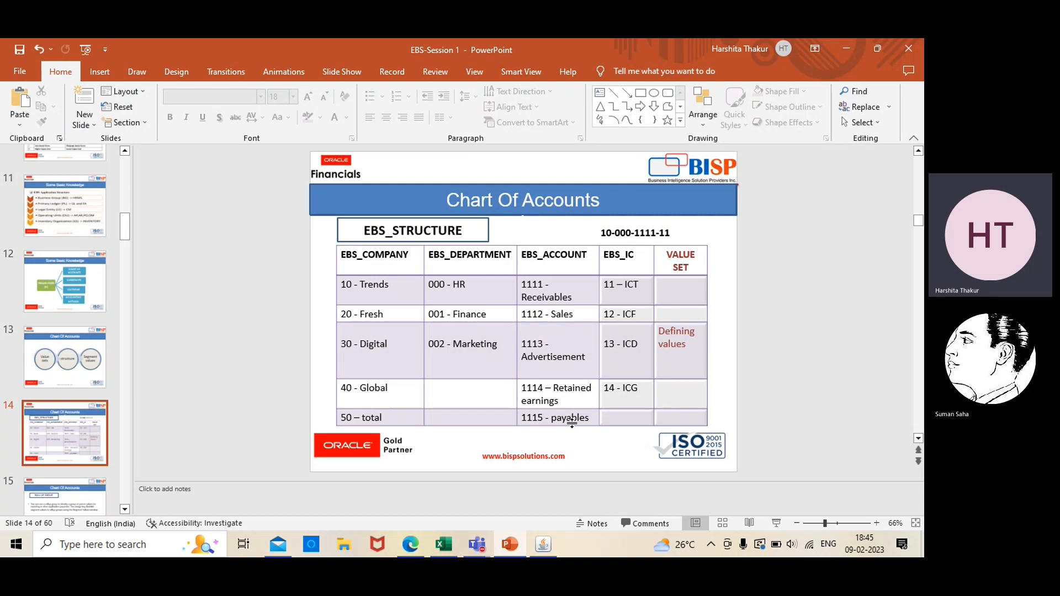
click(843, 47)
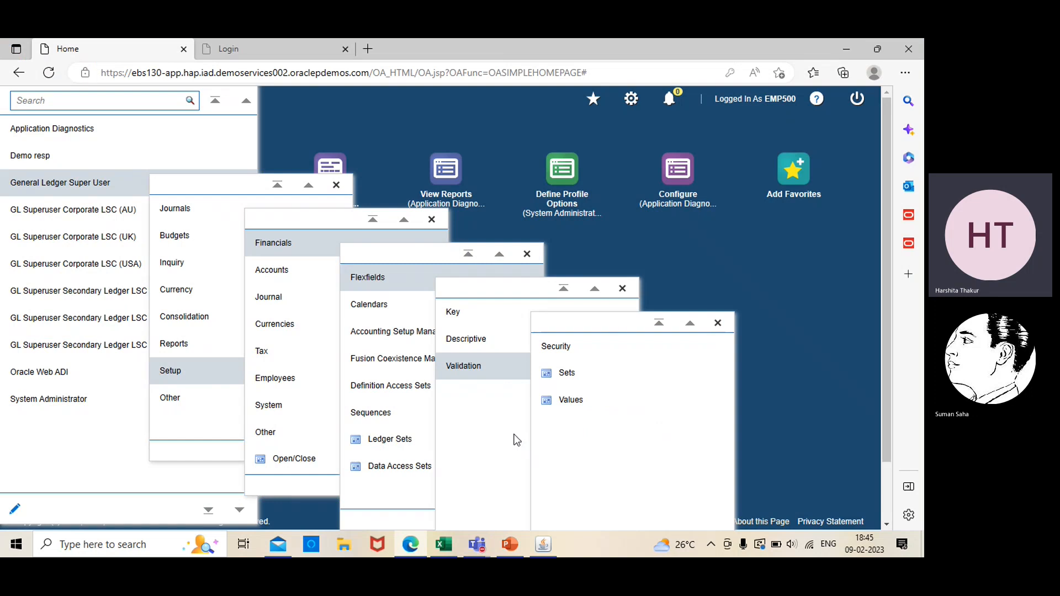
click(543, 547)
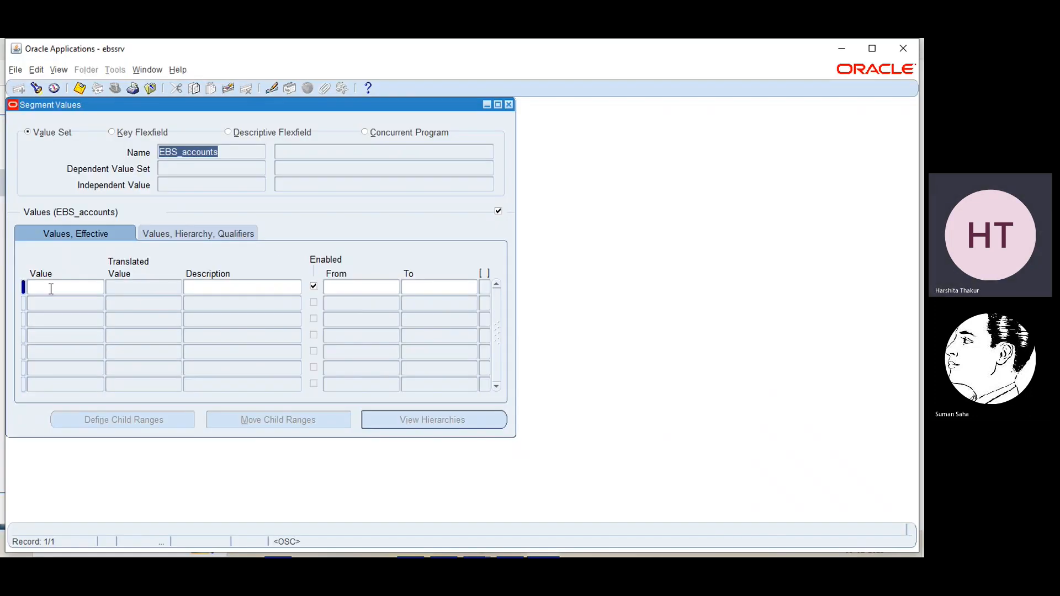
click(51, 289)
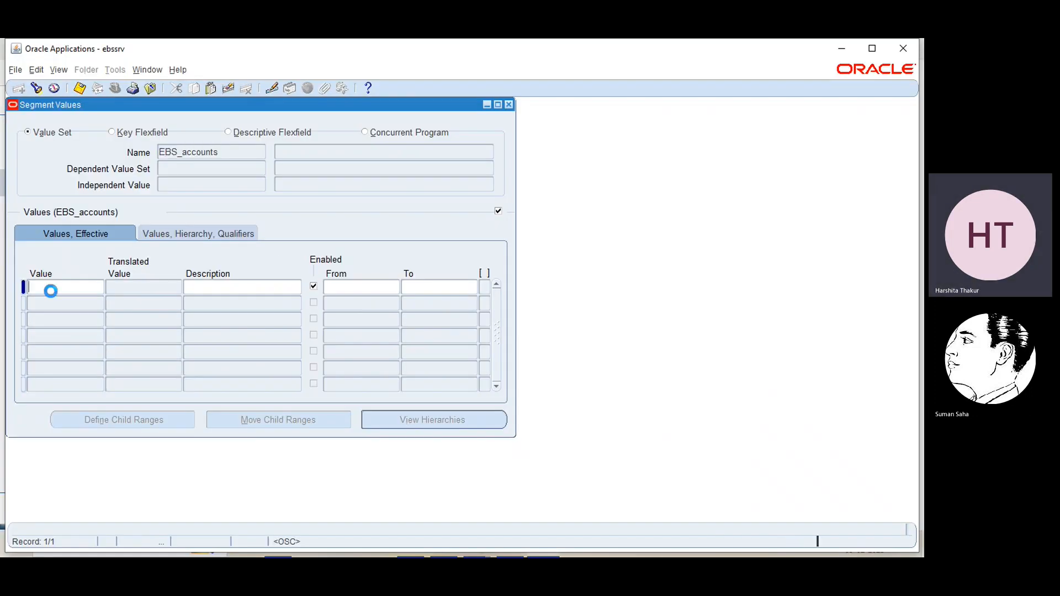
text(1111)
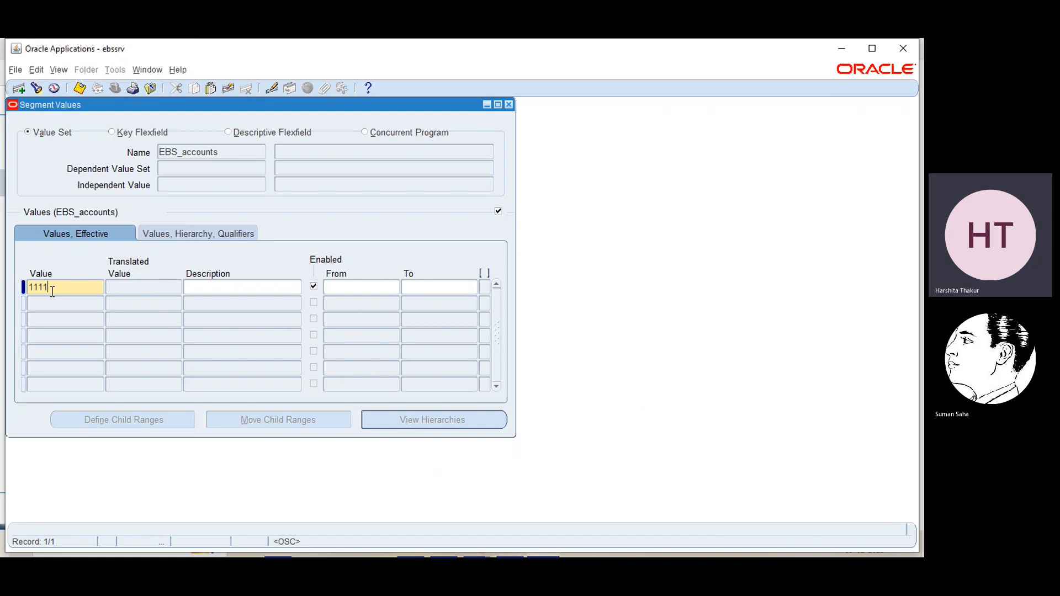
click(214, 285)
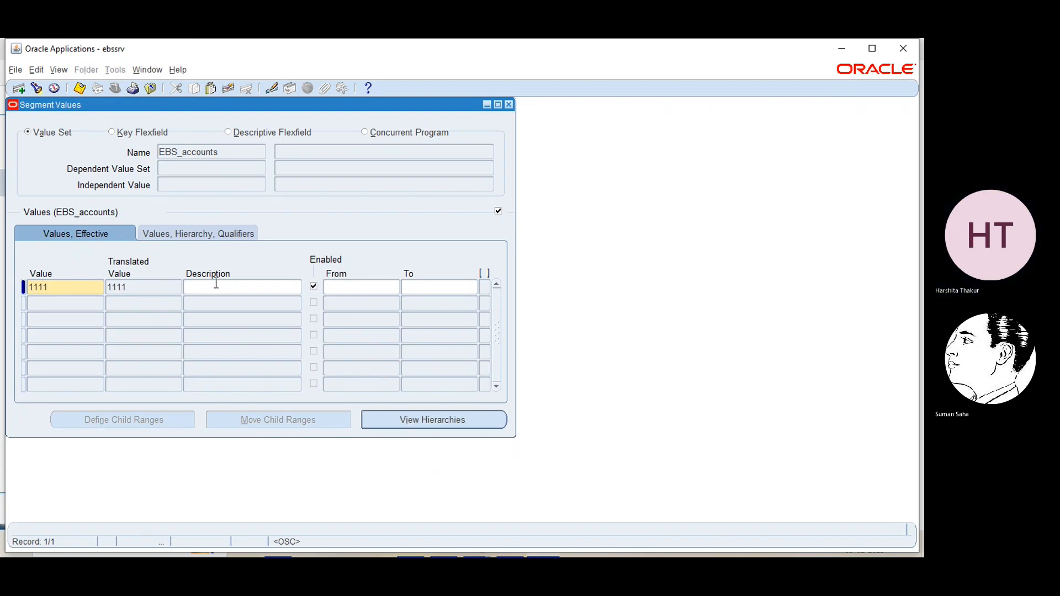
text(rece)
key(BackSpace)
key(BackSpace)
Step: Recheck the account codes on the Chart Of Accounts slide in PowerPoint, and add value 1112 with the description liability to EBS_accounts
click(89, 302)
click(834, 51)
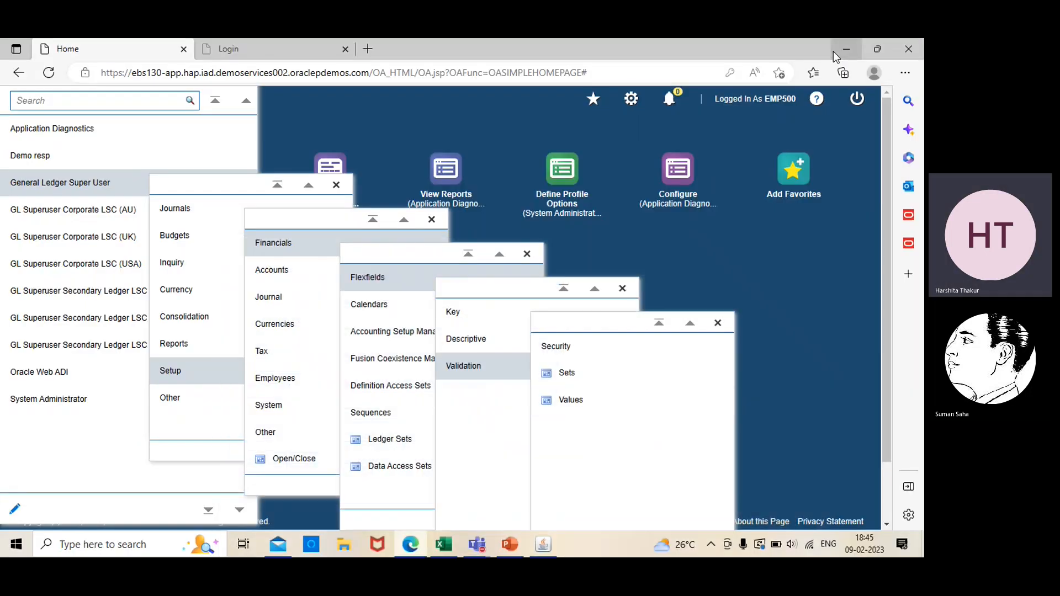
click(509, 545)
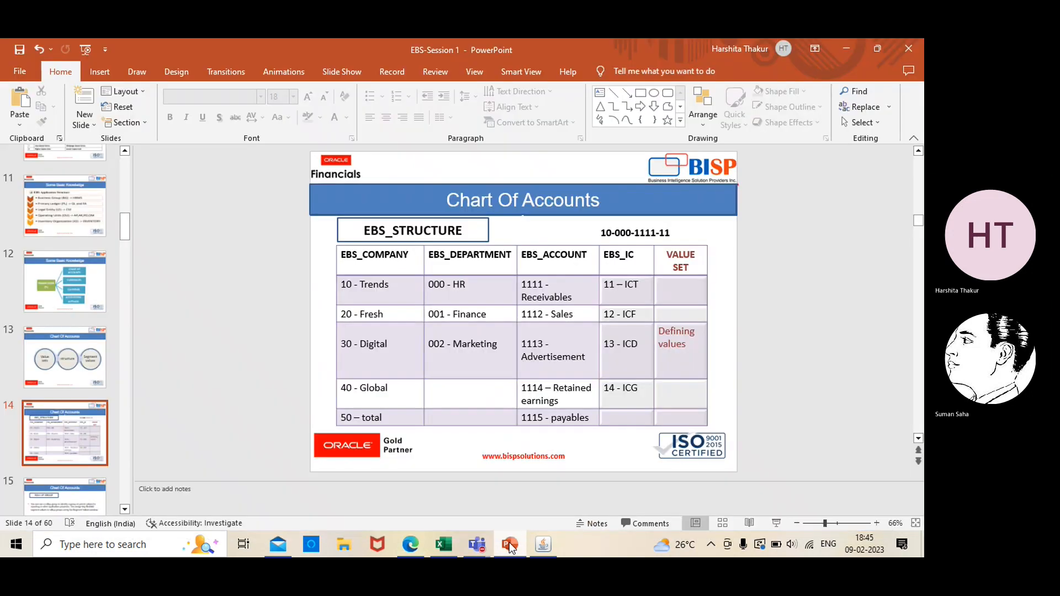
click(510, 545)
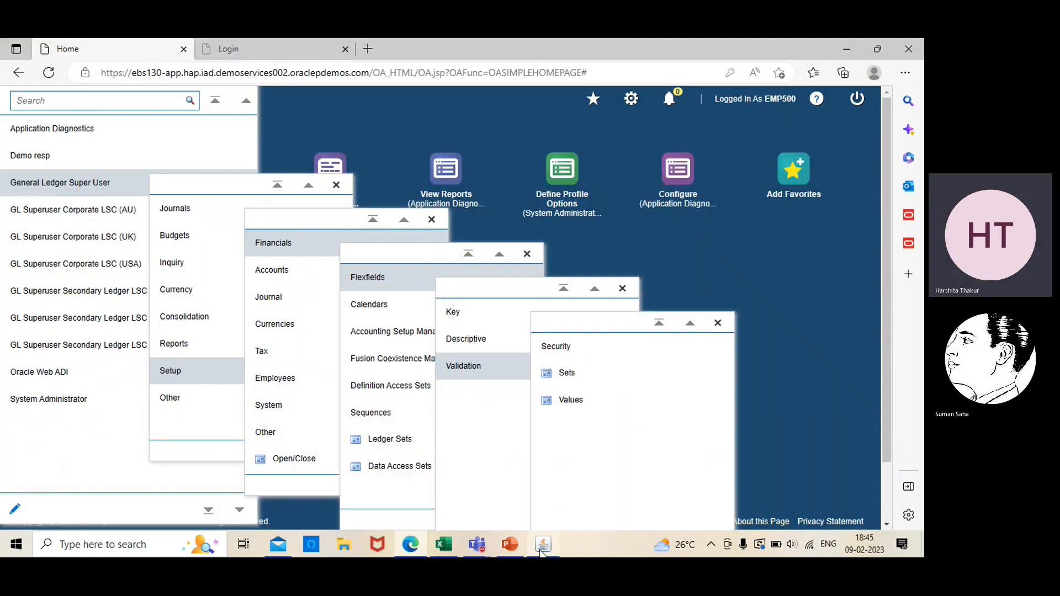
click(542, 547)
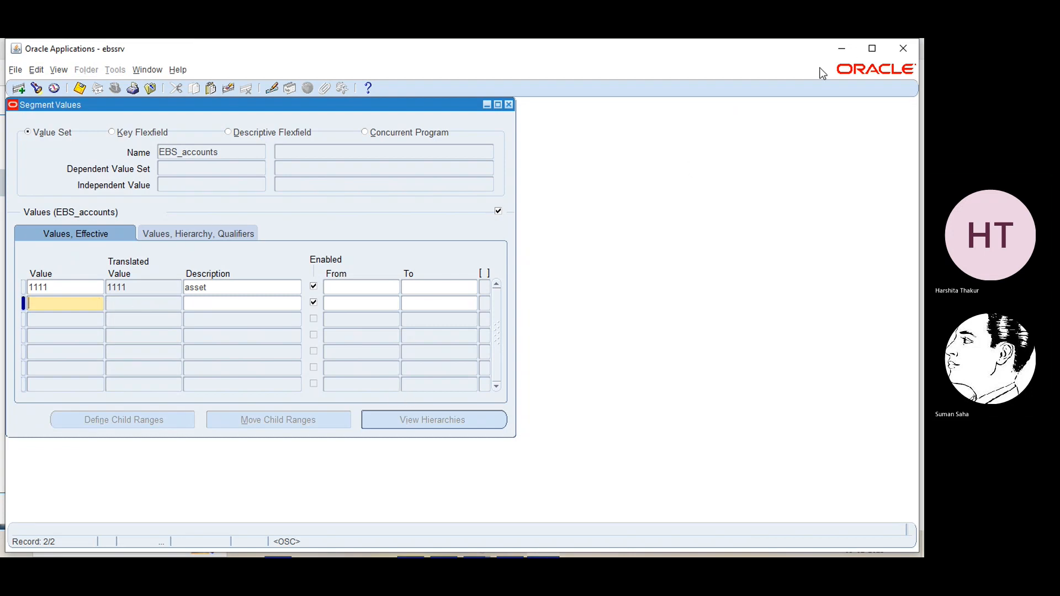
click(843, 50)
click(503, 548)
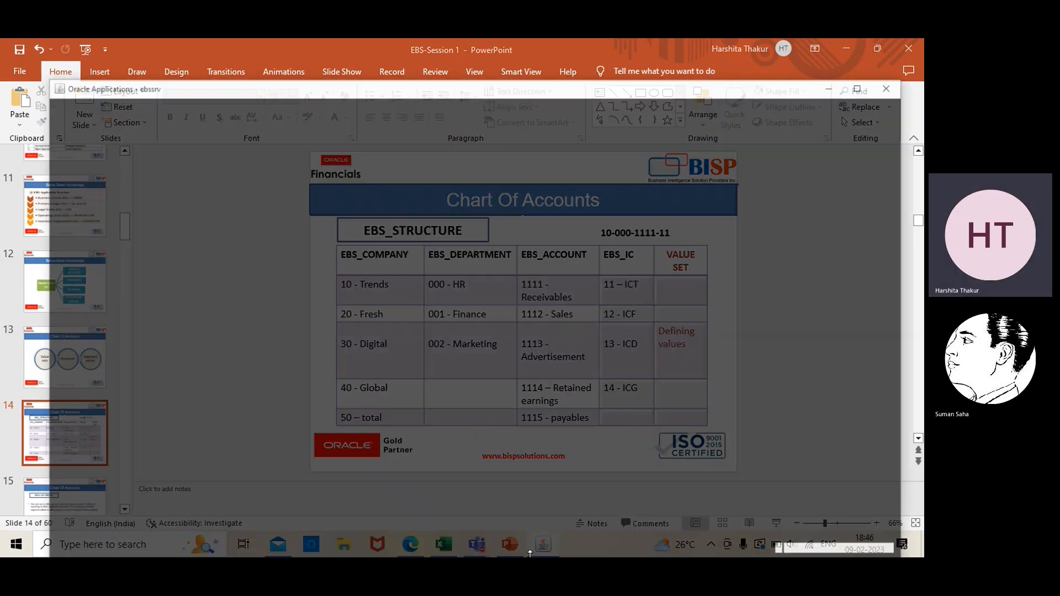
click(529, 553)
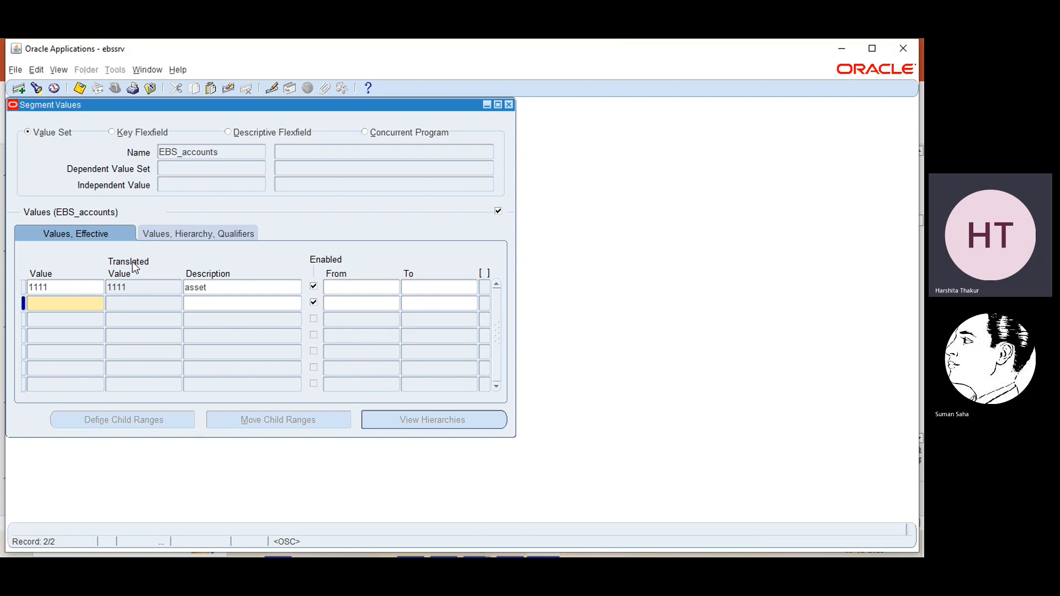
text(1112)
click(207, 303)
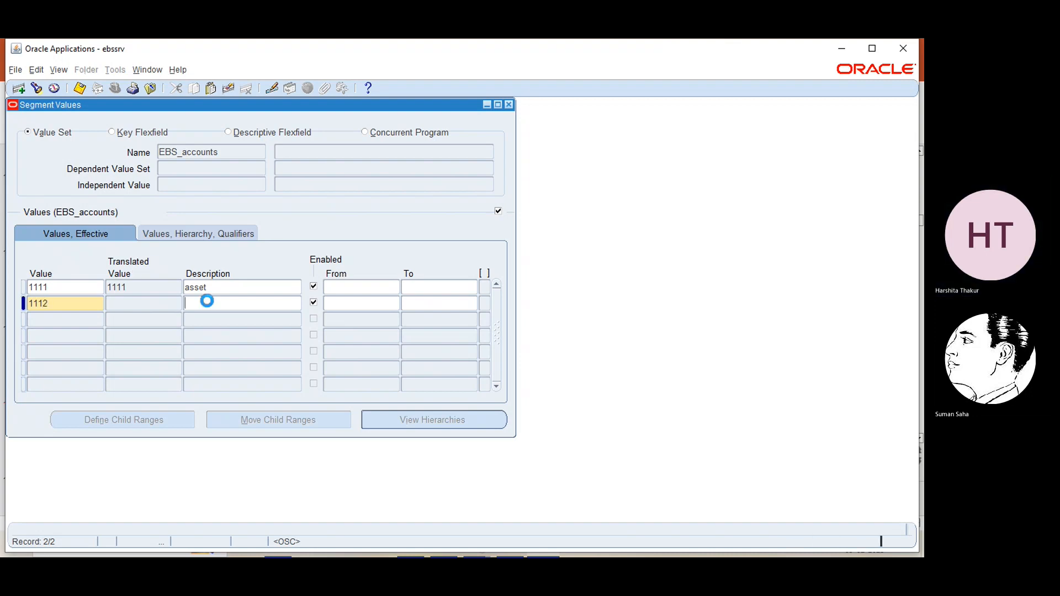
text(l)
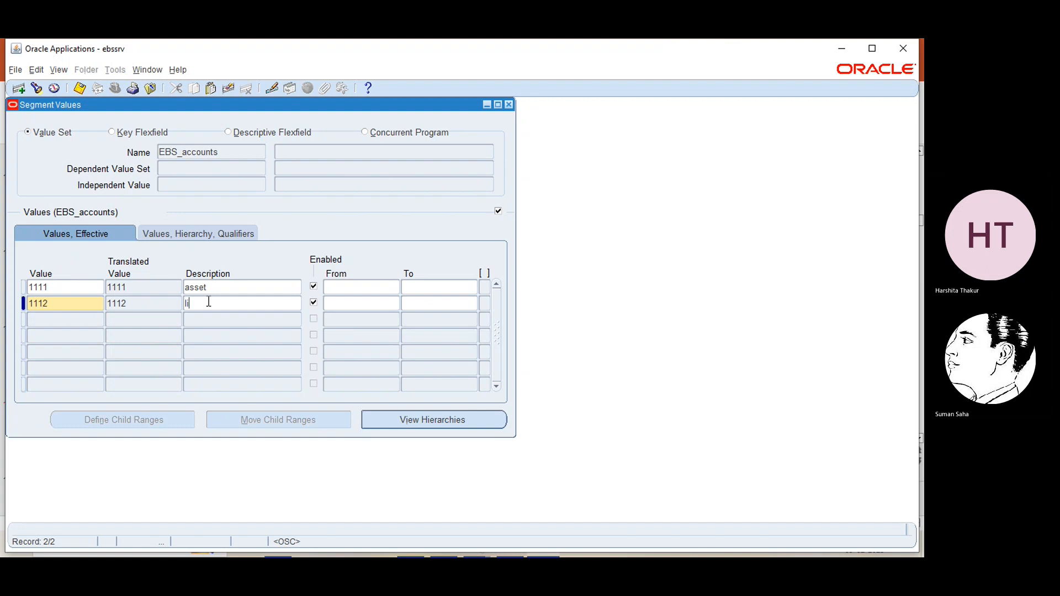
text(iability)
Step: Add value 1113 with the description income and value 1114 with the description expense to EBS_accounts
click(57, 324)
text(1113)
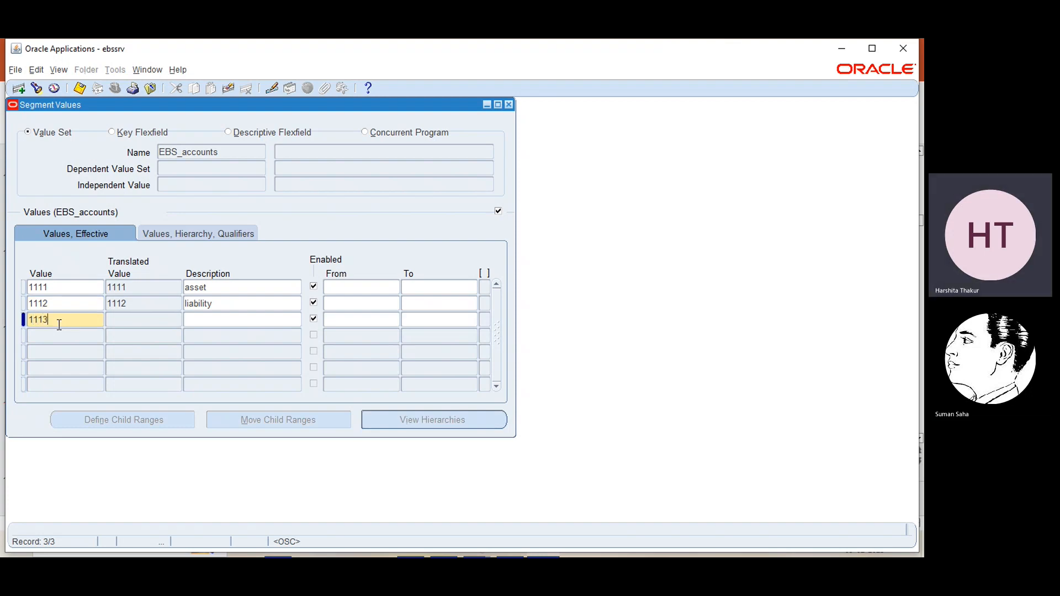
click(205, 319)
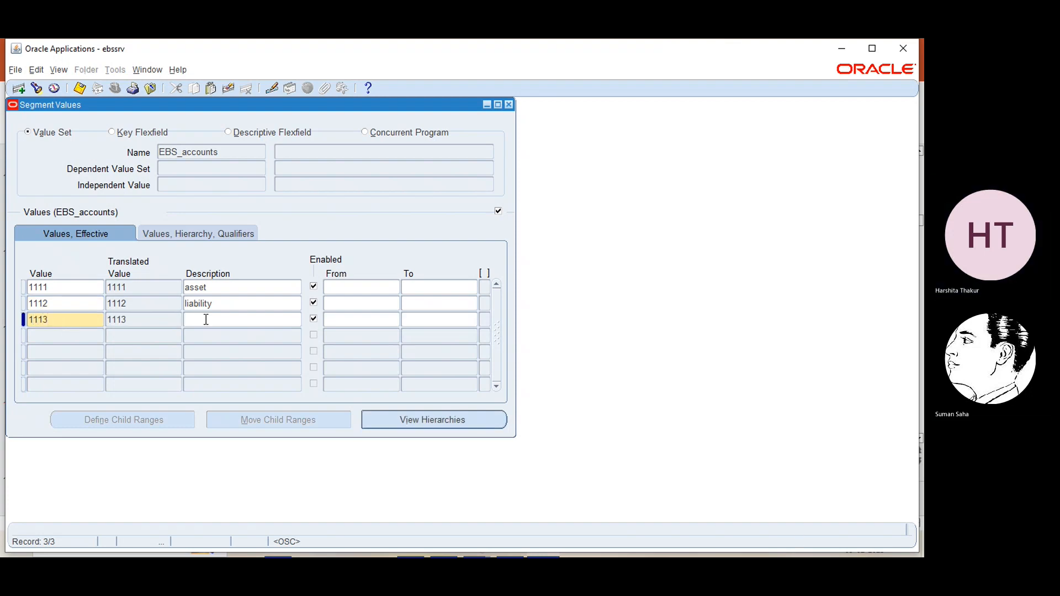
text(income)
click(68, 336)
text(1114)
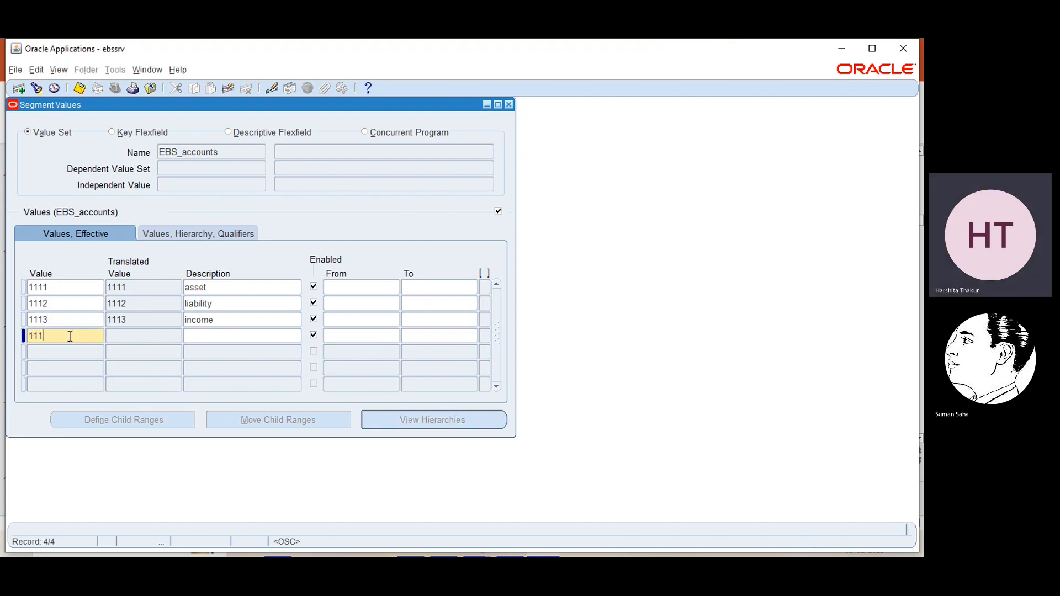
click(200, 335)
text(expense)
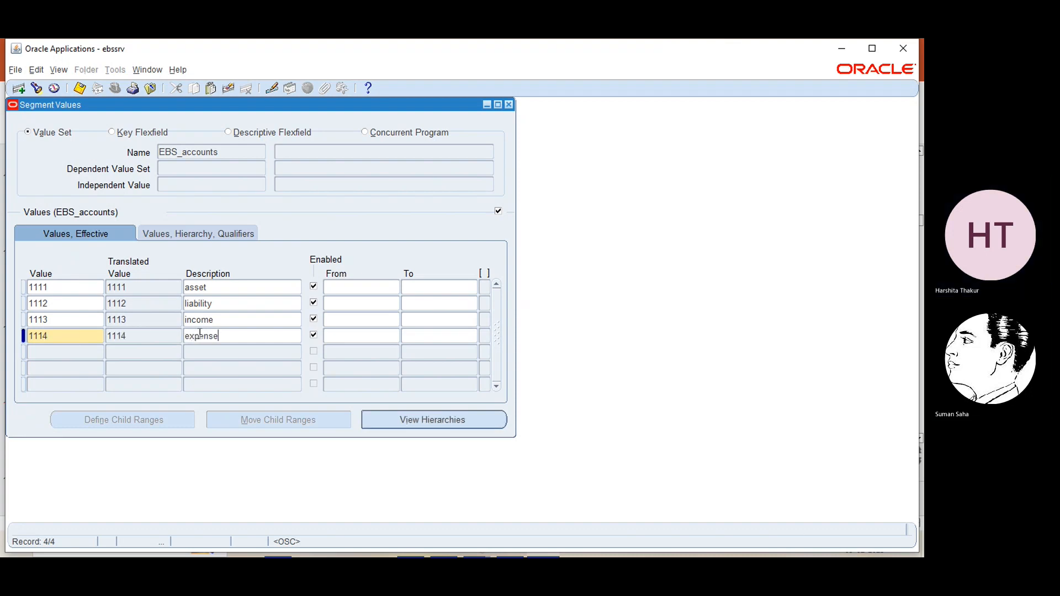
Step: Add value 1115 with the description retained earnings as the fifth EBS_accounts record
click(74, 355)
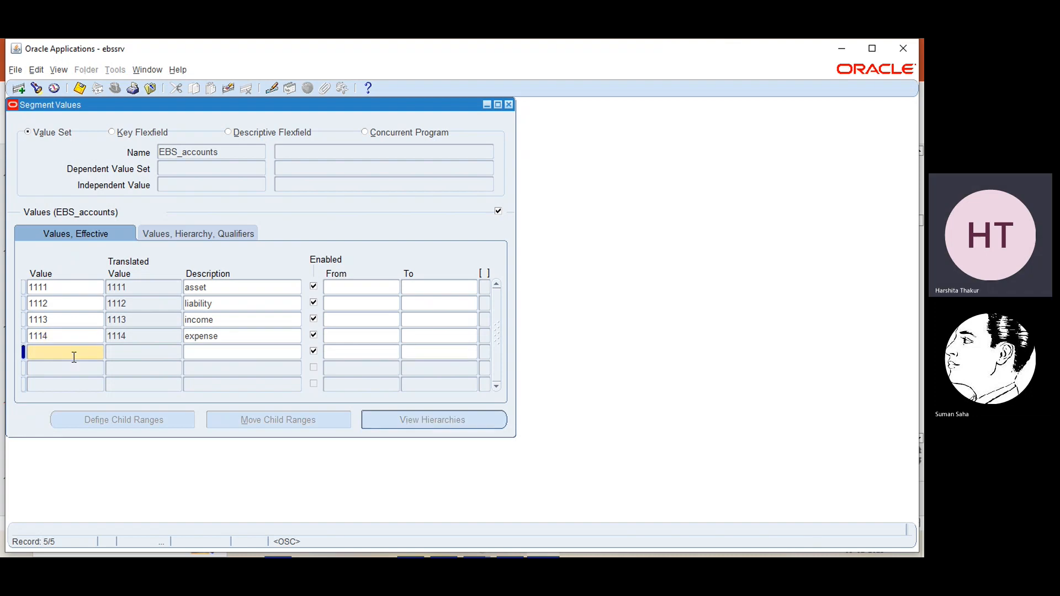
text(1115)
click(236, 351)
text(ret)
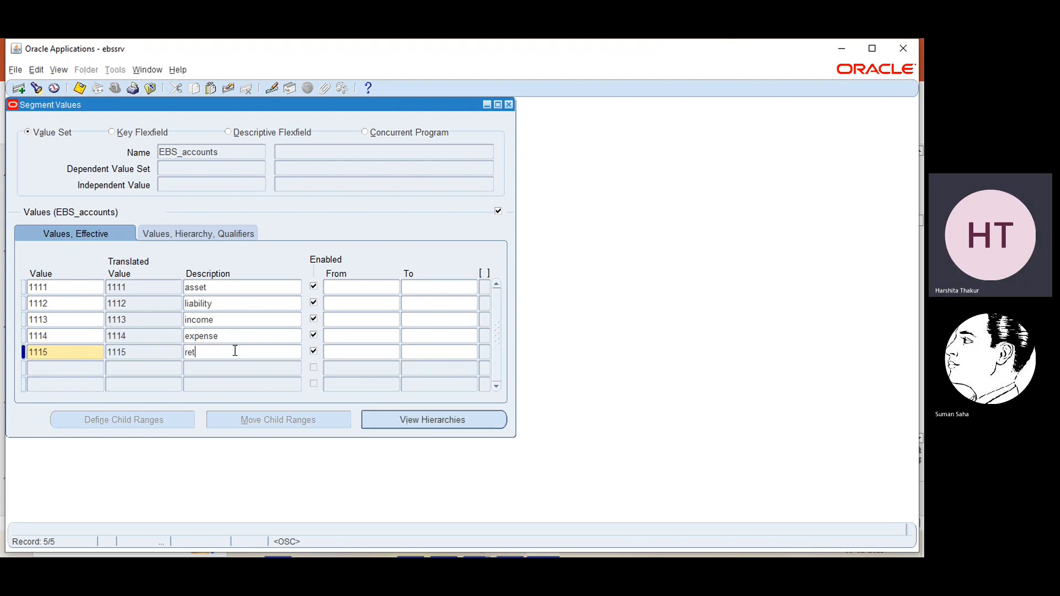
text(ained e)
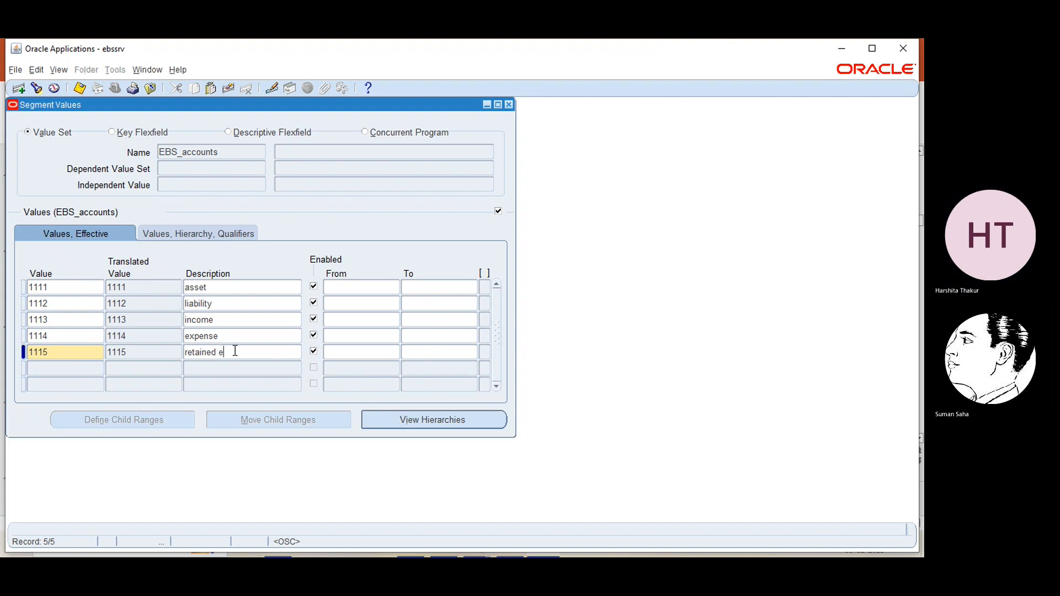
text(arnings)
Step: Compare the entered EBS_accounts values with the EBS_ACCOUNT column on the Chart Of Accounts slide in PowerPoint
click(211, 287)
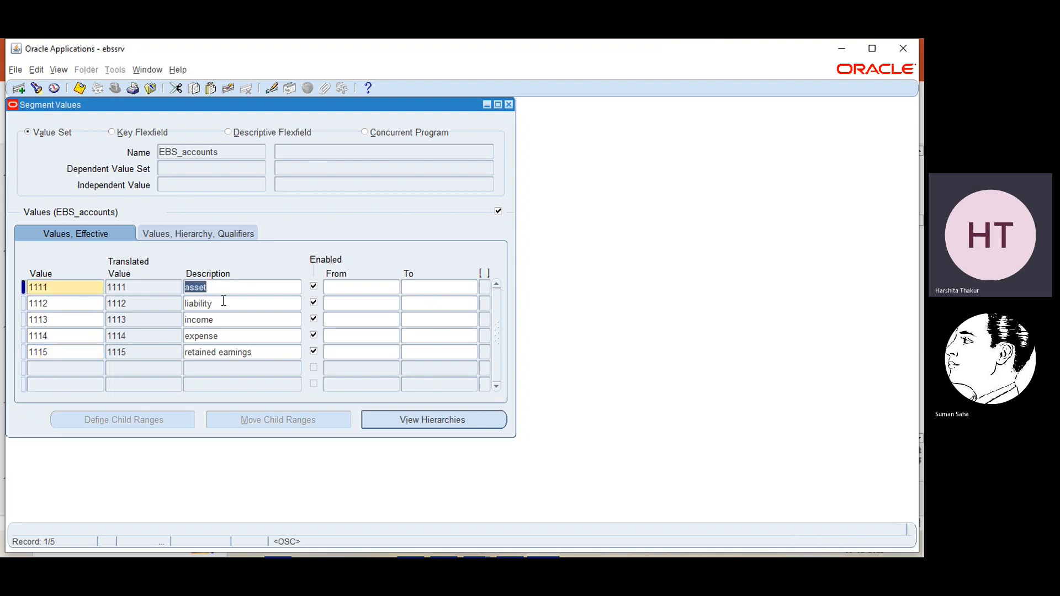
click(841, 49)
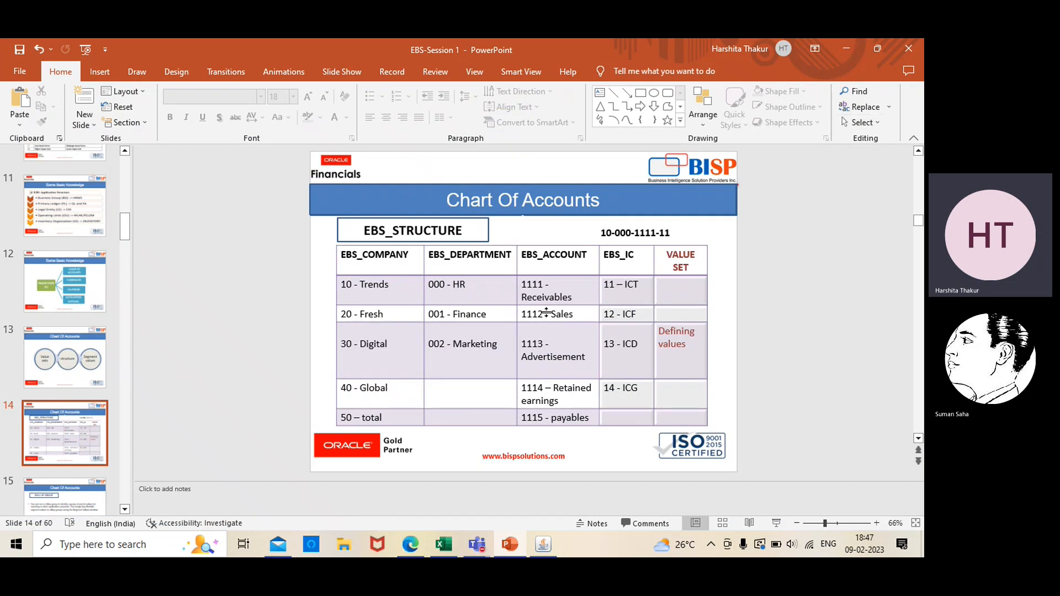
click(845, 50)
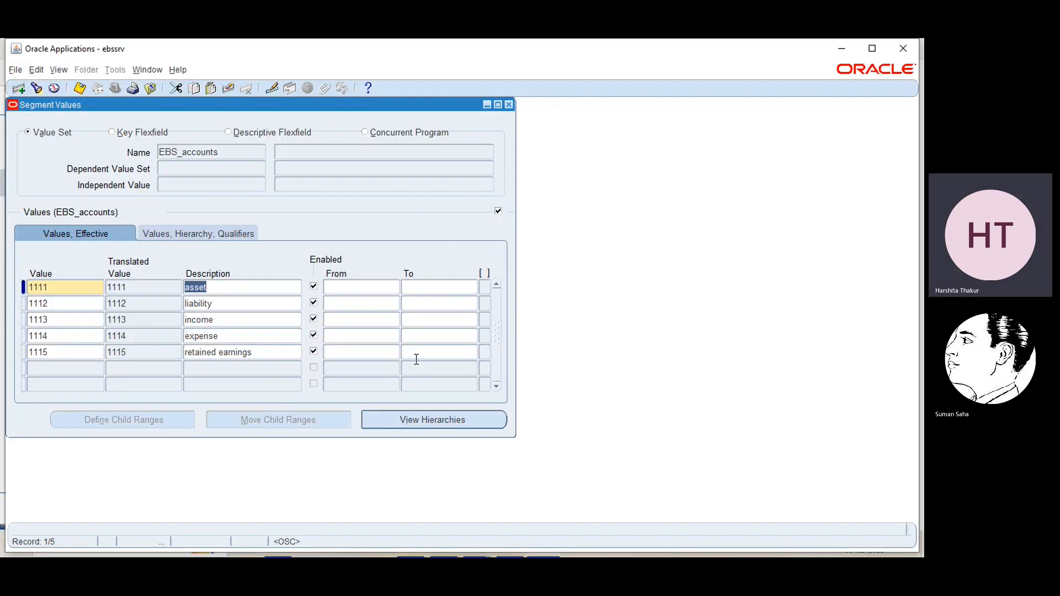
click(271, 285)
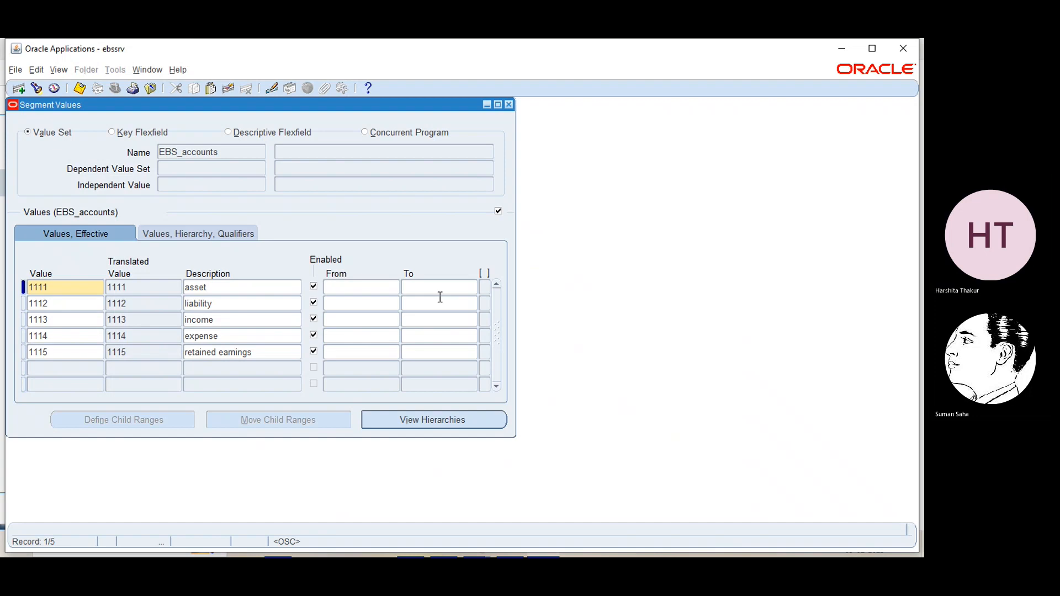
Step: Assign value 1111 the account type Asset with budgeting and posting allowed, leaving its context blank
click(197, 236)
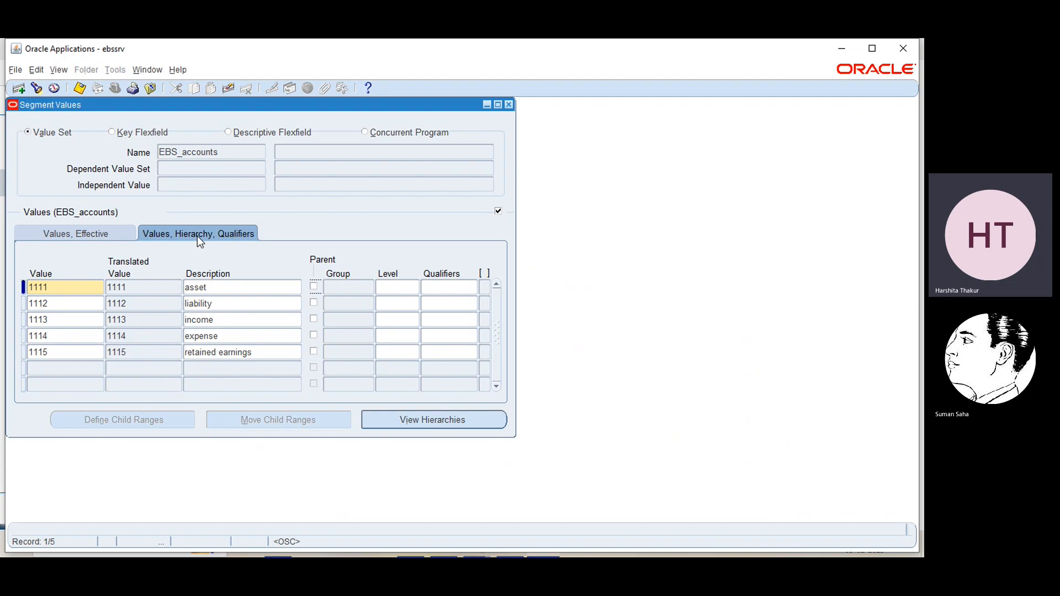
click(447, 290)
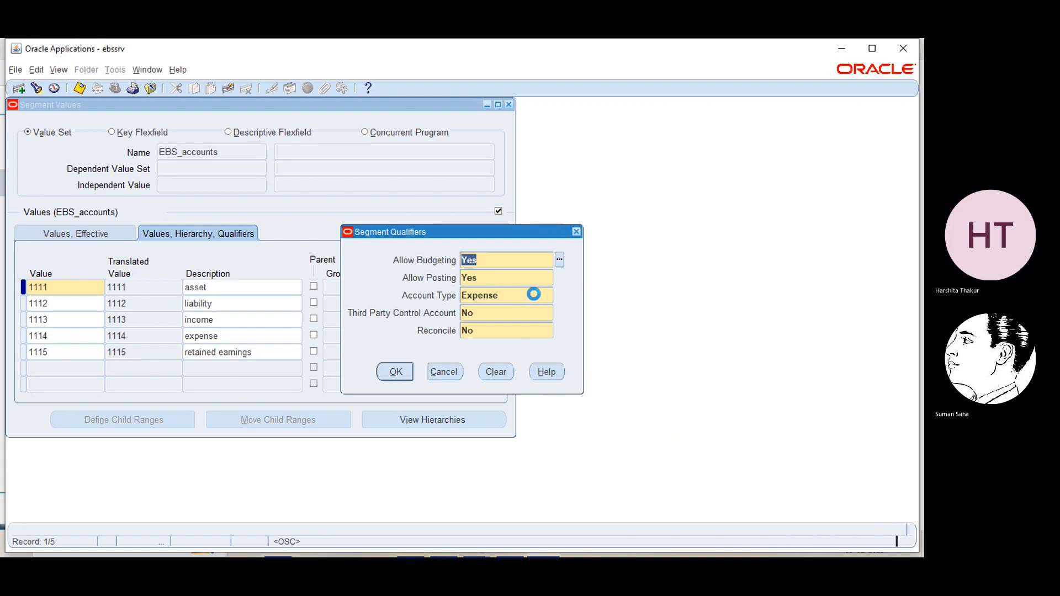
click(550, 300)
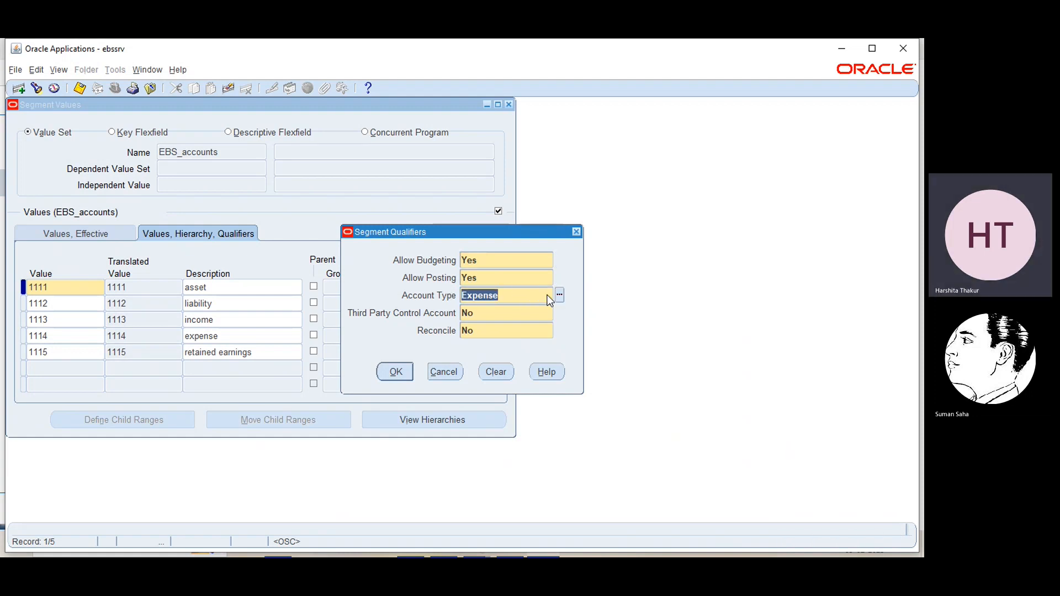
click(558, 296)
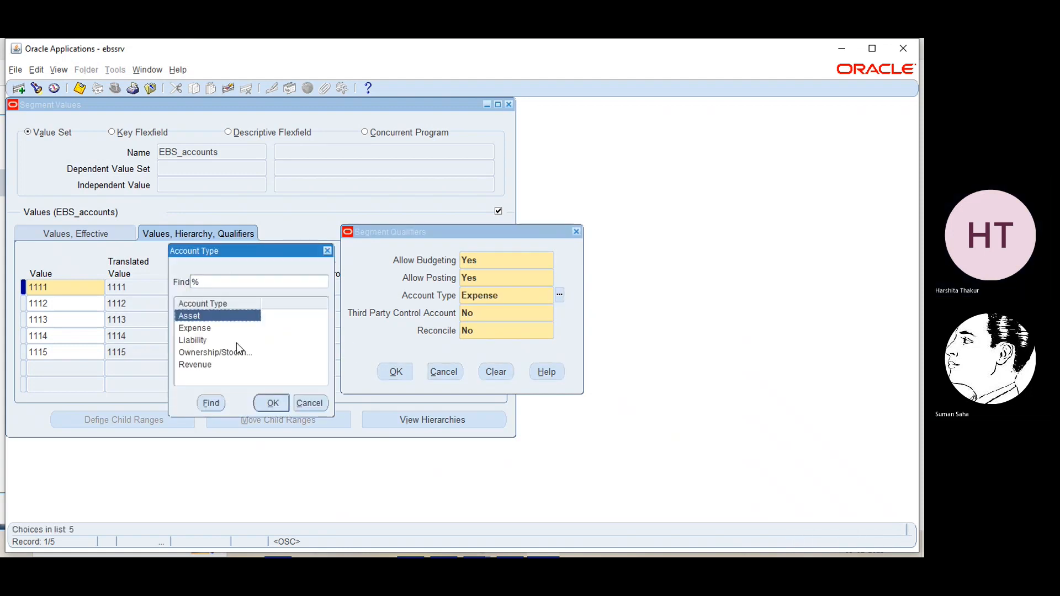
click(271, 403)
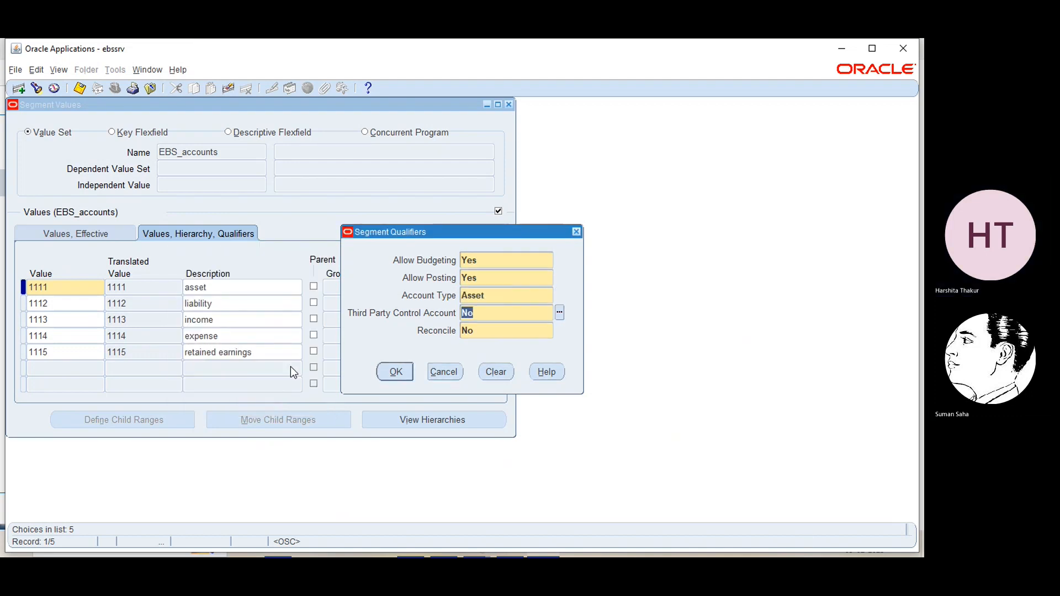
click(392, 371)
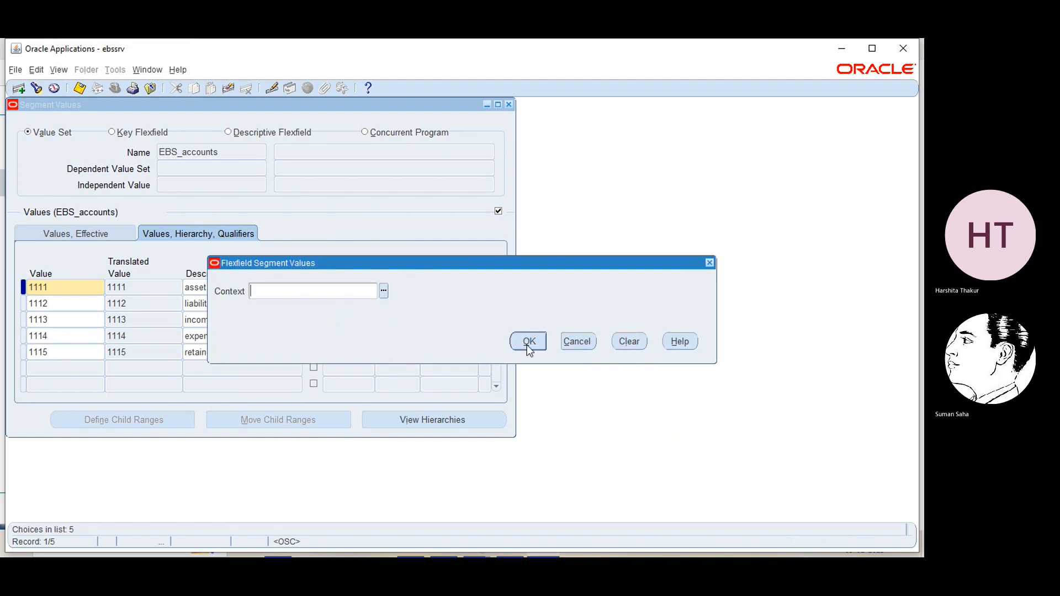
click(529, 342)
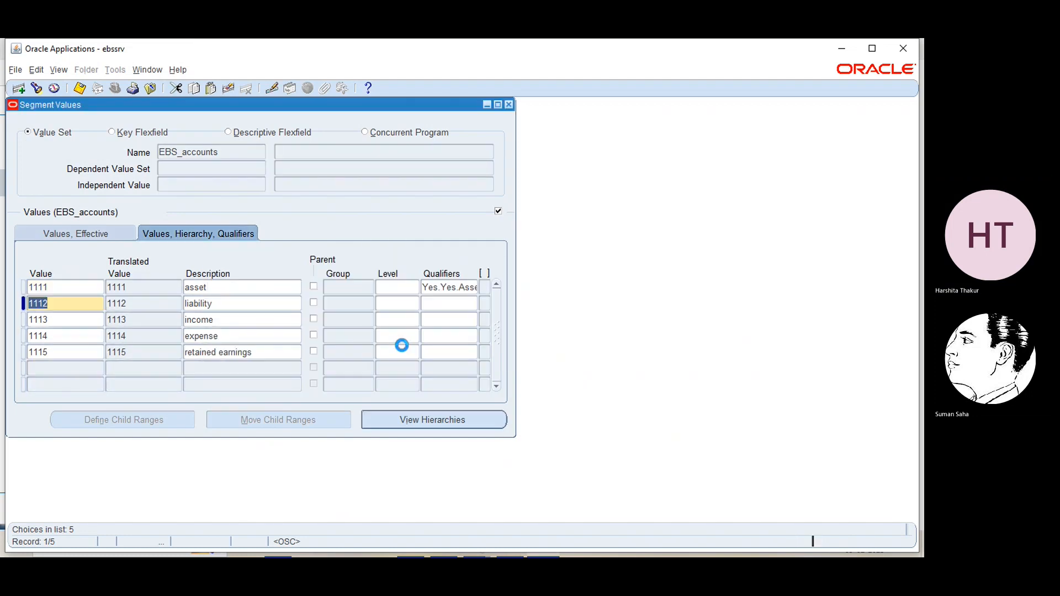
Step: Assign value 1112 the account type Liability with budgeting and posting allowed, leaving its context blank
click(432, 303)
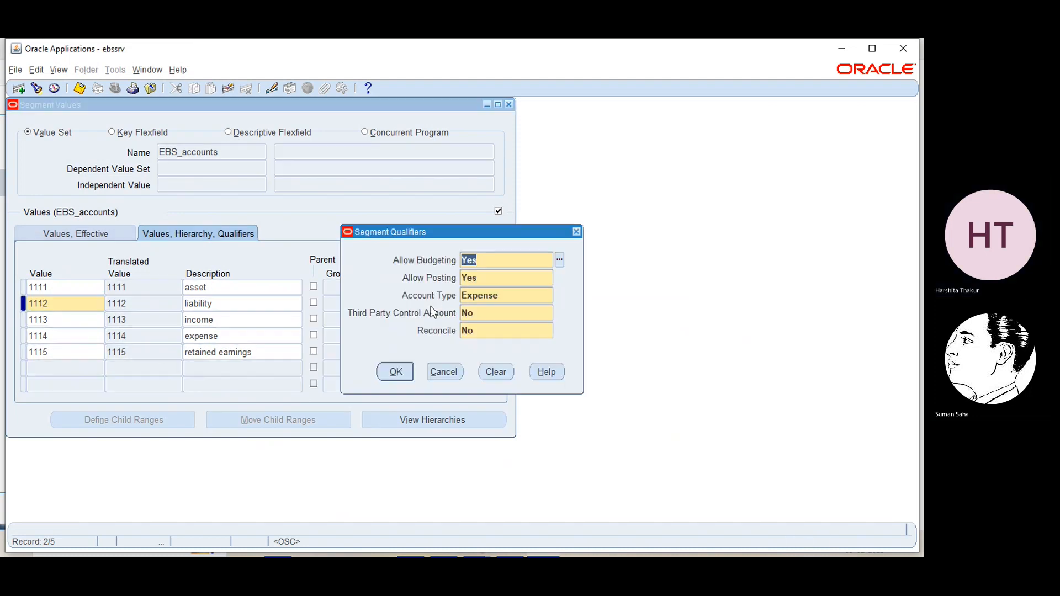
click(530, 297)
click(560, 296)
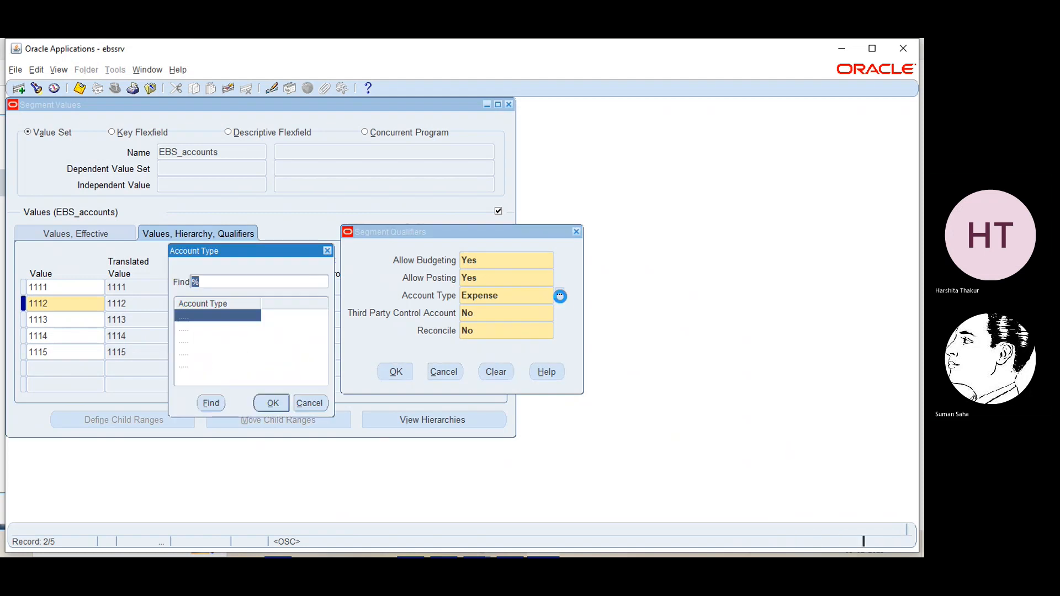
click(191, 342)
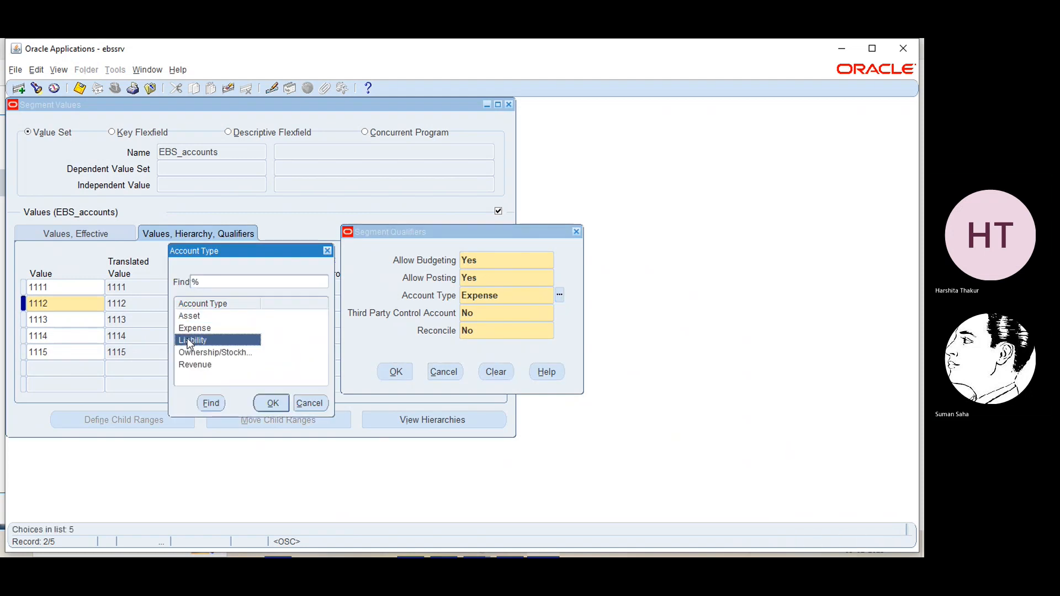
click(267, 403)
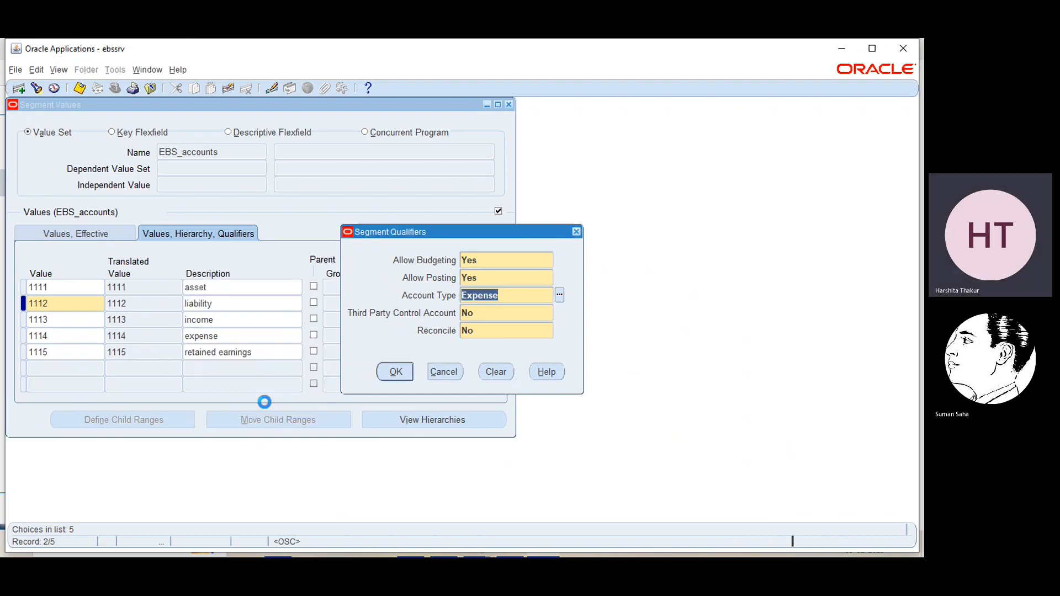
click(394, 372)
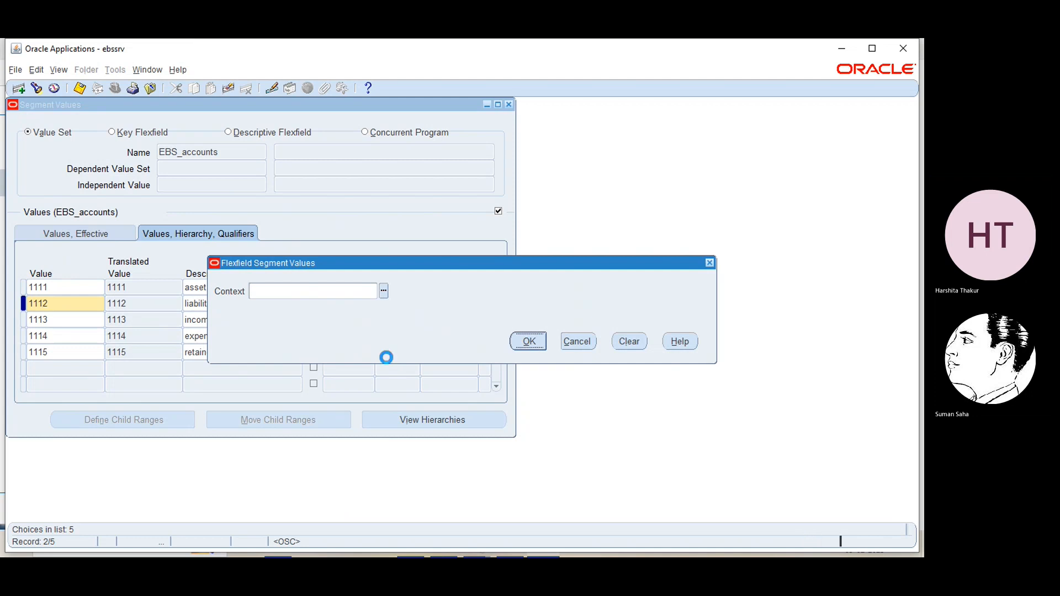
key(Return)
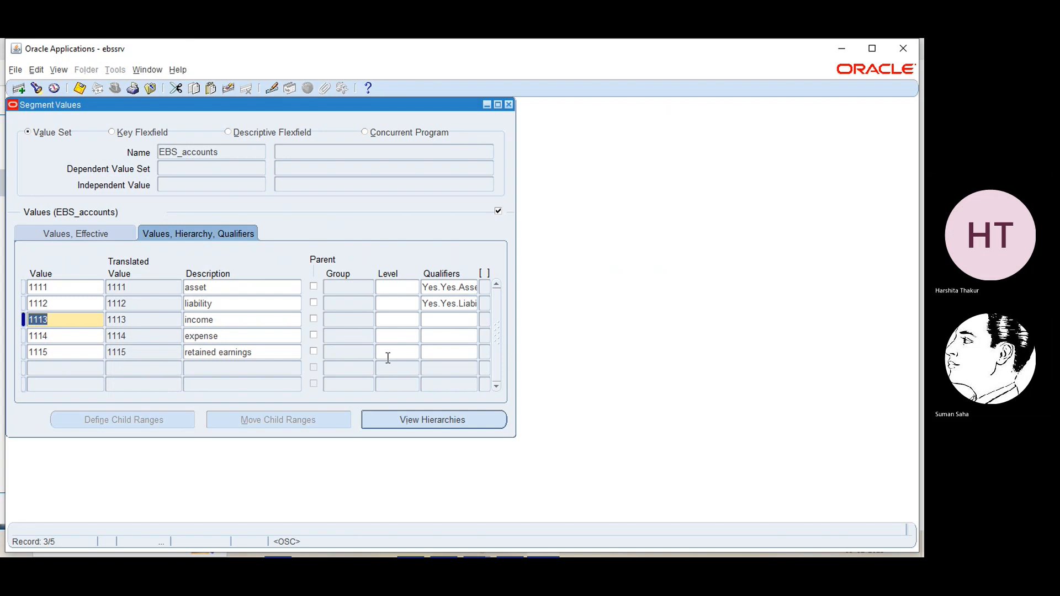
Step: Assign value 1113 the account type Revenue with budgeting and posting allowed, leaving its context blank
click(438, 318)
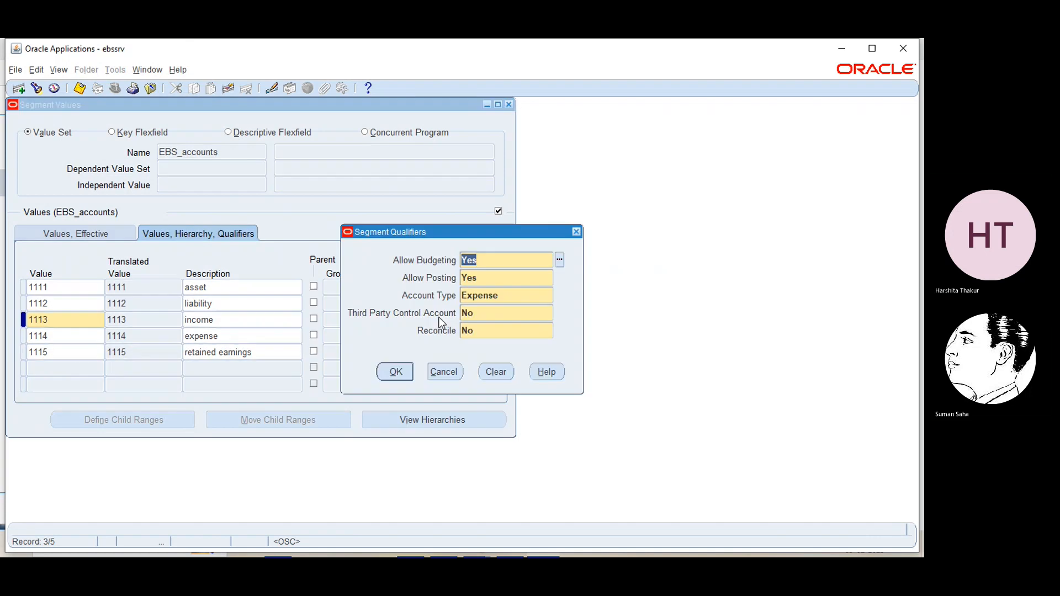
click(531, 293)
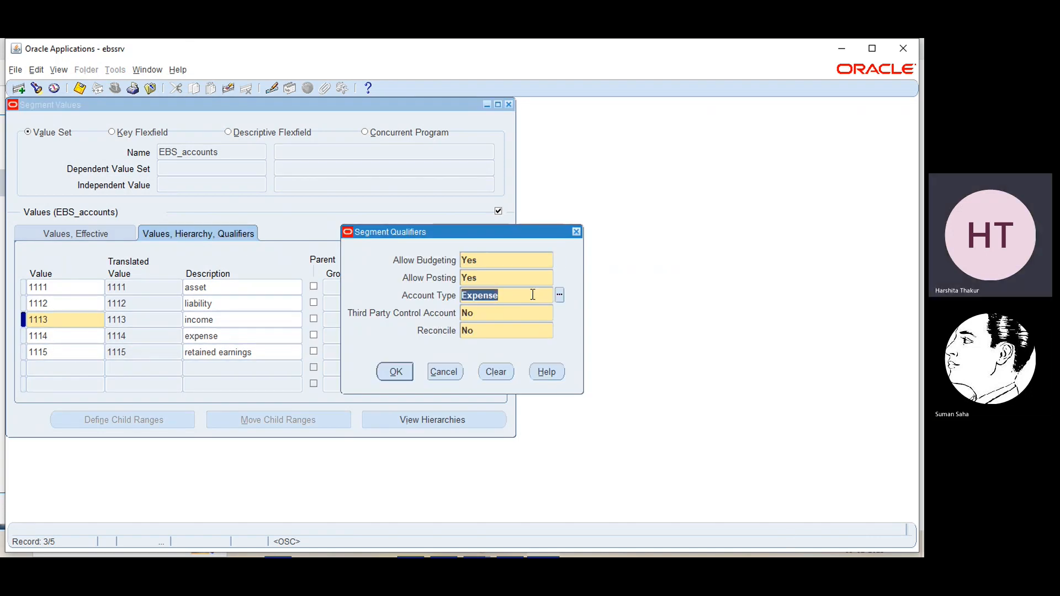
click(560, 295)
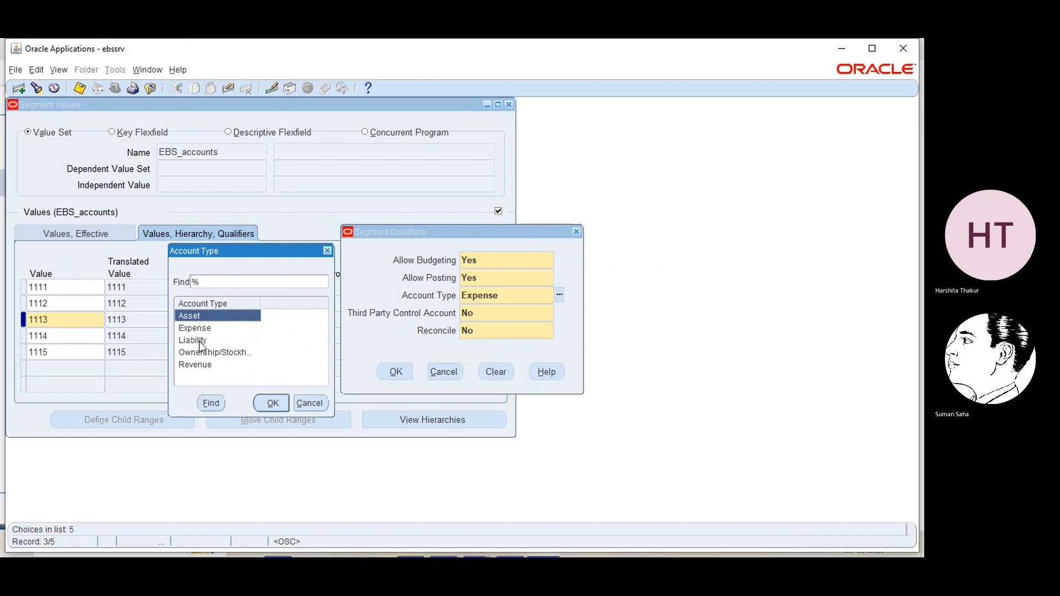
click(203, 365)
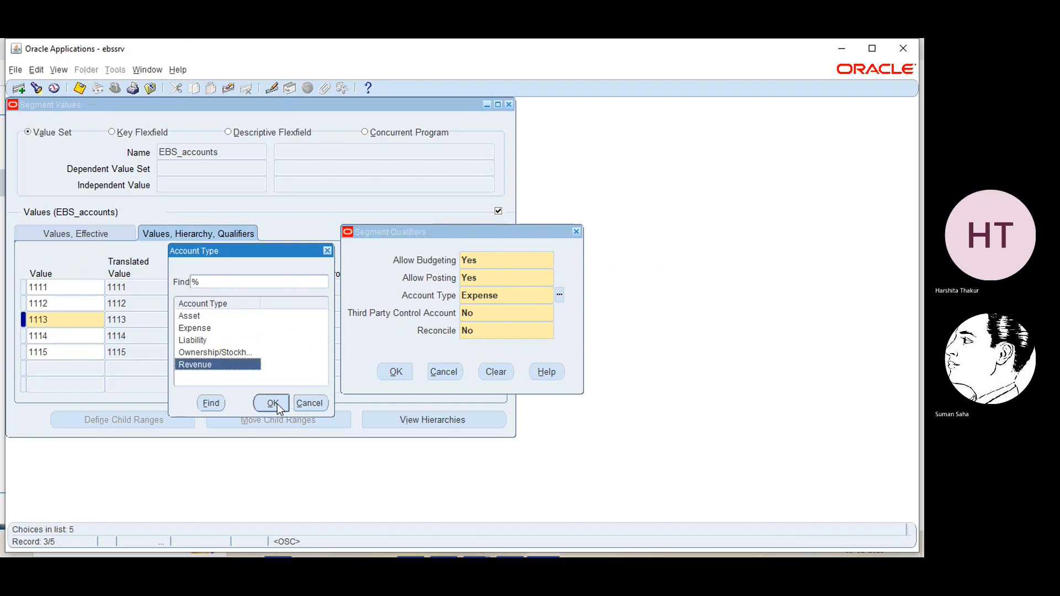
click(273, 403)
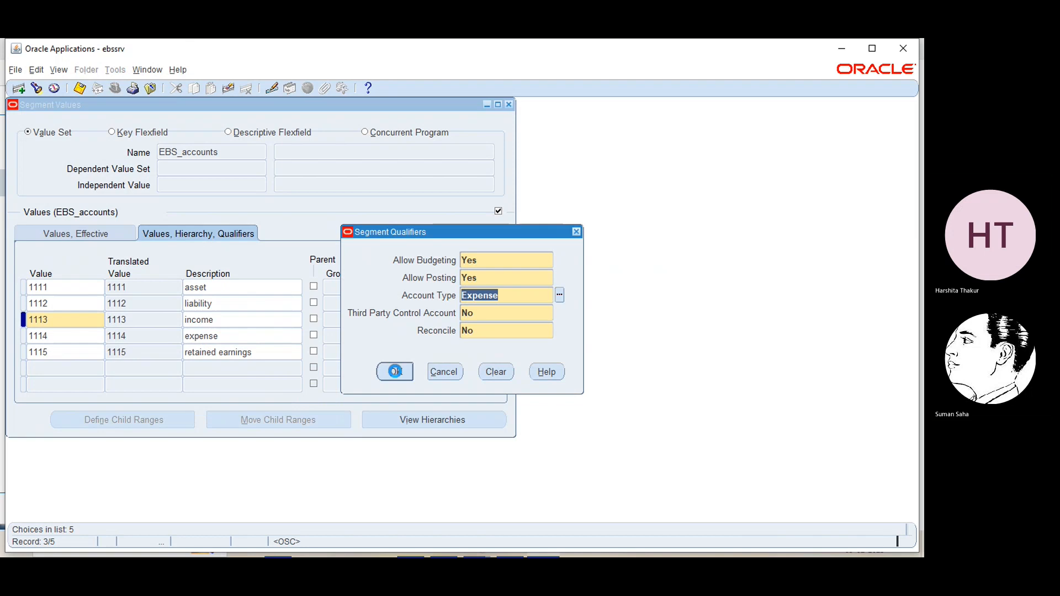
click(396, 373)
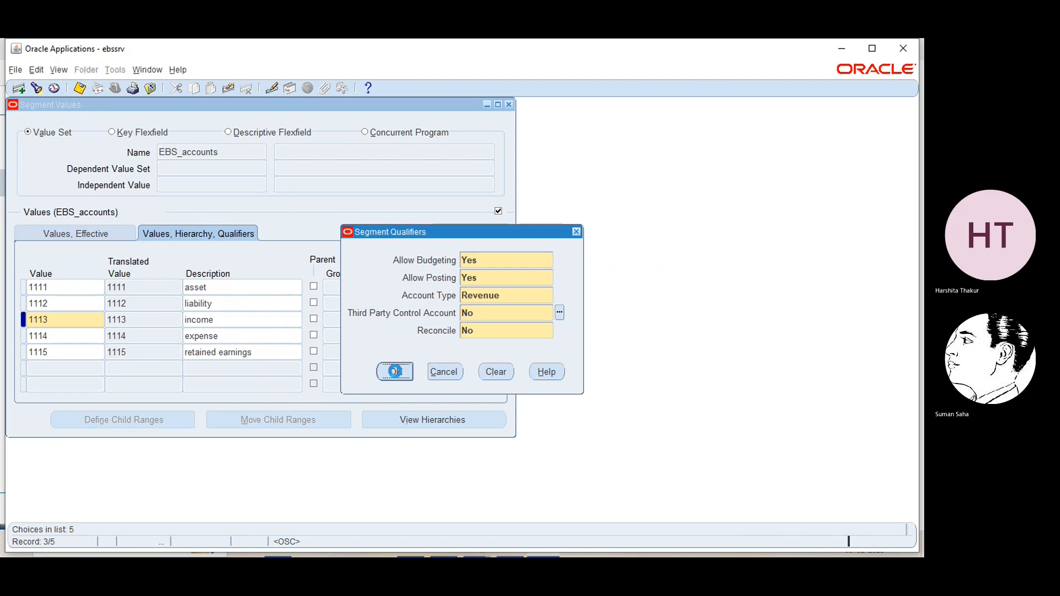
click(527, 342)
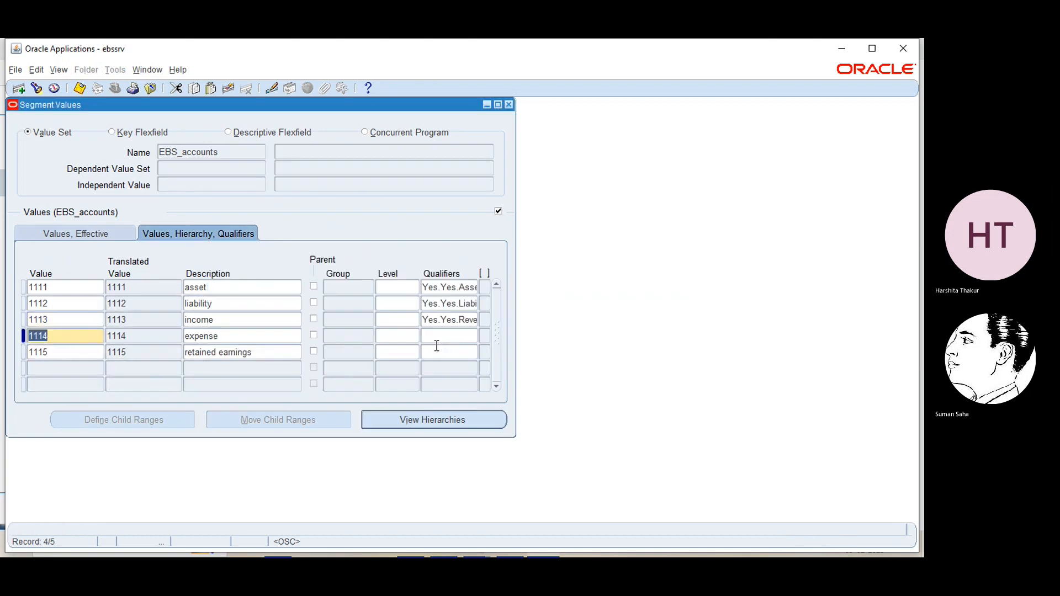
Step: Assign value 1114 the account type Expense with budgeting and posting allowed, leaving its context blank
click(444, 332)
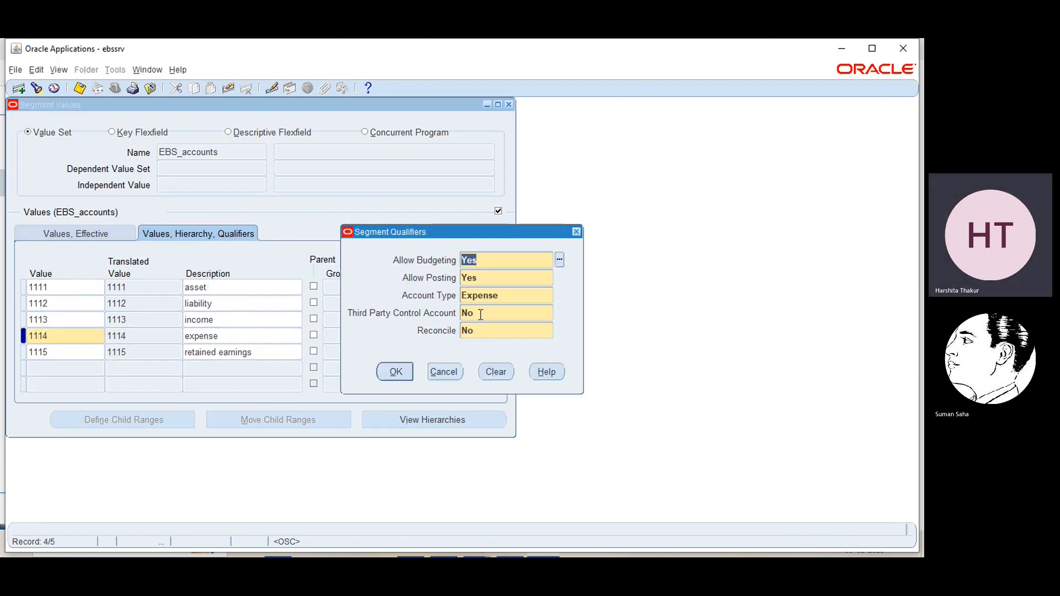
click(394, 373)
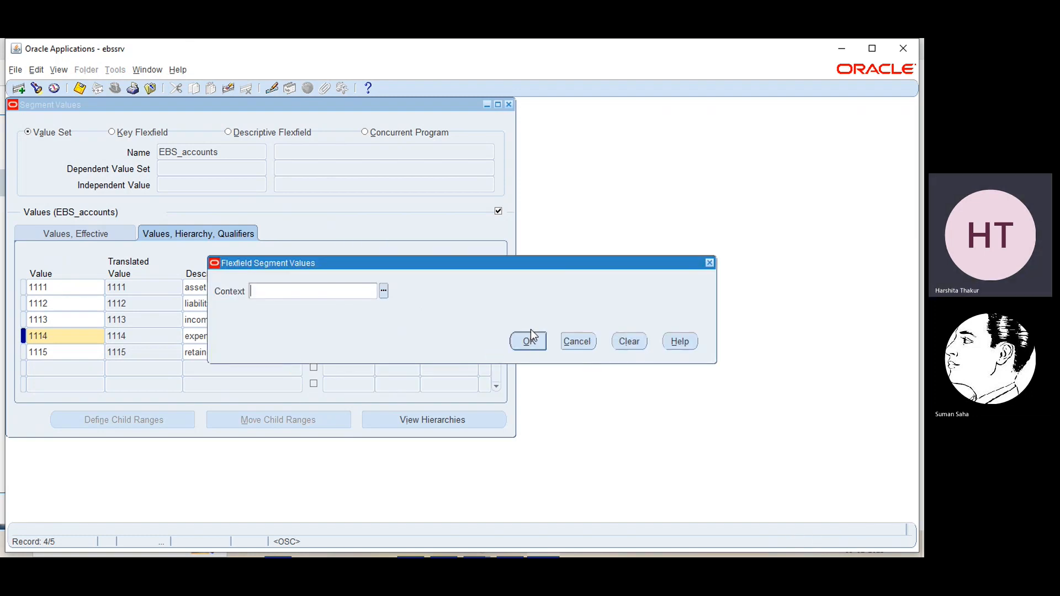
click(530, 342)
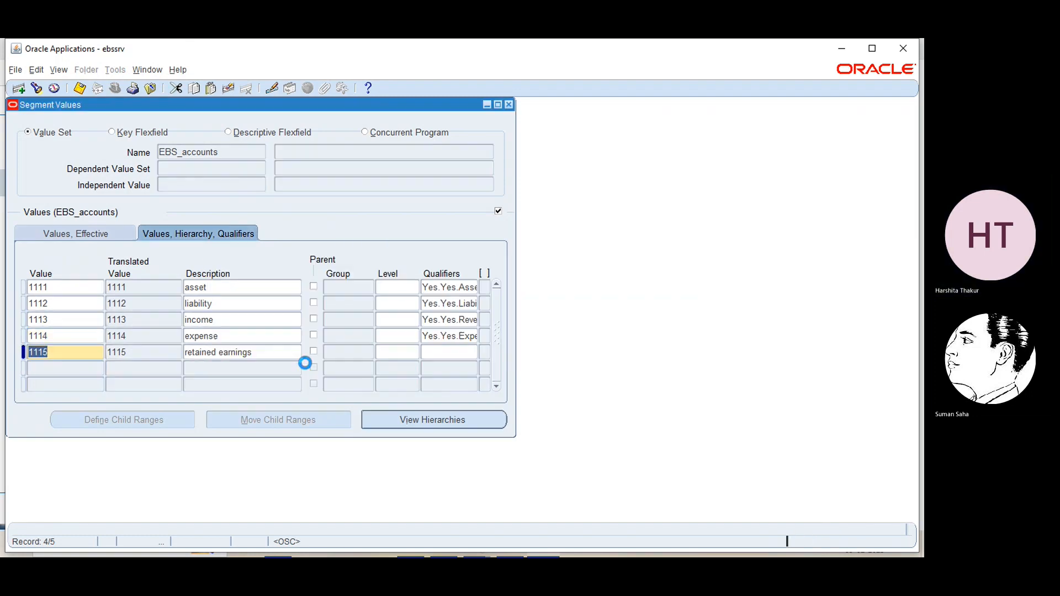
Step: Assign value 1115 the Ownership/Stockholder account type with budgeting and posting allowed, leaving its context blank
click(438, 352)
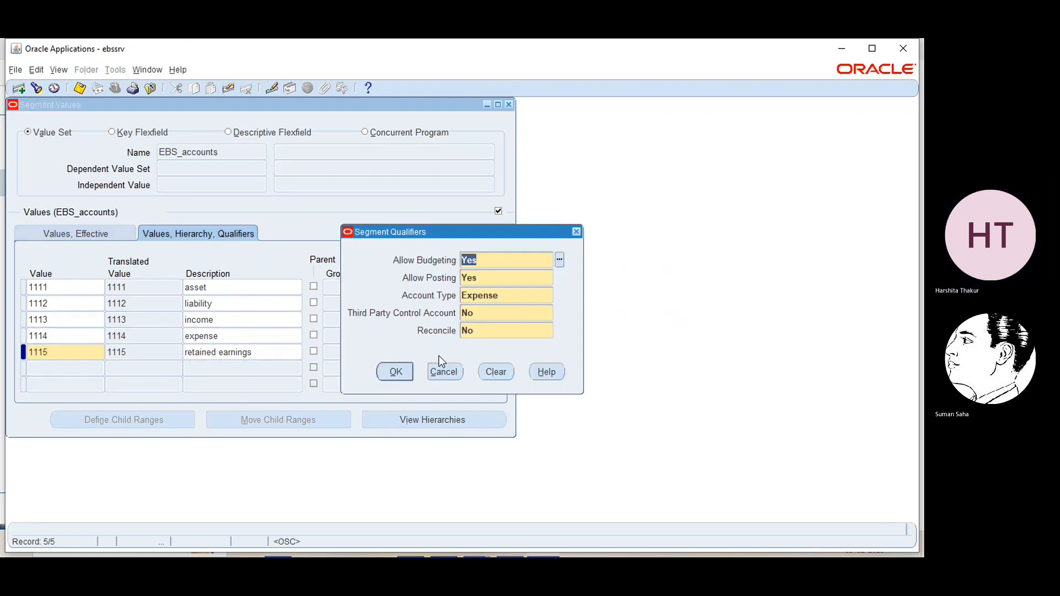
click(528, 294)
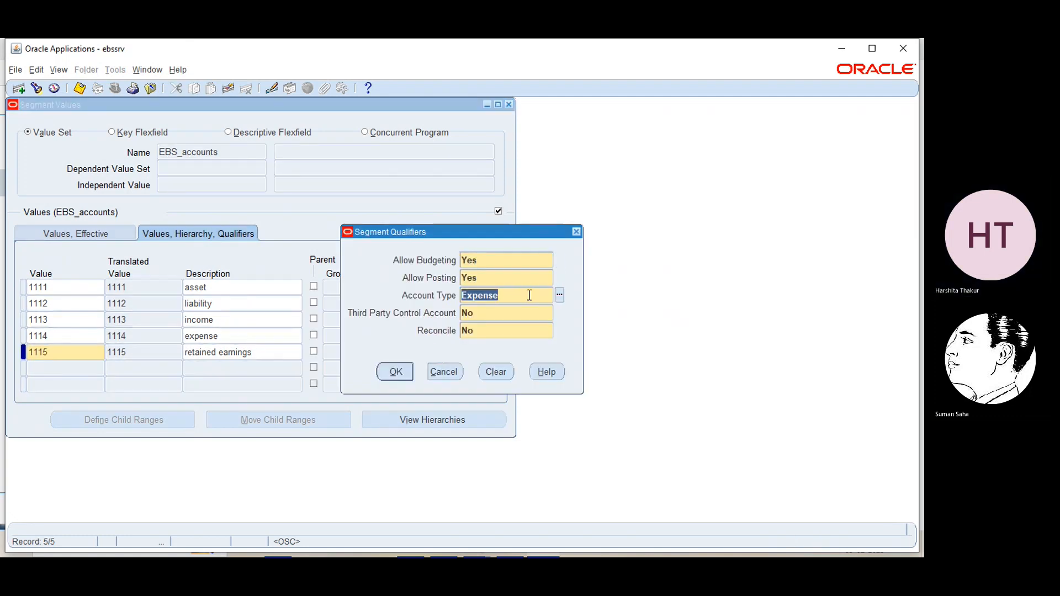
click(560, 296)
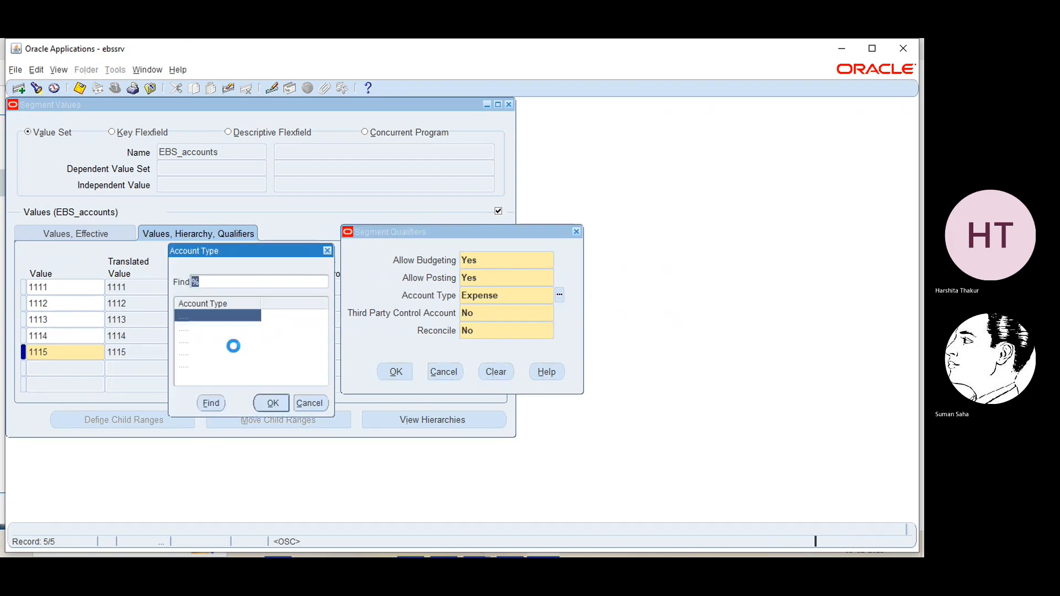
click(219, 353)
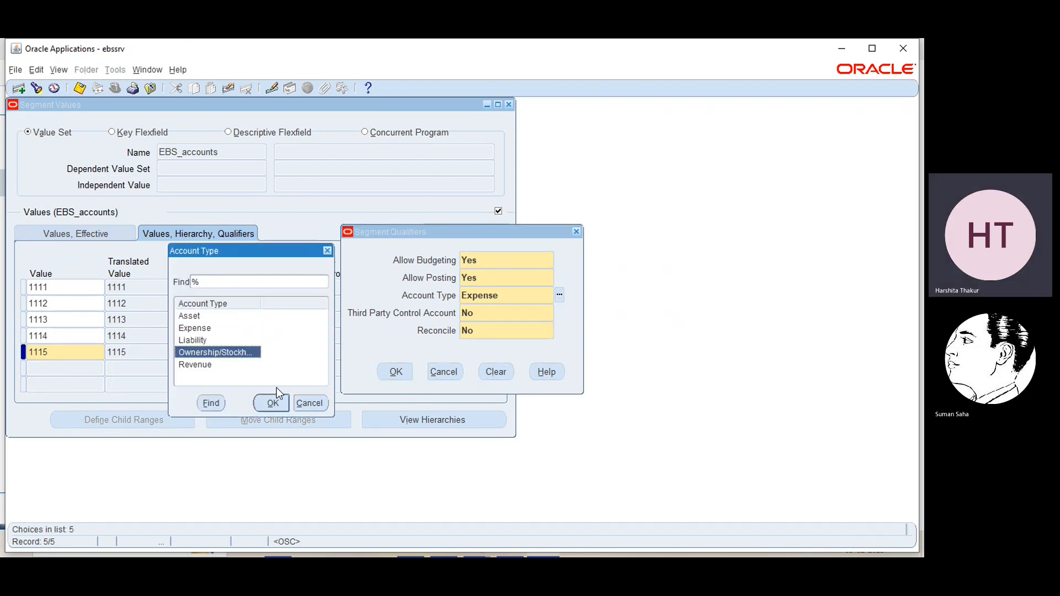
click(282, 402)
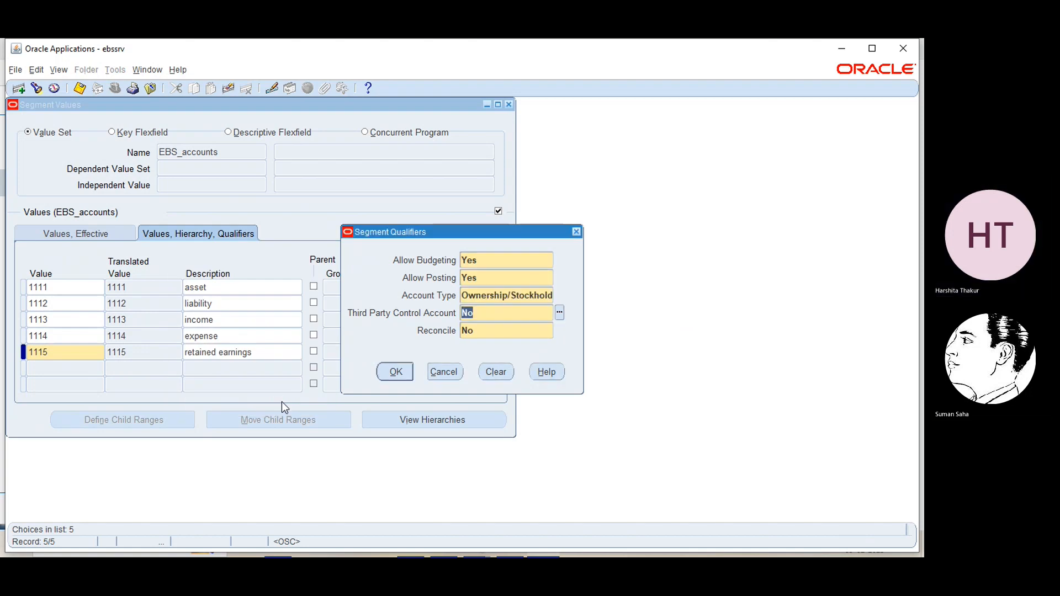
click(393, 372)
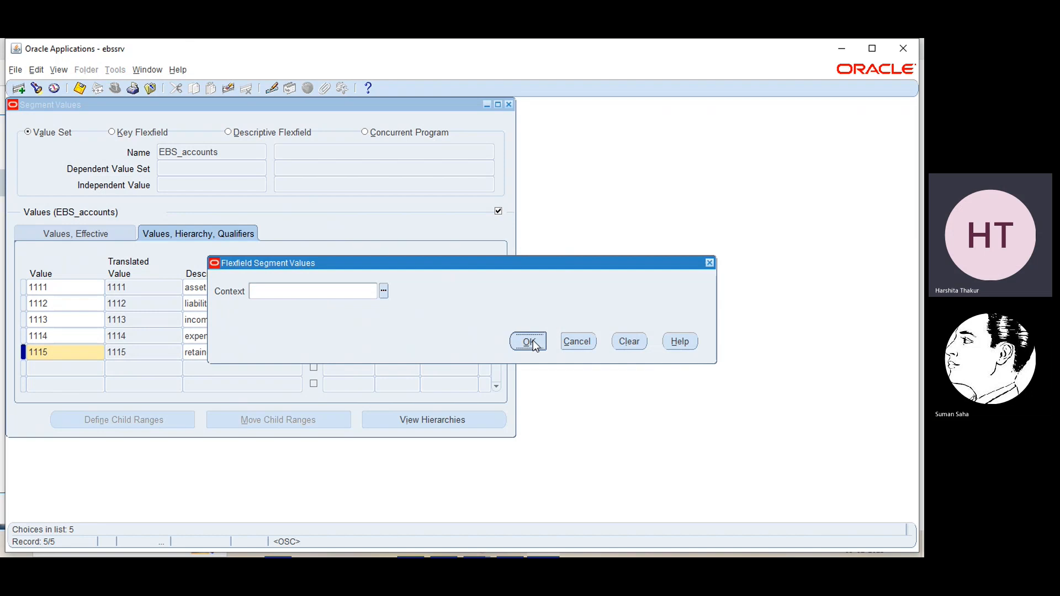
click(530, 341)
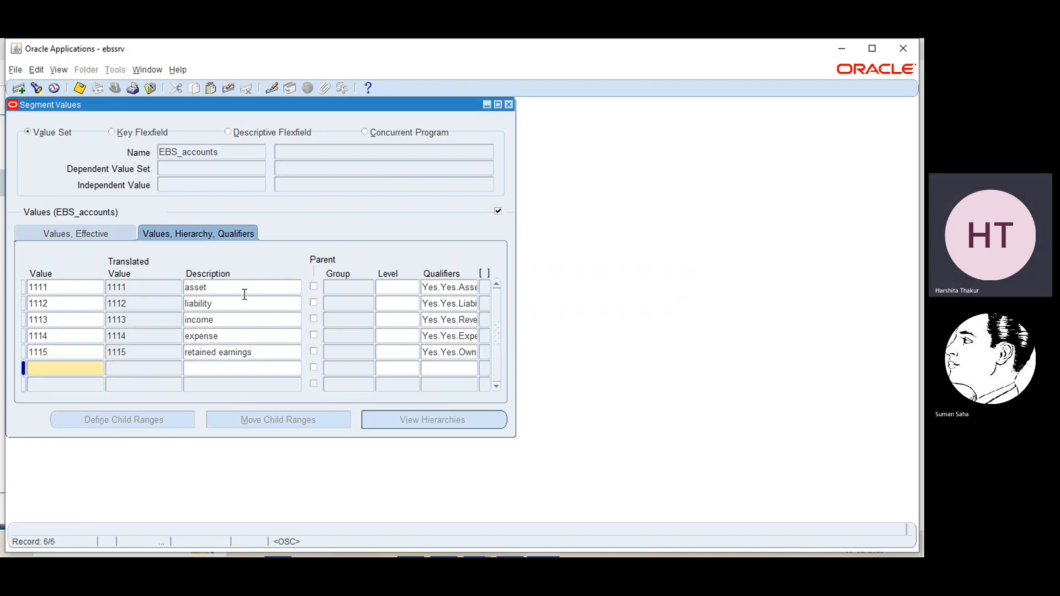
Step: Change the description of value 1111 to receivables and that of value 1112 to payables
click(239, 283)
key(Delete)
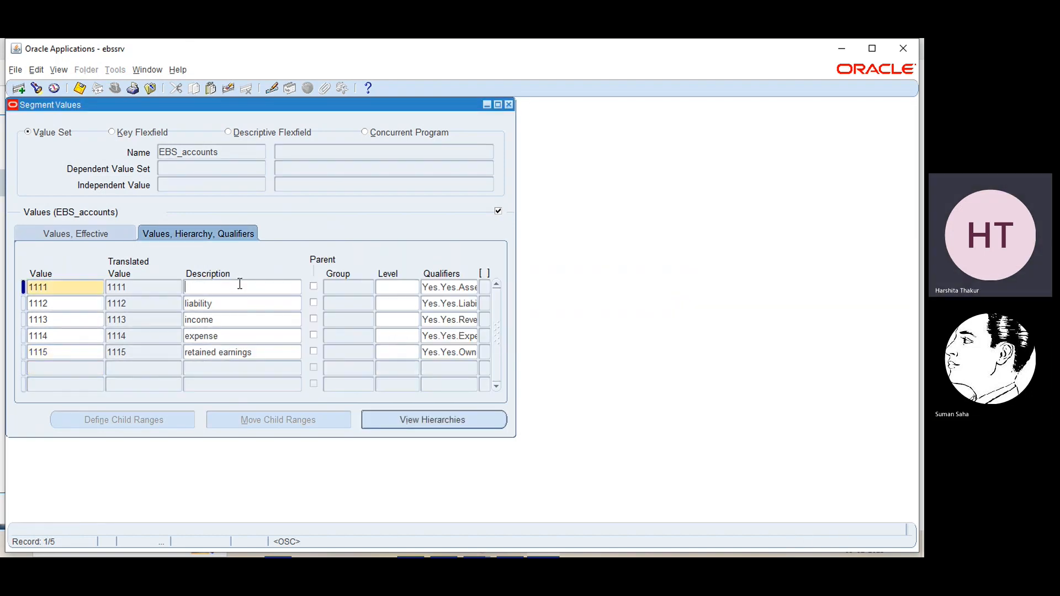
text(rece)
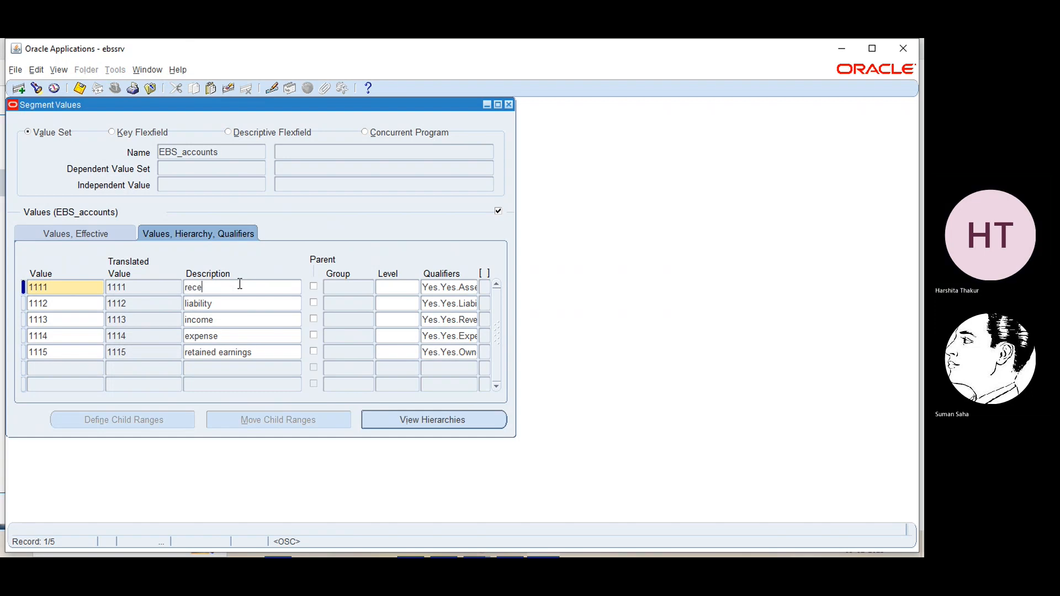
text(ivables)
click(232, 303)
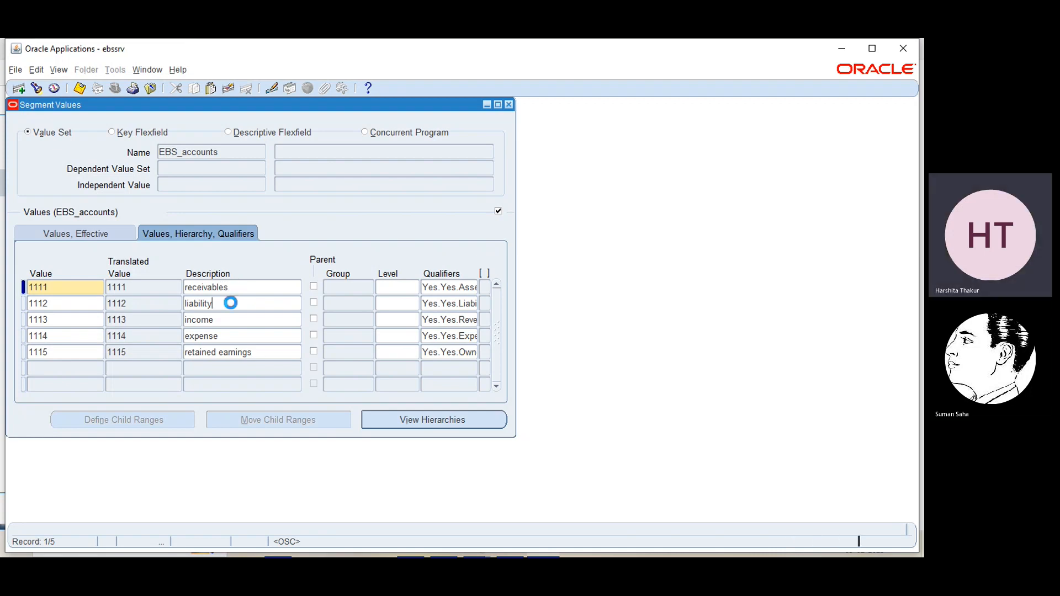
text(paya)
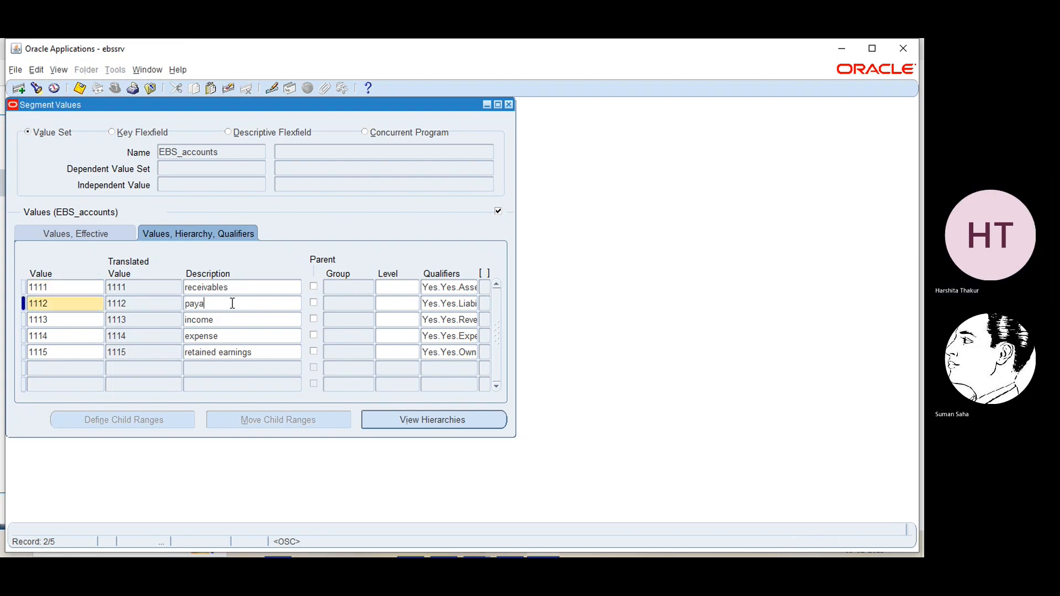
text(bles)
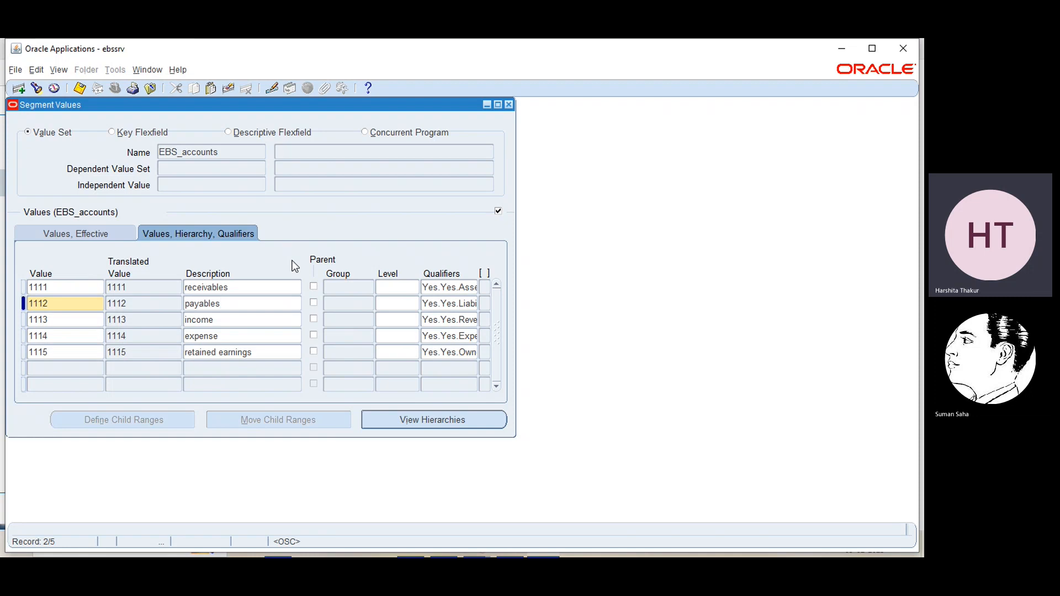
Step: Save the EBS_accounts values and close the Segment Values window, accepting the hierarchy compile request
key(Tab)
key(ctrl+s)
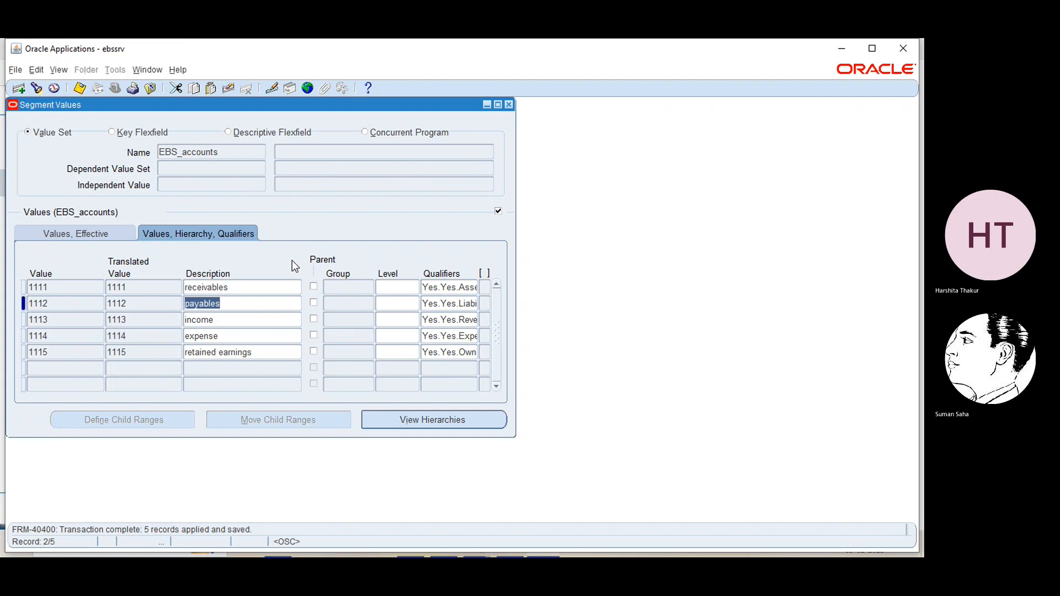
click(508, 104)
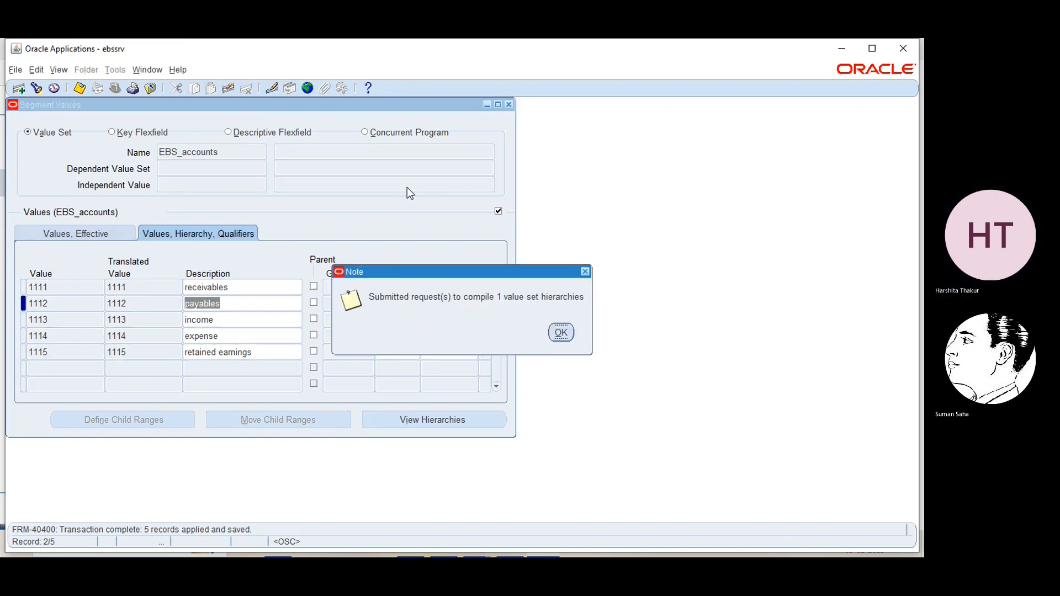
click(561, 332)
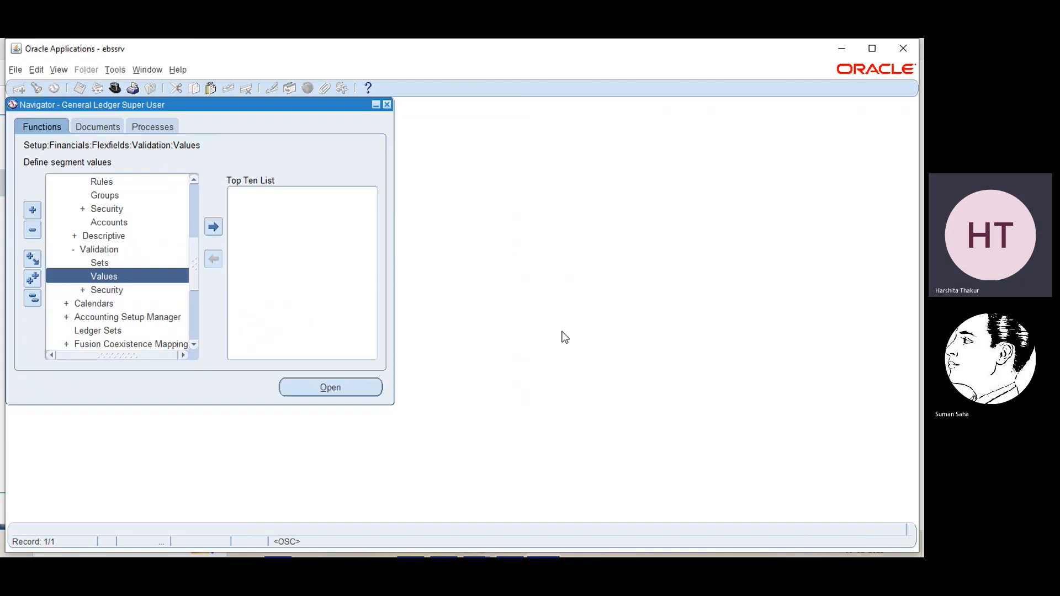
Step: Check the EBS_IC column on the Chart Of Accounts slide in PowerPoint and return to Oracle Applications
click(842, 50)
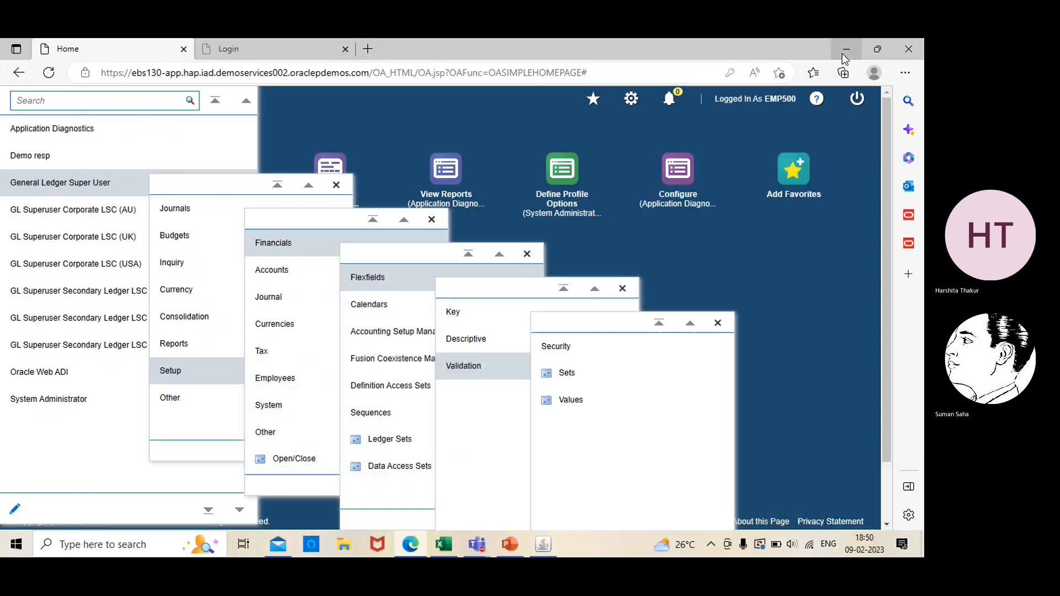
click(511, 554)
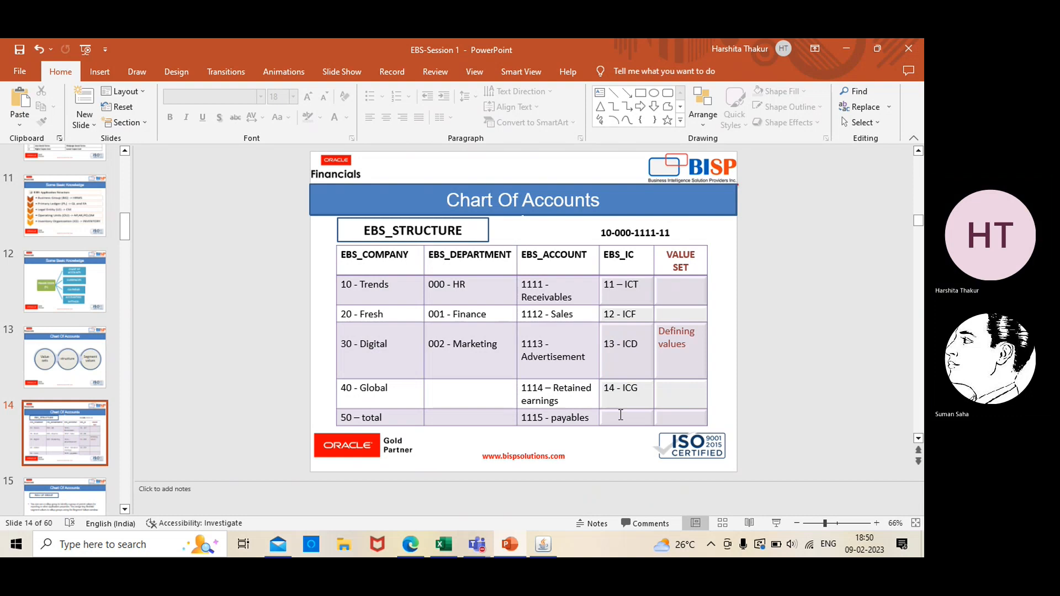
click(844, 51)
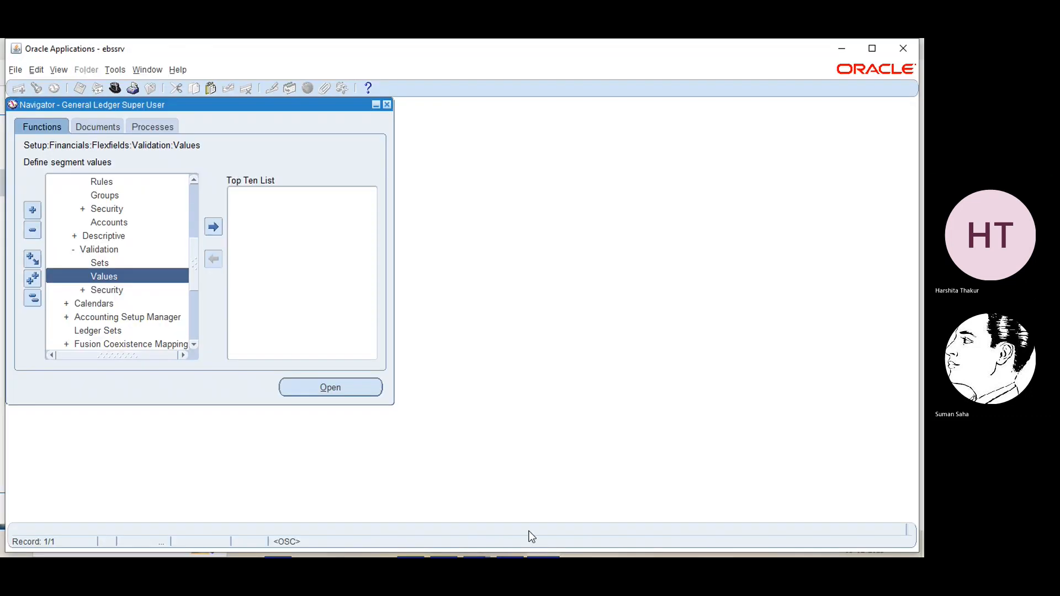
Step: Open the segment values form for the EBS_IC value set, searching the value sets for %ebs
click(355, 388)
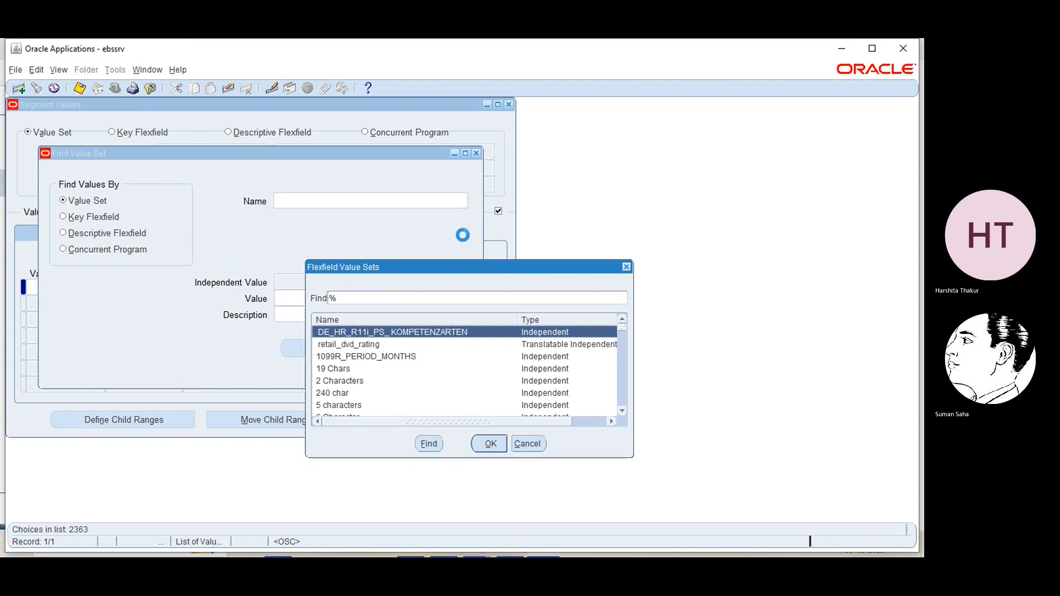
text(ebs)
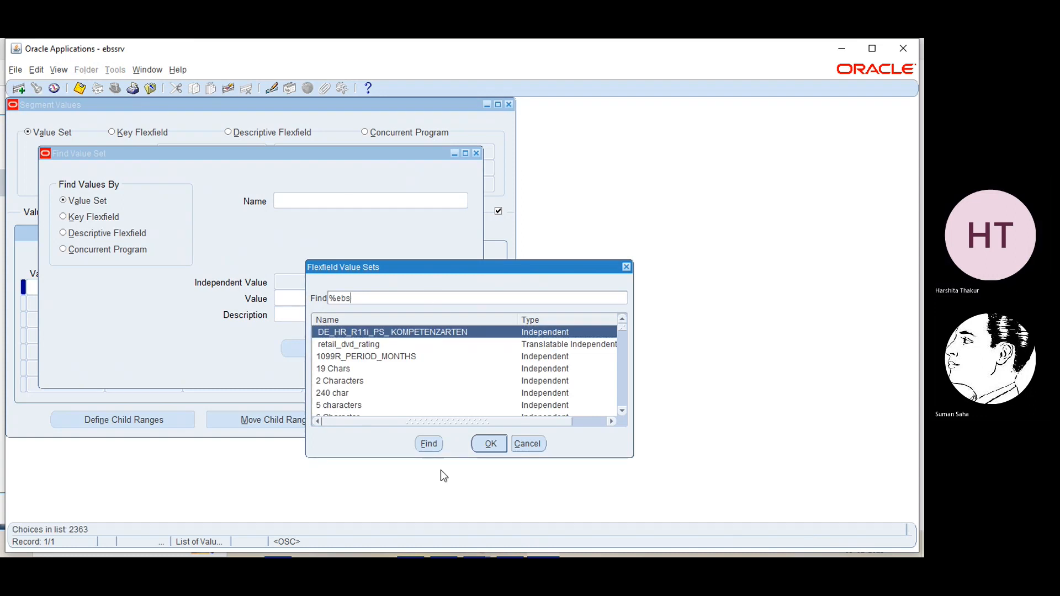
click(426, 444)
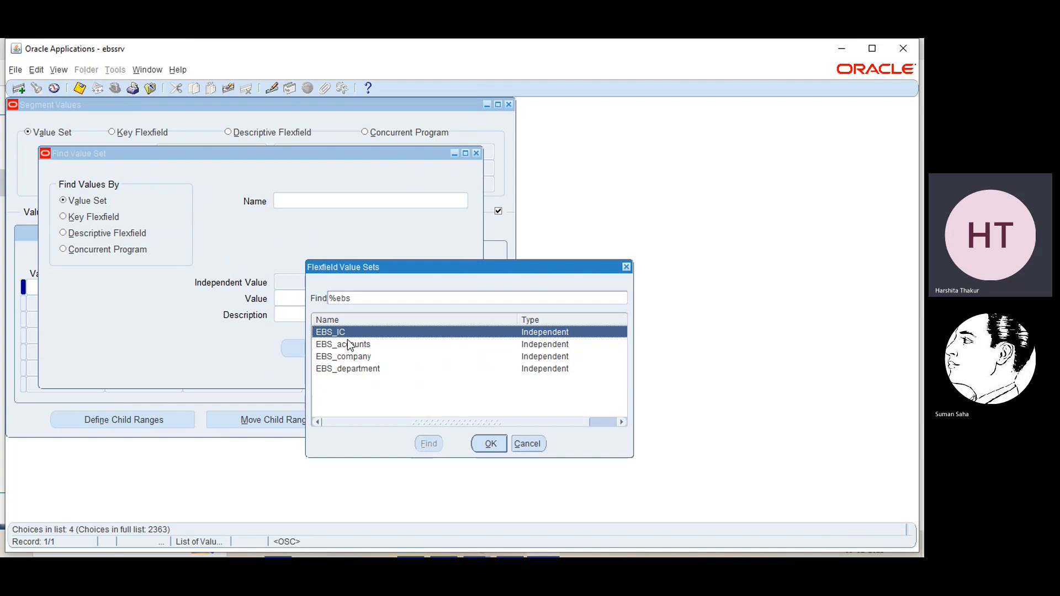
click(490, 444)
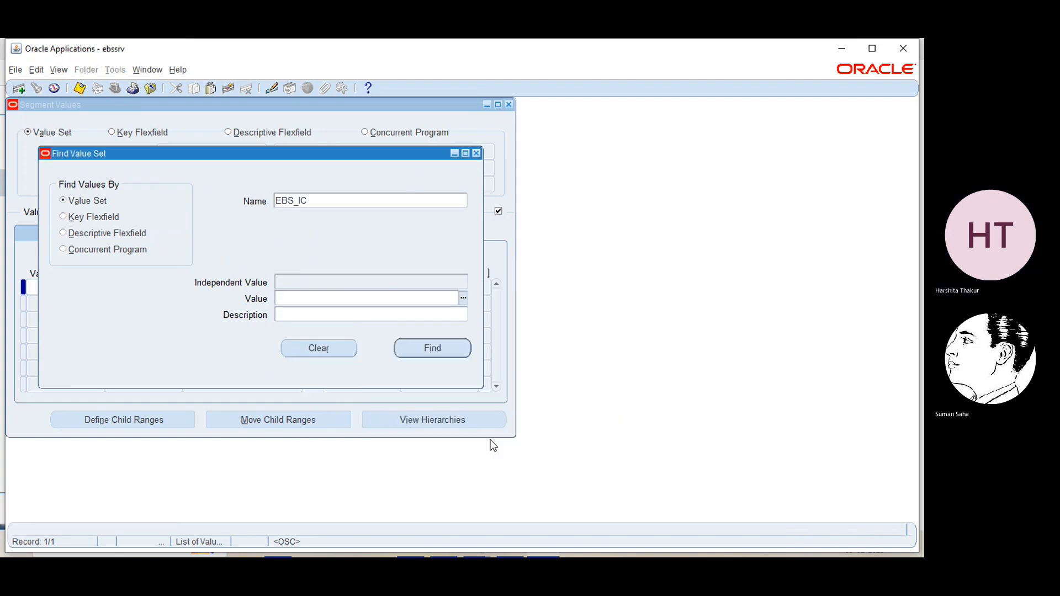
click(432, 340)
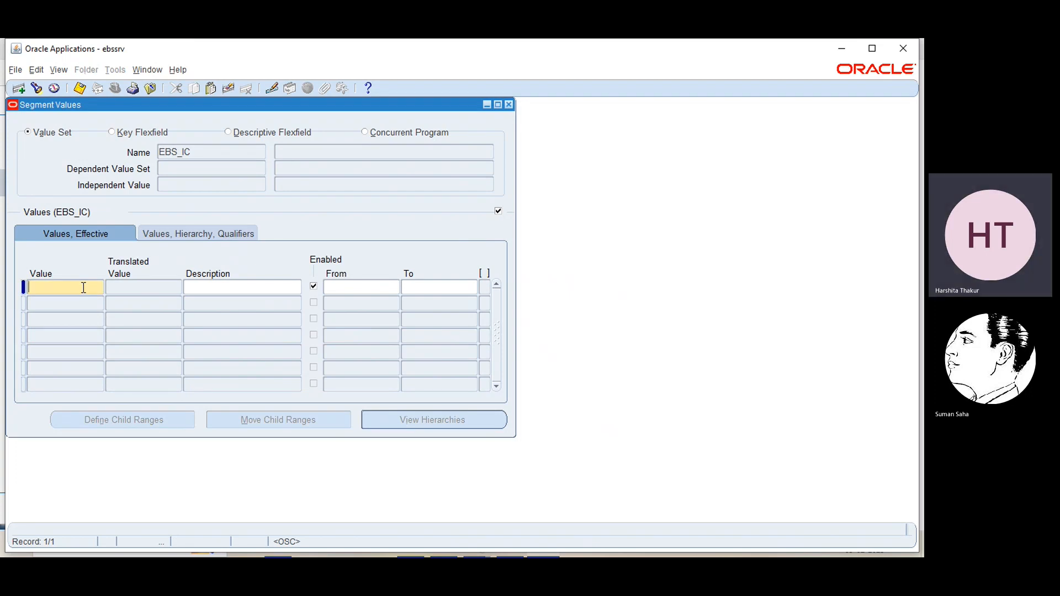
Step: Enter value 11 with description ICT in the EBS_IC value set, checking the Chart Of Accounts slide in PowerPoint
text(11)
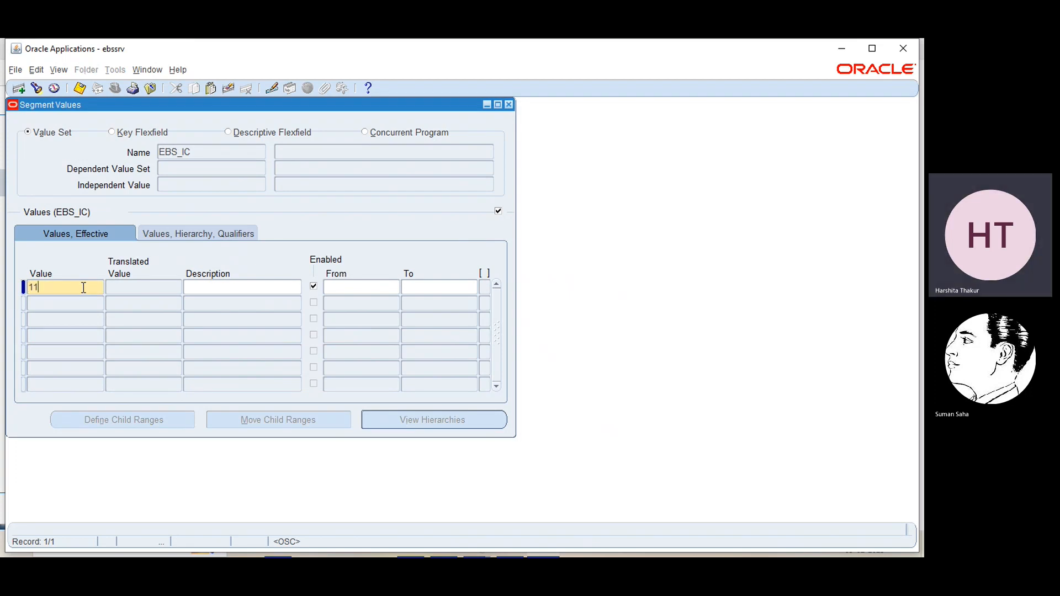
click(842, 48)
click(523, 552)
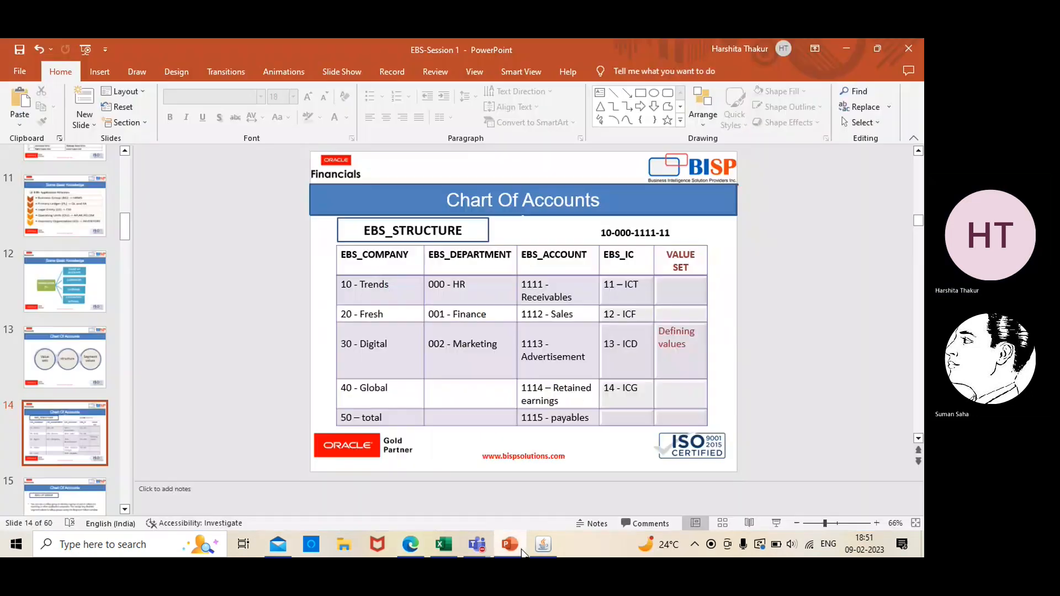
click(548, 548)
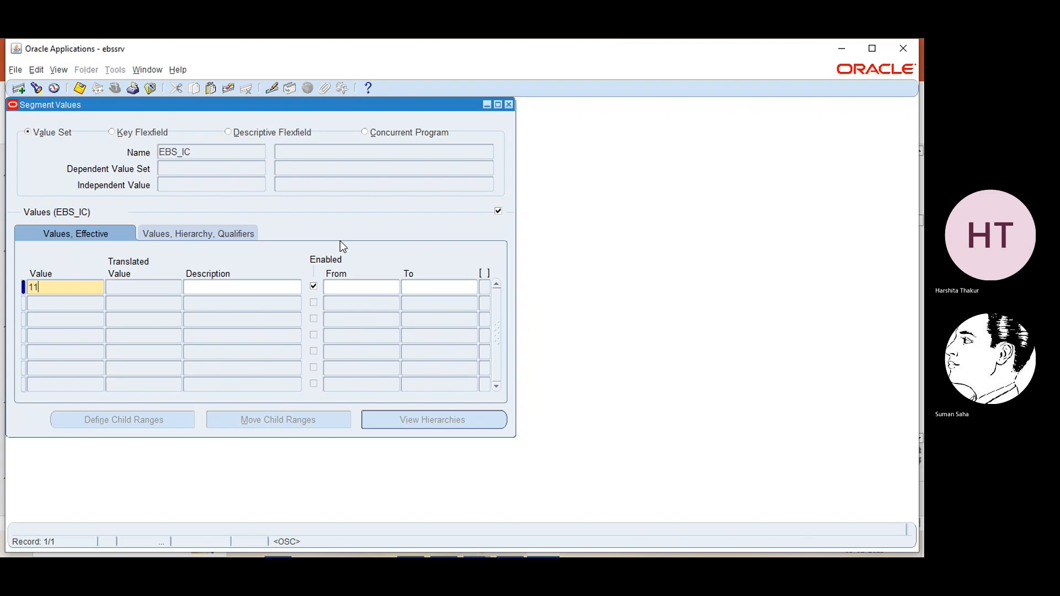
click(207, 287)
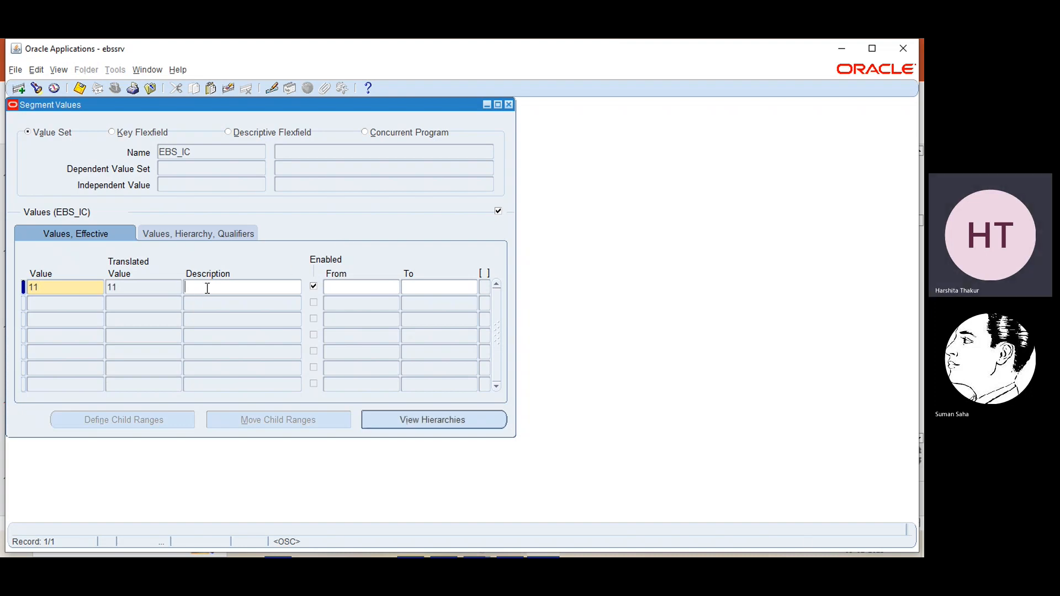
text(ICT)
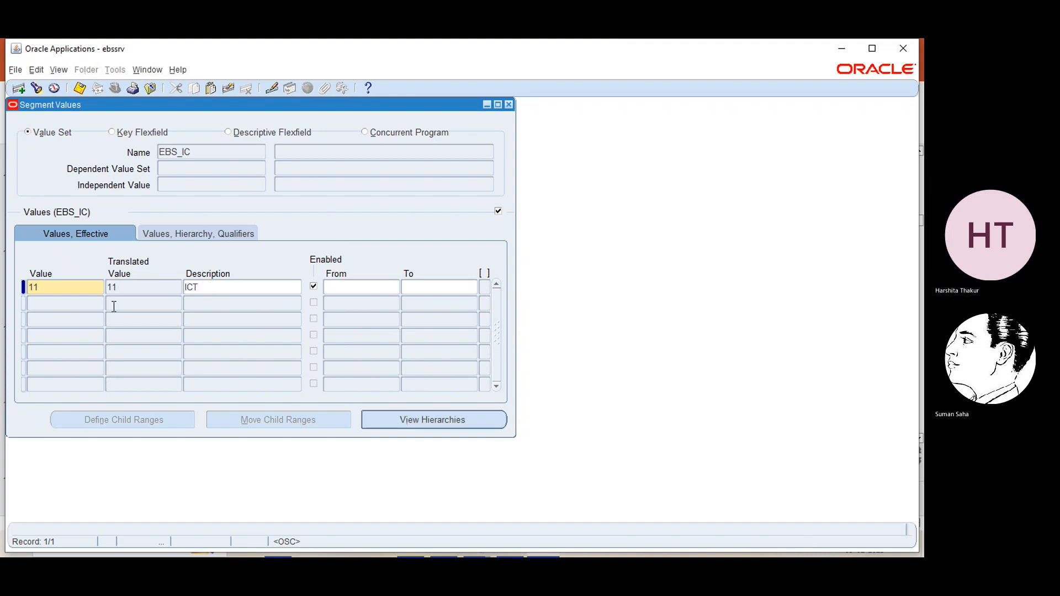
Step: Add values 12, 13 and 14 to the EBS_IC value set with descriptions ICF, ICD and ICG
click(58, 303)
text(12)
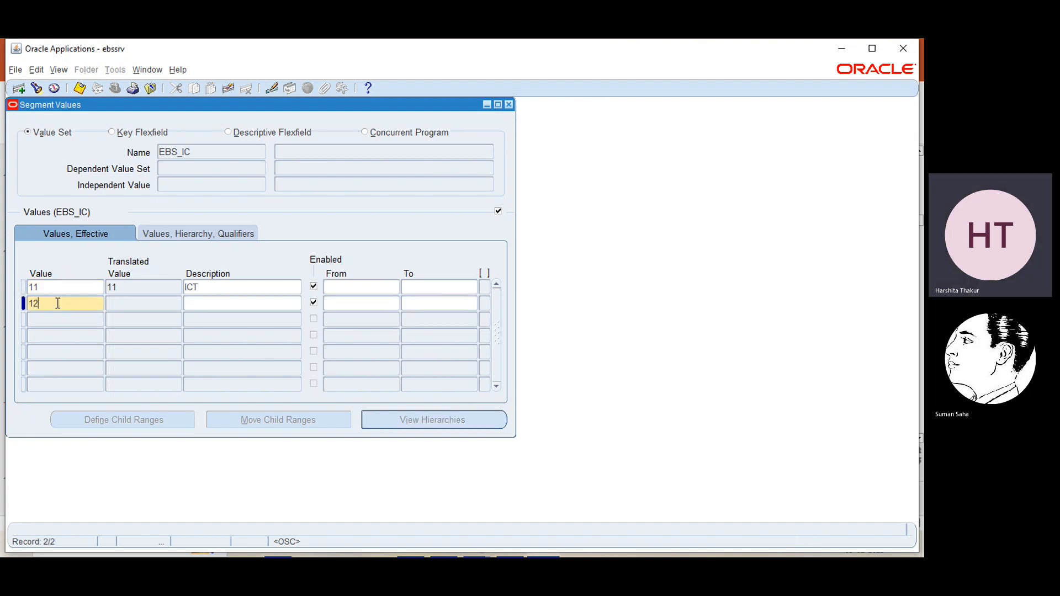
click(209, 309)
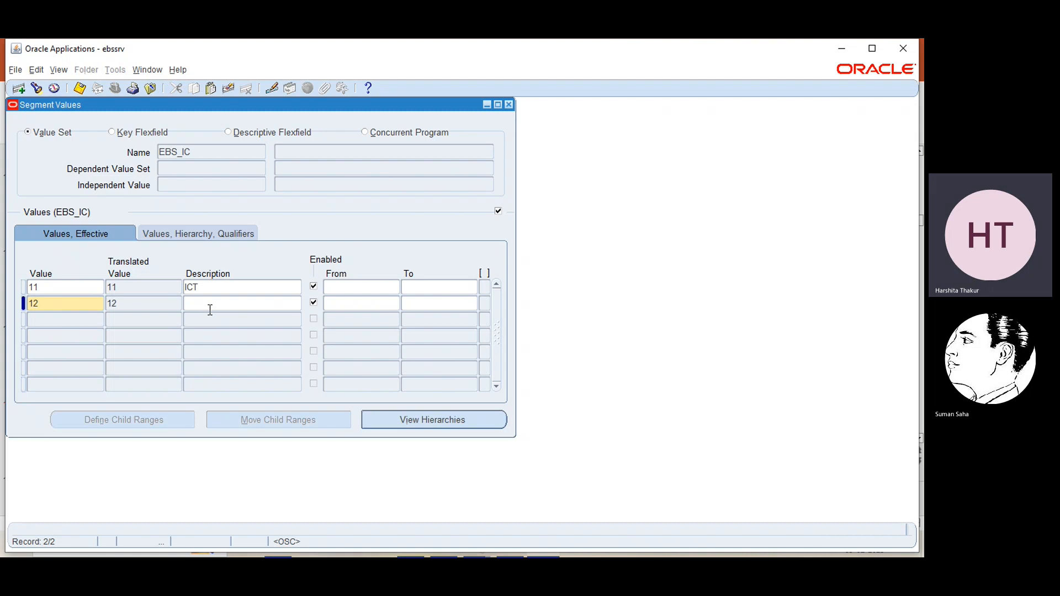
text(ICF)
click(76, 319)
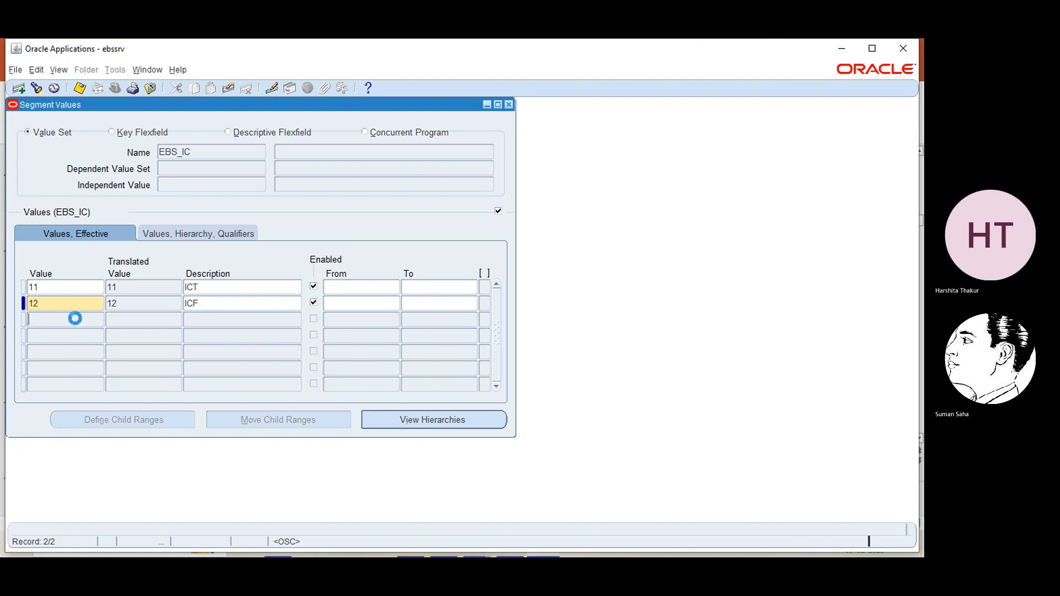
text(13)
click(227, 321)
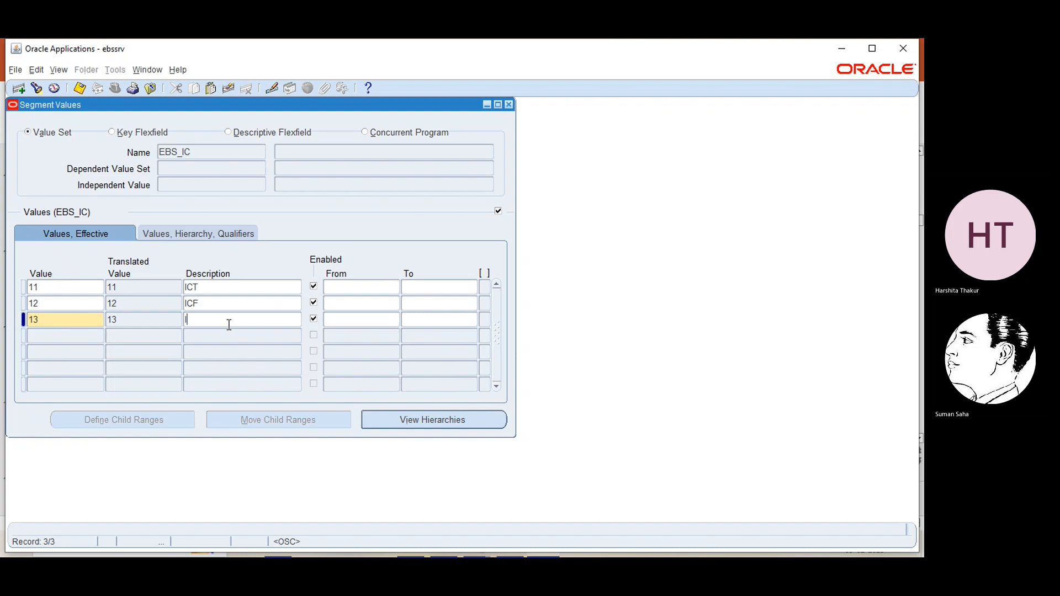
text(ICD)
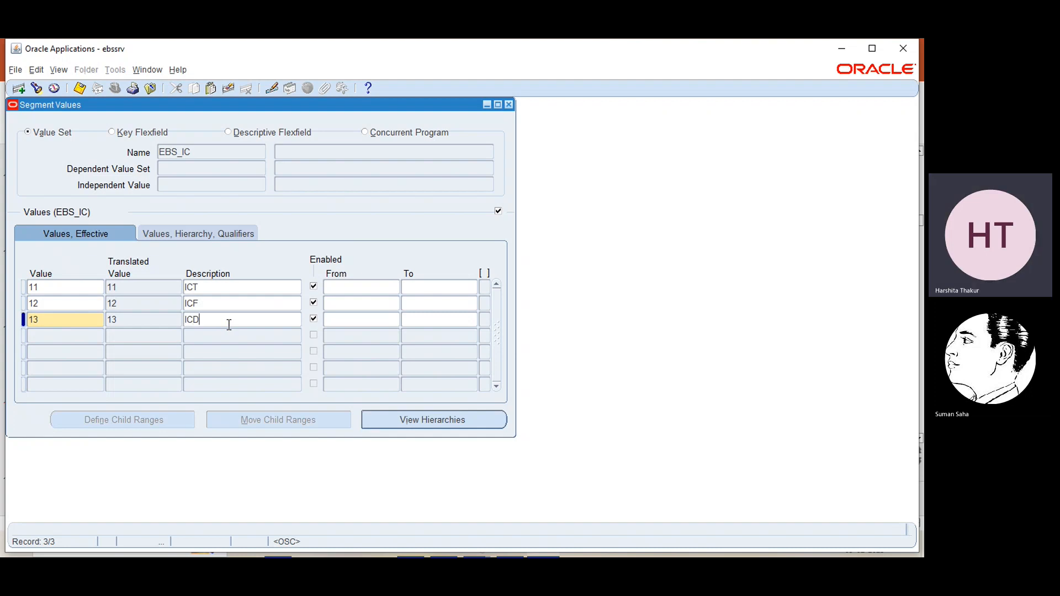
click(53, 343)
text(14)
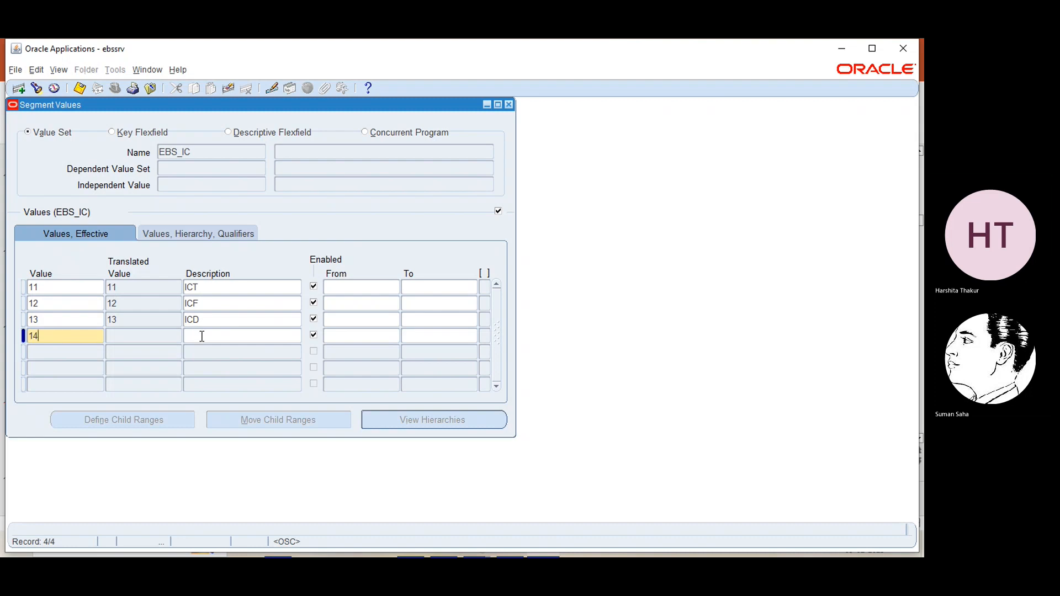
click(202, 336)
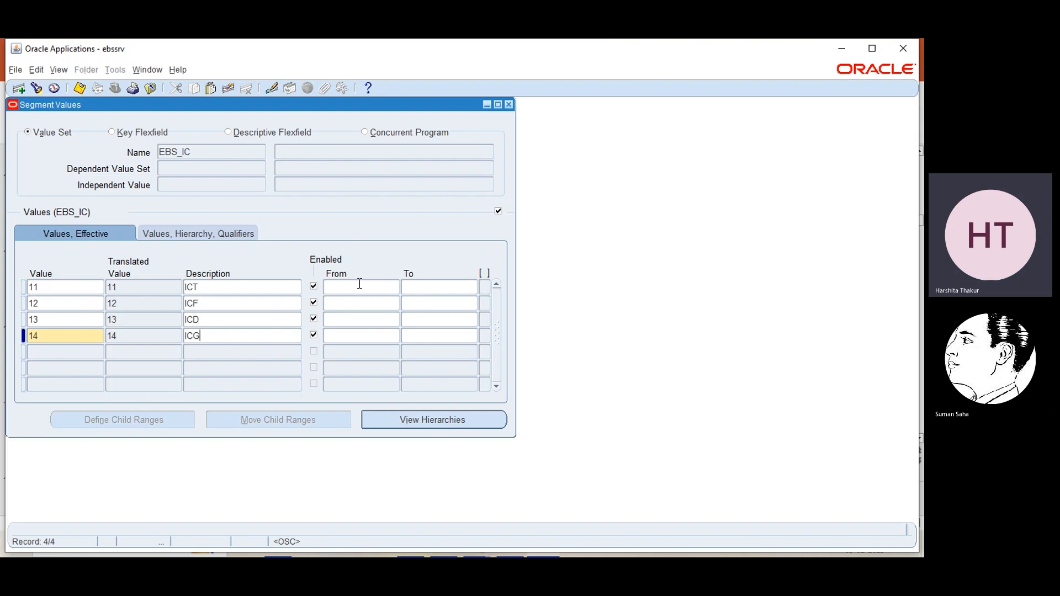
Step: Set the qualifiers of values 11 and 12 to Yes for budgeting and posting, leaving the flexfield context blank
click(198, 233)
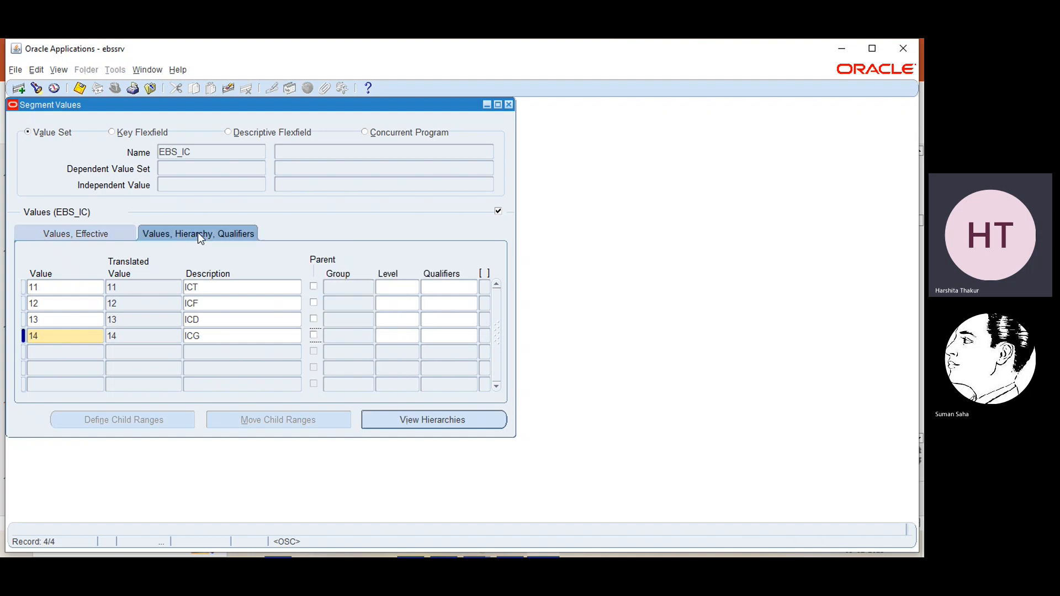
click(436, 285)
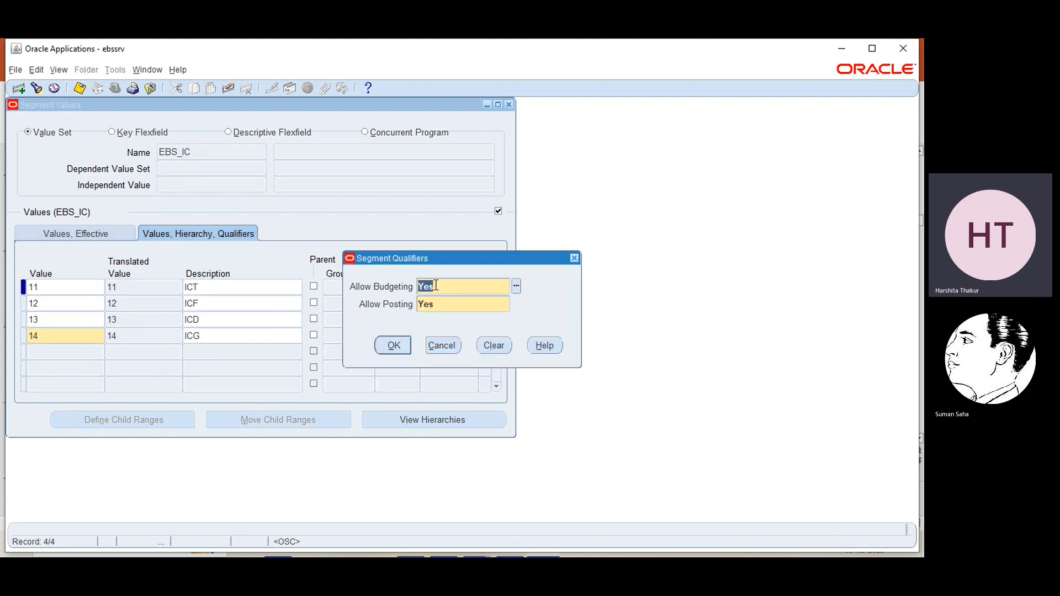
click(393, 345)
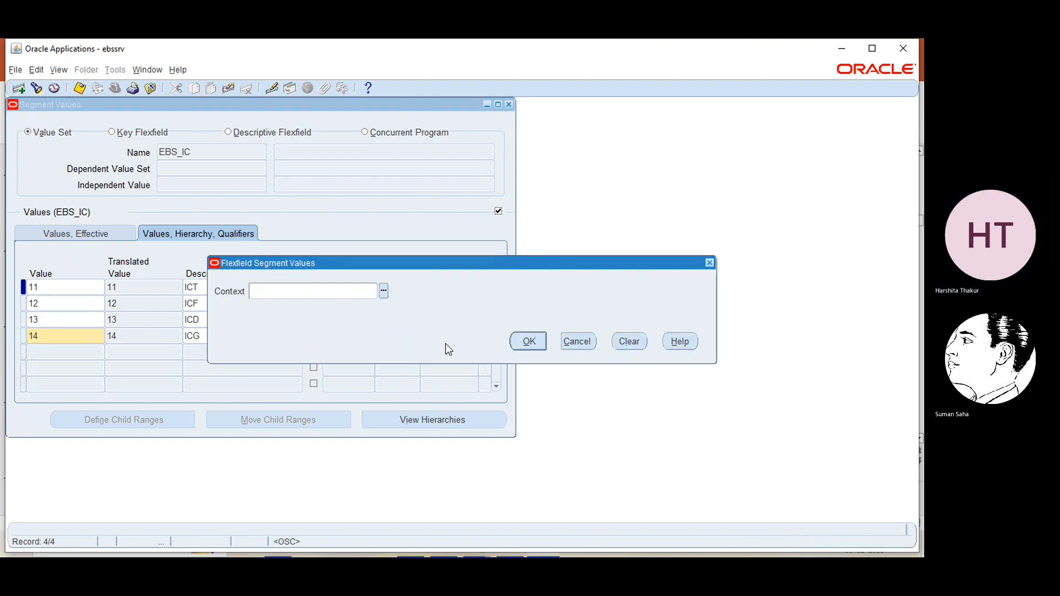
click(530, 342)
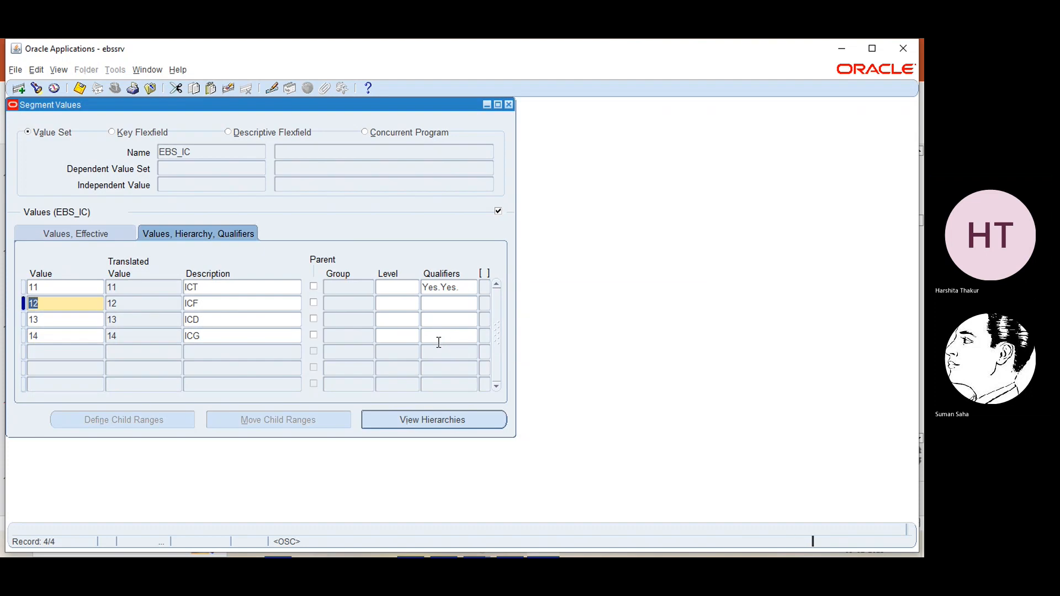
click(436, 304)
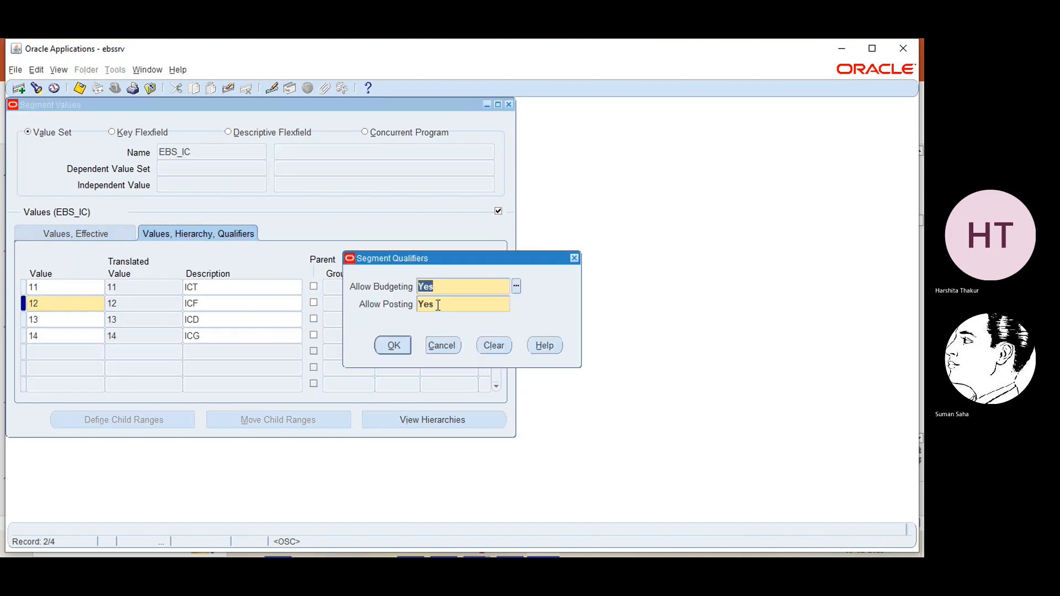
click(392, 346)
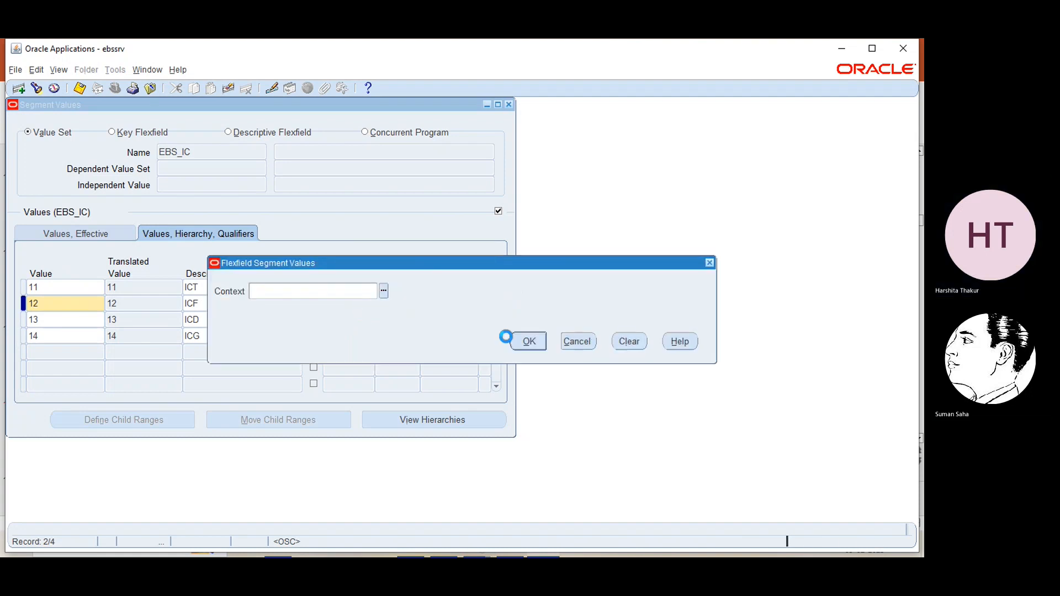
click(527, 345)
Step: Set the qualifiers of values 13 and 14 to Yes for budgeting and posting, leaving the flexfield context blank
click(446, 320)
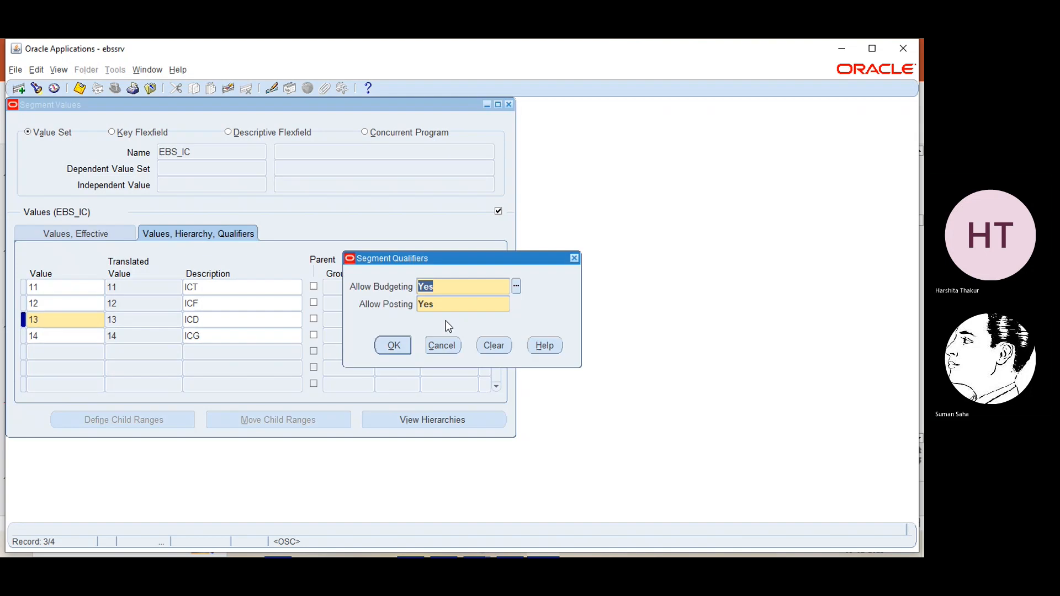
click(394, 348)
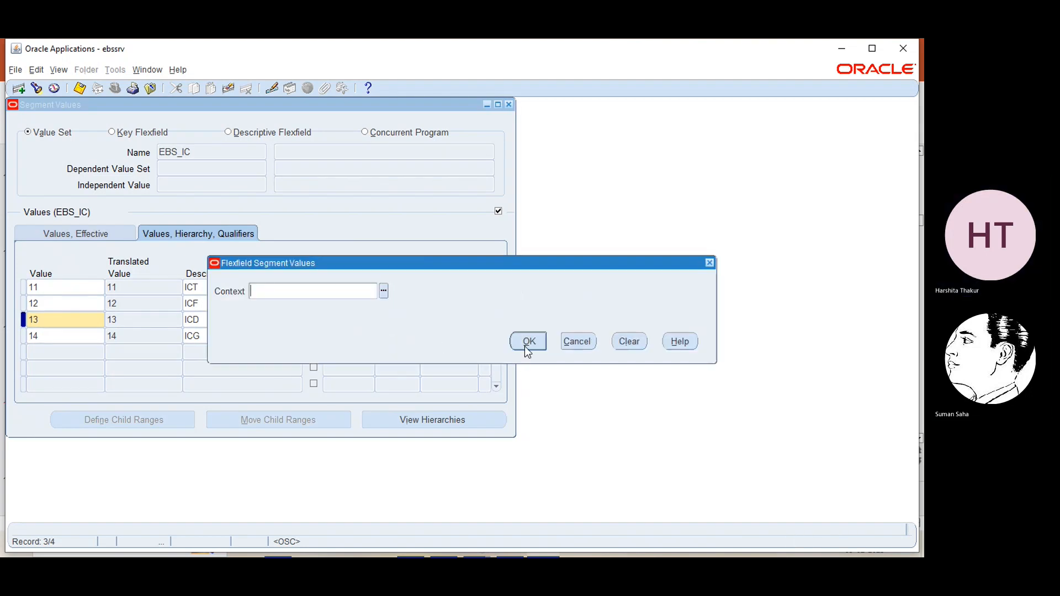
click(528, 342)
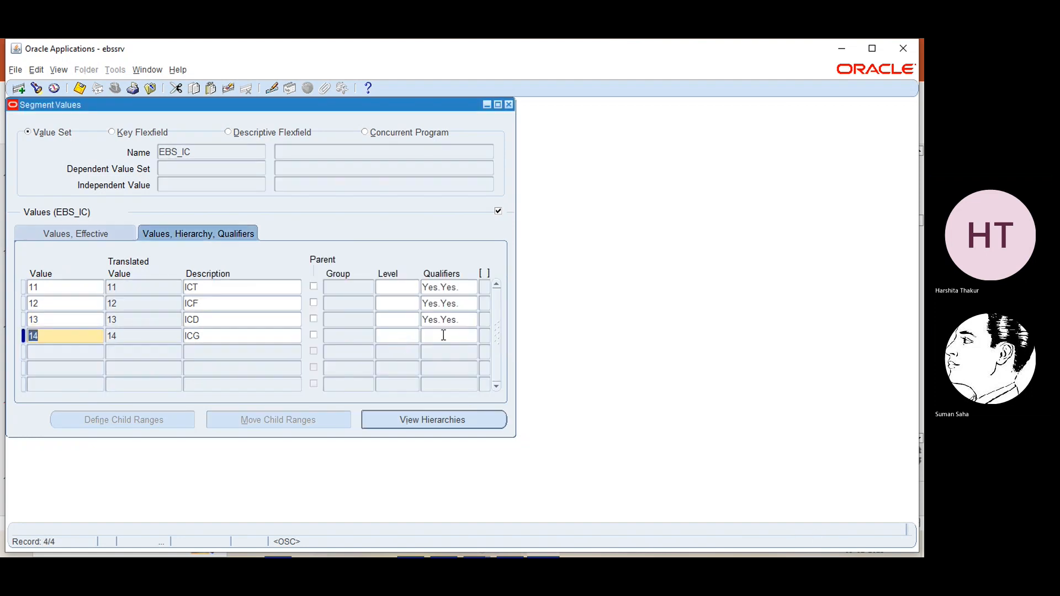
click(443, 335)
click(390, 345)
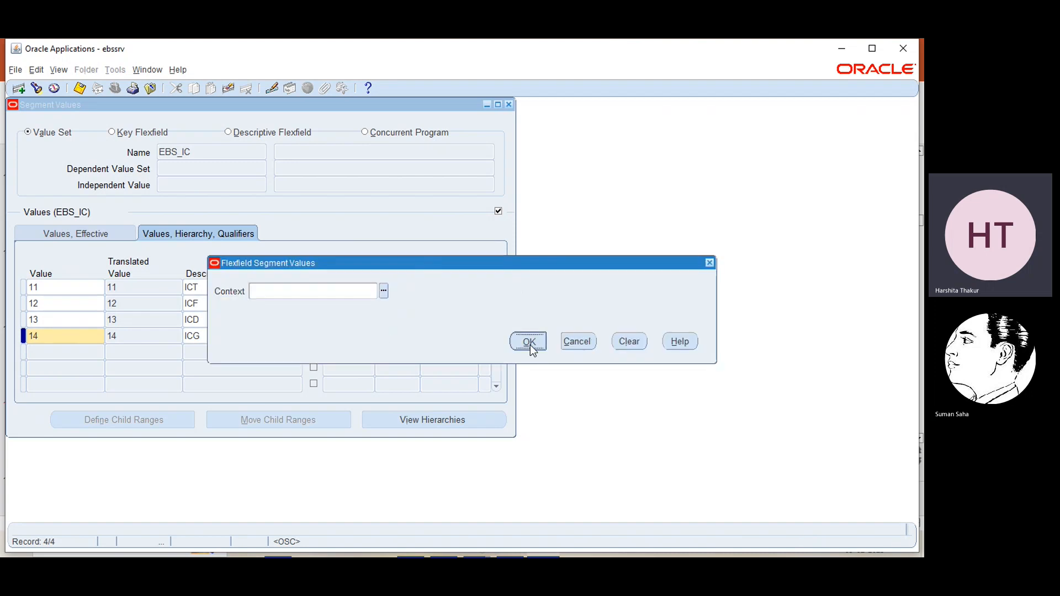
click(529, 342)
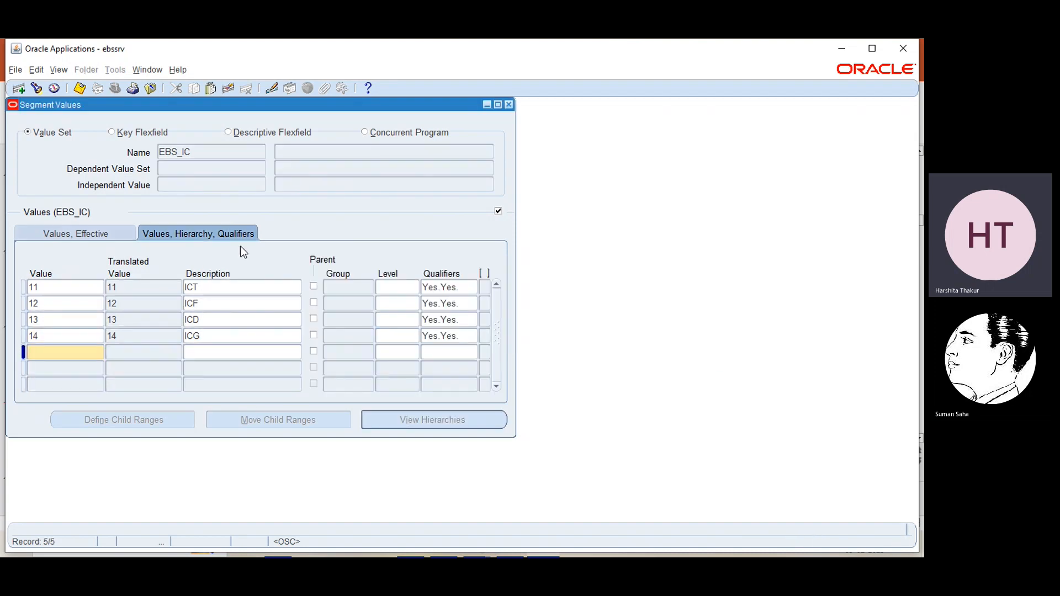
Step: Save the EBS_IC values without the empty fifth row and close the Segment Values window, accepting the hierarchy compile request
click(226, 89)
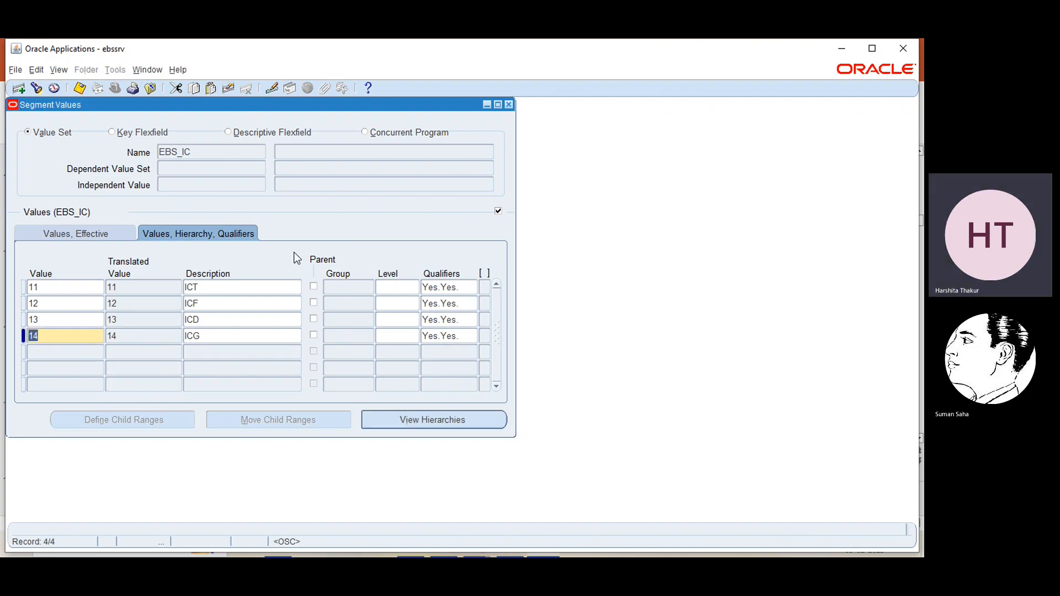
key(ctrl+s)
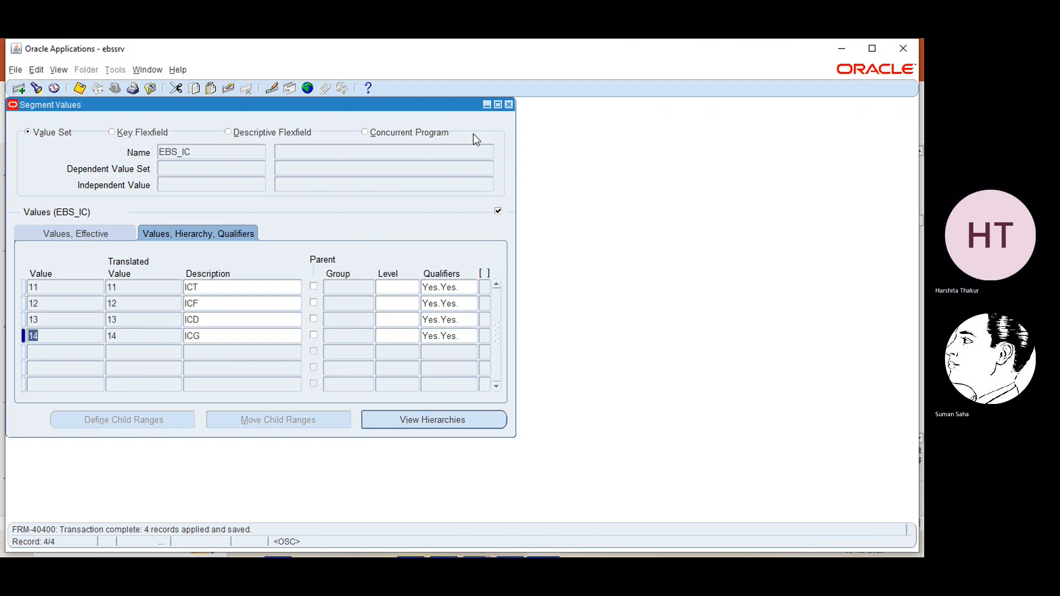
click(513, 104)
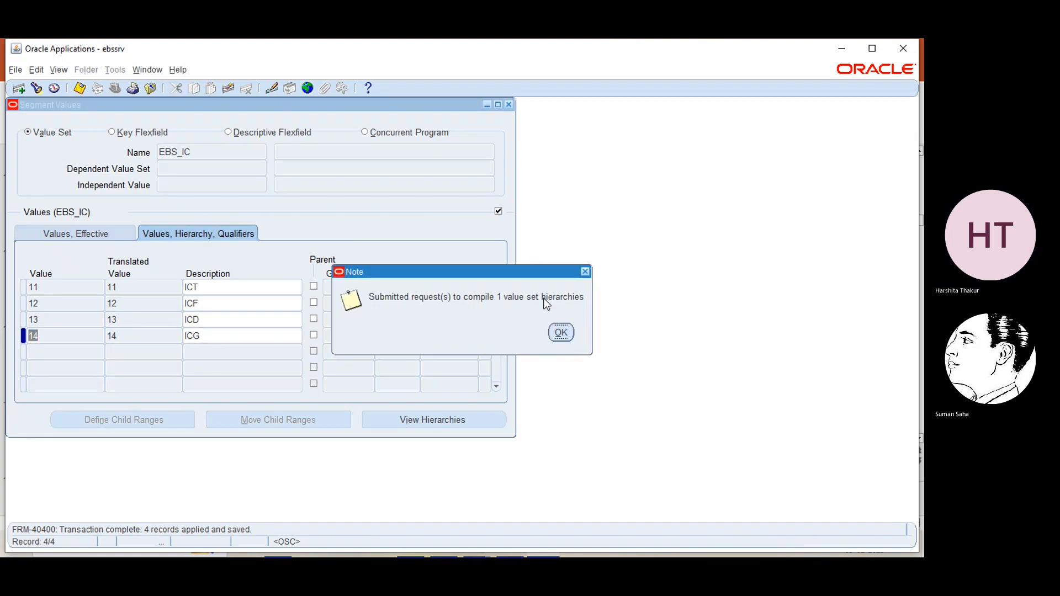
click(562, 333)
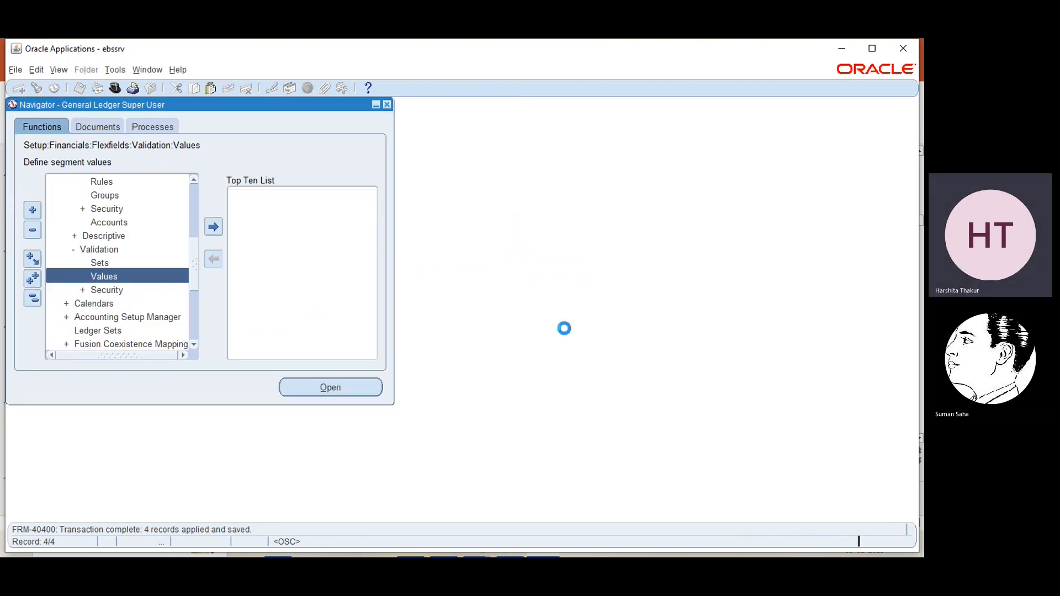
Step: Find all my requests, refresh the list to check the value set hierarchy compile request, and close the Requests window
click(58, 70)
click(75, 244)
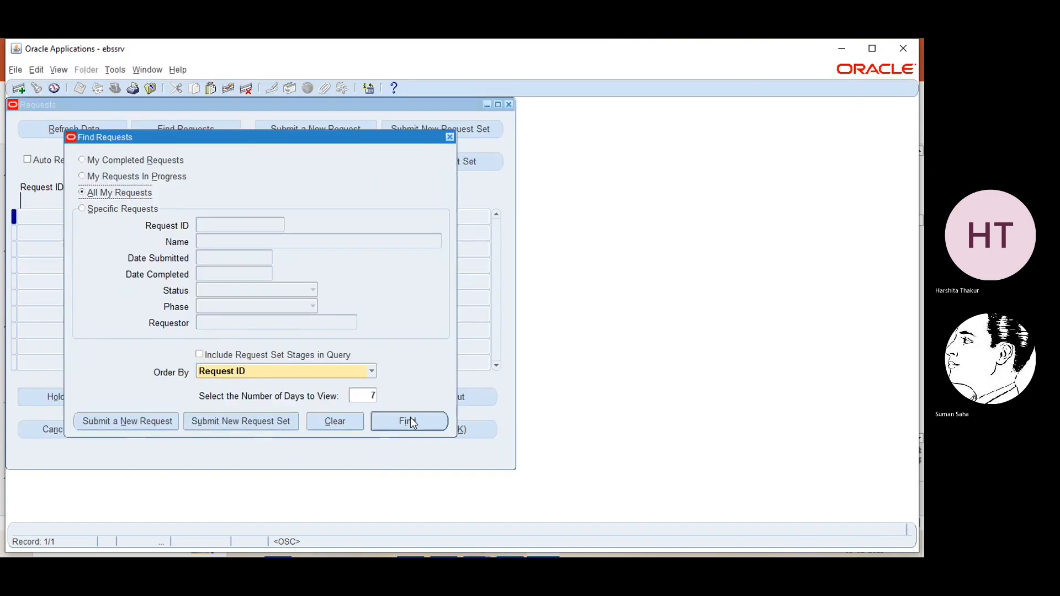
click(410, 419)
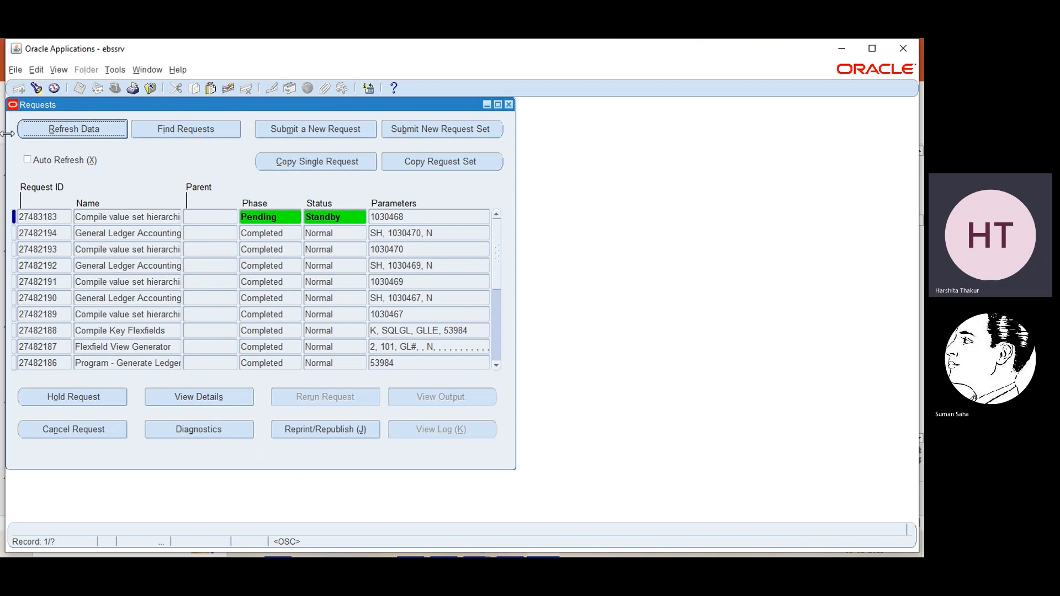
click(92, 132)
click(92, 133)
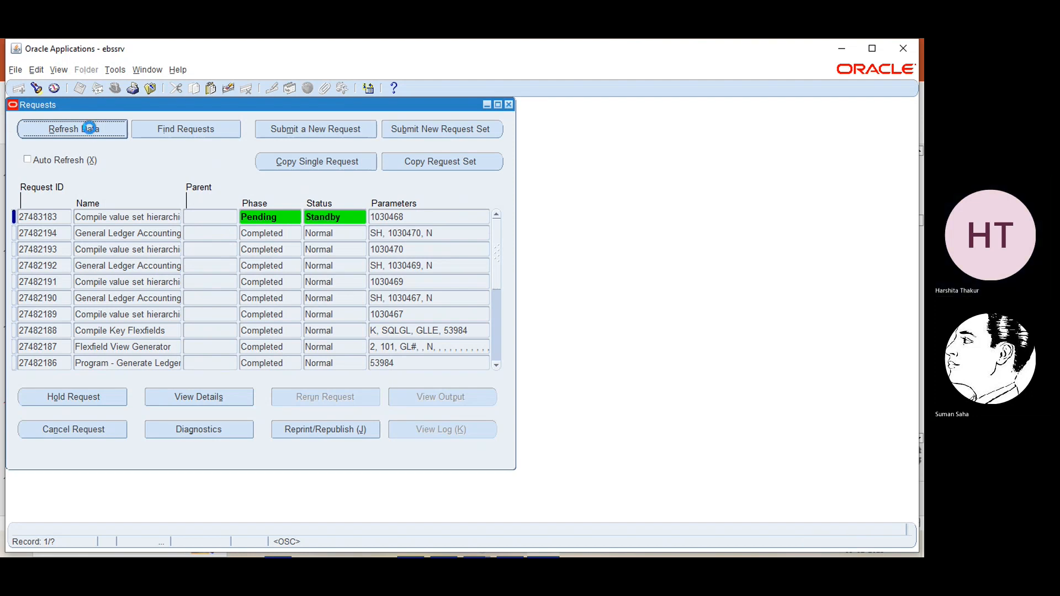
click(92, 133)
click(91, 133)
click(90, 128)
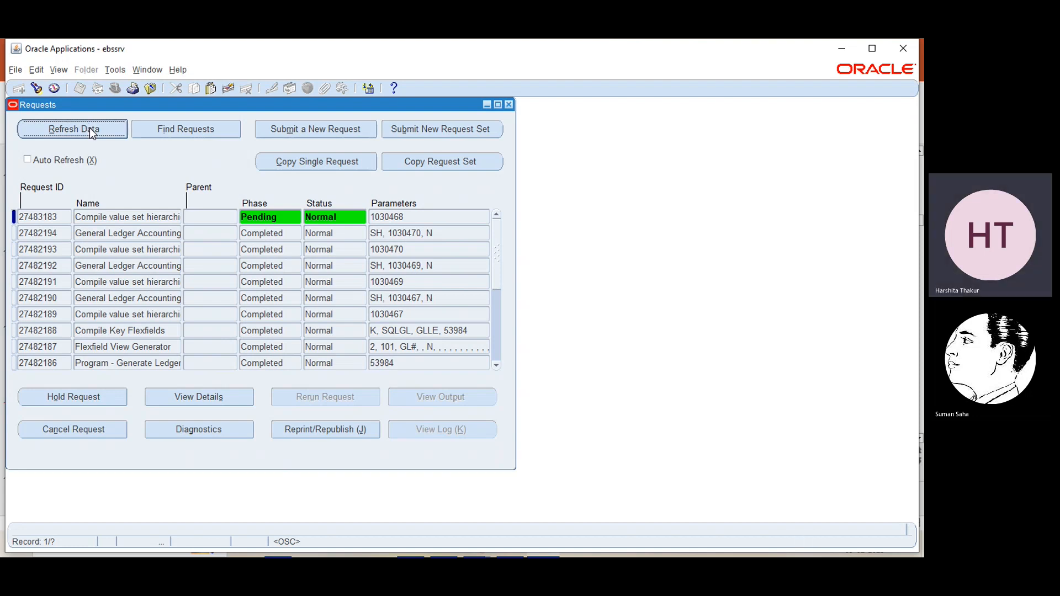
click(90, 129)
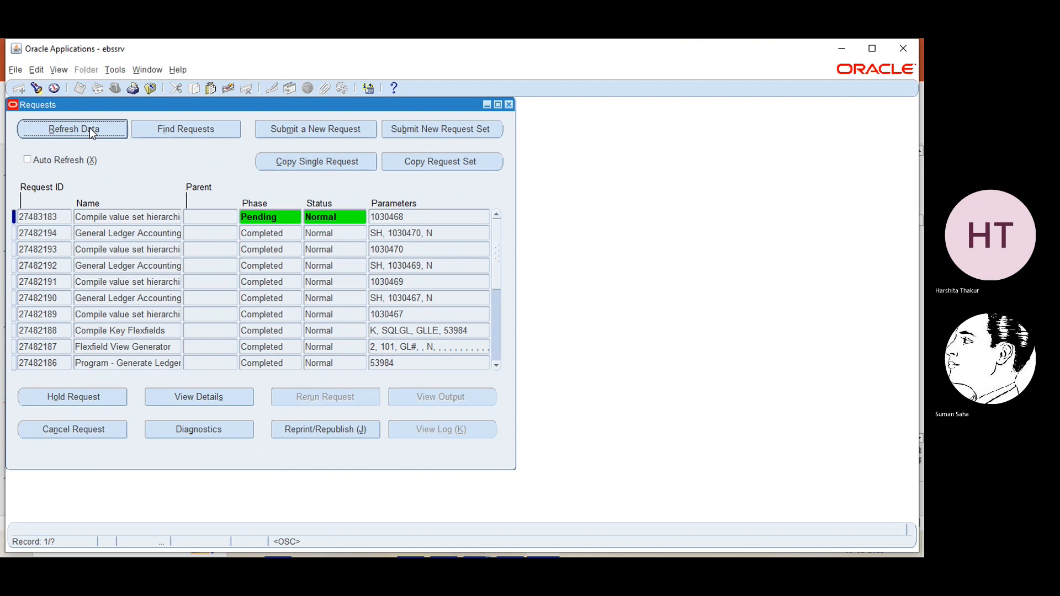
click(90, 129)
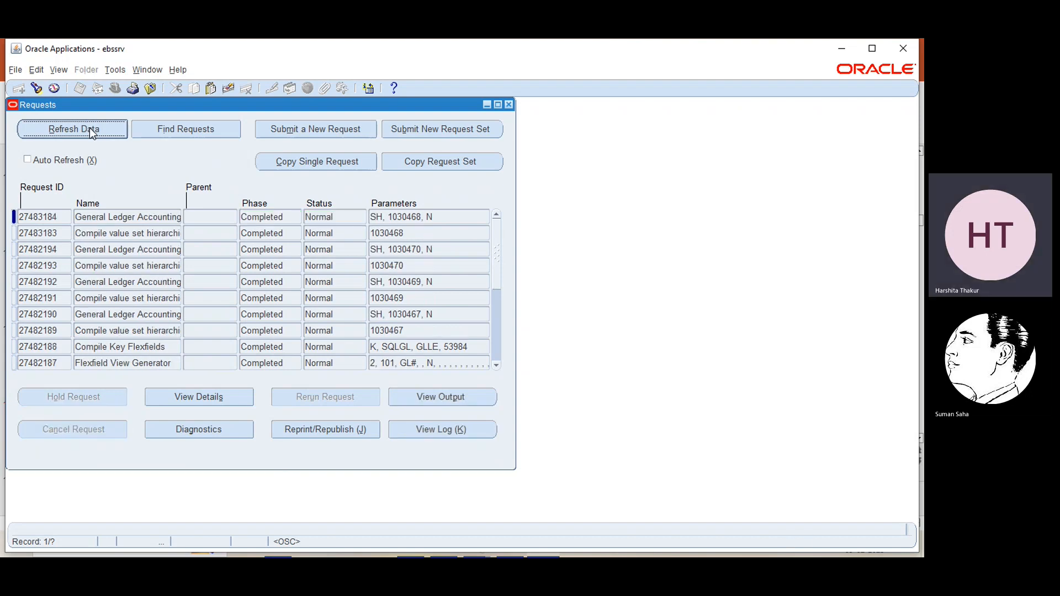
click(512, 105)
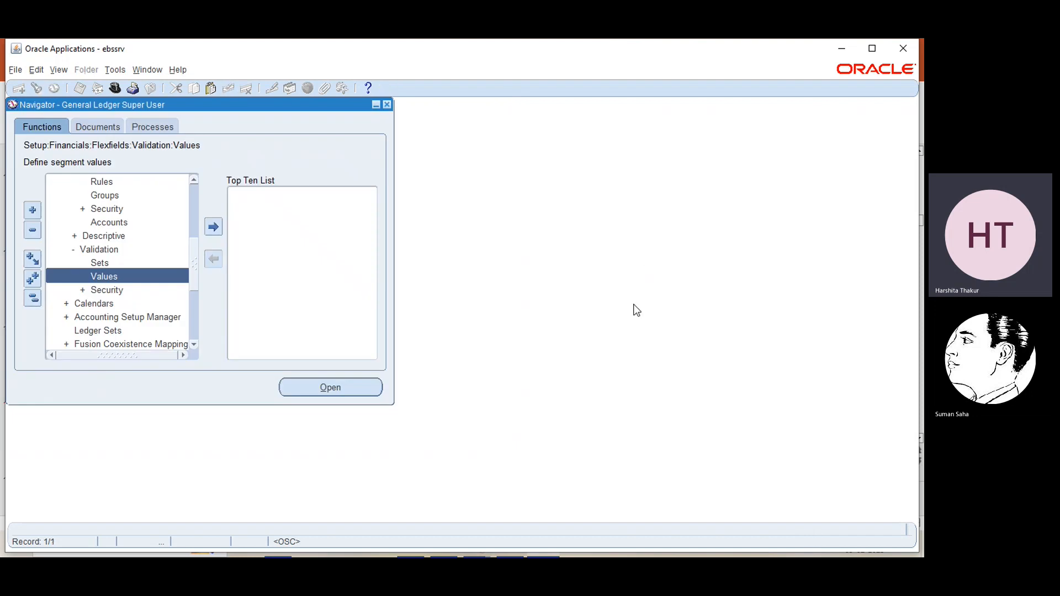
Step: Look up the segment values of the EBS_accounts value set and switch to the Chart Of Accounts slides in PowerPoint
click(340, 395)
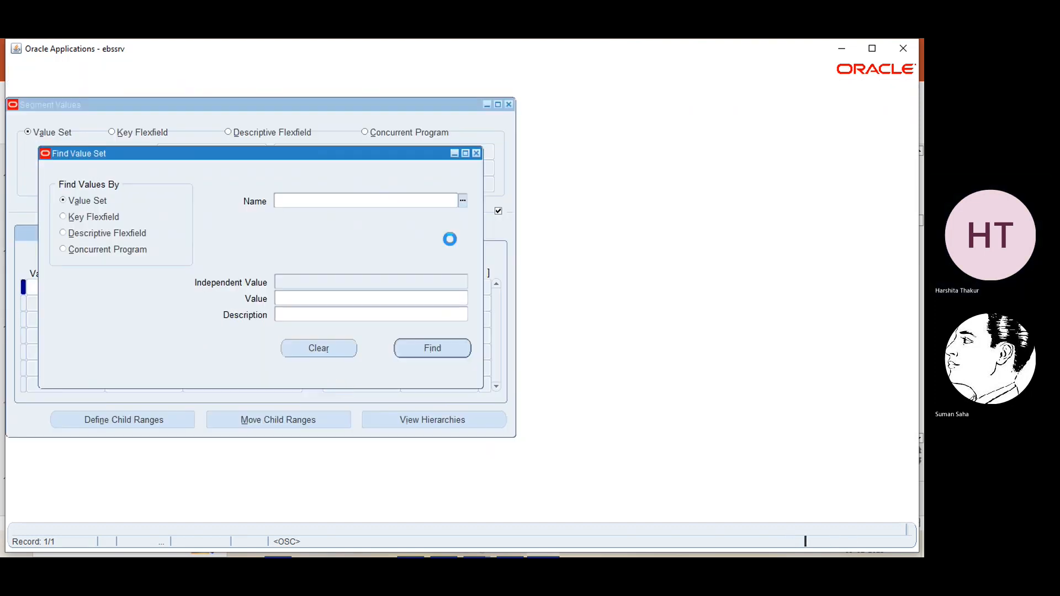
click(462, 201)
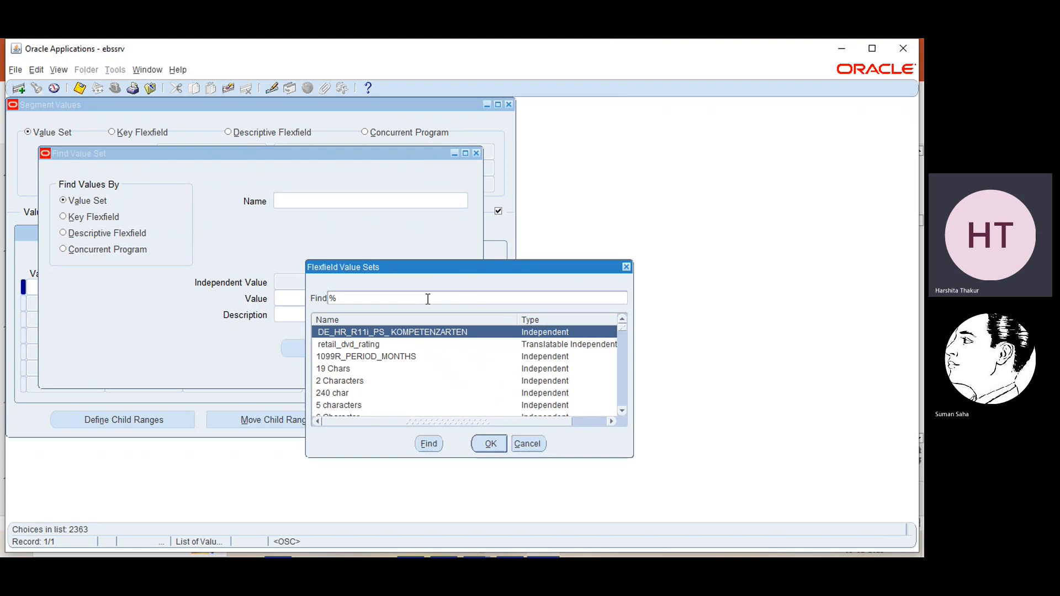
text(ebs)
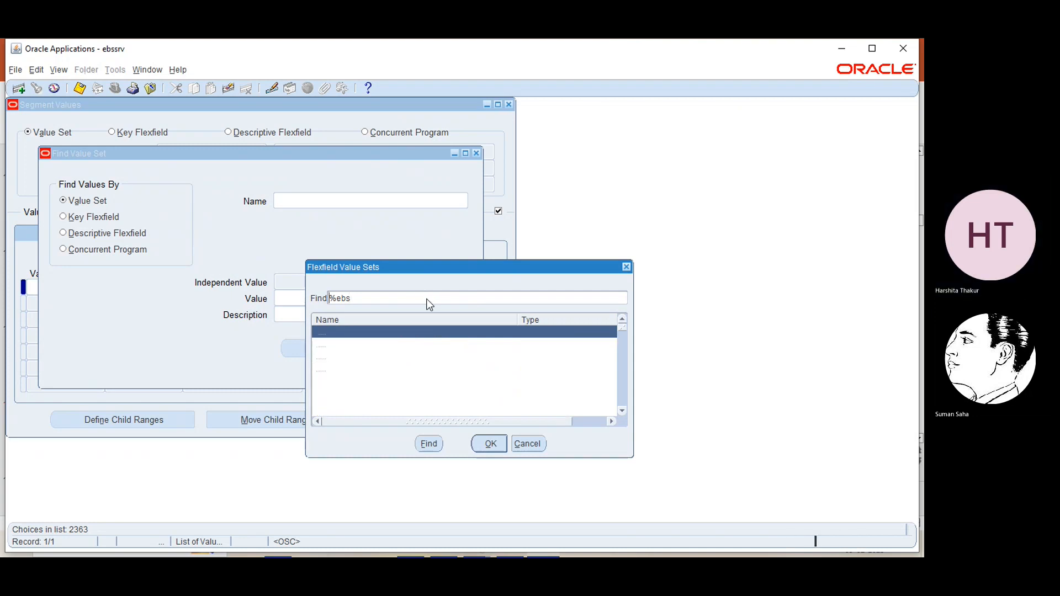
click(360, 345)
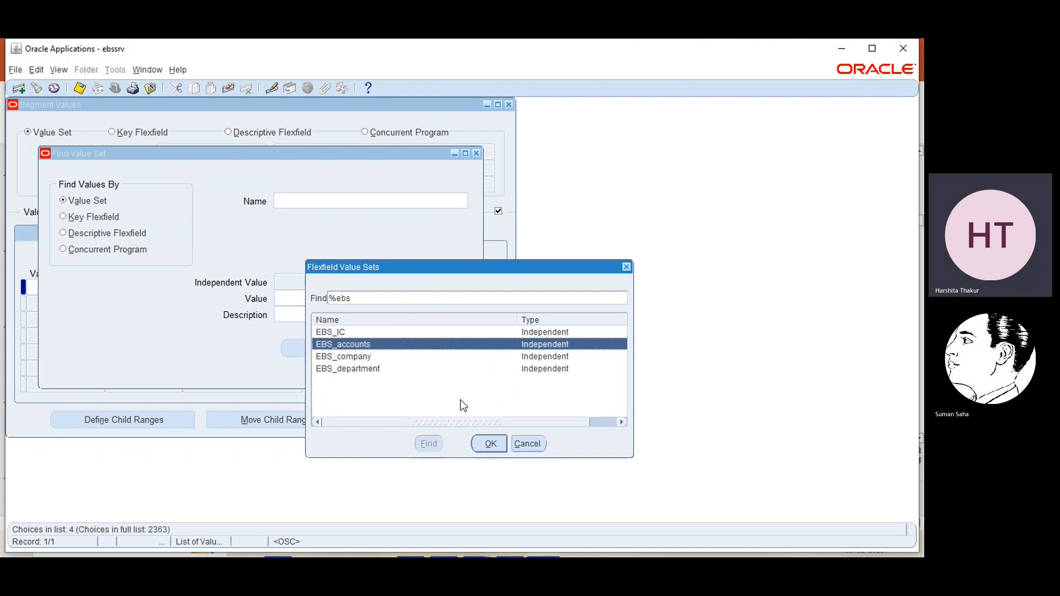
click(486, 445)
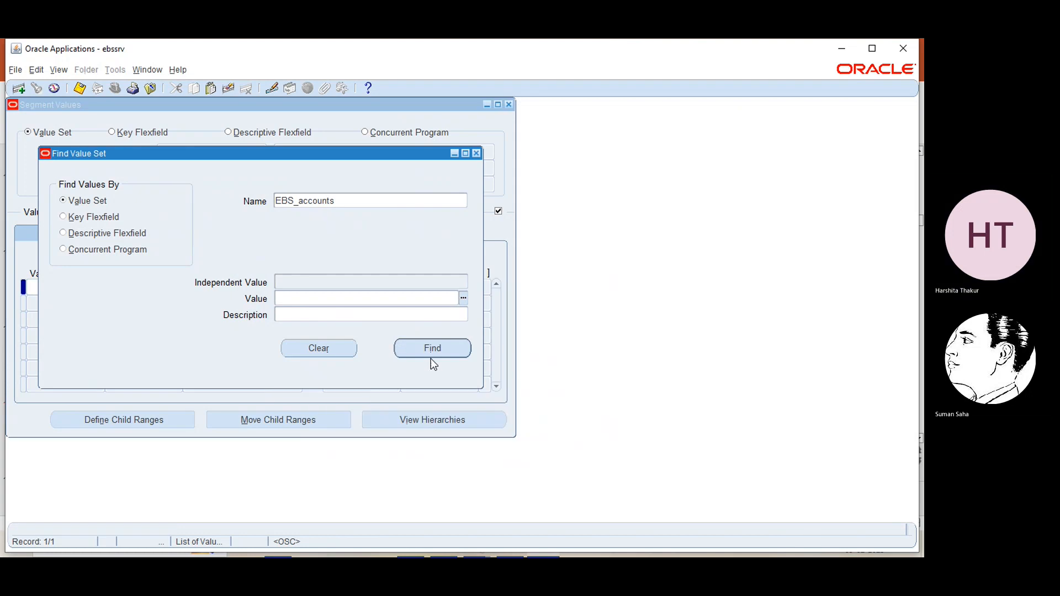
click(431, 349)
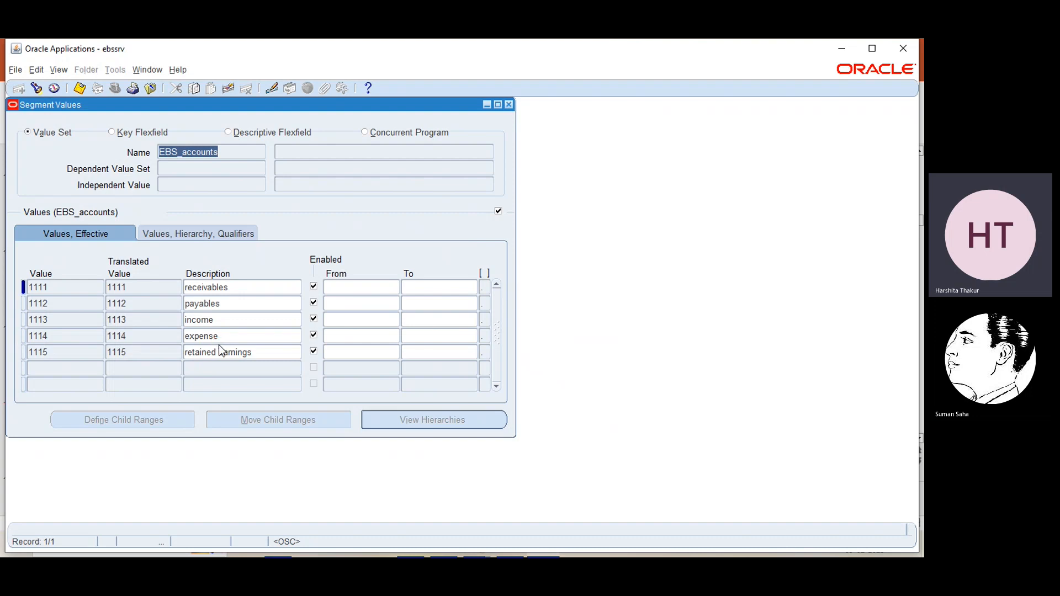
click(510, 105)
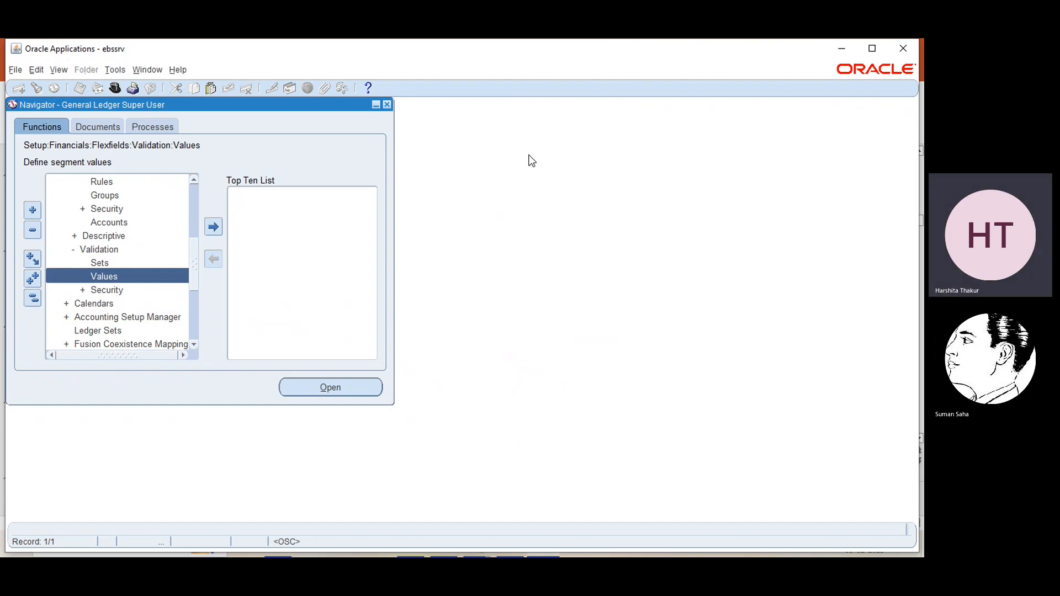
click(842, 50)
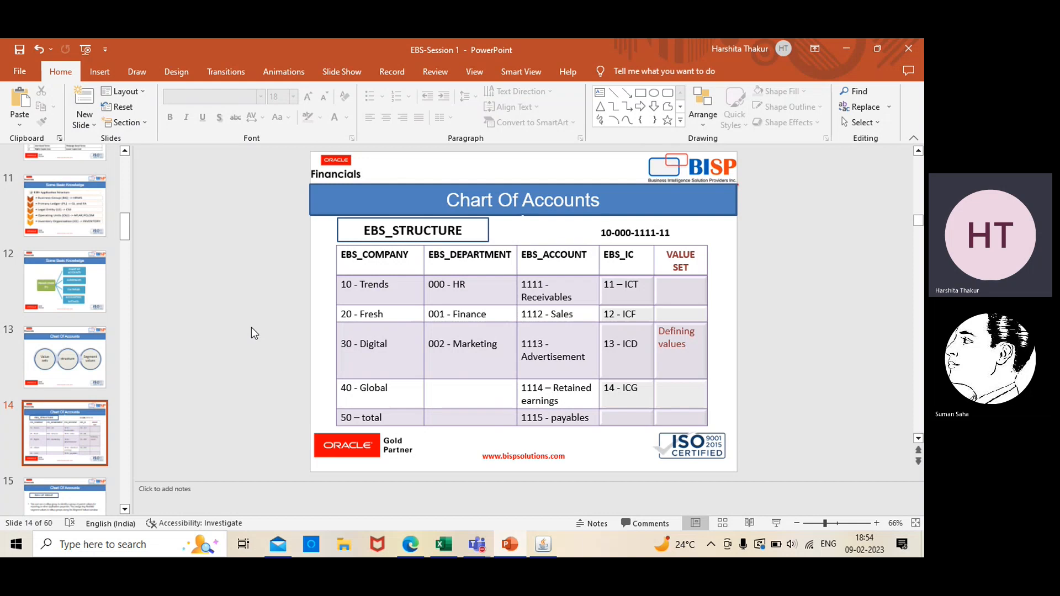
click(72, 353)
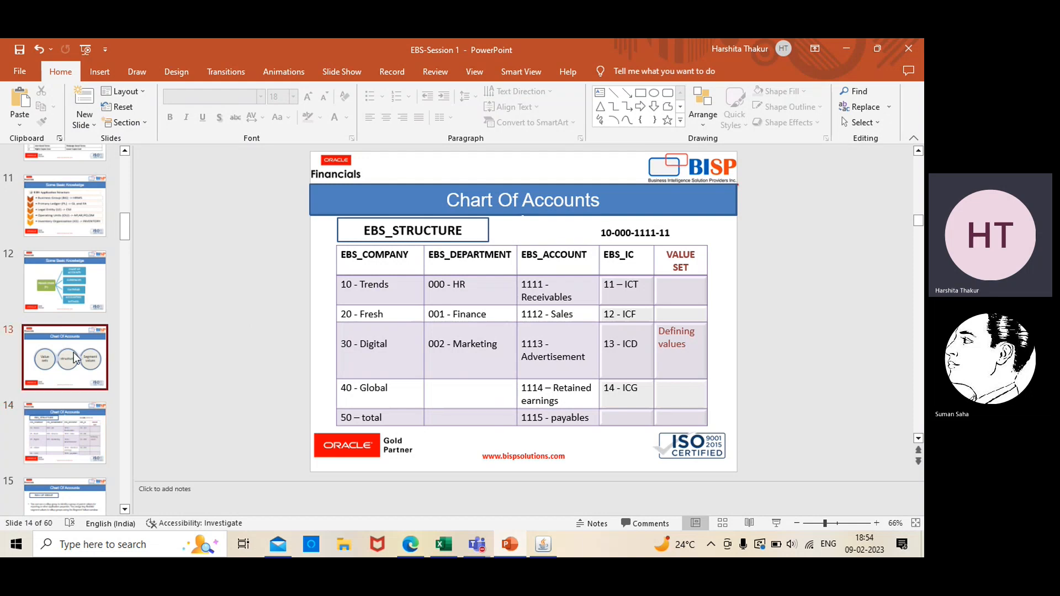
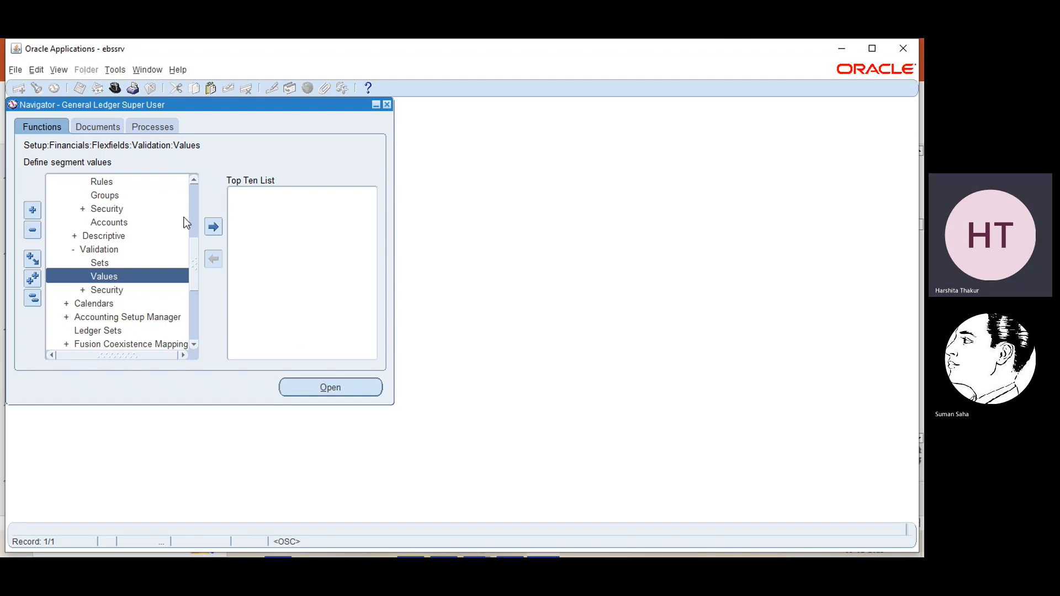
Step: Open the rollup Groups function for key flexfields under Setup, Financials, Flexfields, Key
scroll(193, 191, up, 5)
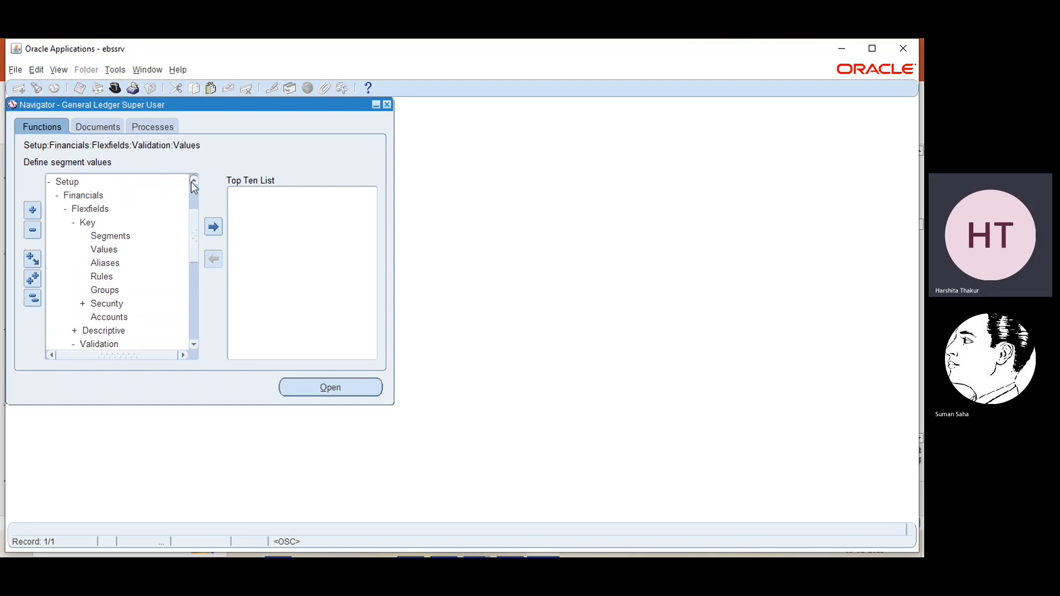
scroll(193, 185, up, 1)
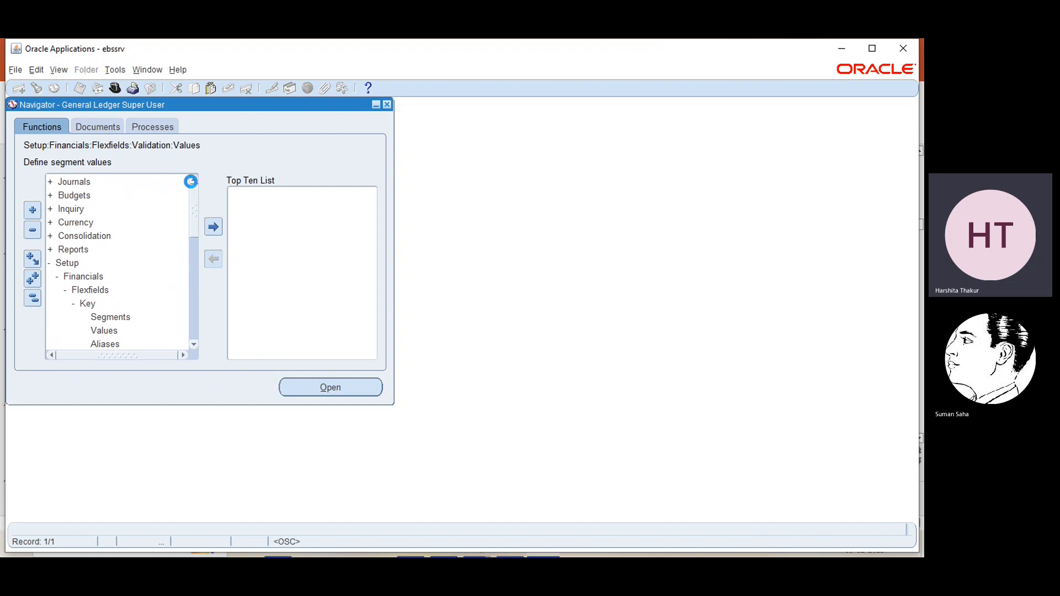
click(67, 262)
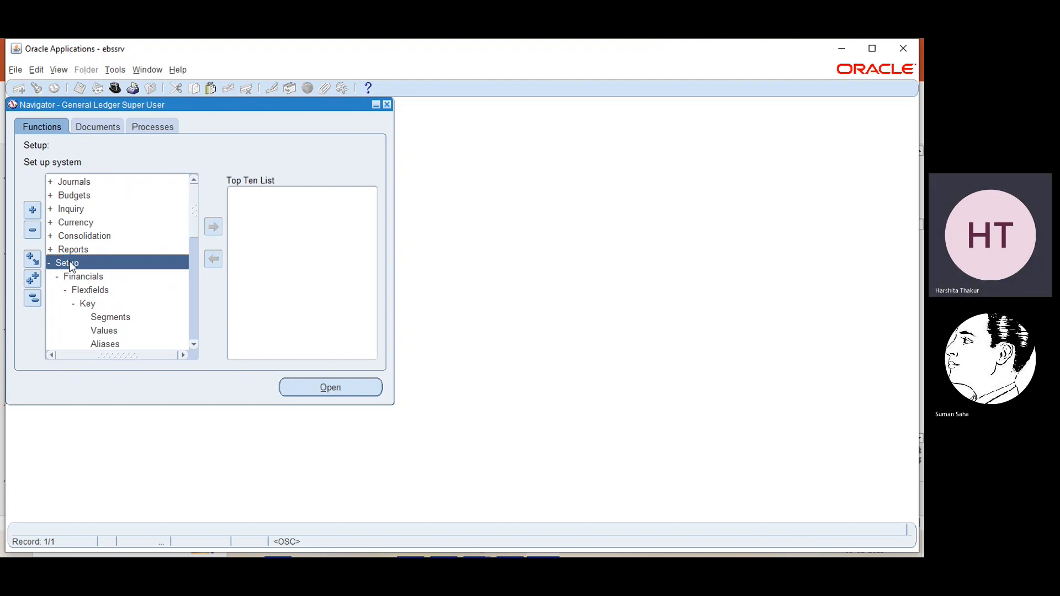
click(75, 272)
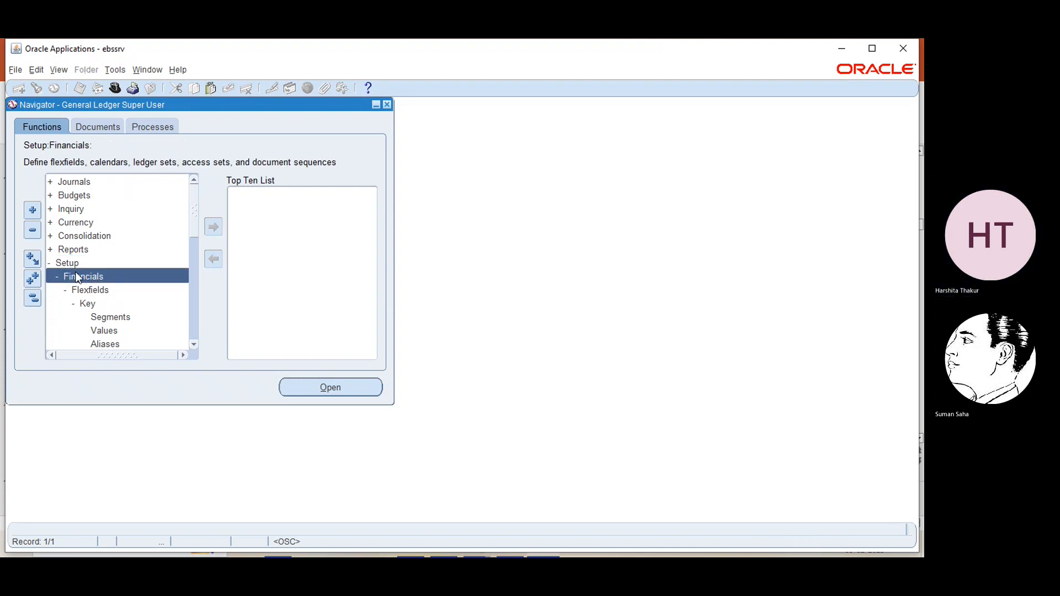
click(84, 292)
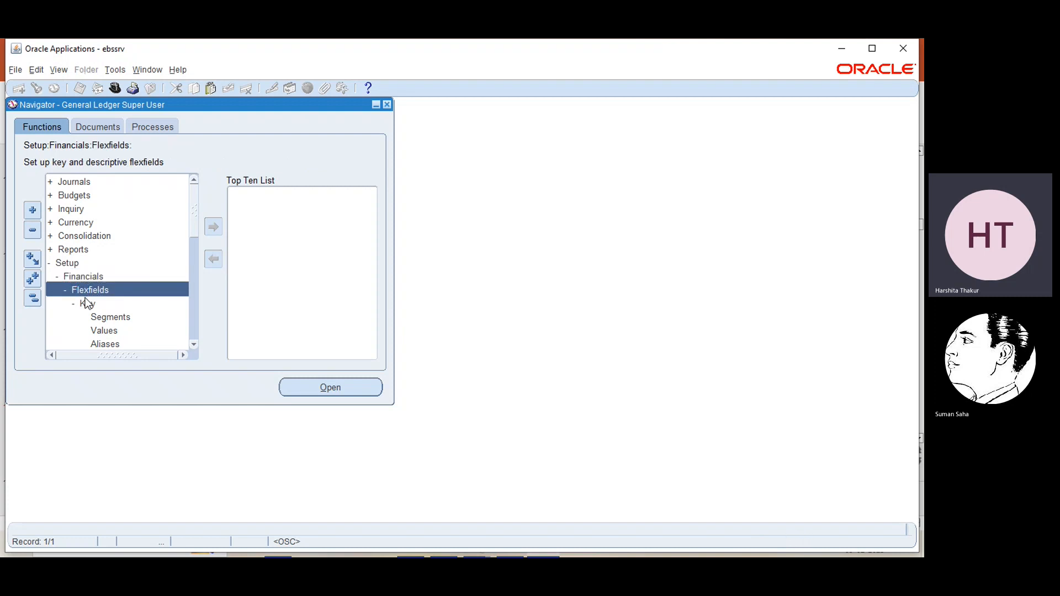
click(87, 303)
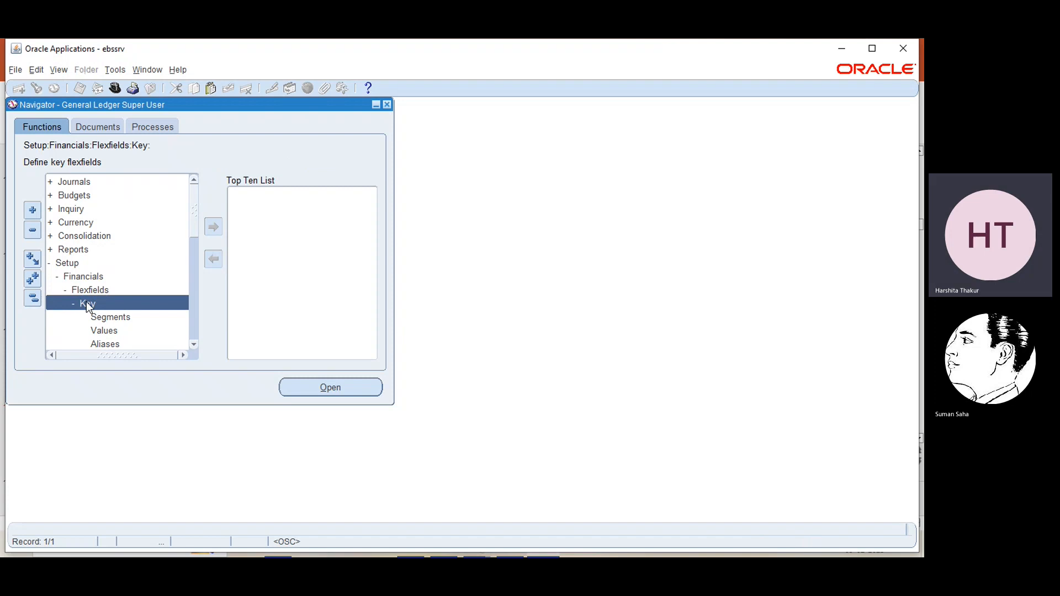
click(195, 343)
click(195, 343)
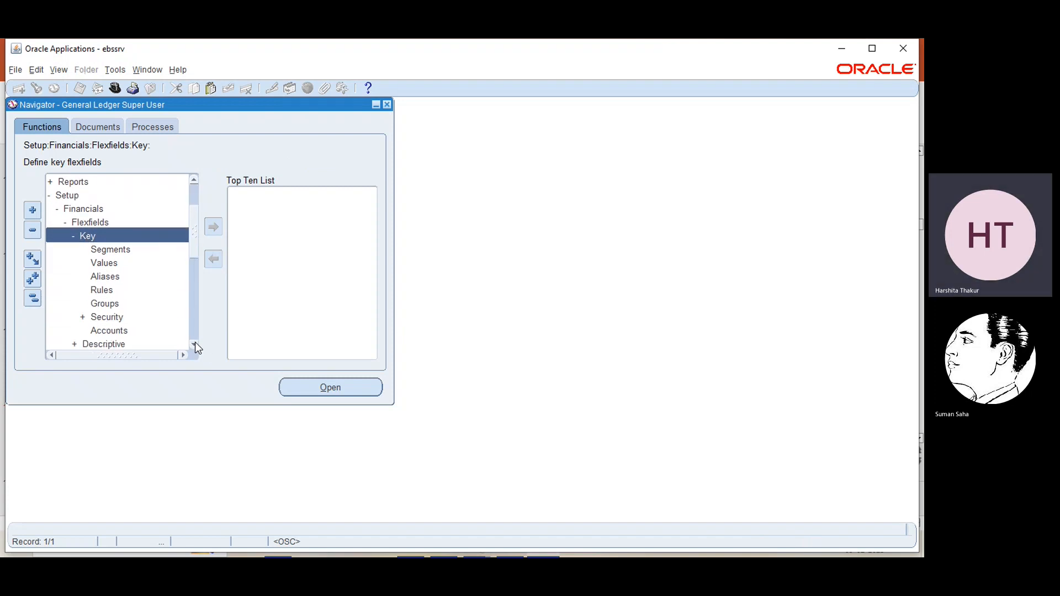
click(105, 304)
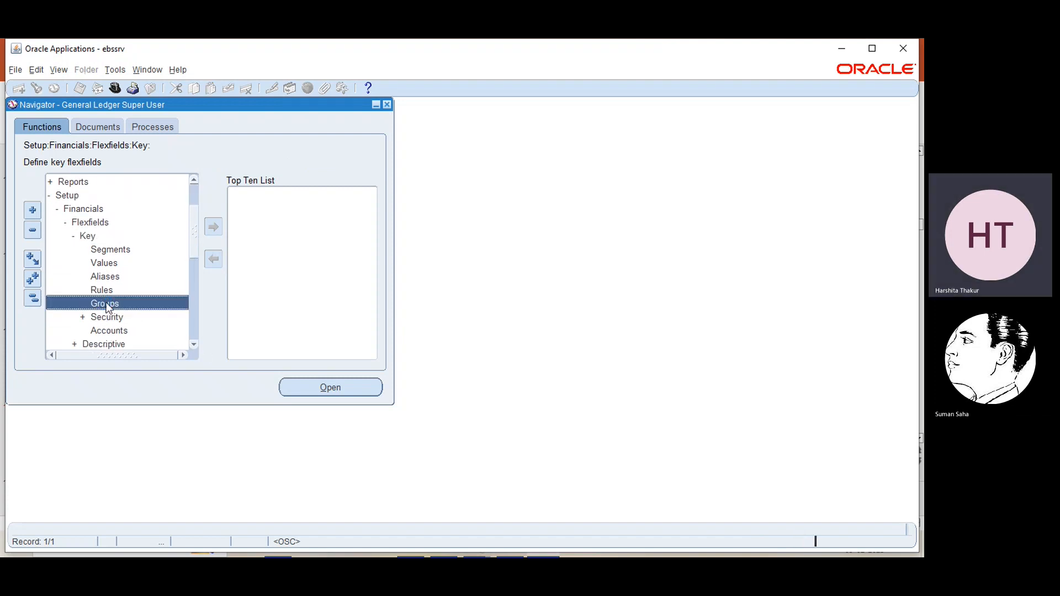
double_click(106, 305)
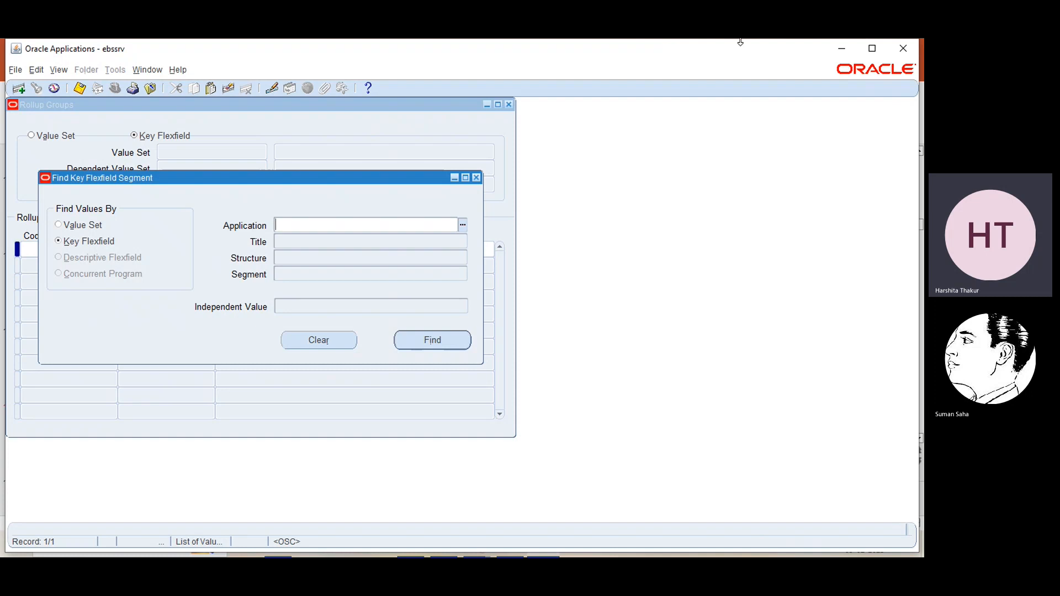
Step: Check the EBS_STRUCTURE slide of the chart of accounts in PowerPoint and return to the Rollup Groups form in Oracle Applications
click(842, 50)
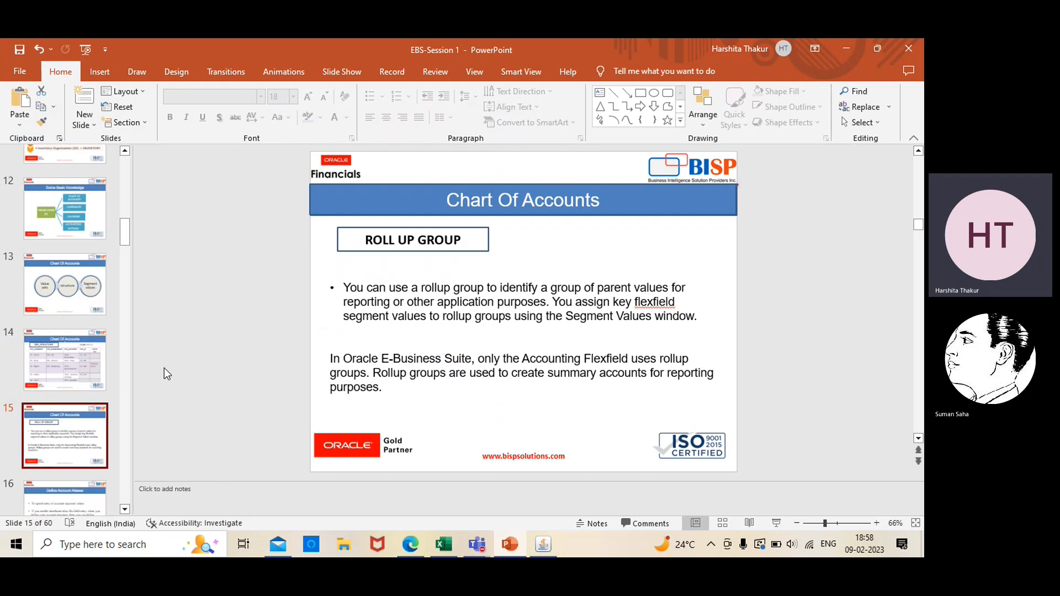
click(72, 355)
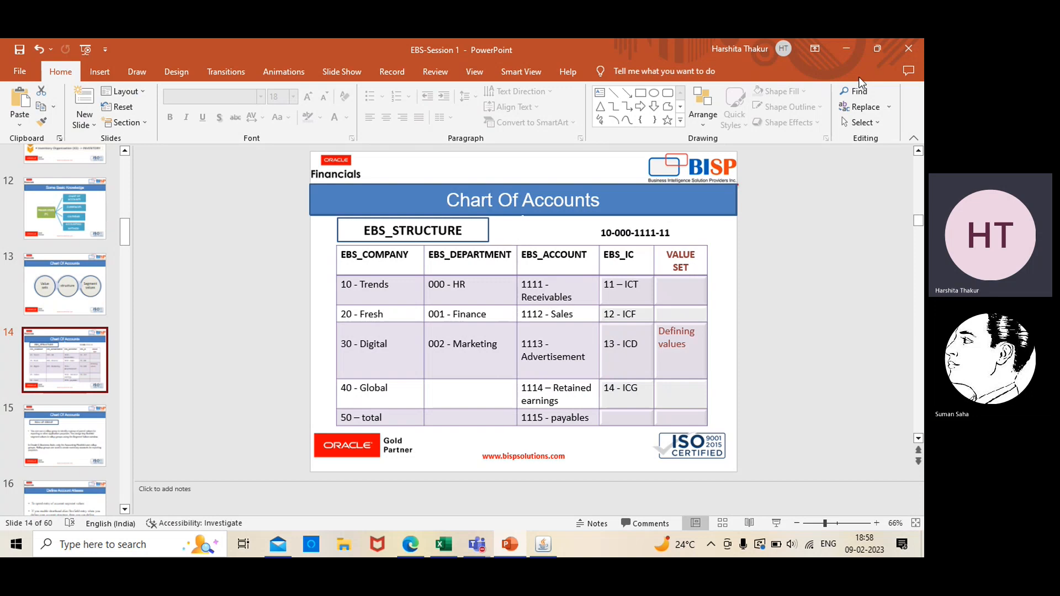
click(847, 52)
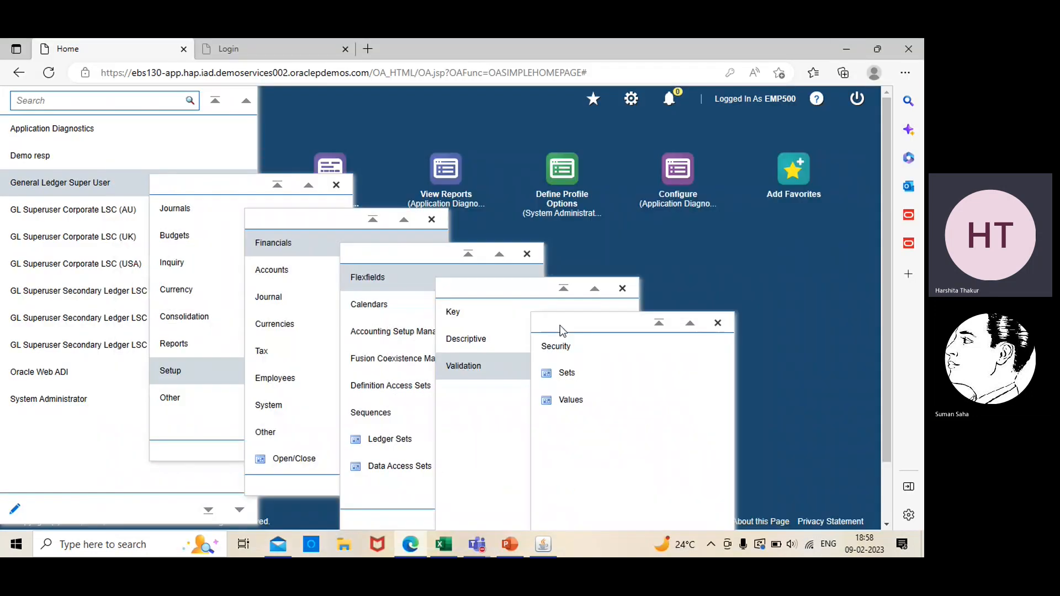
click(543, 547)
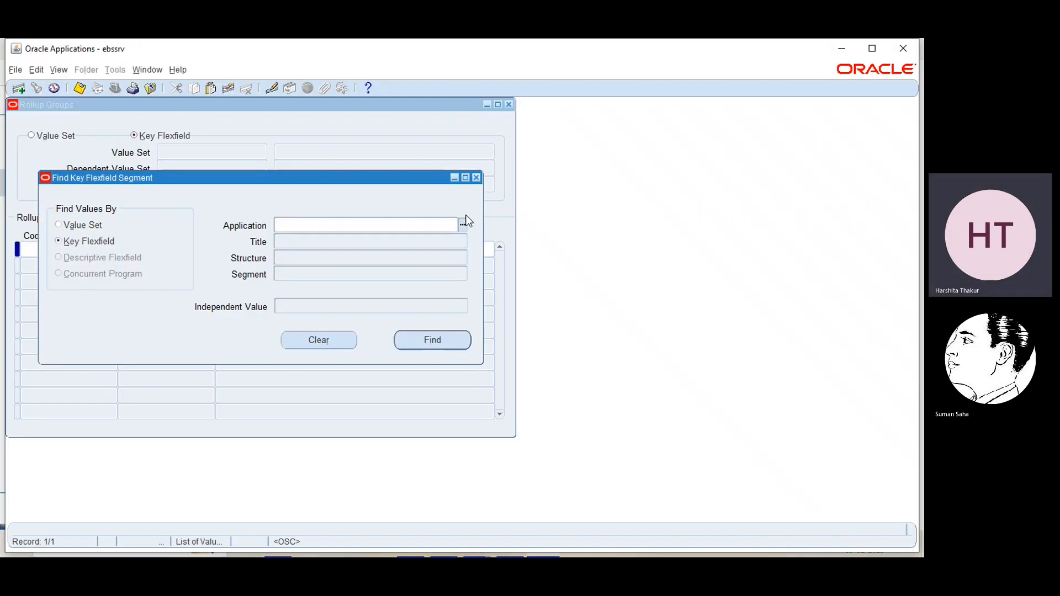
click(463, 225)
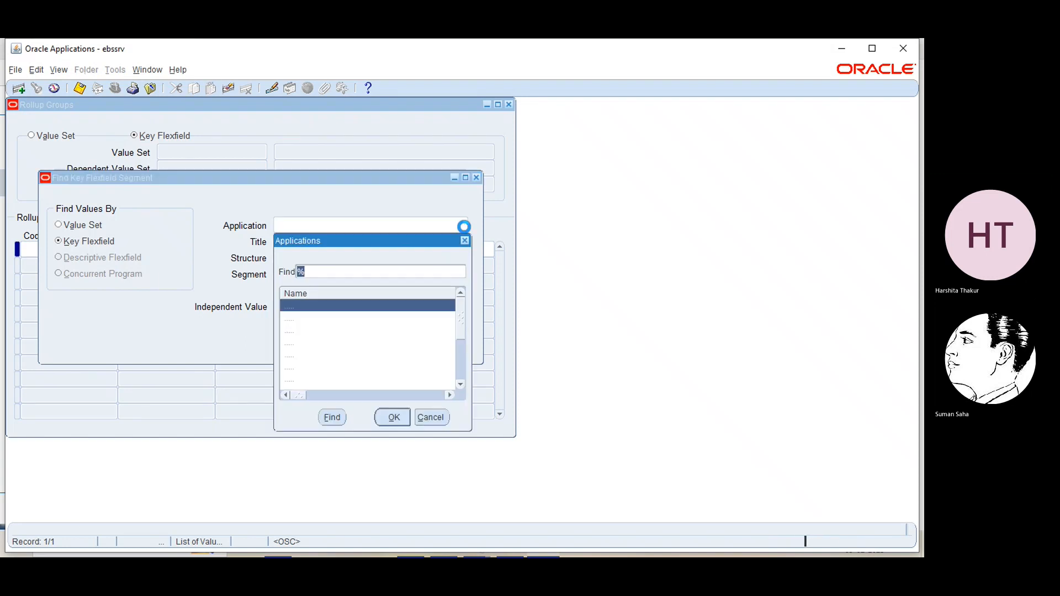
text(e)
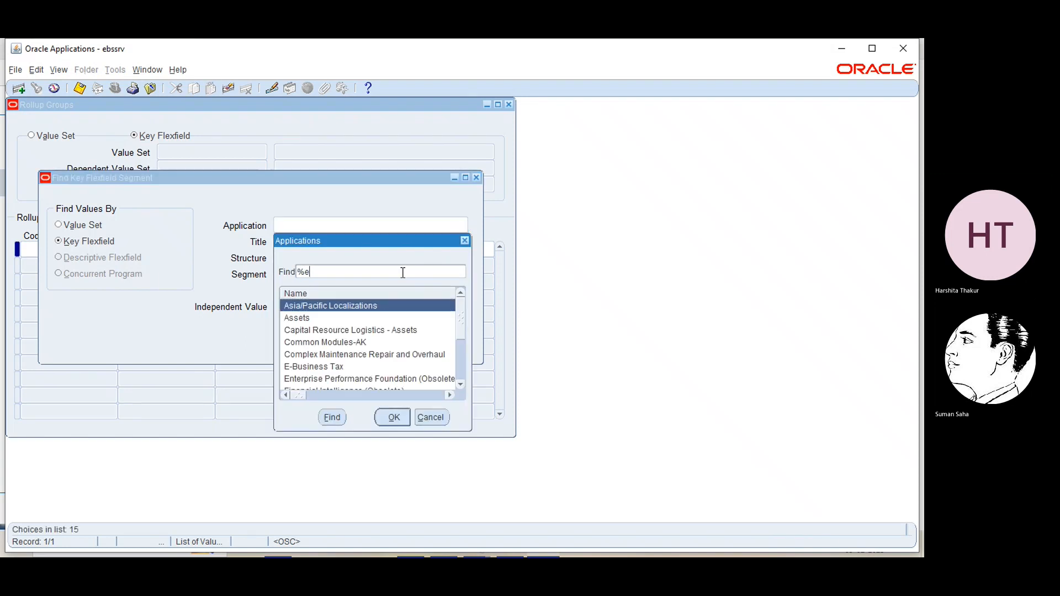
text(bs)
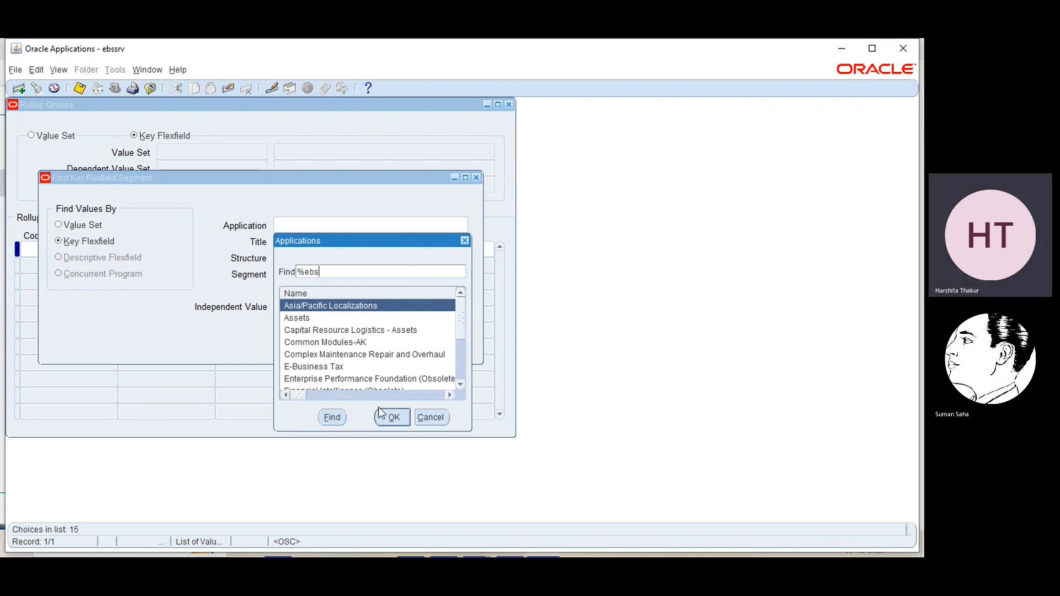
click(332, 418)
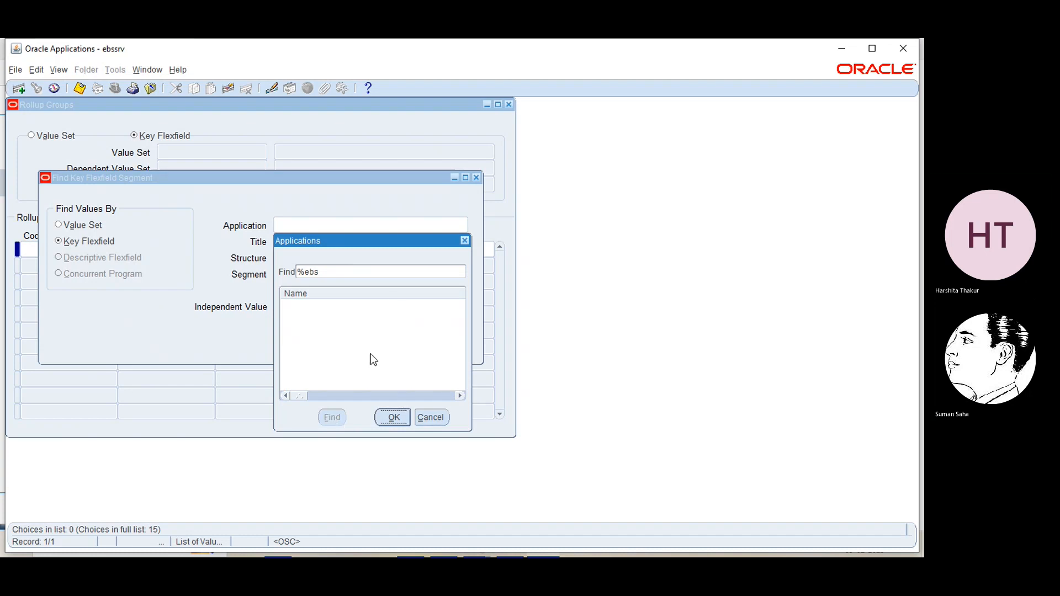
click(465, 240)
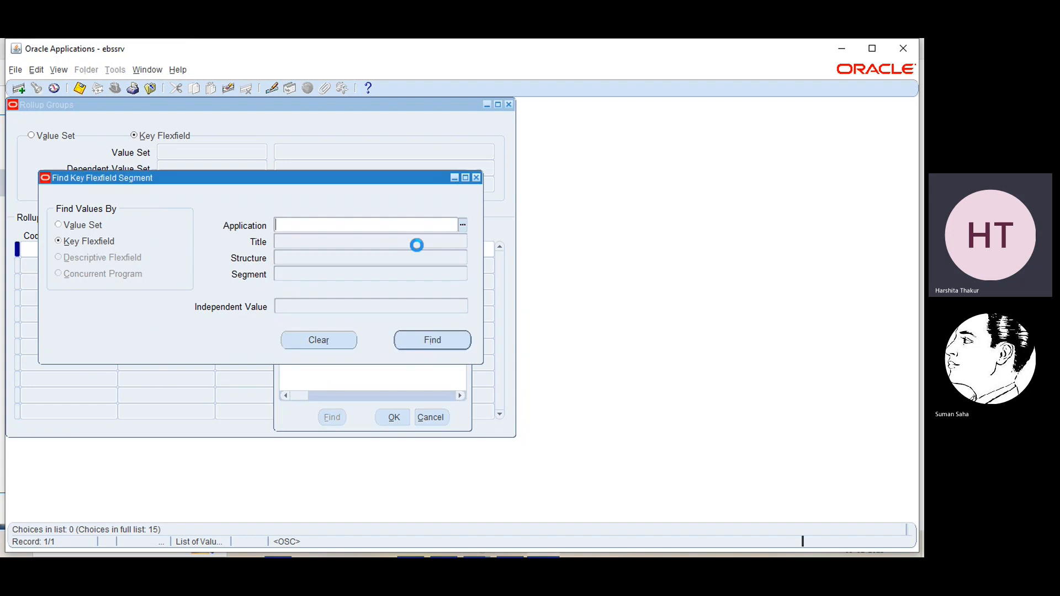
Step: Find the rollup groups by value set for EBS_accounts, filtering the value sets with %ebs, and go to the first group's empty code
click(59, 224)
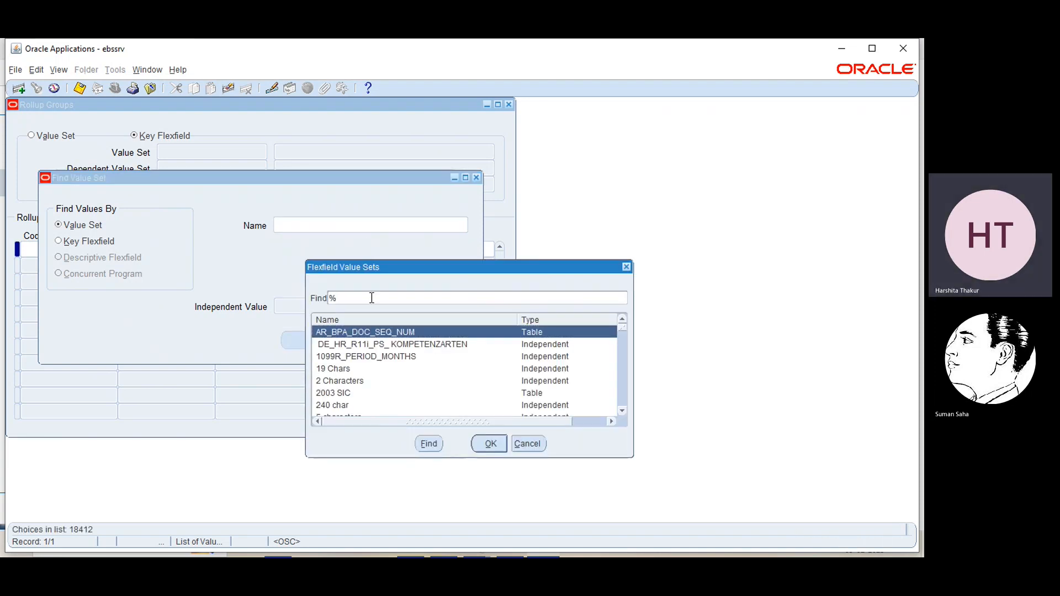
text(ebs)
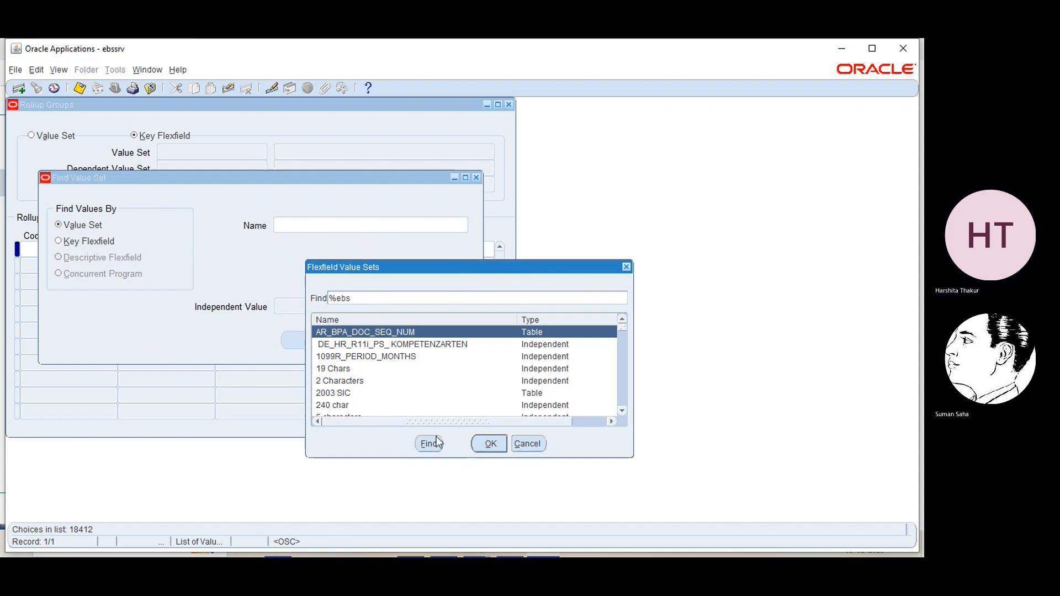
click(436, 438)
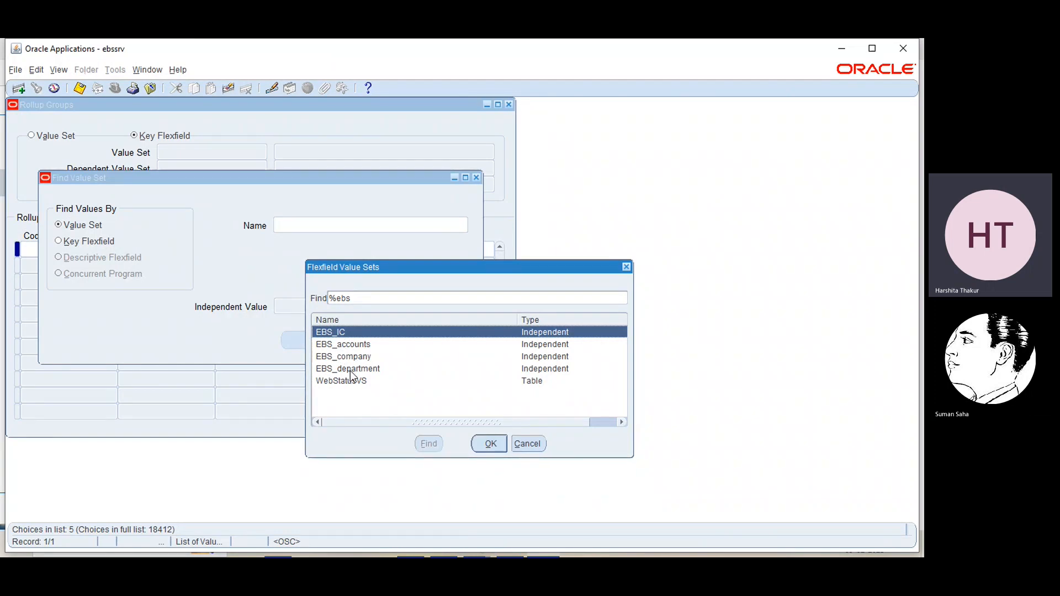
click(353, 345)
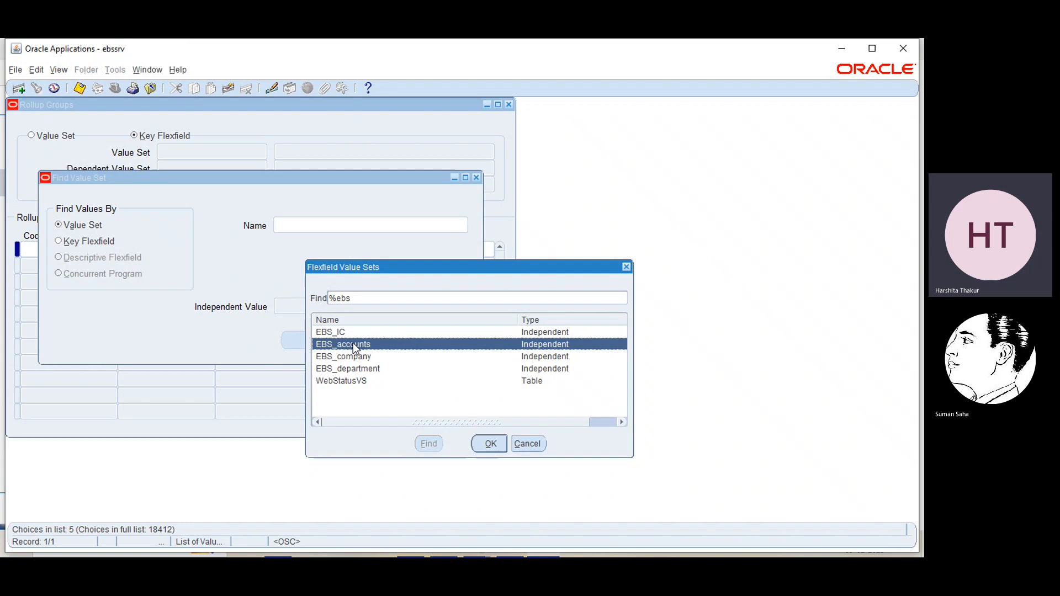
click(486, 443)
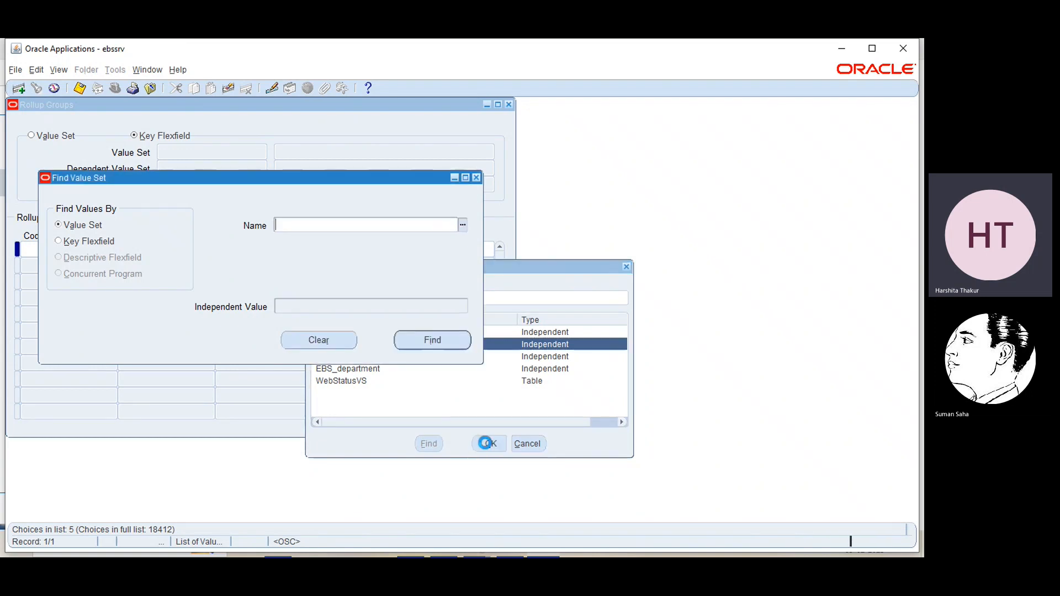
click(412, 343)
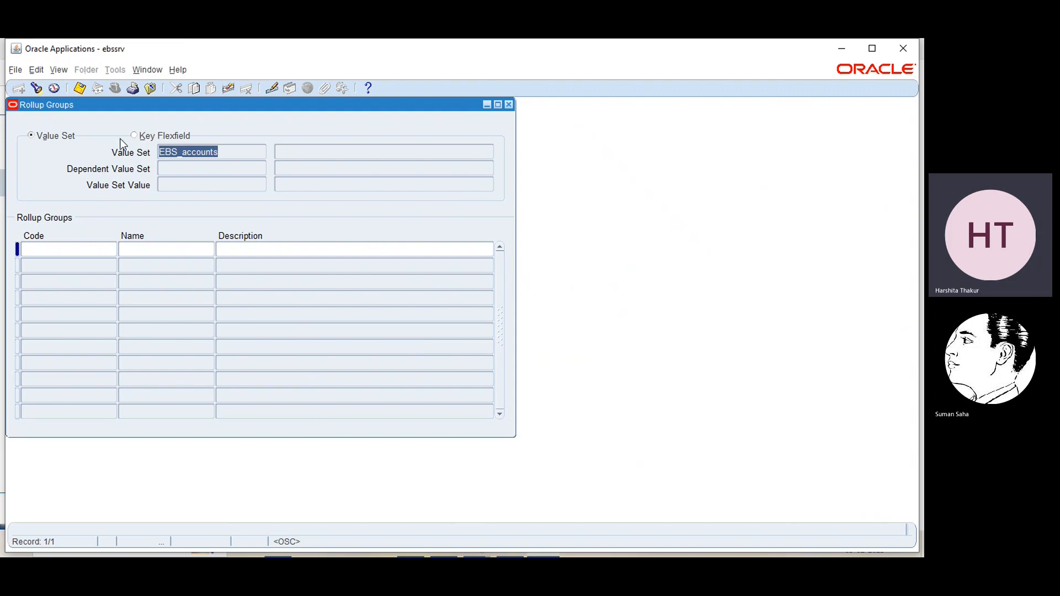
click(102, 247)
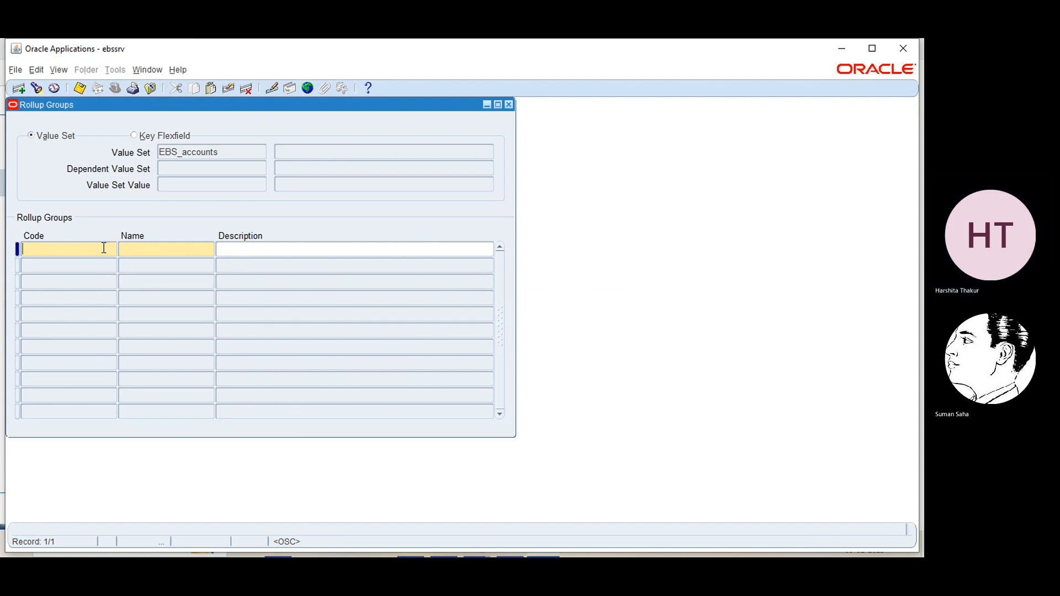
Step: Create the rollup group RGA, named RGA and described as "Rollup group for assets", save it and close the Rollup Groups form
text(R)
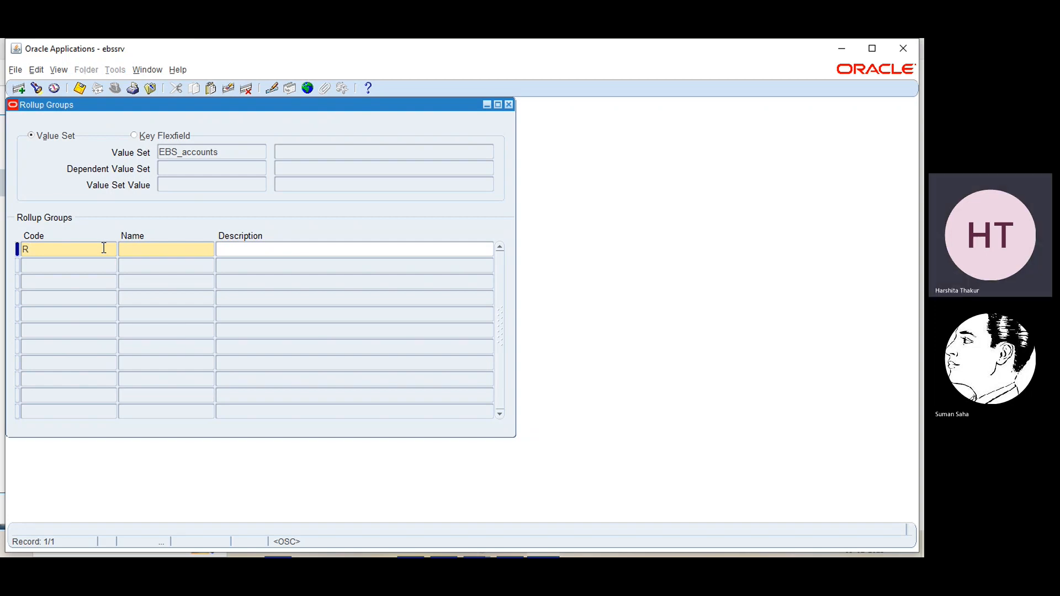
text(GA)
click(143, 249)
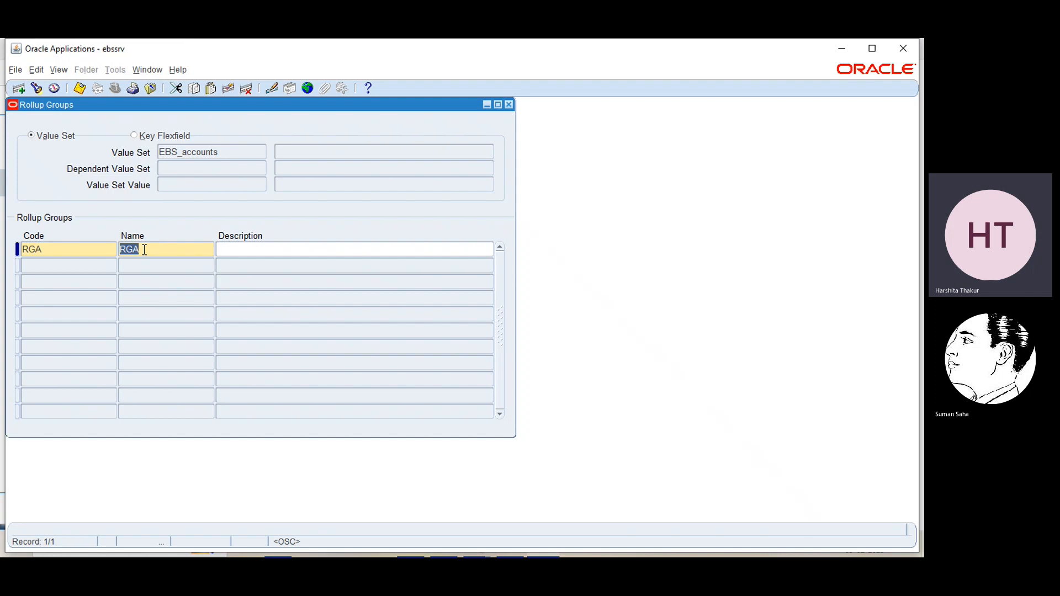
click(243, 249)
text(Rollup)
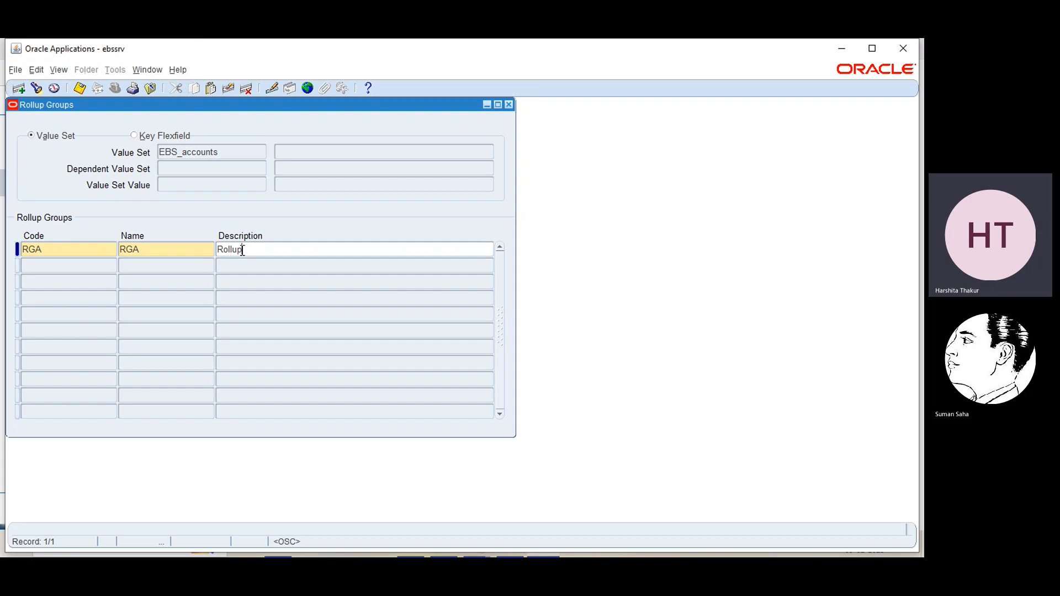
text( group for assets)
key(ctrl+s)
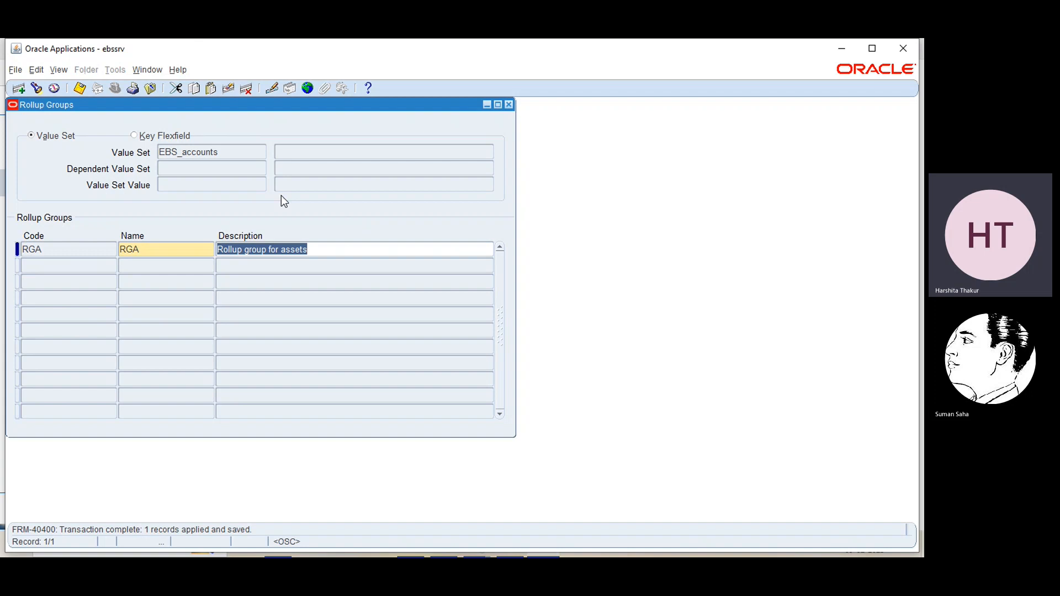
click(509, 105)
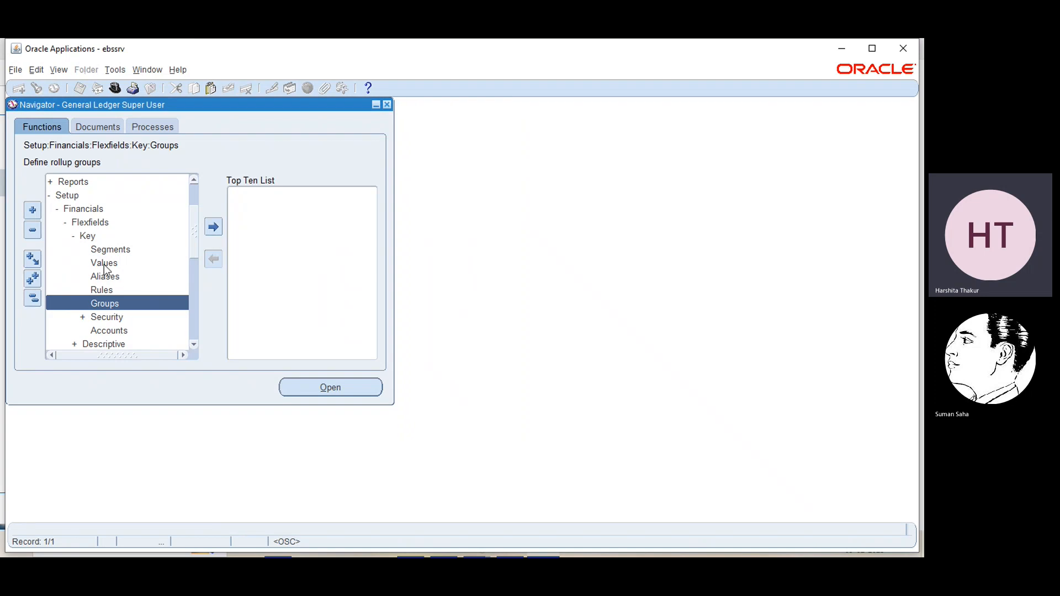
Step: Open the segment Values function under Setup, Financials, Flexfields, Validation
click(194, 180)
click(193, 179)
click(193, 180)
click(193, 179)
click(193, 180)
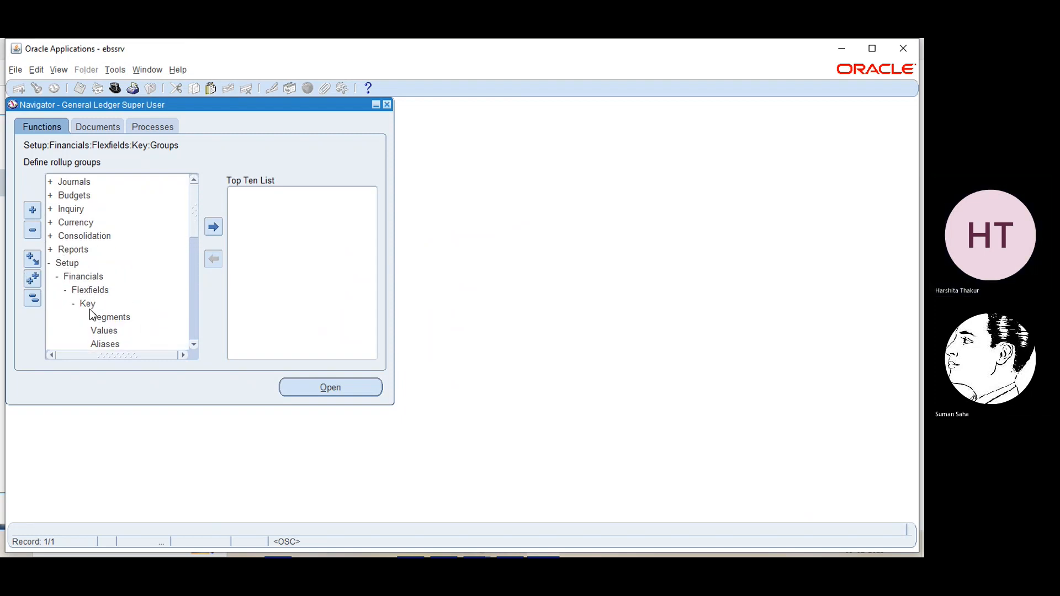
scroll(197, 350, down, 4)
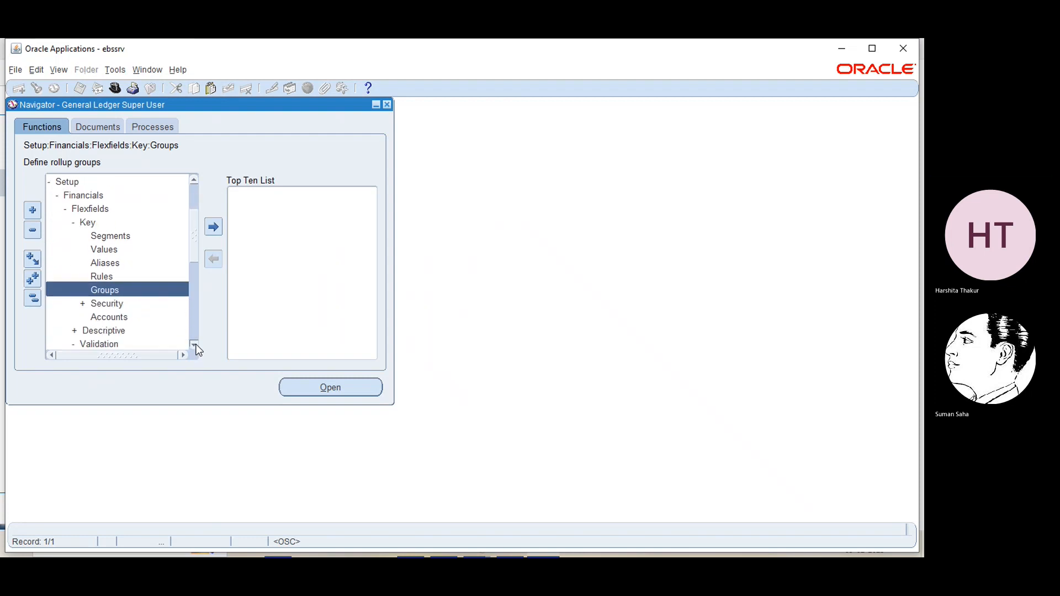
click(196, 345)
click(196, 345)
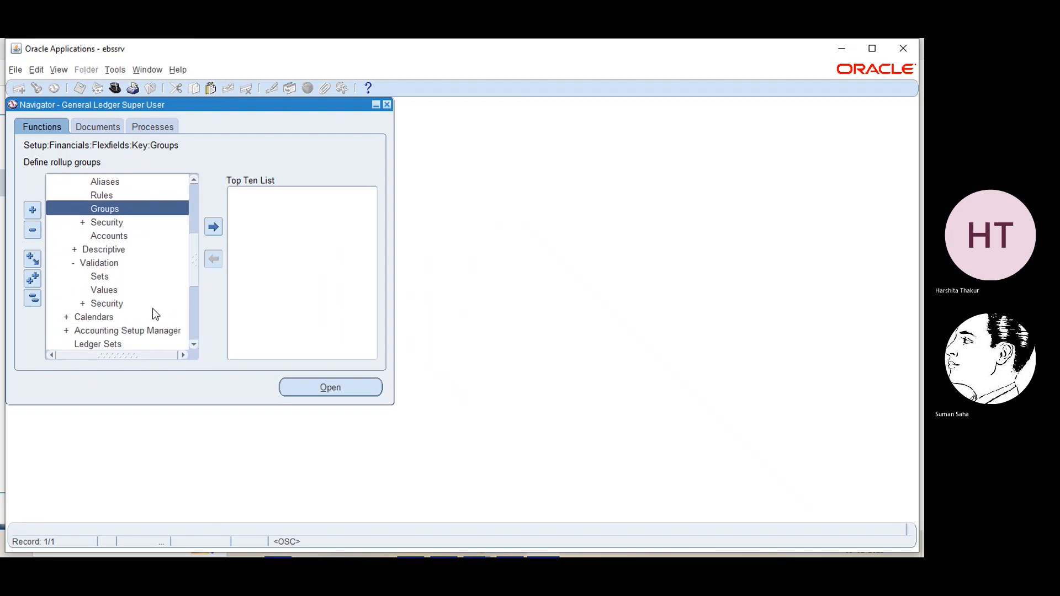
click(102, 289)
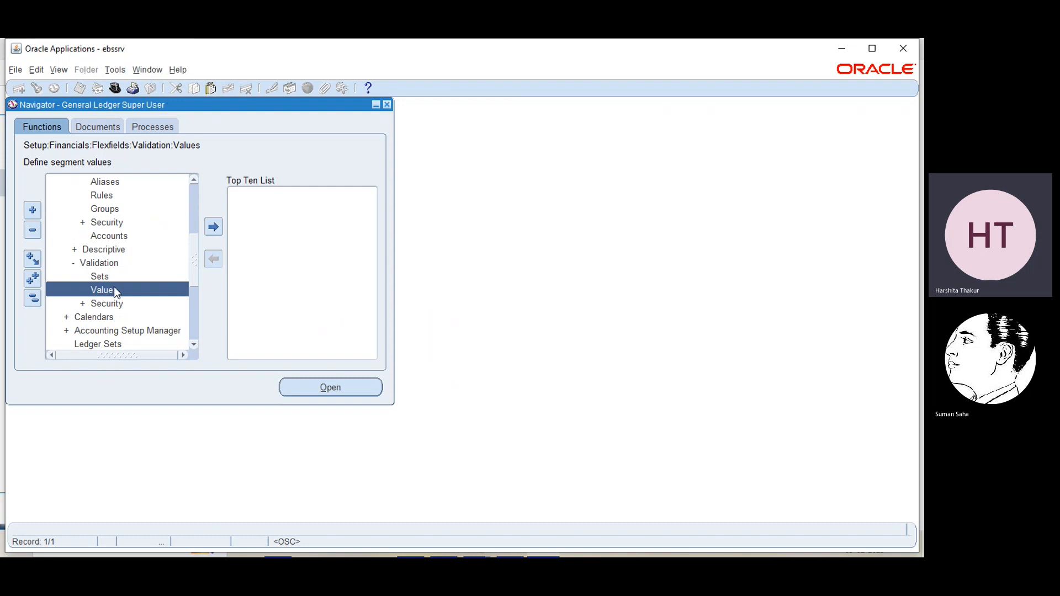
click(348, 383)
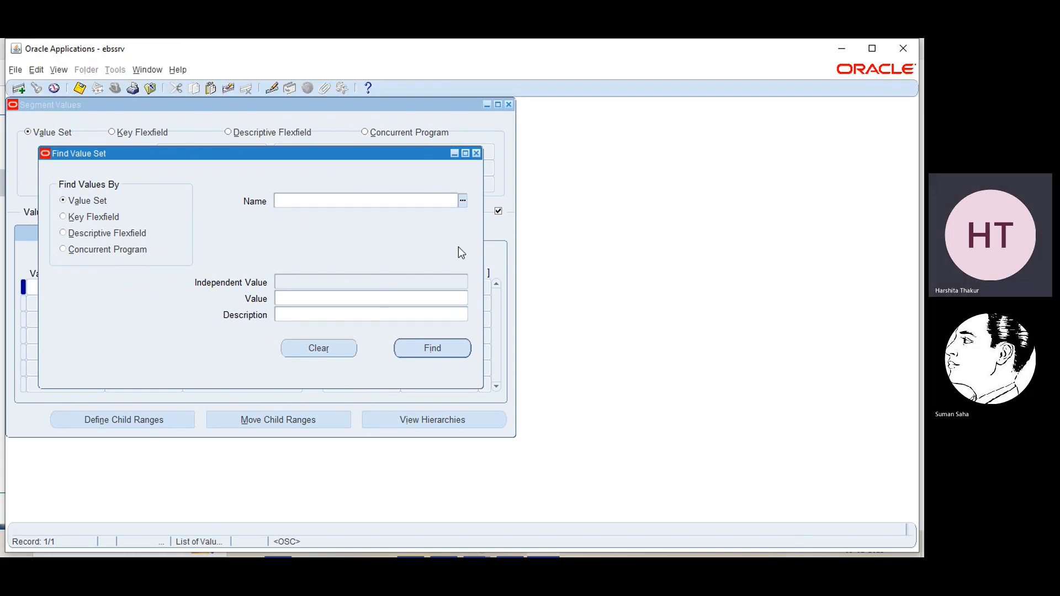
Step: Find the segment values of the EBS_accounts value set, filtering the value sets with %ebs
click(465, 201)
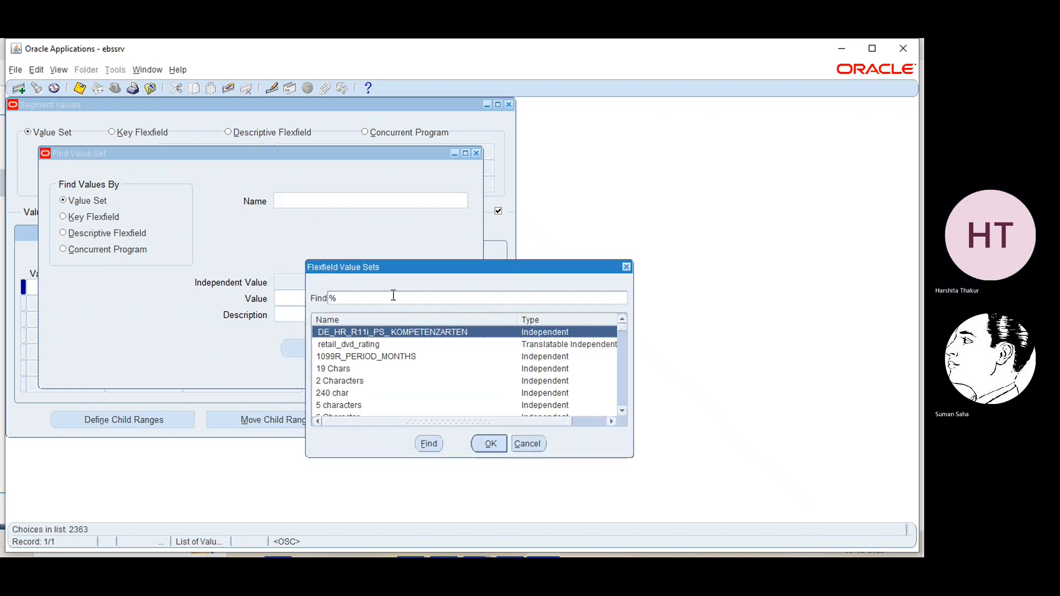
text(ebs)
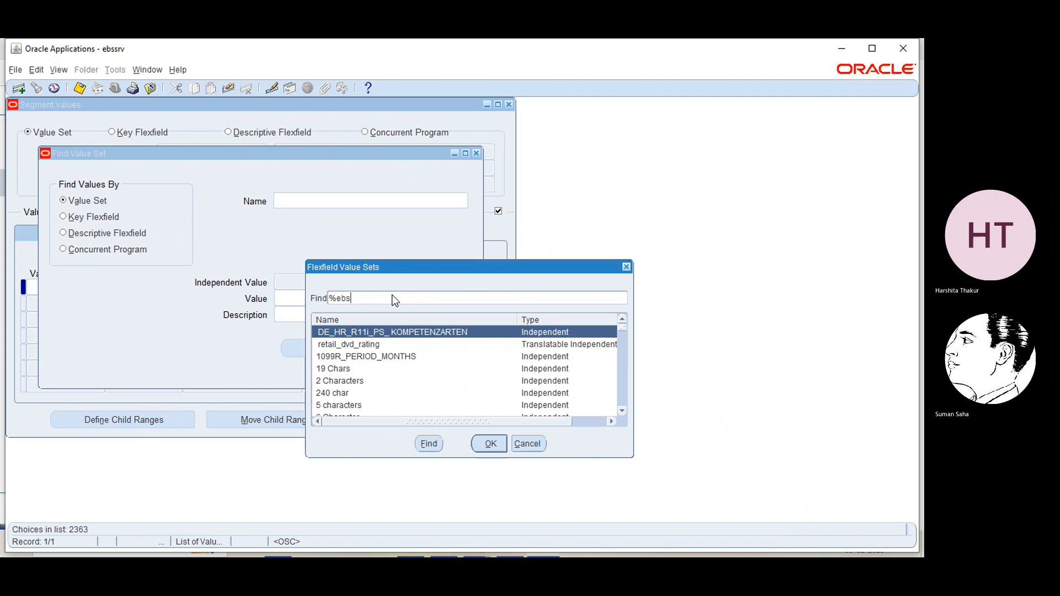
click(428, 443)
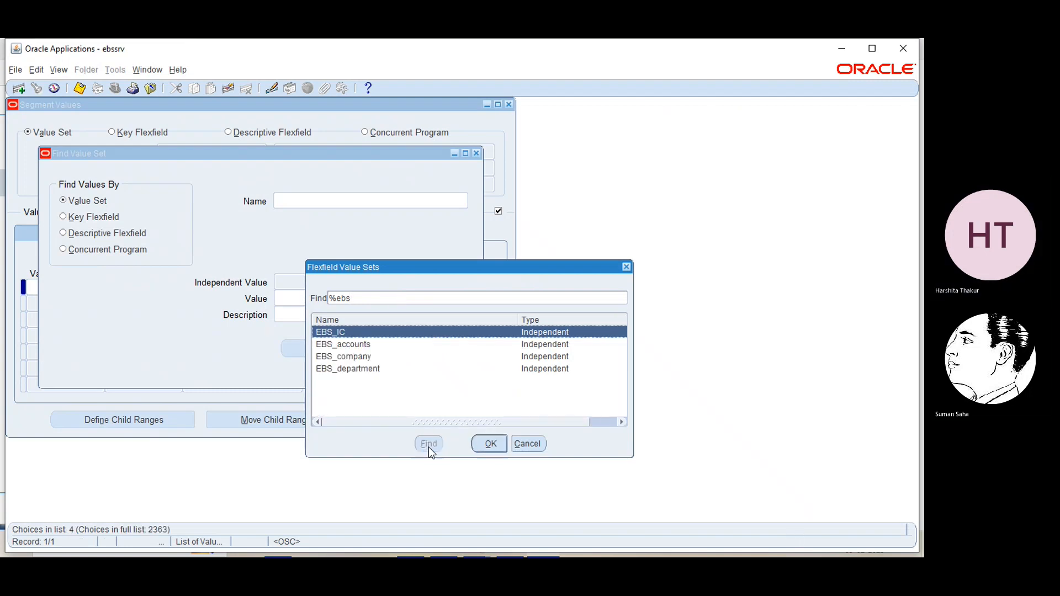
click(345, 347)
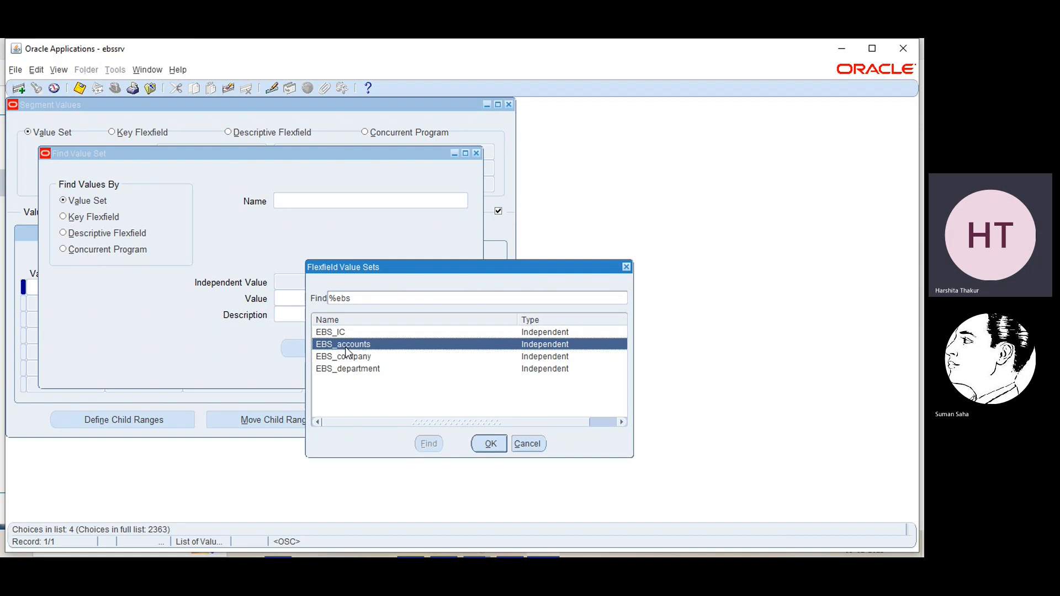
click(488, 452)
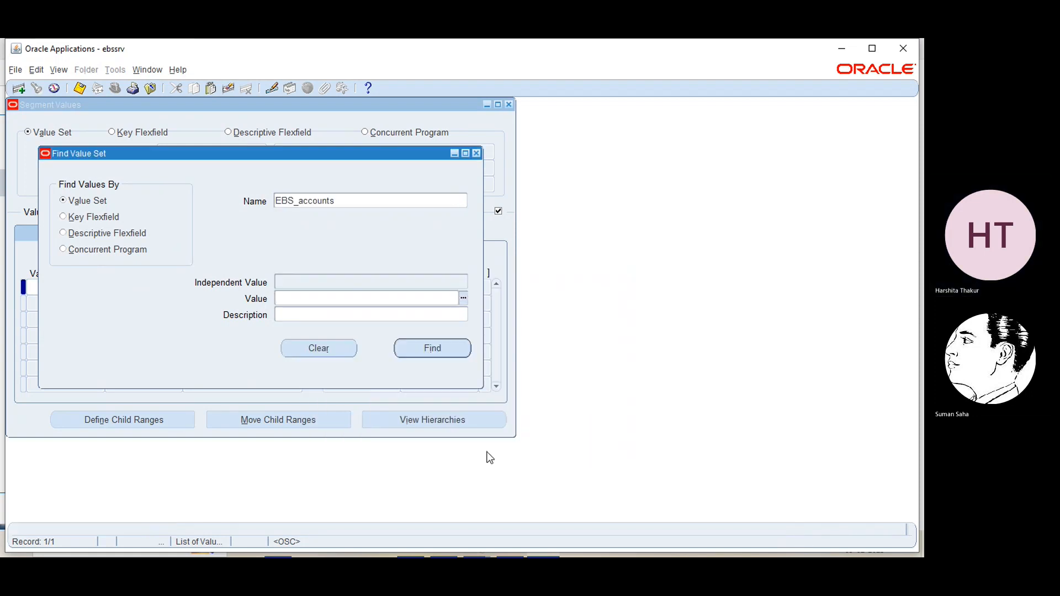
click(440, 346)
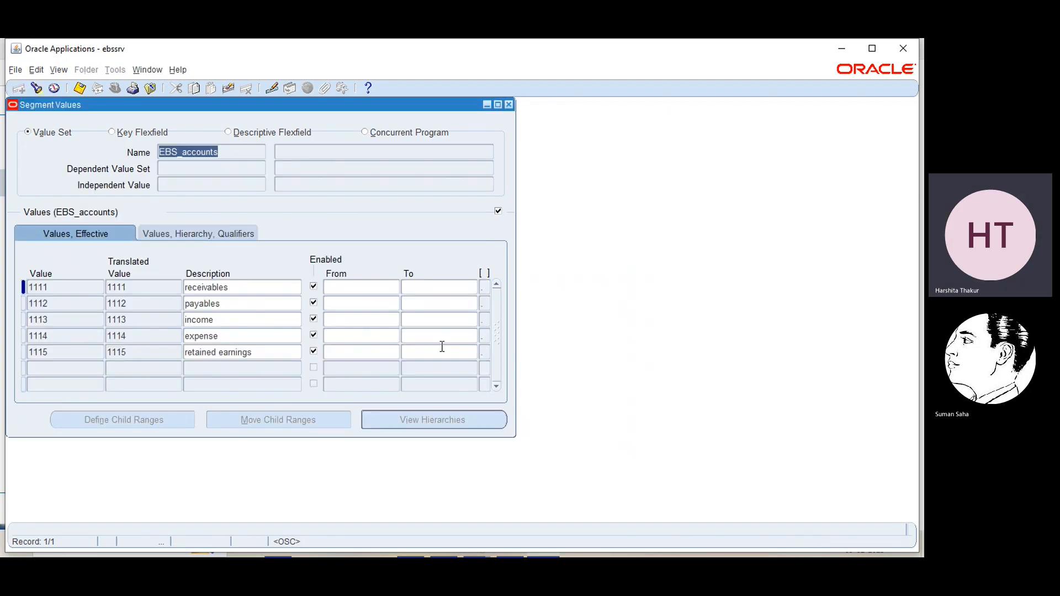
Step: Try to mark value 1111 receivables as a parent in the hierarchy and qualifiers view and assign it a rollup group
click(167, 231)
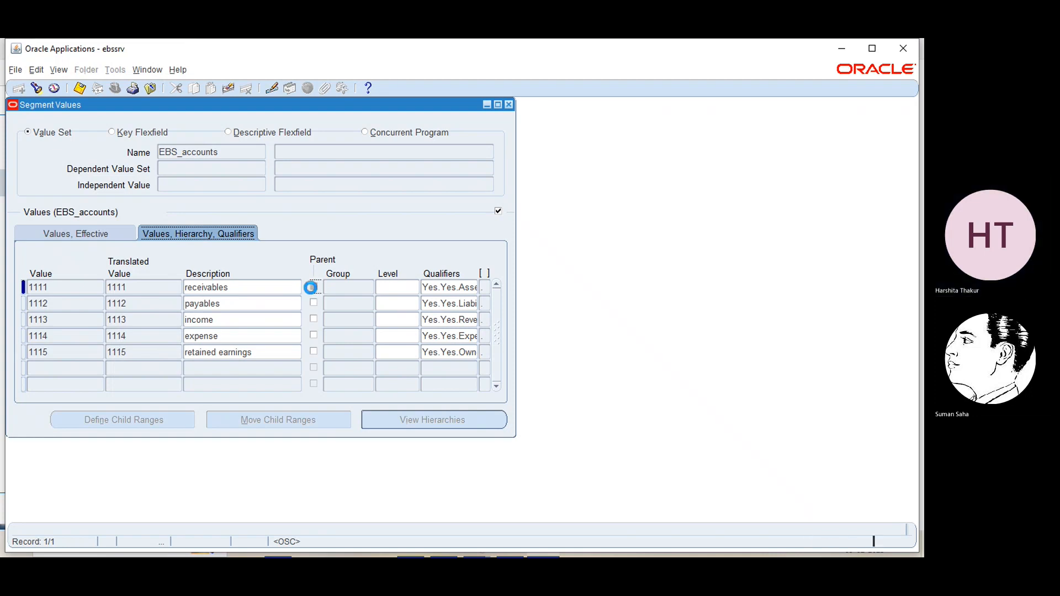
click(313, 287)
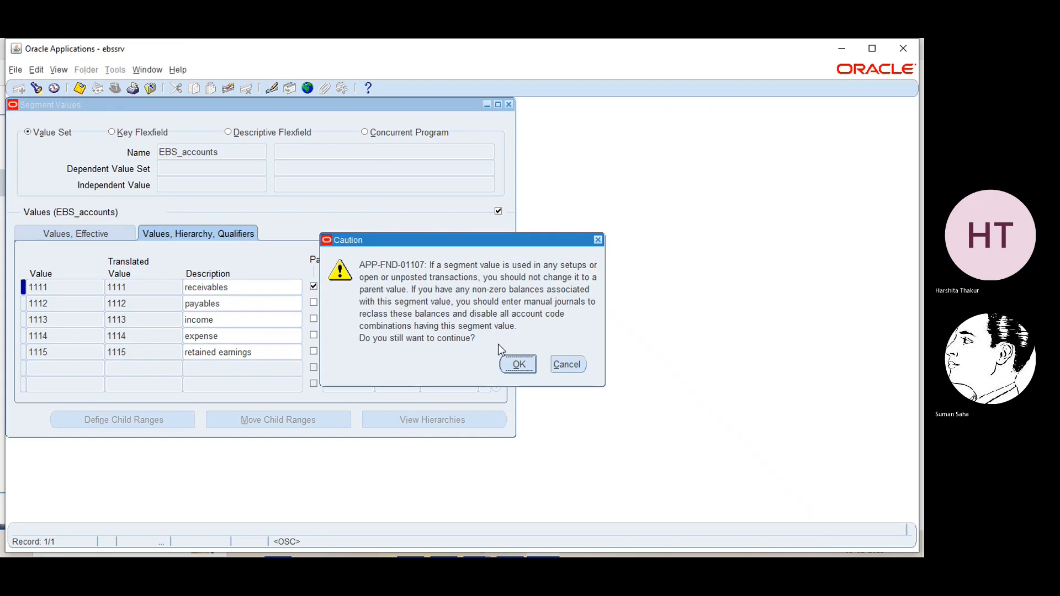
click(516, 365)
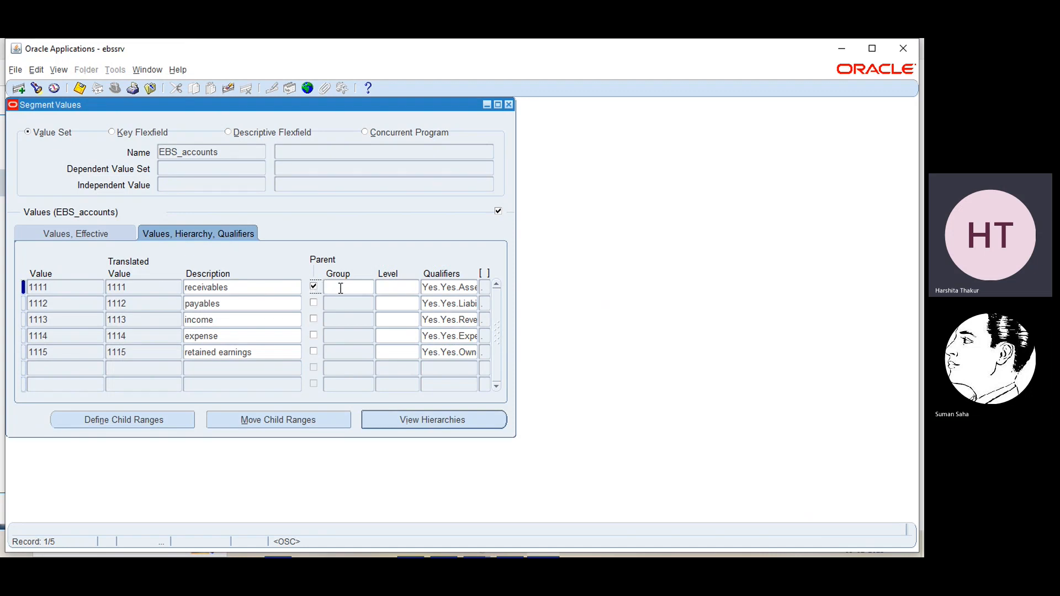
click(341, 288)
click(370, 288)
click(360, 286)
key(BackSpace)
key(BackSpace)
key(BackSpace)
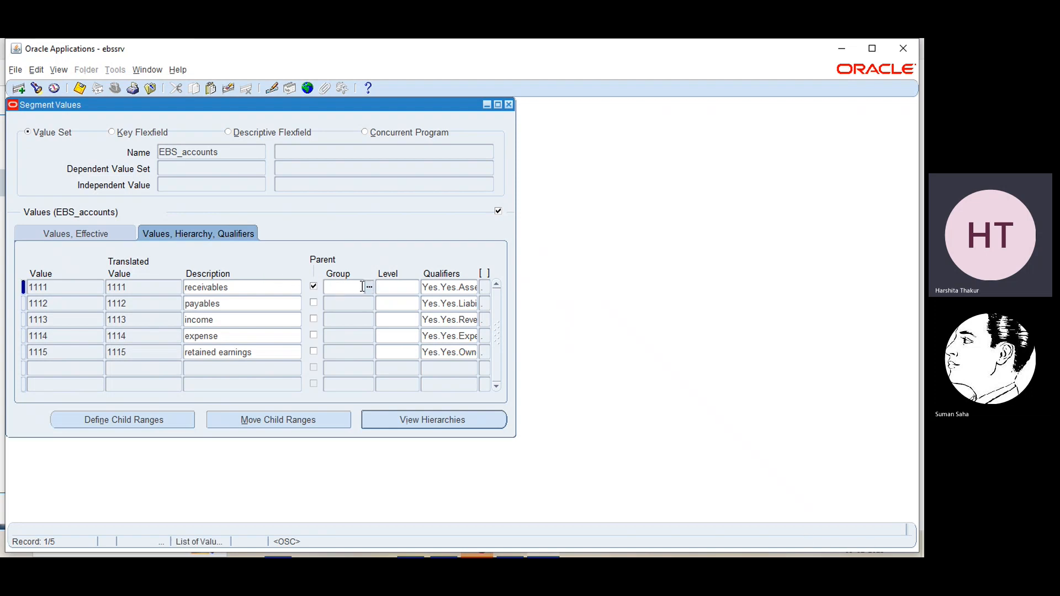
Step: Remove the parent setting from value 1111 receivables, save the record and close the Segment Values form
click(312, 286)
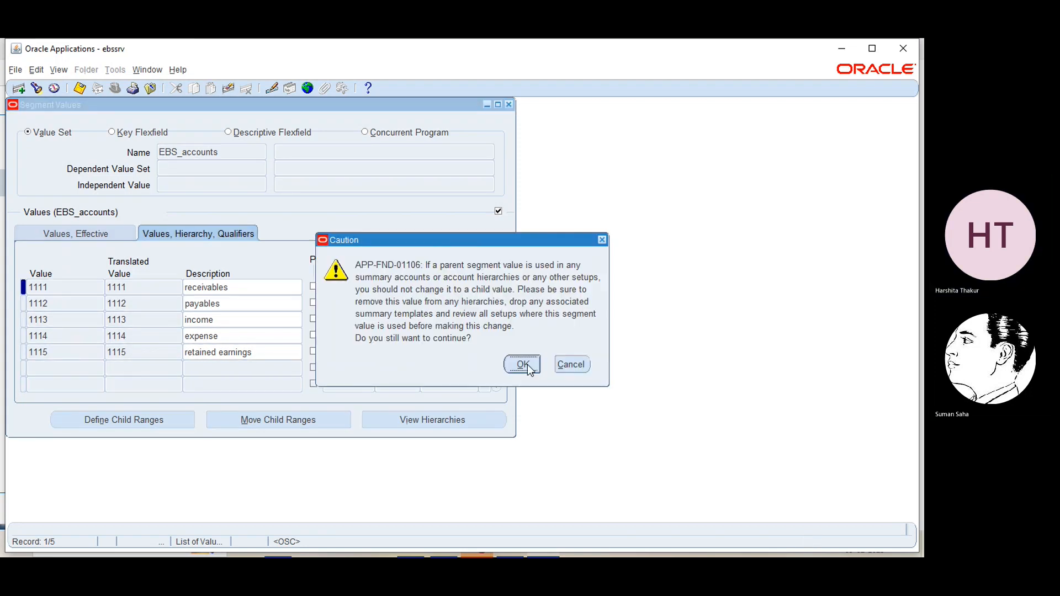
click(522, 364)
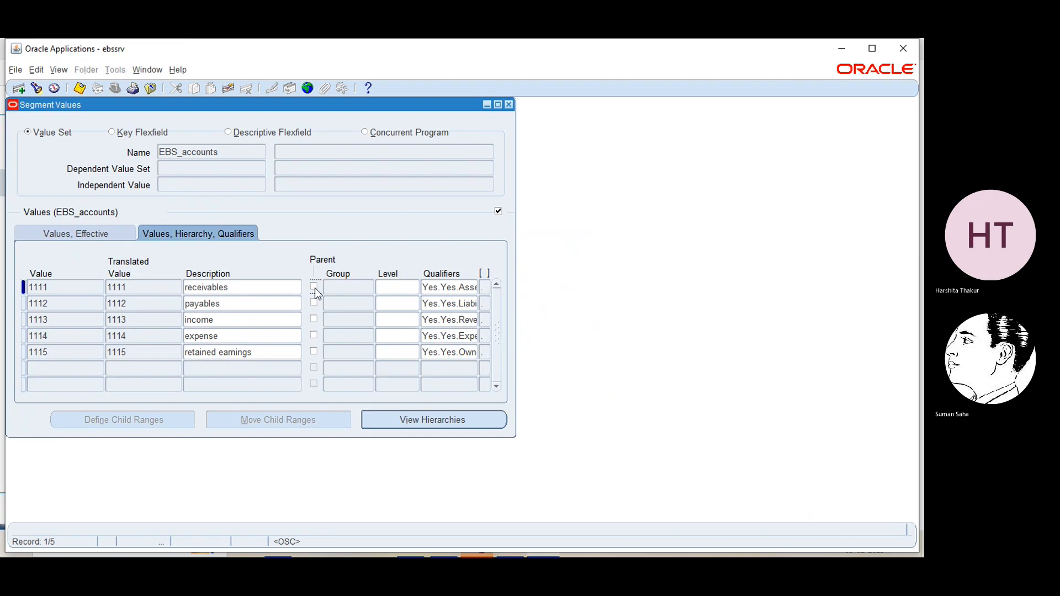
key(ctrl+s)
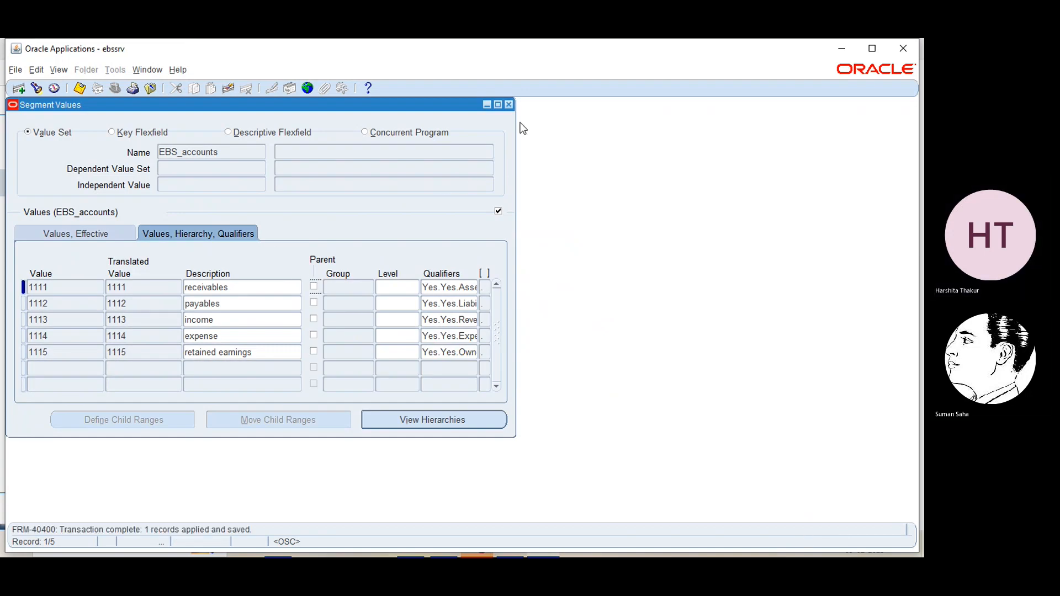
click(510, 104)
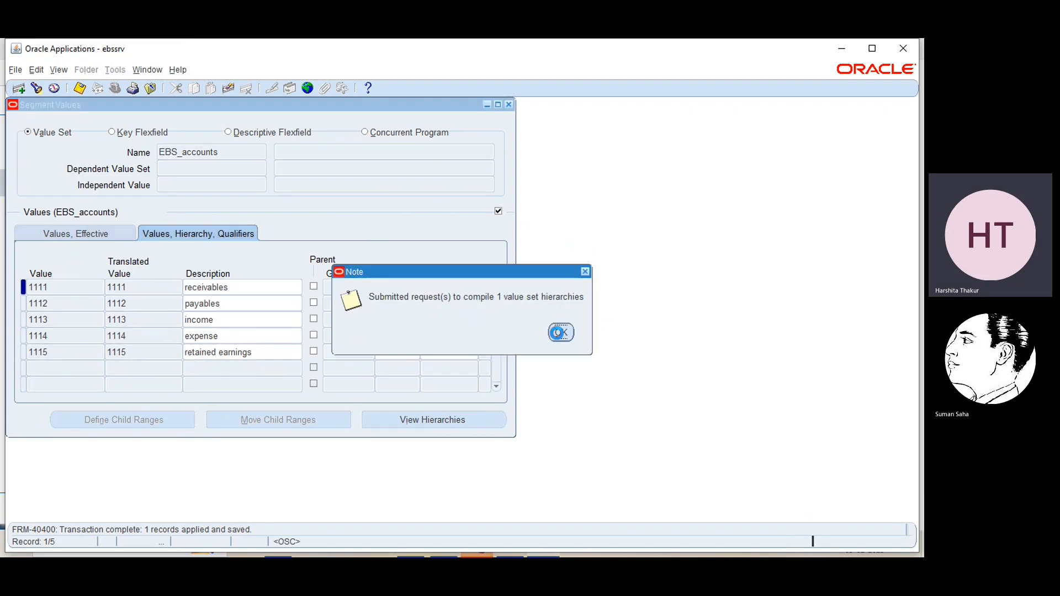
key(Return)
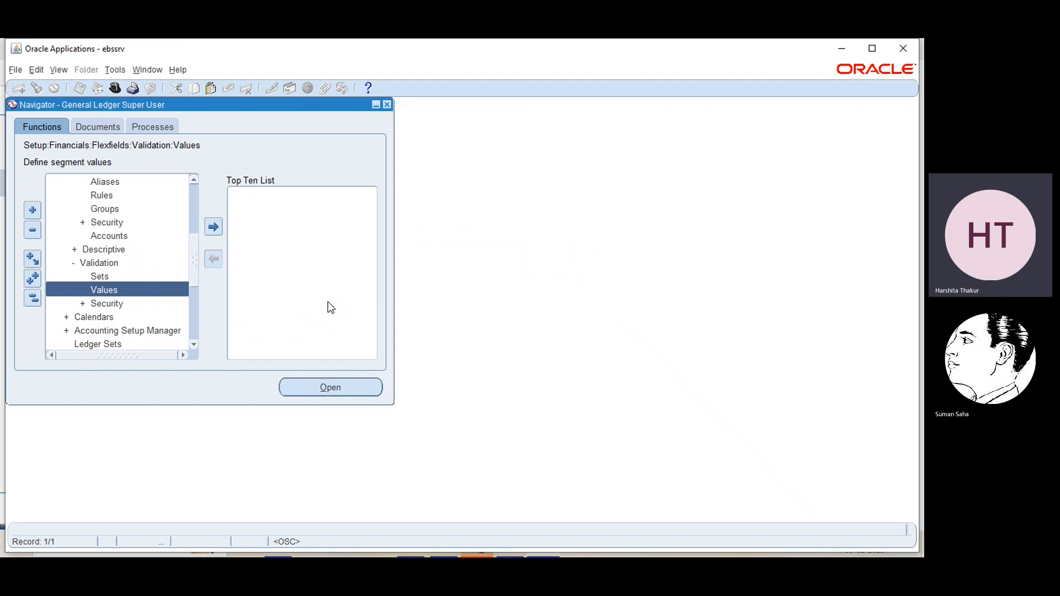
Step: Open the key flexfield Segments function under Setup, Financials, Flexfields, Key
click(194, 181)
click(193, 181)
click(193, 181)
click(194, 181)
click(194, 181)
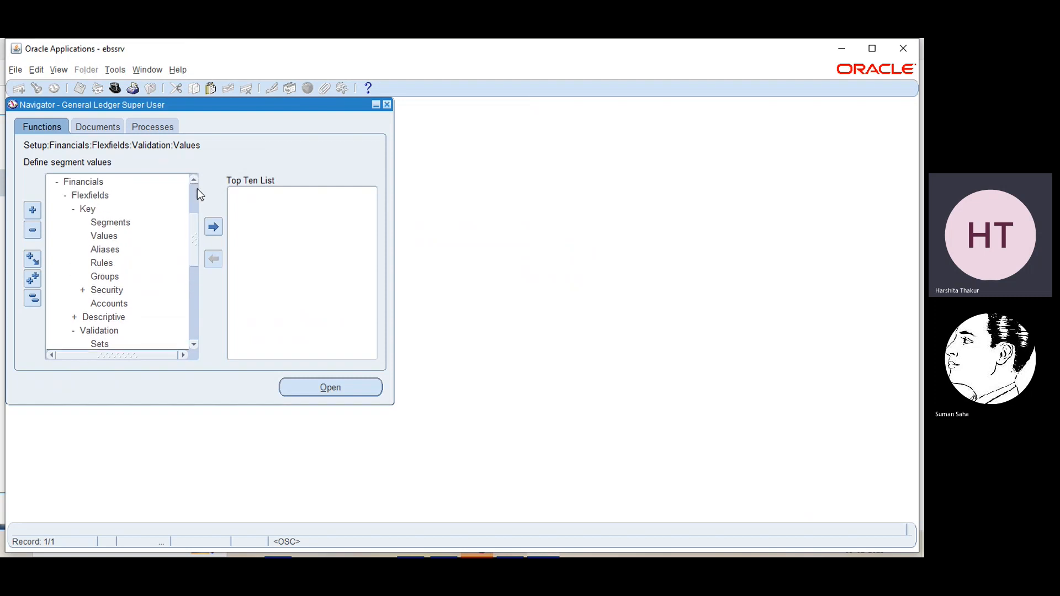
click(193, 181)
click(193, 181)
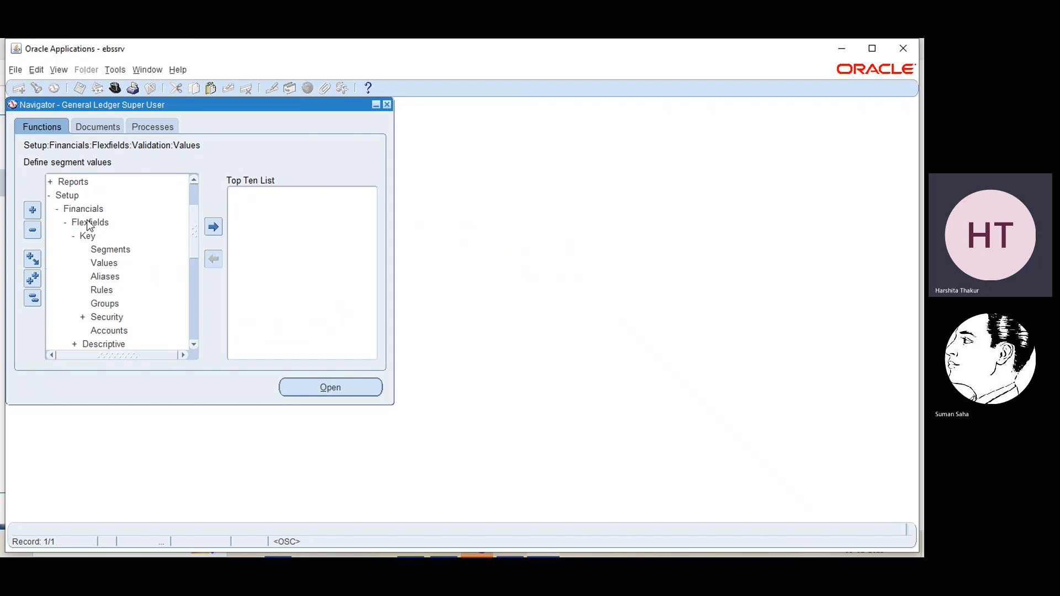
click(105, 248)
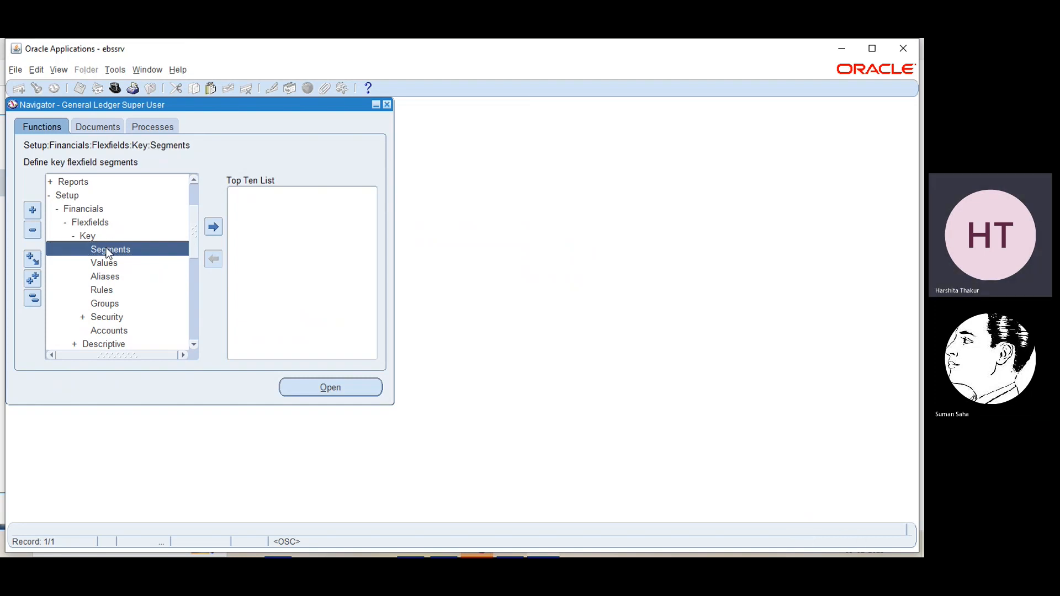
double_click(108, 251)
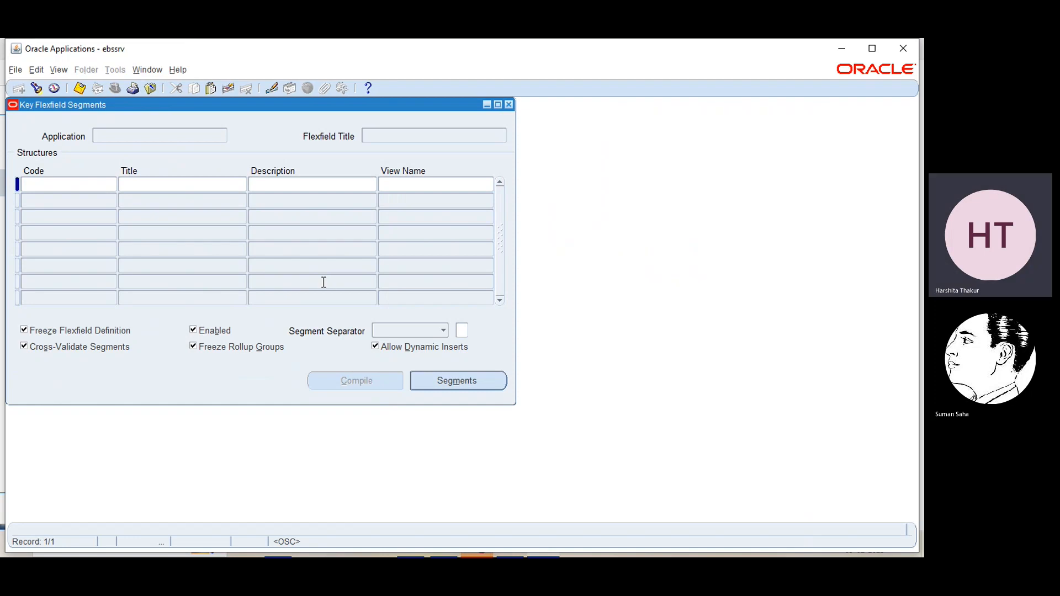
Step: Find the General Ledger Accounting Flexfield, filtering the key flexfields with %general
click(36, 88)
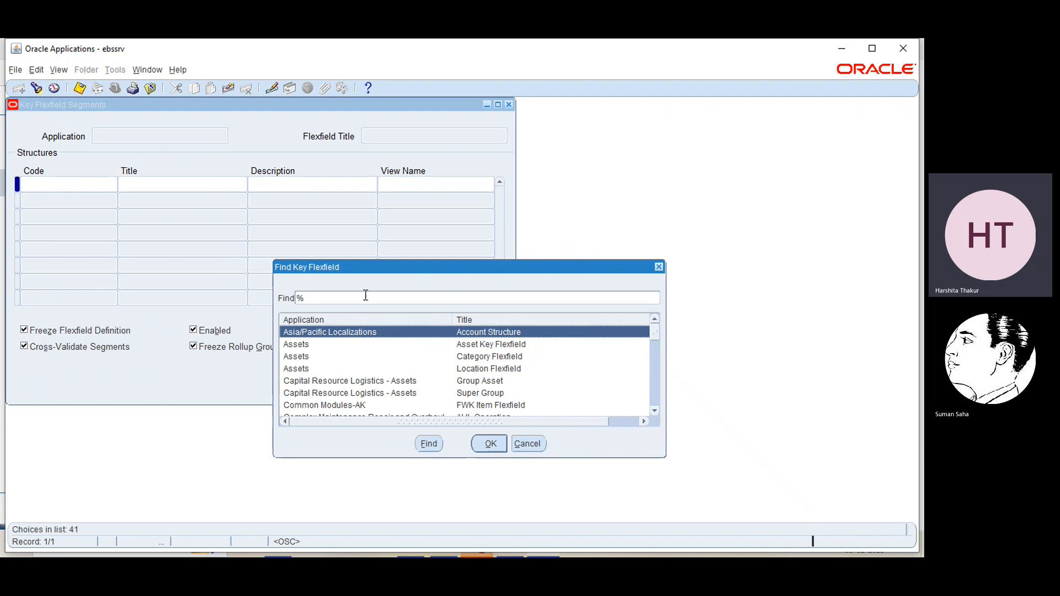
text(ge)
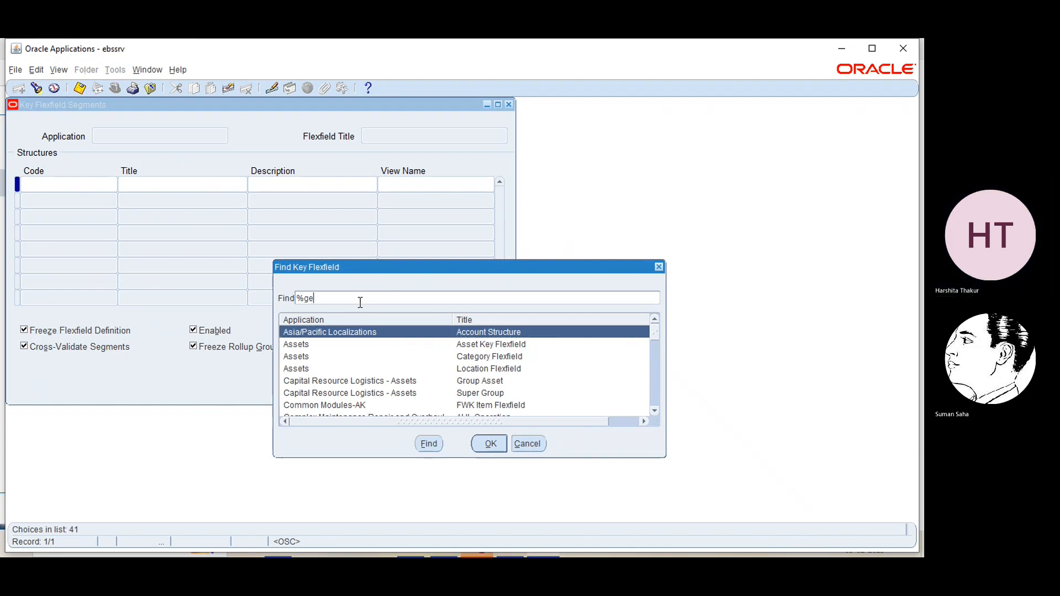
text(neral)
click(429, 445)
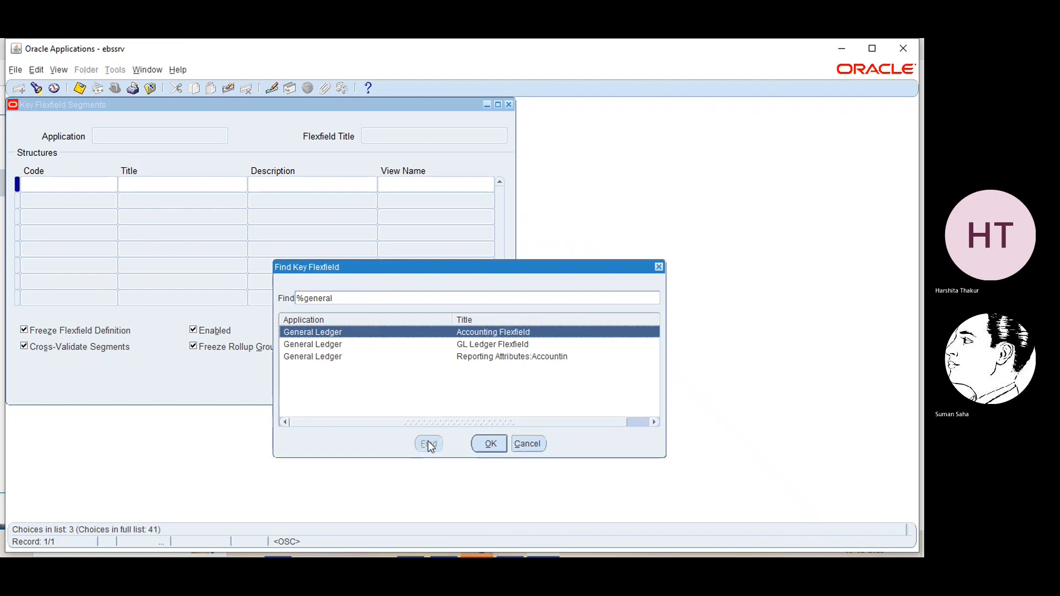
click(497, 444)
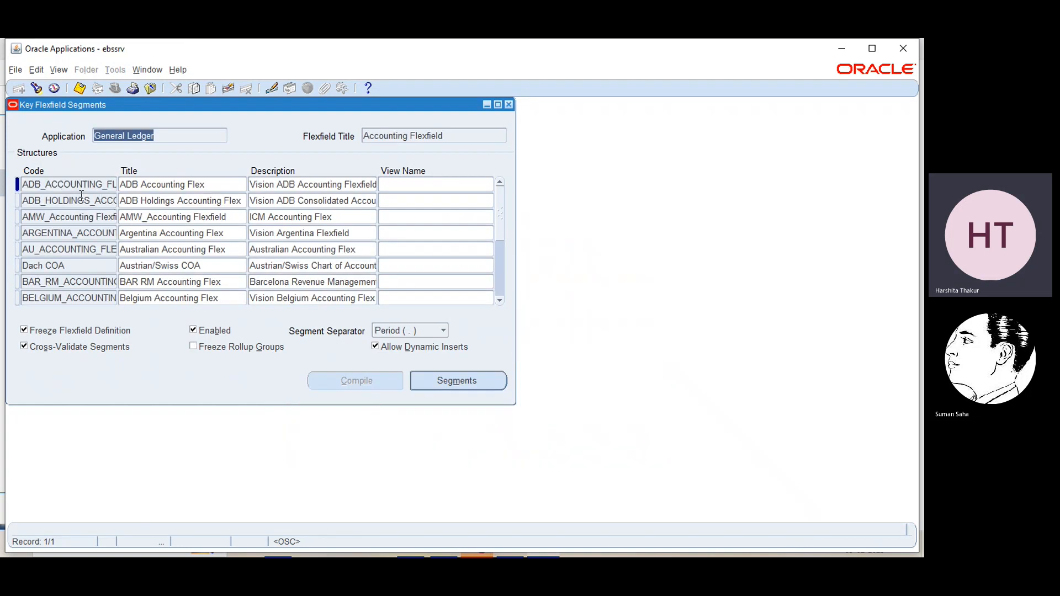
Step: Find the EBS_STRUCTURE structure of the Accounting Flexfield, filtering the key flexfield structures with %ebs
click(81, 196)
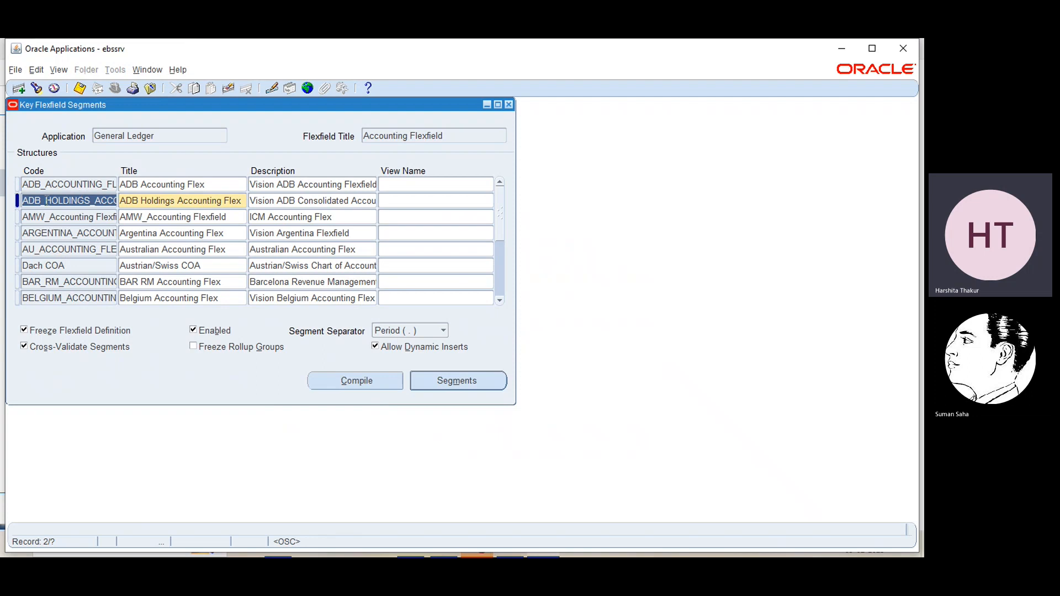
click(36, 88)
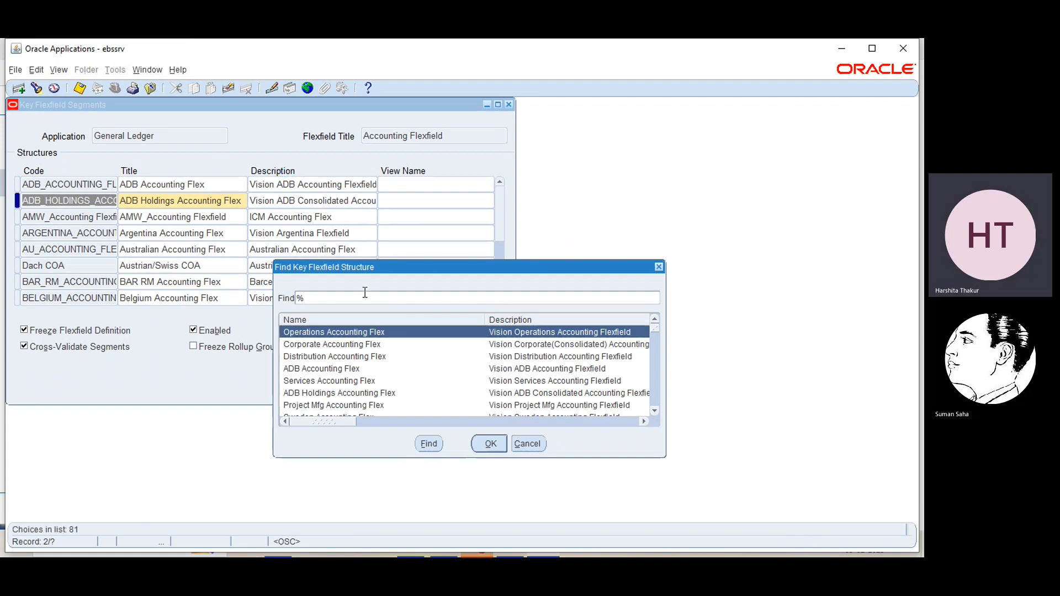
text(ebs)
key(Return)
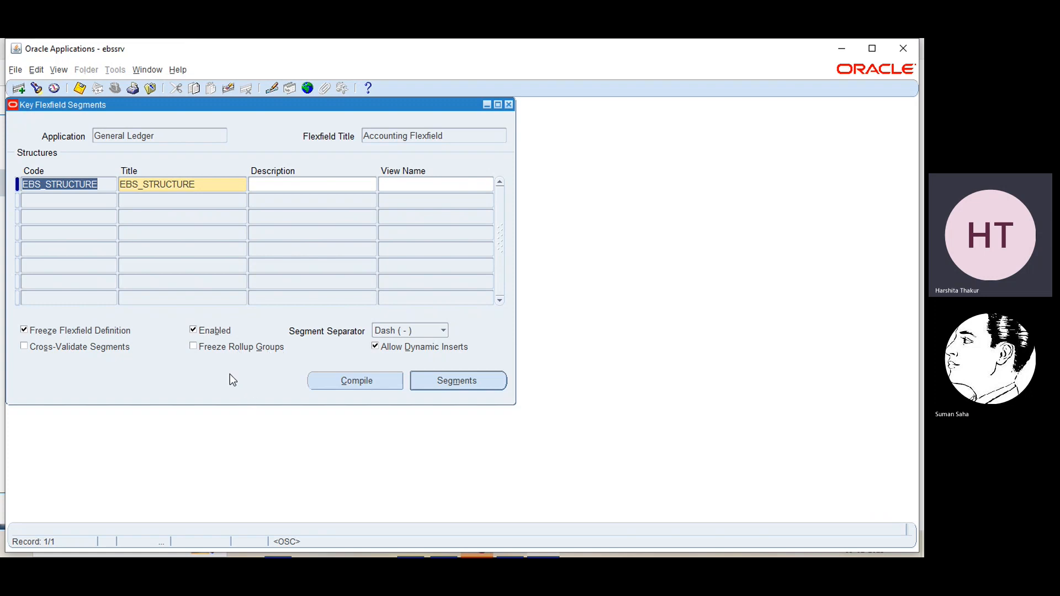
Step: Try the Freeze Rollup Groups option on EBS_STRUCTURE, clear it again and close the Key Flexfield Segments form without saving
click(194, 347)
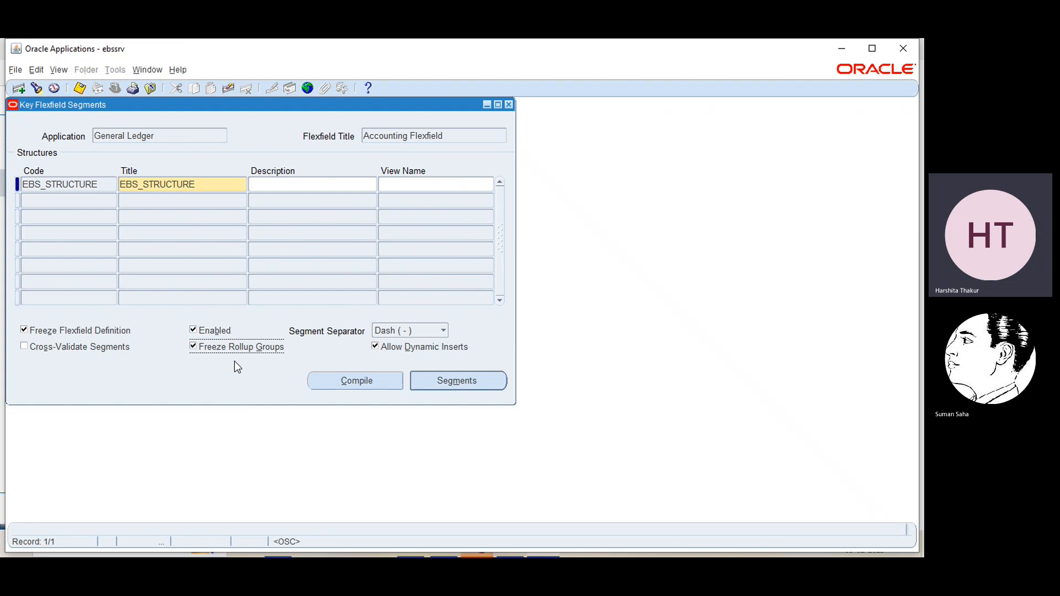
click(195, 346)
click(510, 104)
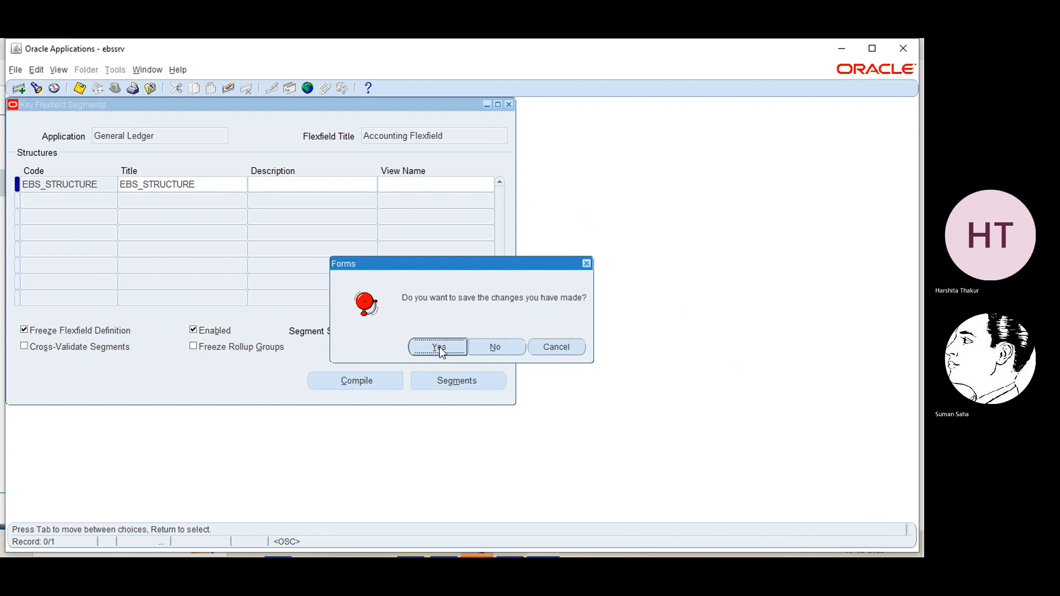
click(492, 340)
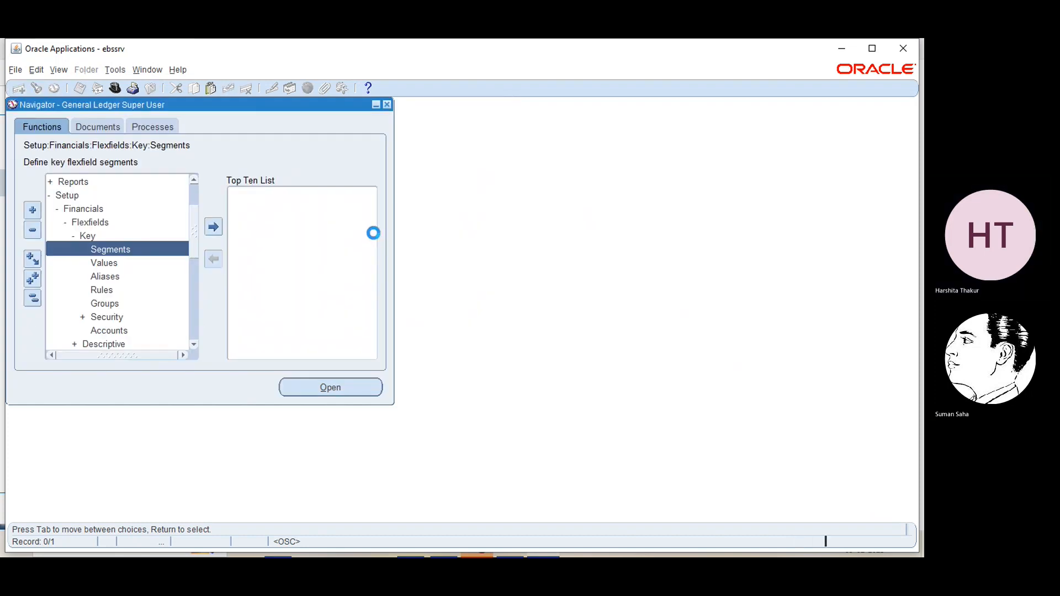
Step: Switch to the Teams meeting Oracle EBS GL Practice Webinar, read the meeting chat and minimize the meeting window
click(841, 51)
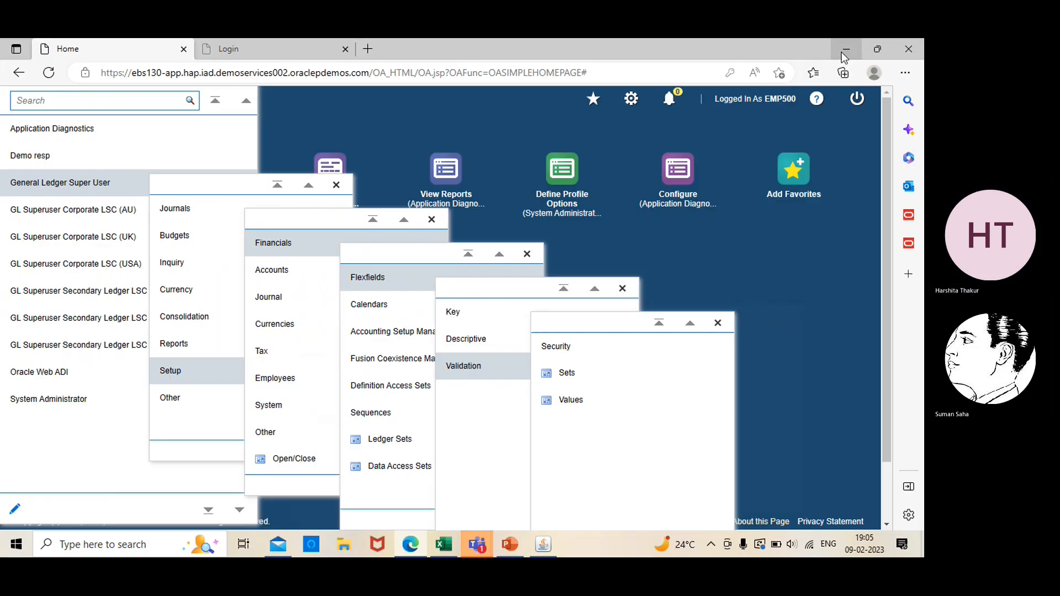
click(480, 546)
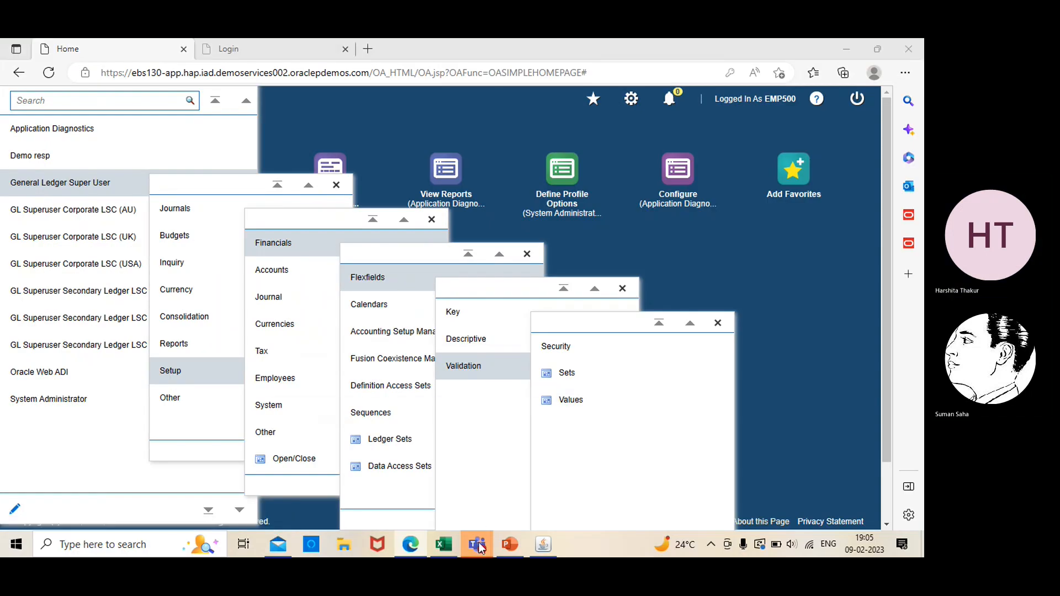
click(455, 449)
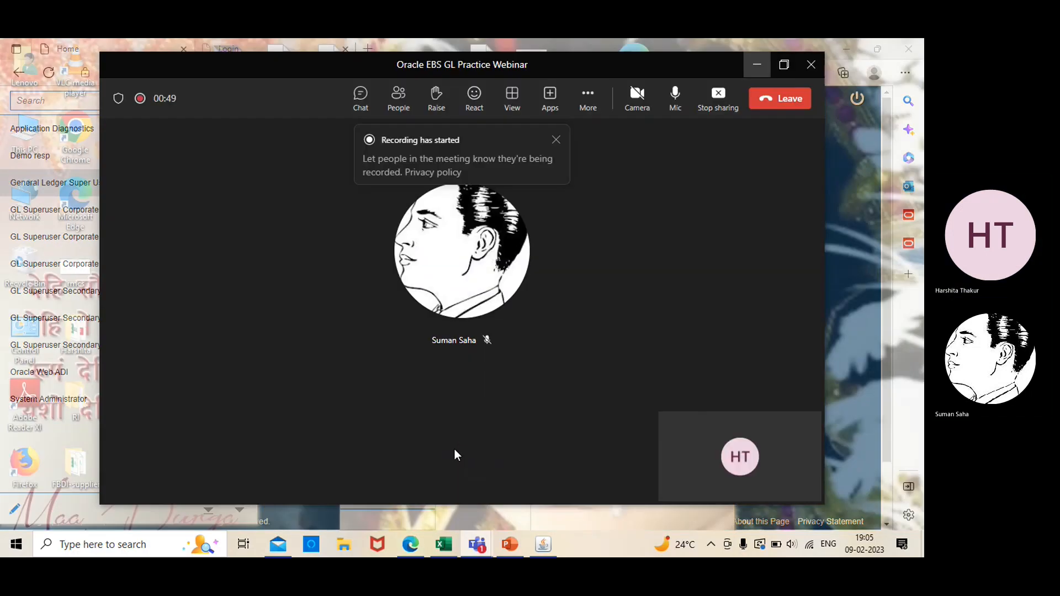
click(361, 102)
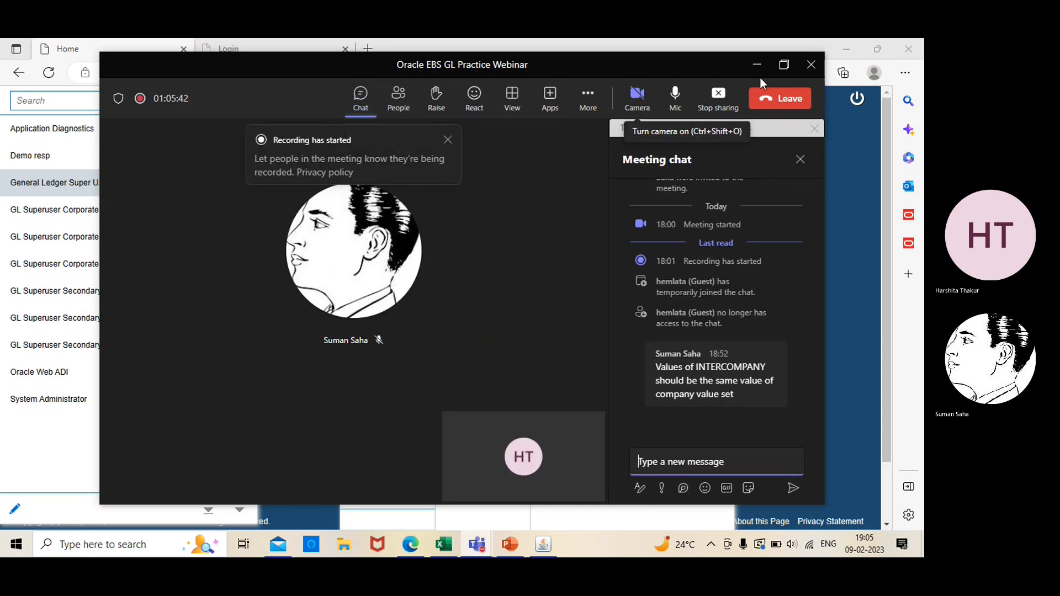
click(758, 67)
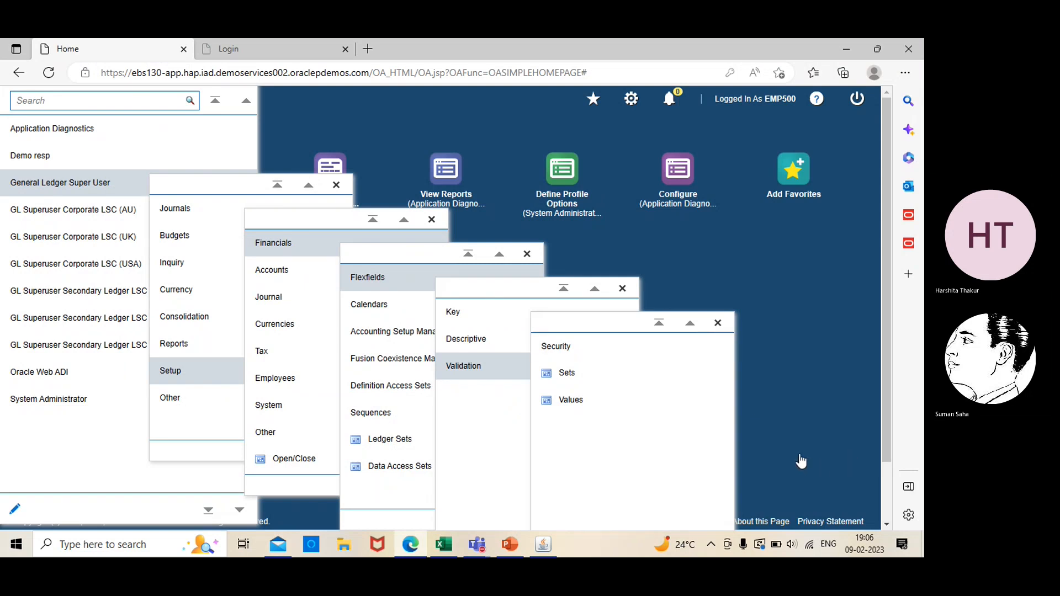
Step: Switch back to Oracle Applications and look through the key flexfield and validation functions in the General Ledger navigator
click(544, 546)
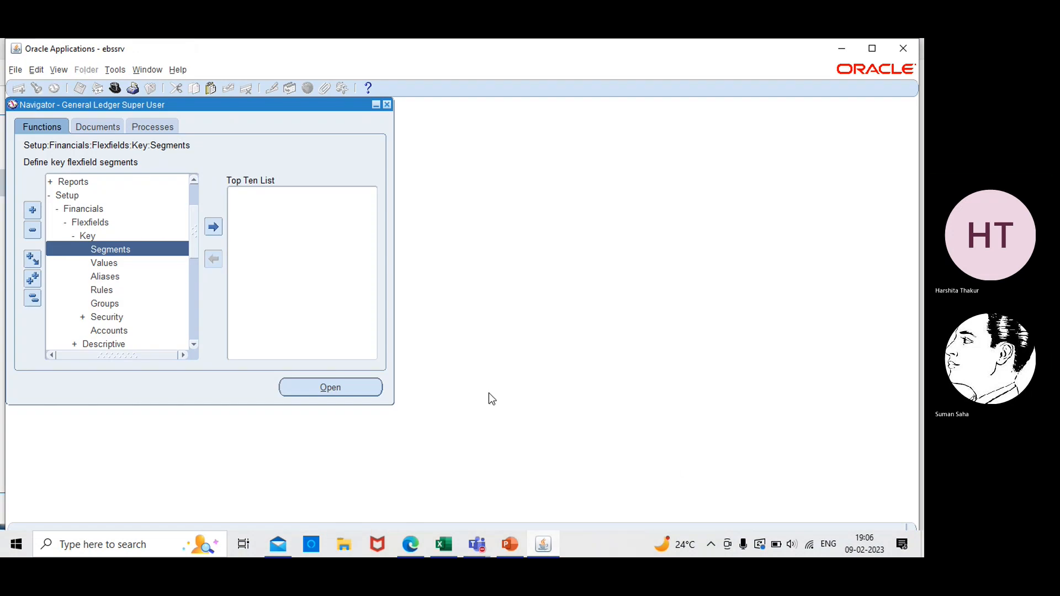
click(195, 346)
click(194, 346)
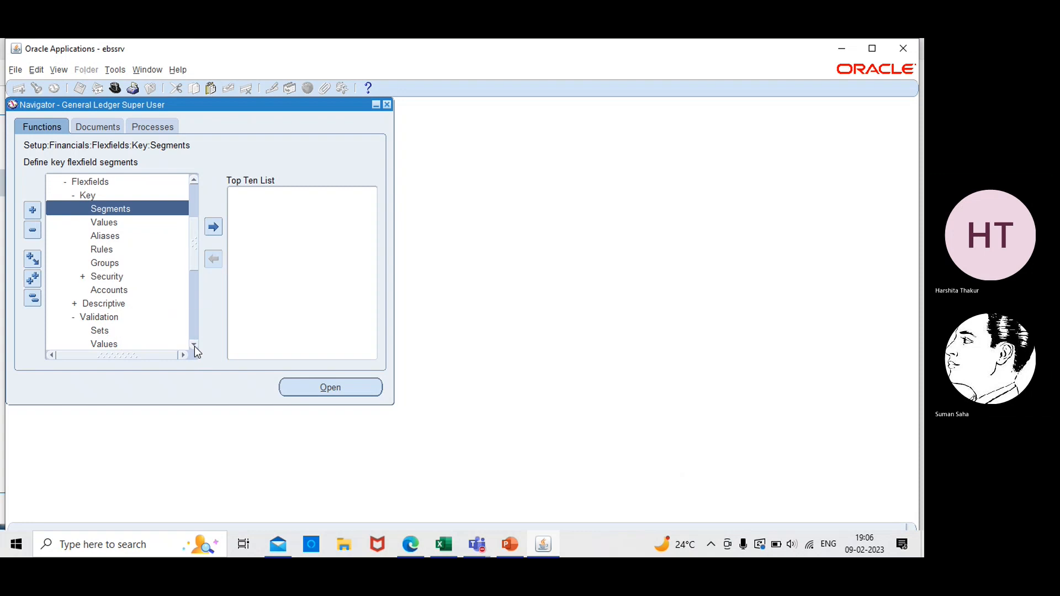
click(195, 347)
click(194, 346)
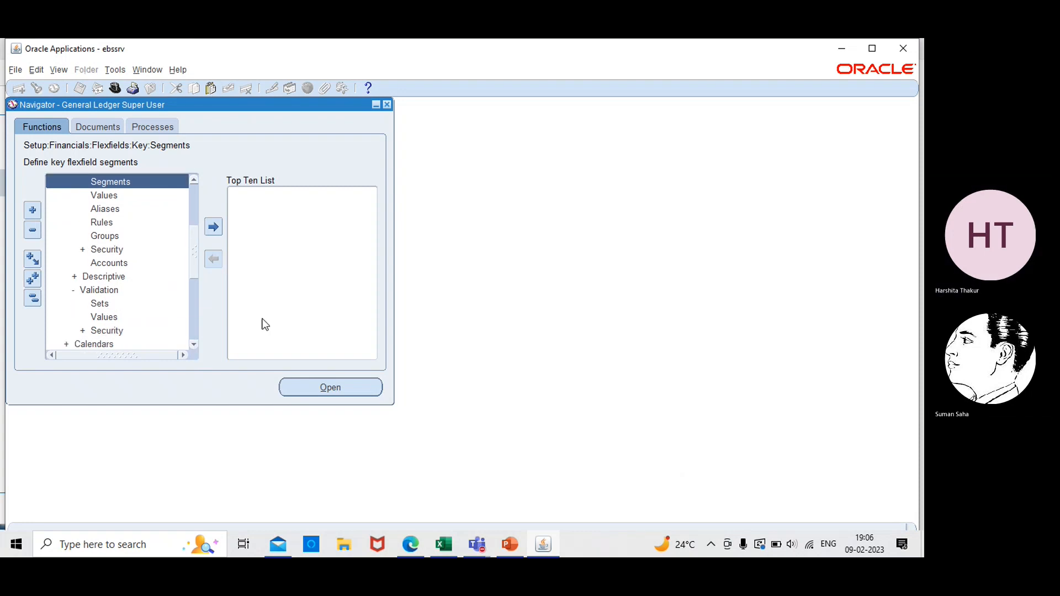
Step: Switch to the EBS-Session 1 presentation in PowerPoint and show the opening General Ledger slide followed by the Introduction slide 2
click(511, 545)
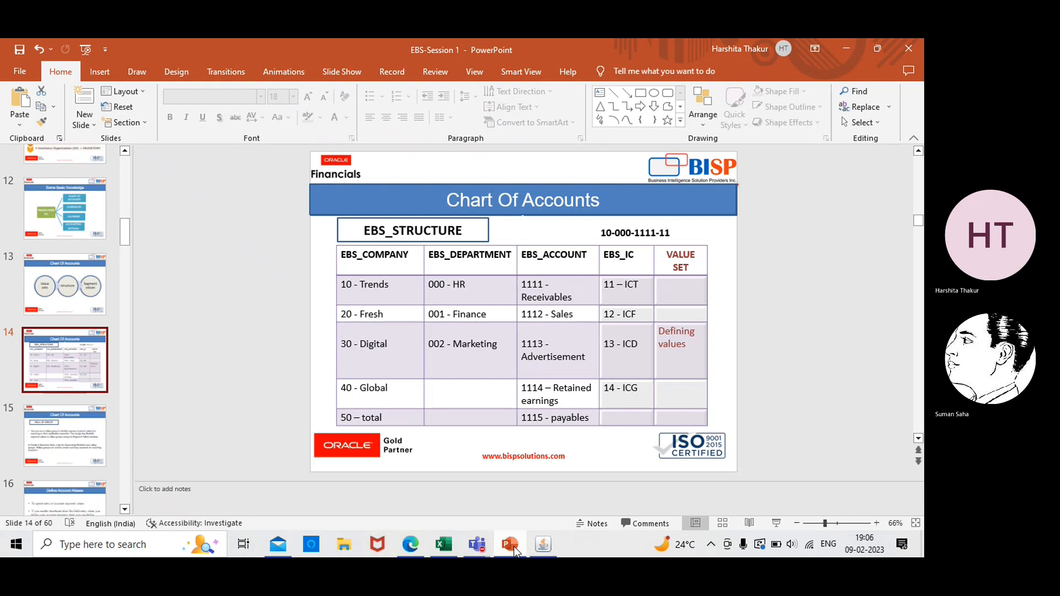
click(511, 544)
click(512, 544)
click(125, 167)
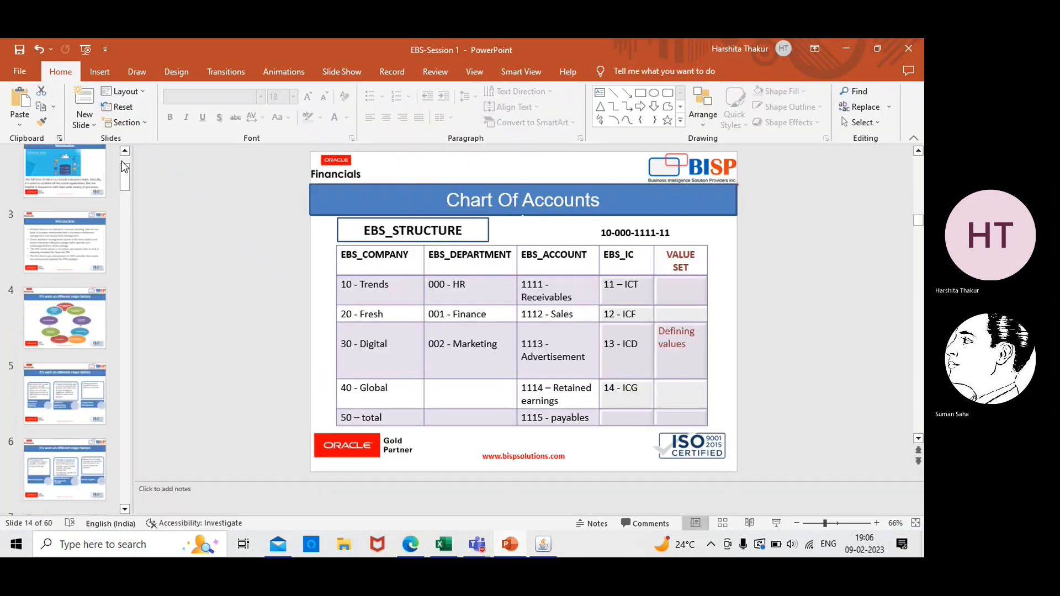
click(125, 151)
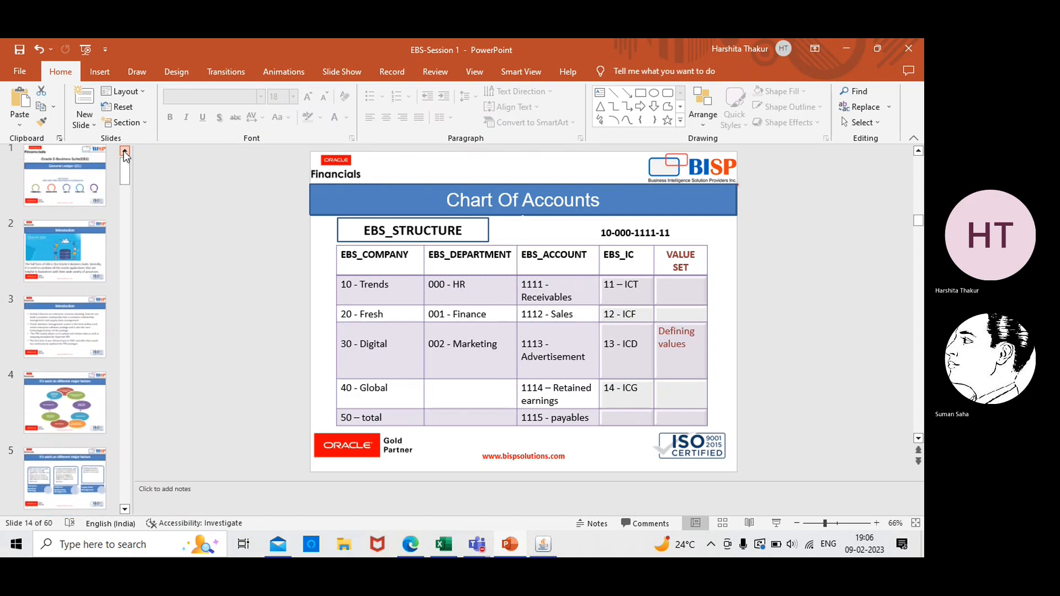
click(124, 152)
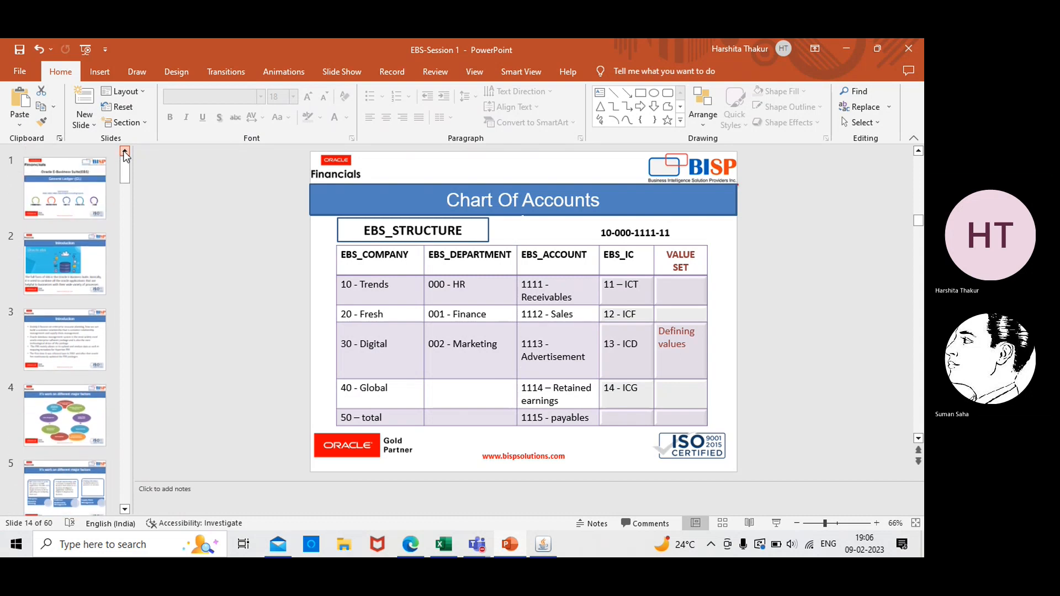
click(44, 192)
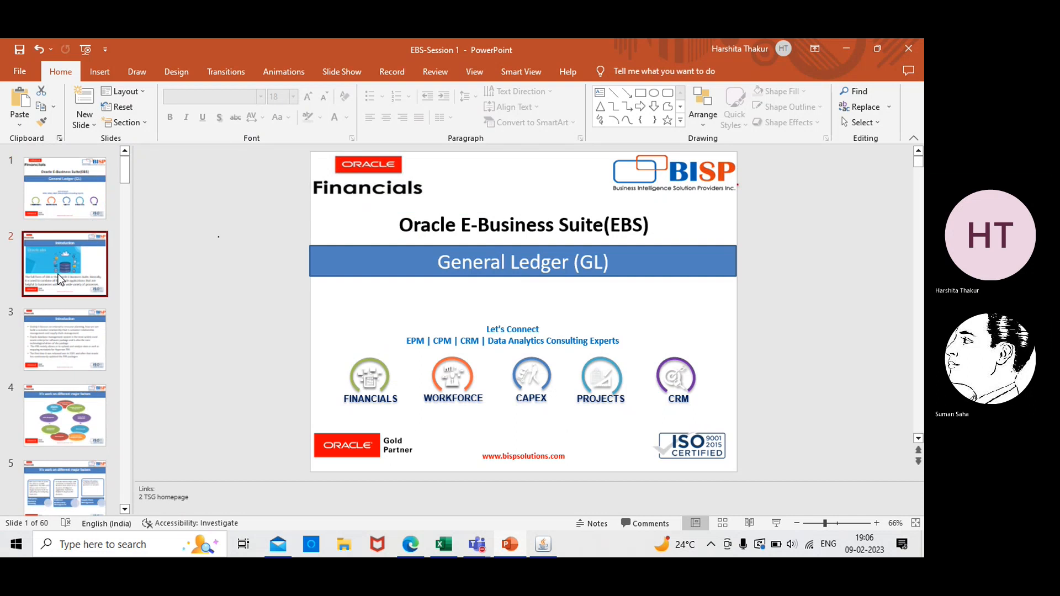
click(60, 279)
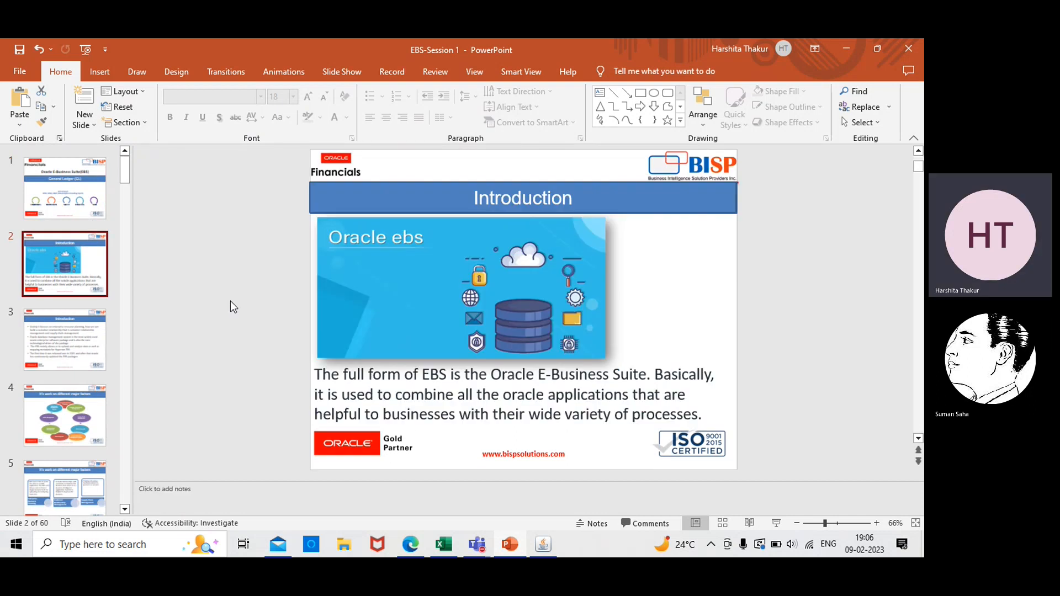